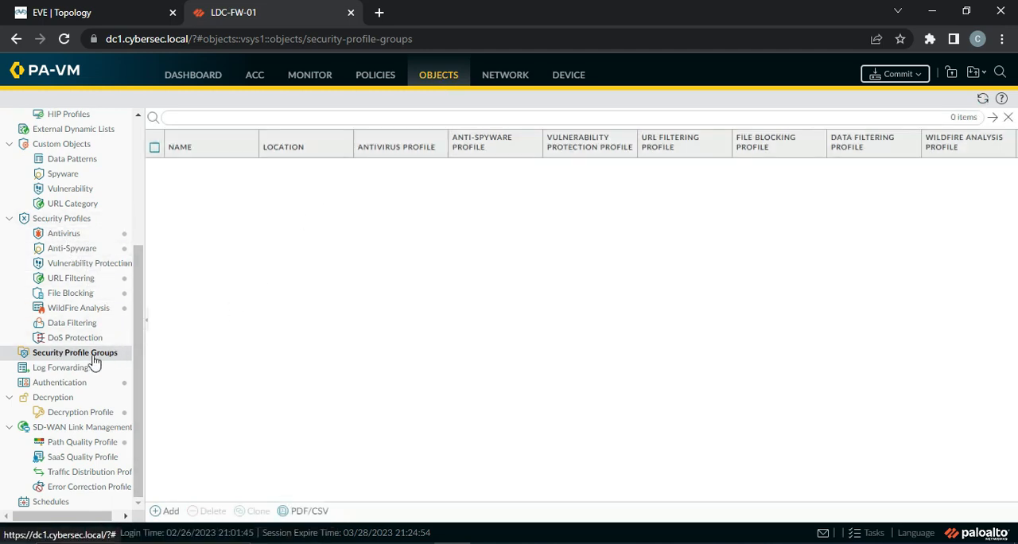
Add a security profile group named Test-Sec-Profile-Group and assign antivirus-prod-profile as its antivirus profile
{"action": "left_click", "coordinate": [165, 512]}
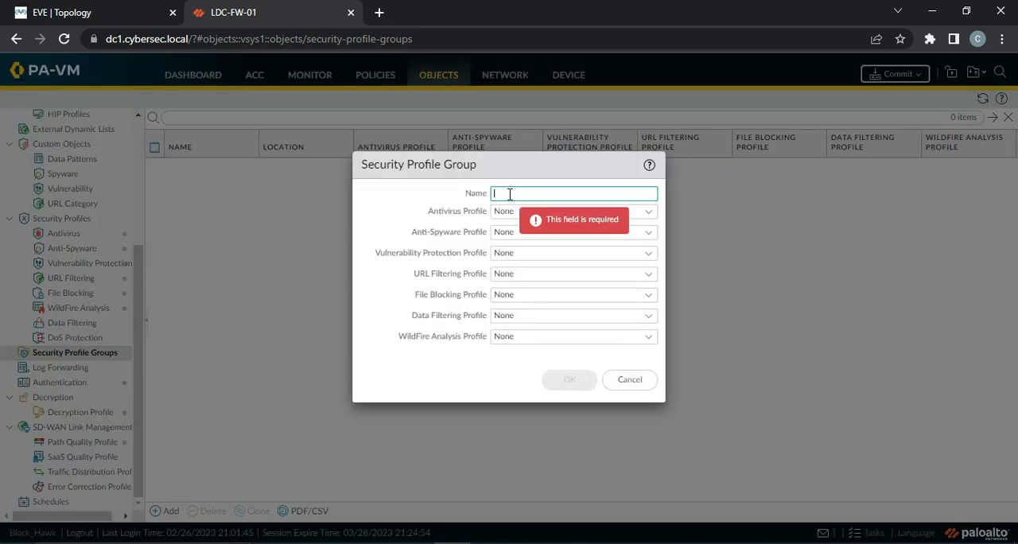
{"action": "type", "text": "Test"}
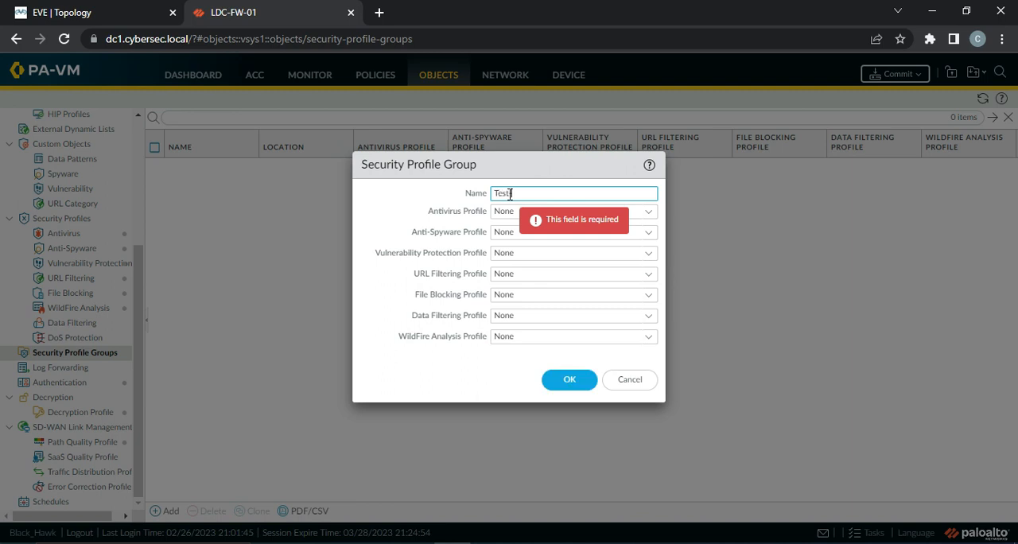
{"action": "type", "text": " Profile"}
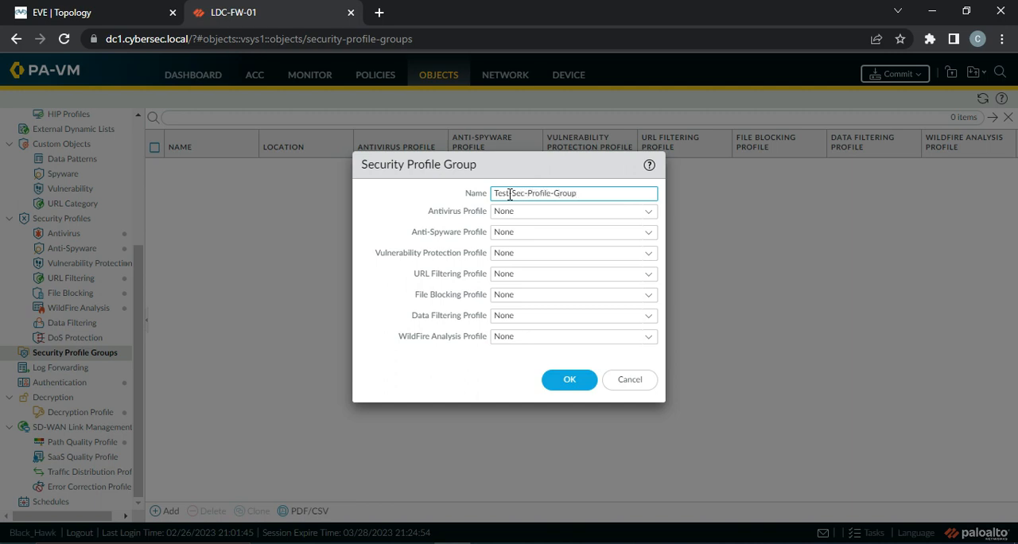
{"action": "left_click", "coordinate": [648, 215]}
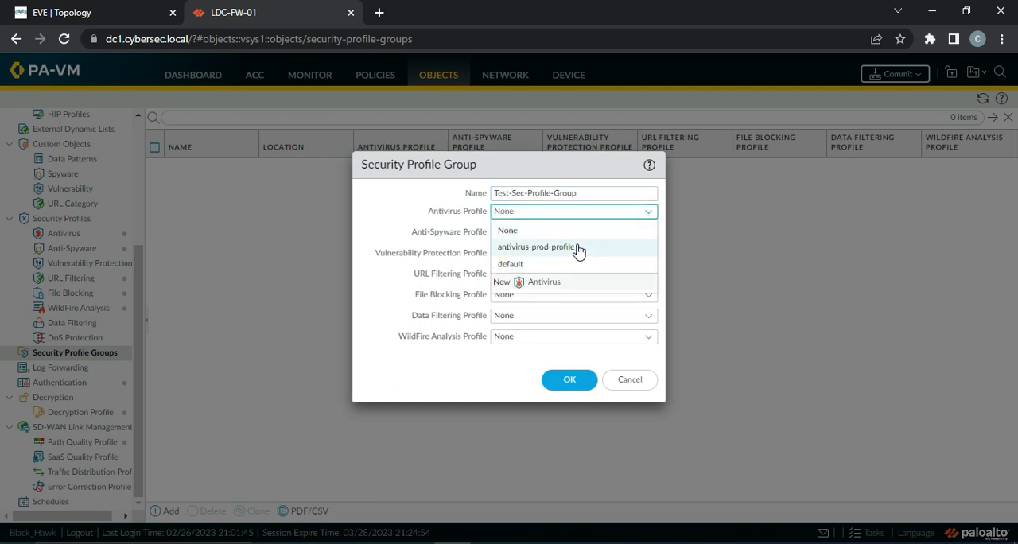
{"action": "left_click", "coordinate": [578, 248]}
Set both the Anti-Spyware and Vulnerability Protection profiles of Test-Sec-Profile-Group to strict
{"action": "left_click", "coordinate": [647, 232]}
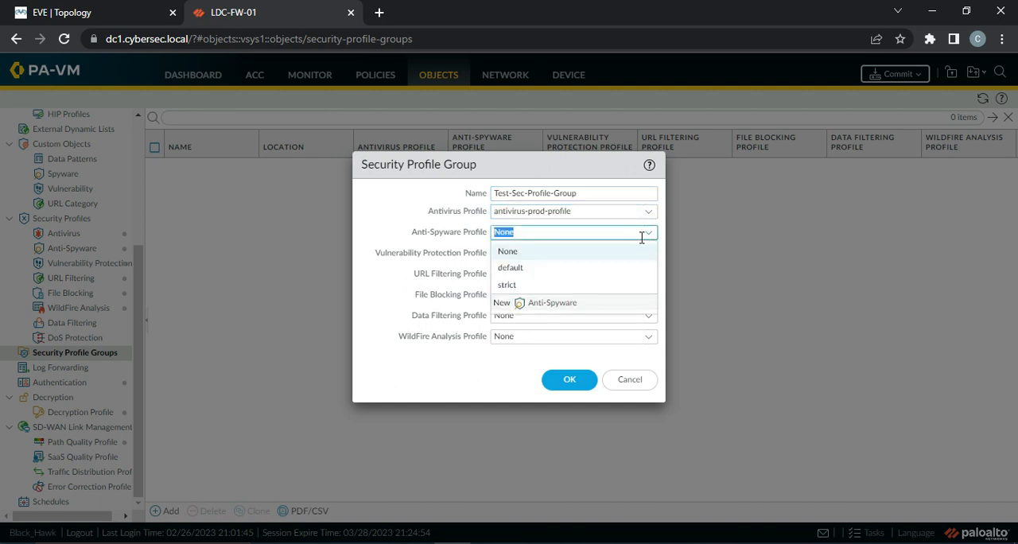
{"action": "left_click", "coordinate": [551, 286]}
{"action": "left_click", "coordinate": [649, 253]}
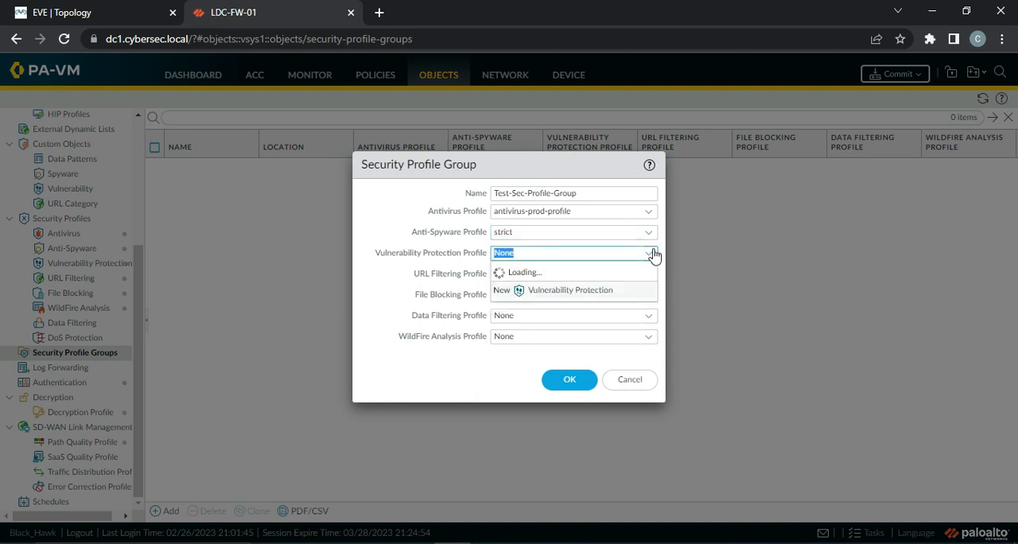
{"action": "left_click", "coordinate": [495, 306]}
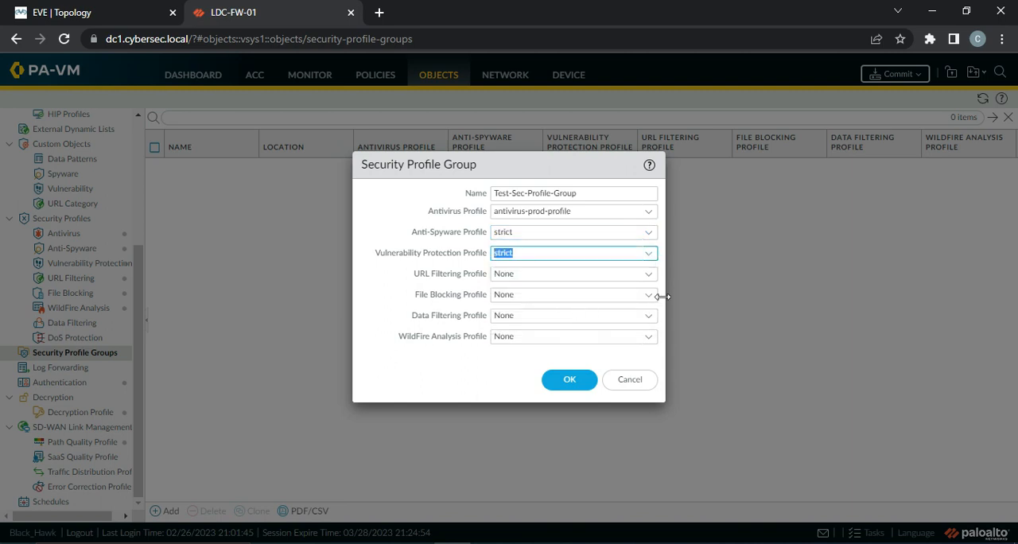
Assign Prod-URL-Profile for URL filtering and strict file blocking for file blocking, leaving Data Filtering at None
{"action": "left_click", "coordinate": [651, 274]}
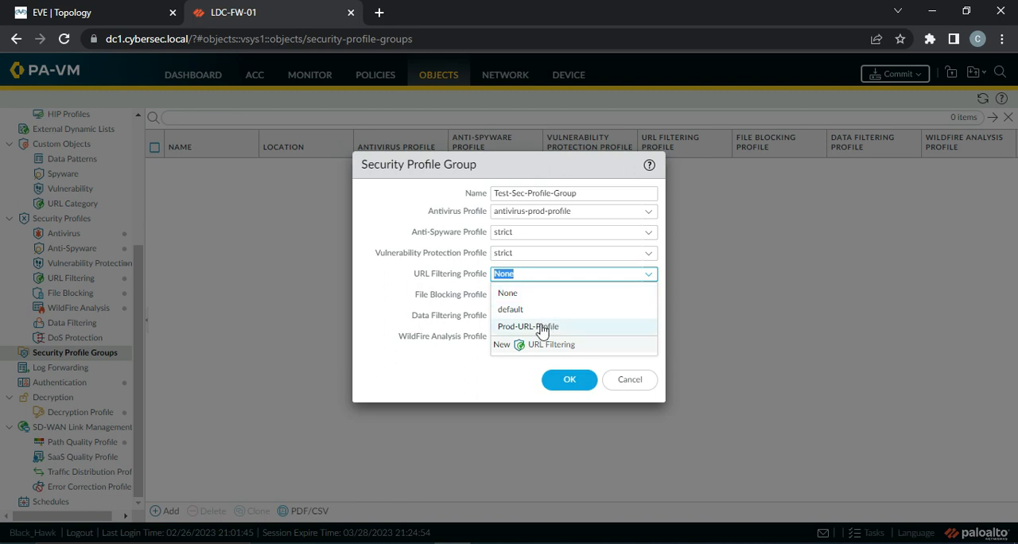
{"action": "left_click", "coordinate": [546, 326]}
{"action": "left_click", "coordinate": [649, 296]}
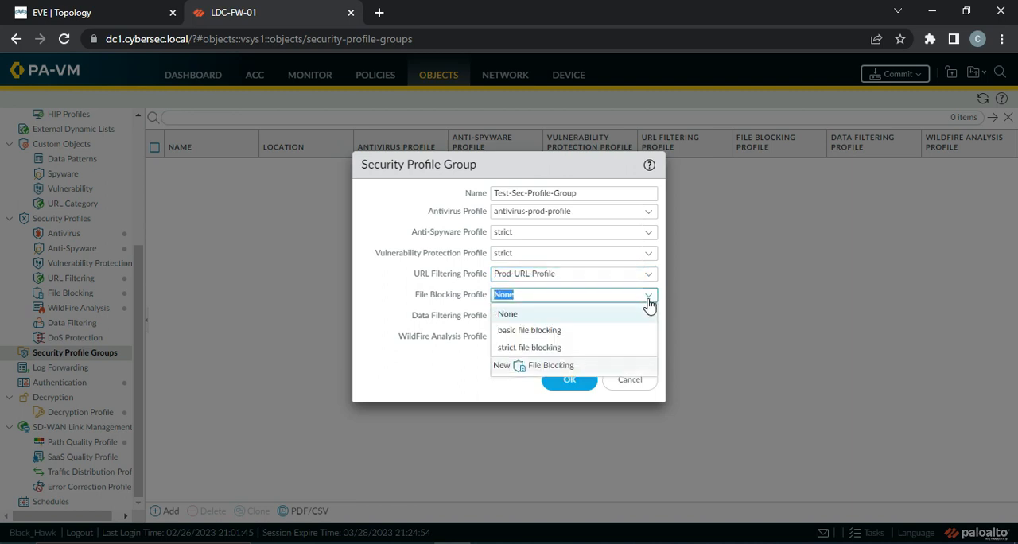
{"action": "left_click", "coordinate": [569, 347]}
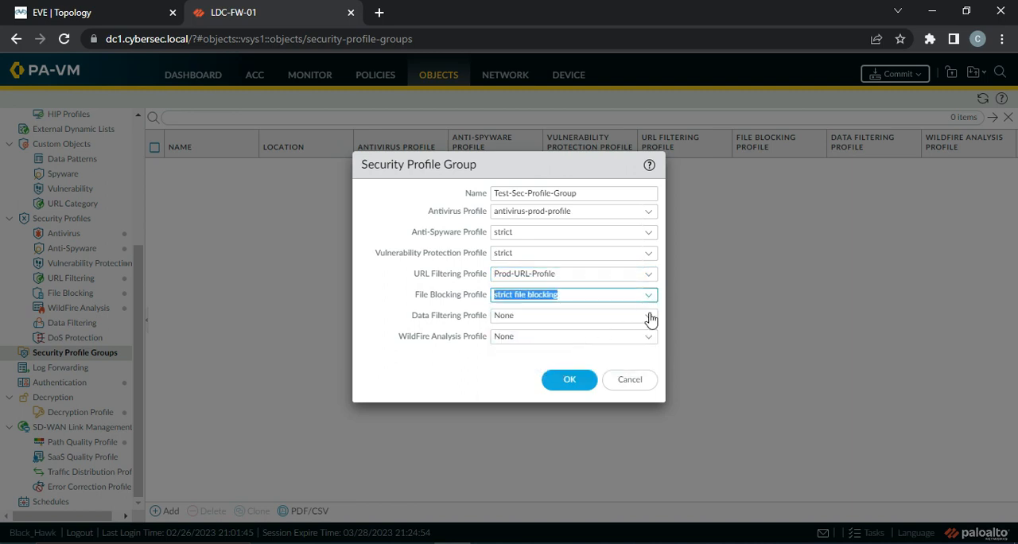
{"action": "left_click", "coordinate": [641, 316]}
{"action": "left_click", "coordinate": [472, 321]}
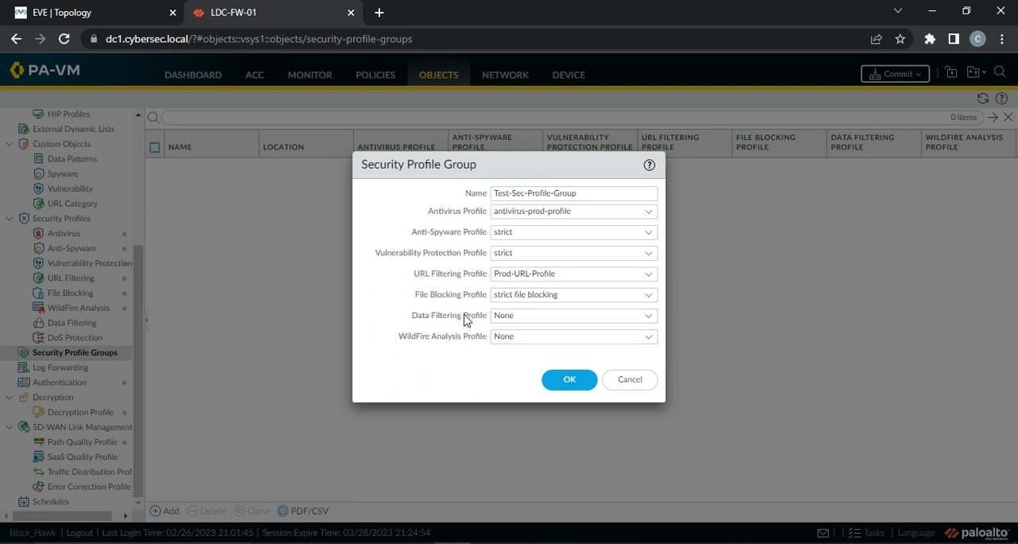
Set the WildFire Analysis profile to default and save the Test-Sec-Profile-Group
{"action": "left_click", "coordinate": [649, 337]}
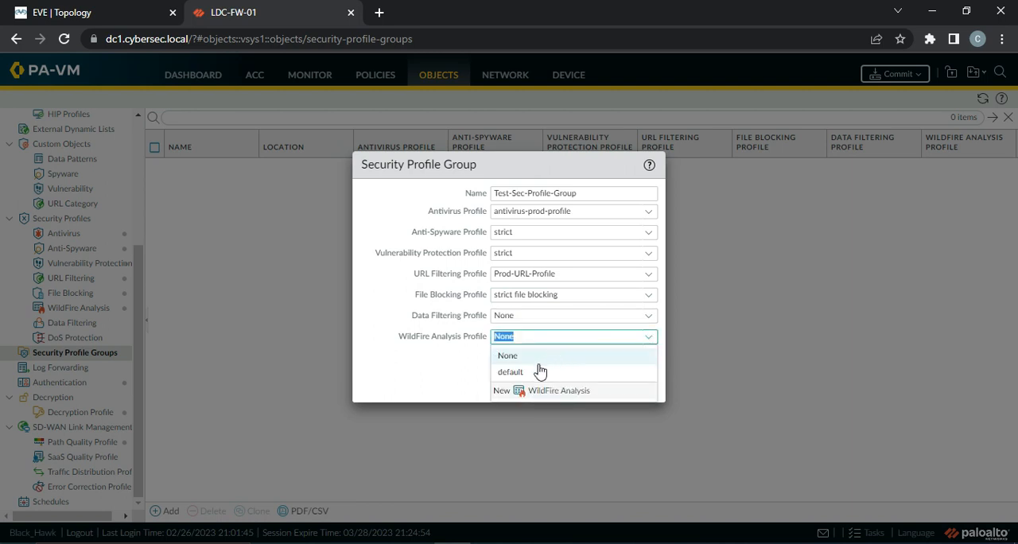
{"action": "left_click", "coordinate": [537, 367]}
{"action": "left_click", "coordinate": [568, 379]}
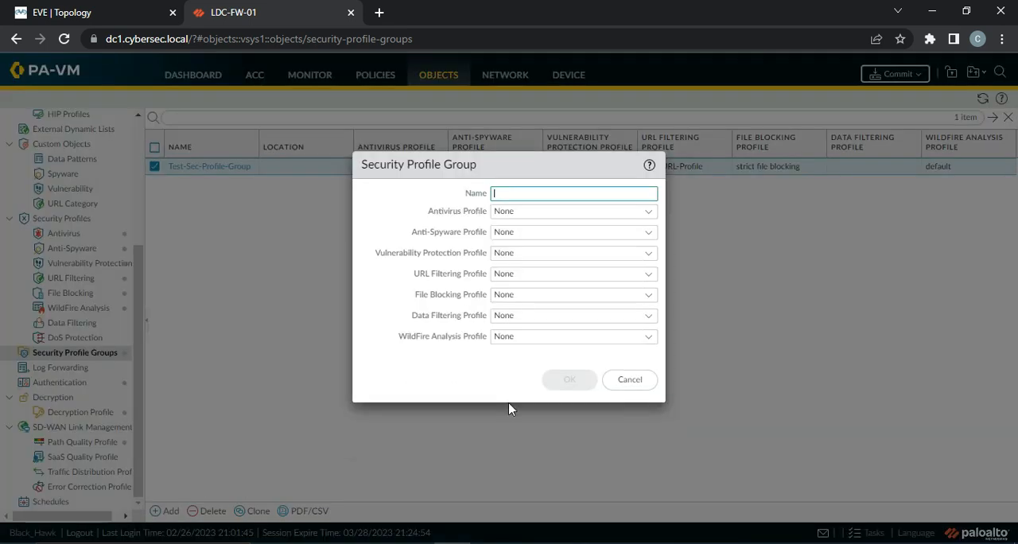
Add a second security profile group named Prod-Sec-Profile with antivirus-prod-profile as its antivirus profile
{"action": "type", "text": "Prod-Sec-Profile"}
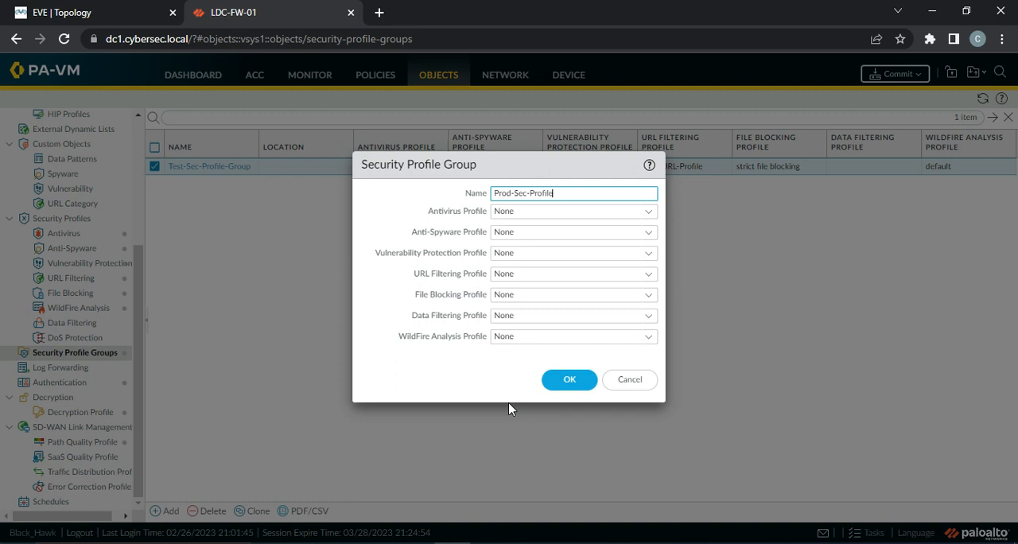
{"action": "left_click", "coordinate": [649, 213]}
{"action": "left_click", "coordinate": [558, 248]}
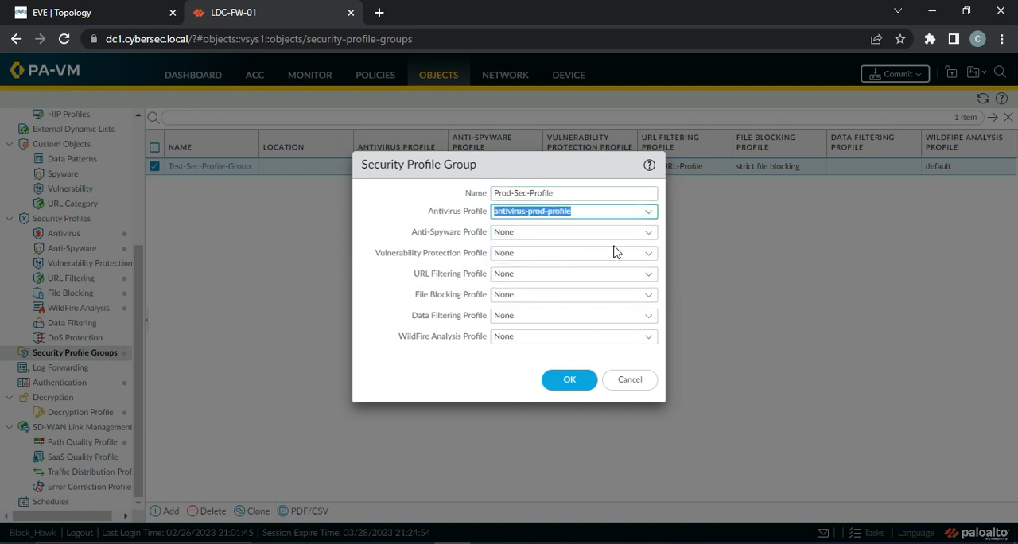
Set the Anti-Spyware and Vulnerability Protection profiles of Prod-Sec-Profile to strict
{"action": "left_click", "coordinate": [651, 235]}
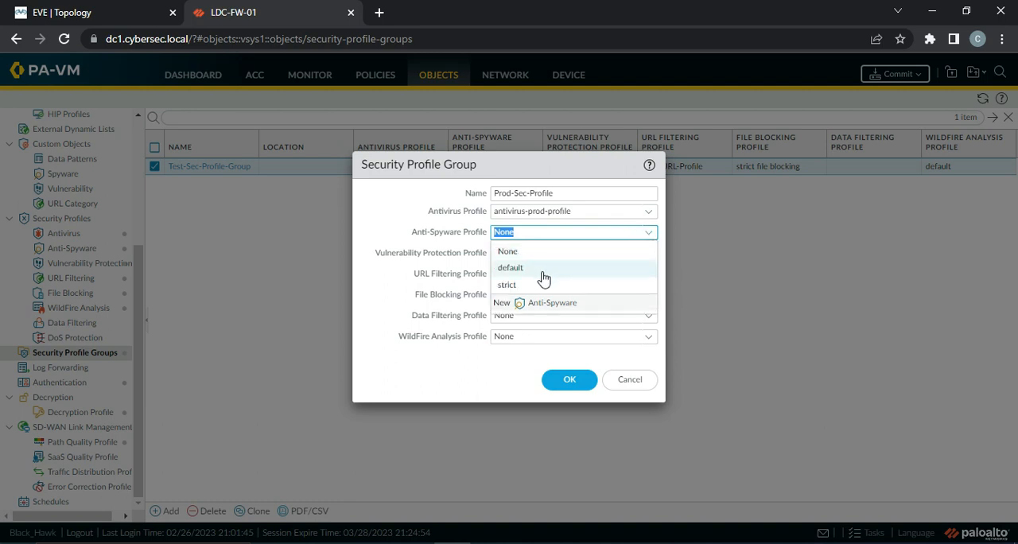
{"action": "left_click", "coordinate": [530, 285]}
{"action": "left_click", "coordinate": [651, 255]}
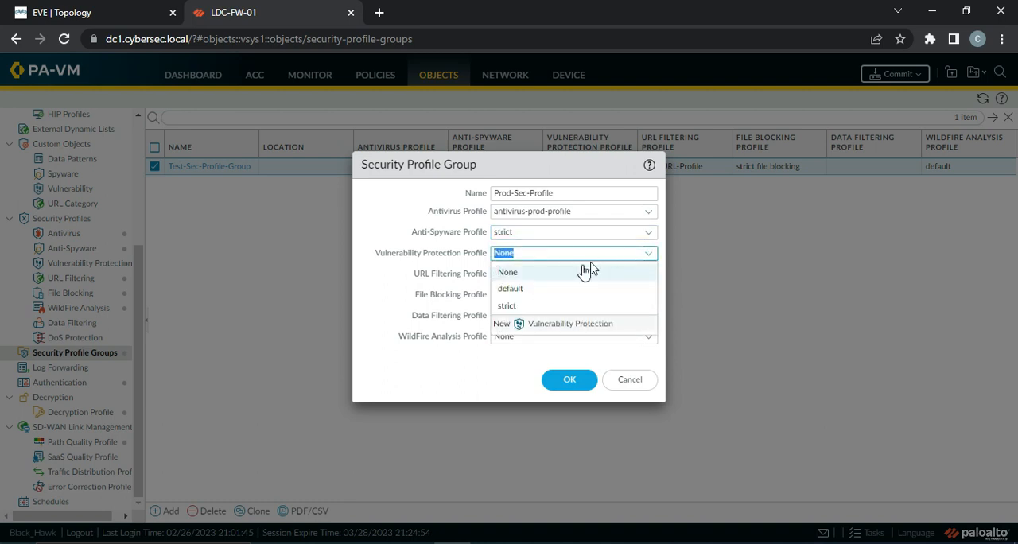
{"action": "left_click", "coordinate": [530, 305]}
Assign Prod-URL-Profile for URL filtering and basic file blocking for file blocking in Prod-Sec-Profile
{"action": "left_click", "coordinate": [648, 275]}
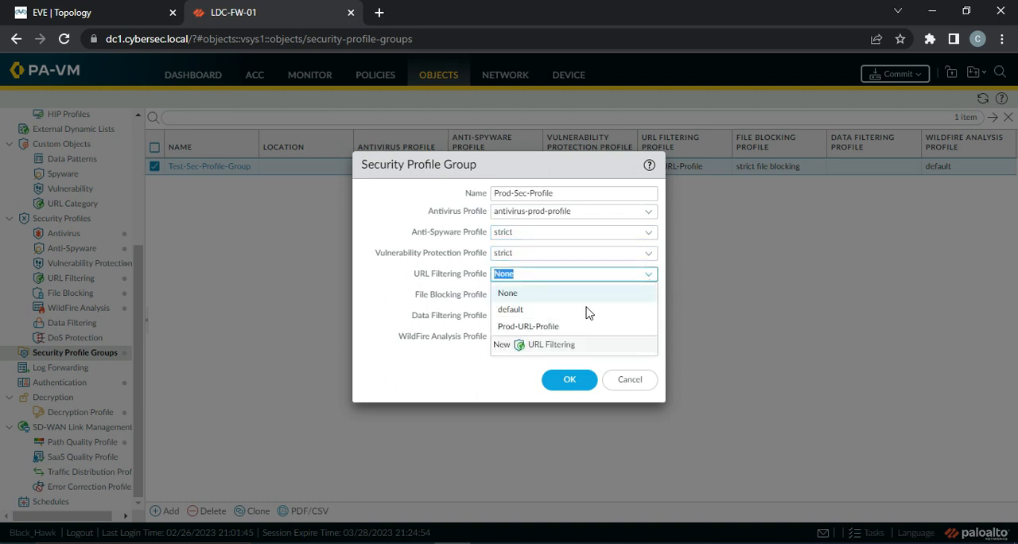
{"action": "left_click", "coordinate": [575, 323]}
{"action": "left_click", "coordinate": [649, 296]}
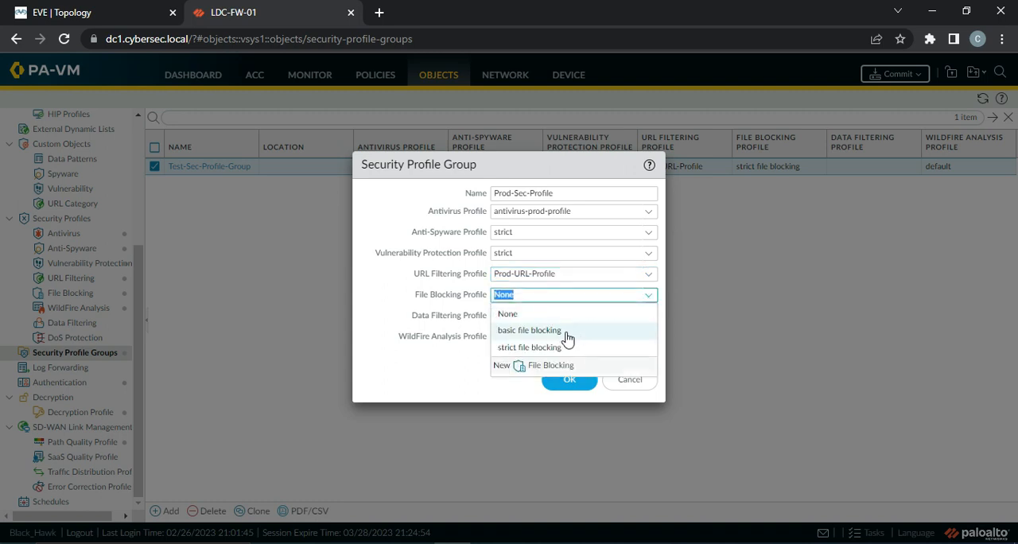
{"action": "left_click", "coordinate": [539, 330]}
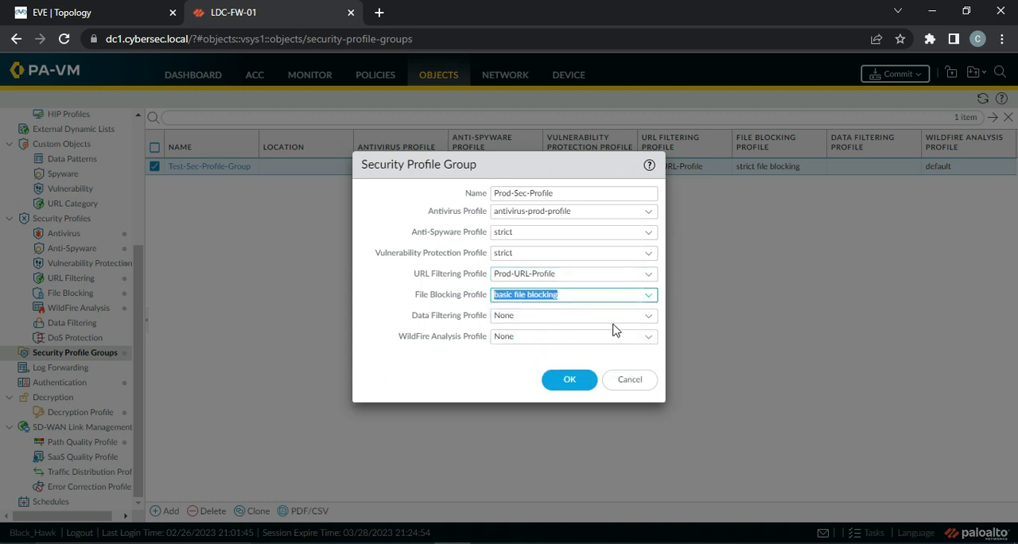
Change the Vulnerability Protection and Anti-Spyware profiles of Prod-Sec-Profile to default
{"action": "left_click", "coordinate": [649, 254]}
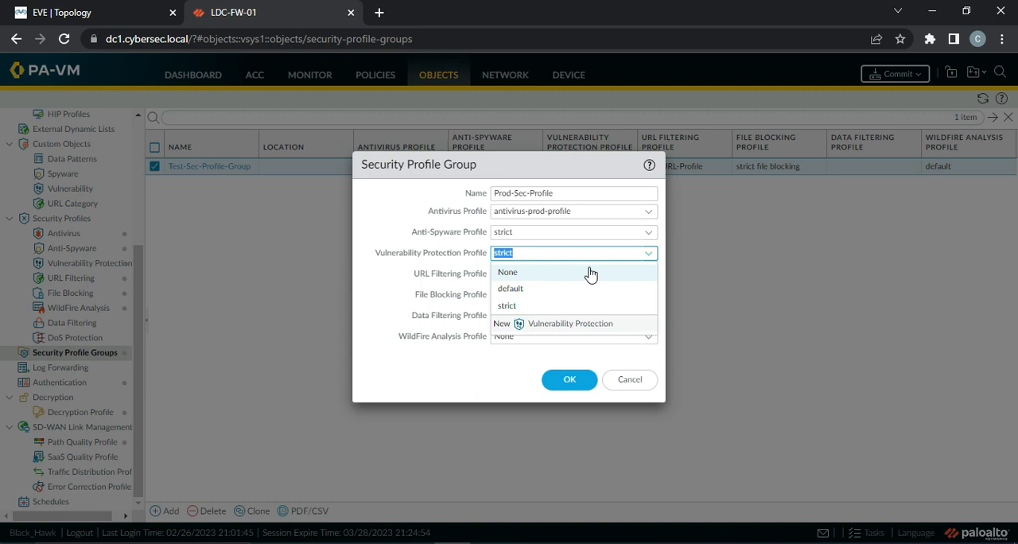
{"action": "left_click", "coordinate": [524, 298]}
{"action": "left_click", "coordinate": [648, 232]}
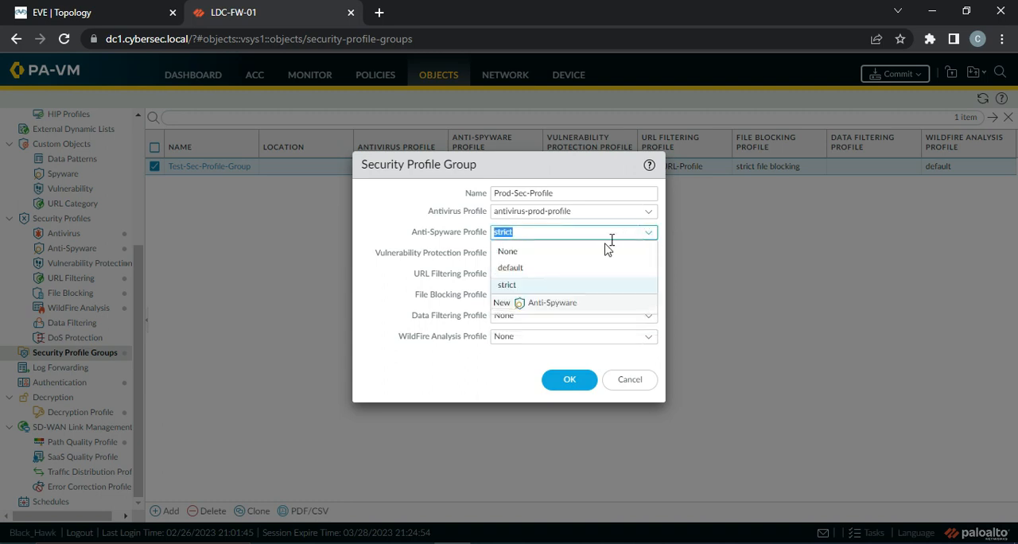
{"action": "left_click", "coordinate": [558, 269]}
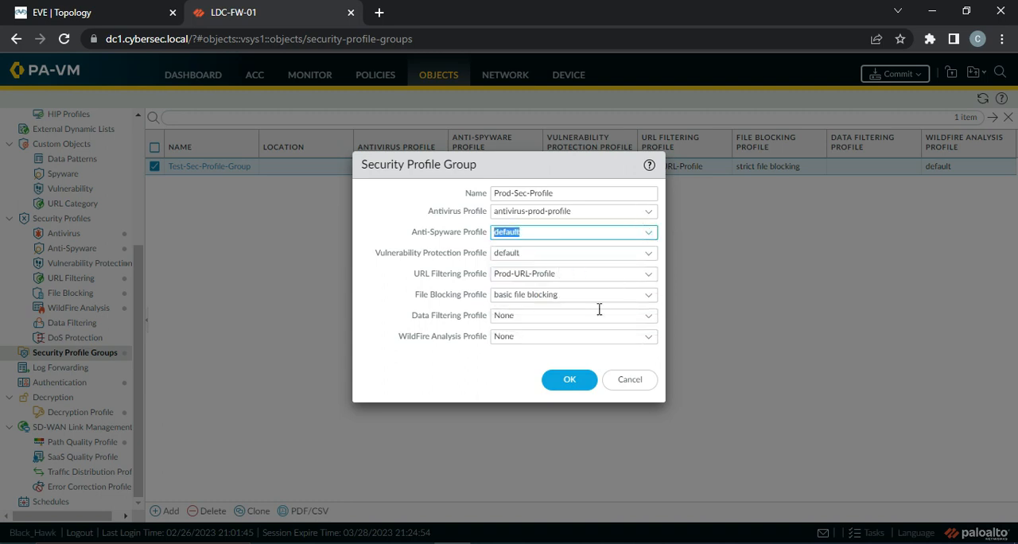
Set the WildFire Analysis profile of Prod-Sec-Profile to default and save the group
{"action": "left_click", "coordinate": [648, 337]}
{"action": "left_click", "coordinate": [514, 374]}
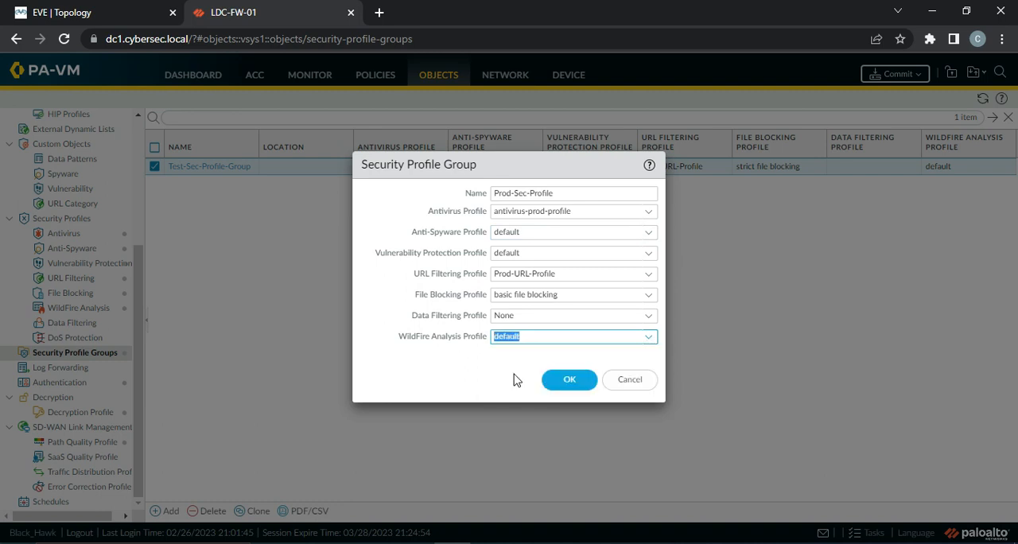
{"action": "left_click", "coordinate": [580, 381]}
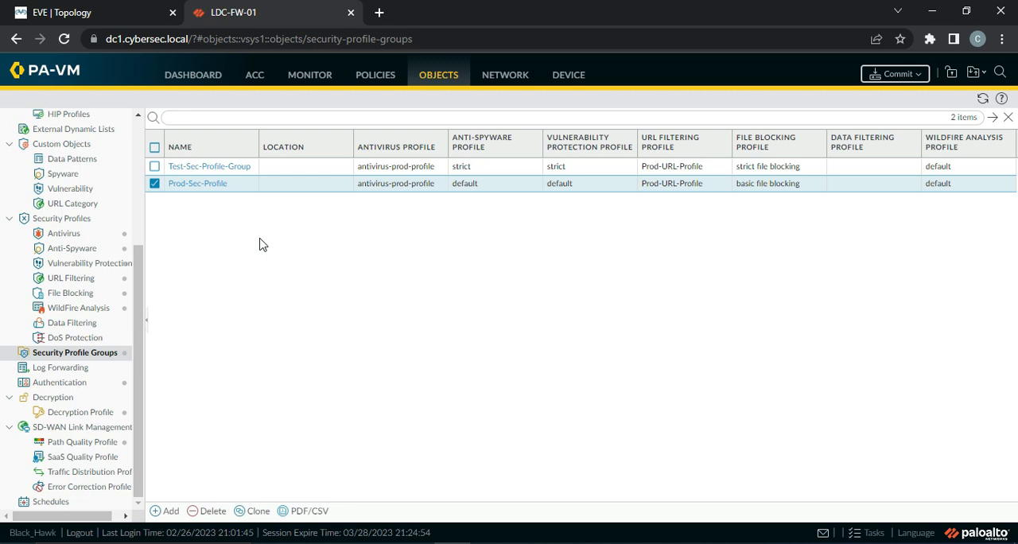
Open the Internet-Access security policy rule and set the profile type in its action settings to Group
{"action": "left_click", "coordinate": [375, 74]}
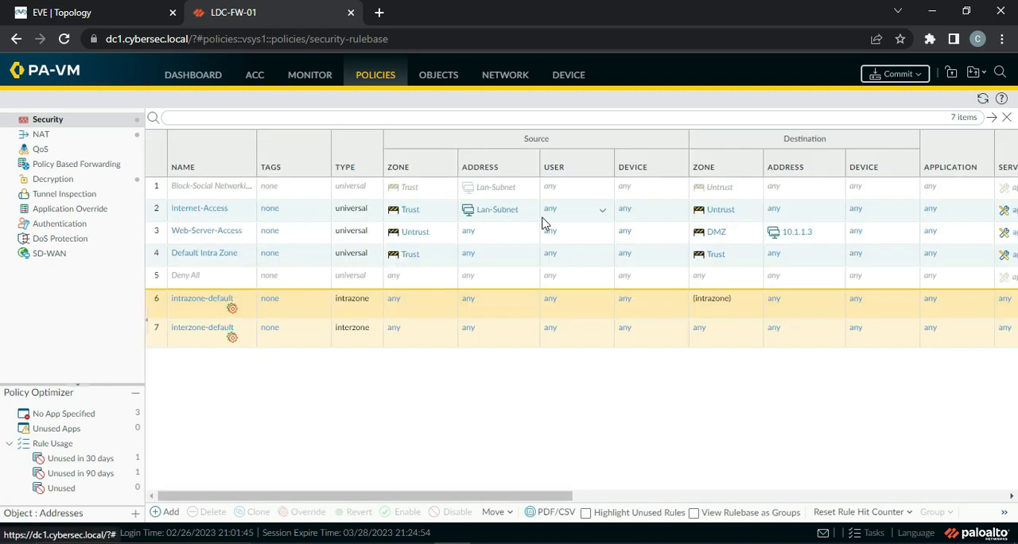
{"action": "left_click", "coordinate": [193, 211]}
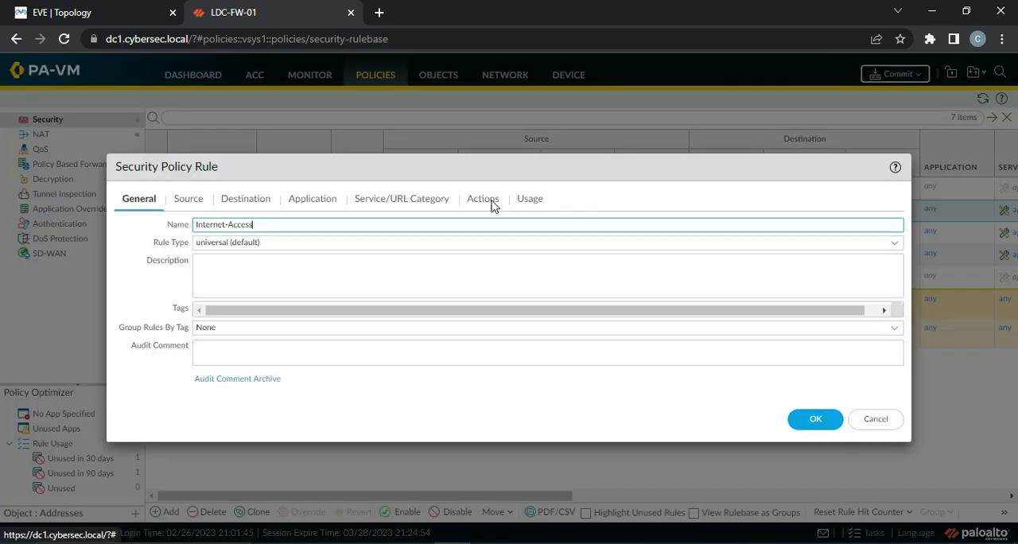
{"action": "left_click", "coordinate": [493, 206]}
{"action": "left_click", "coordinate": [493, 306]}
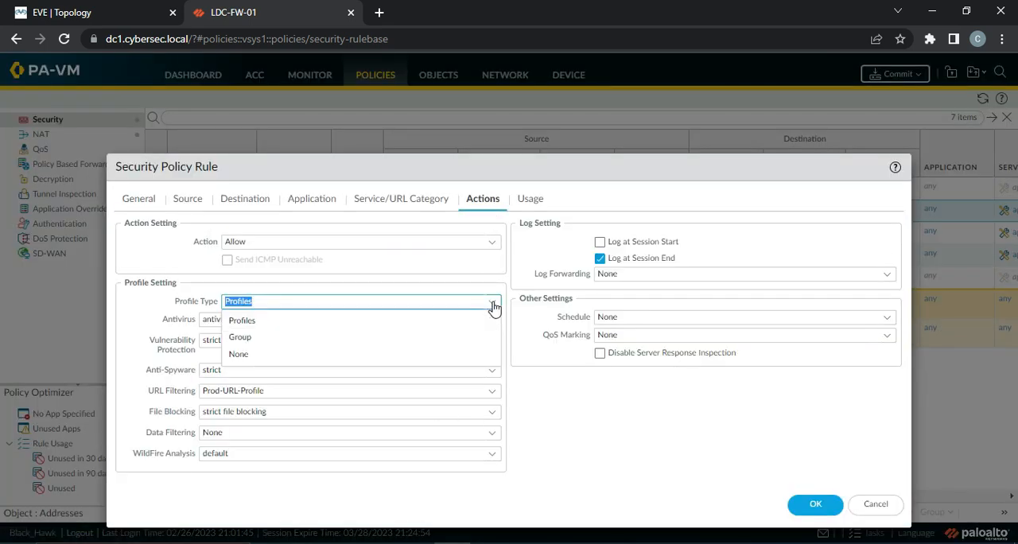
{"action": "left_click", "coordinate": [281, 336]}
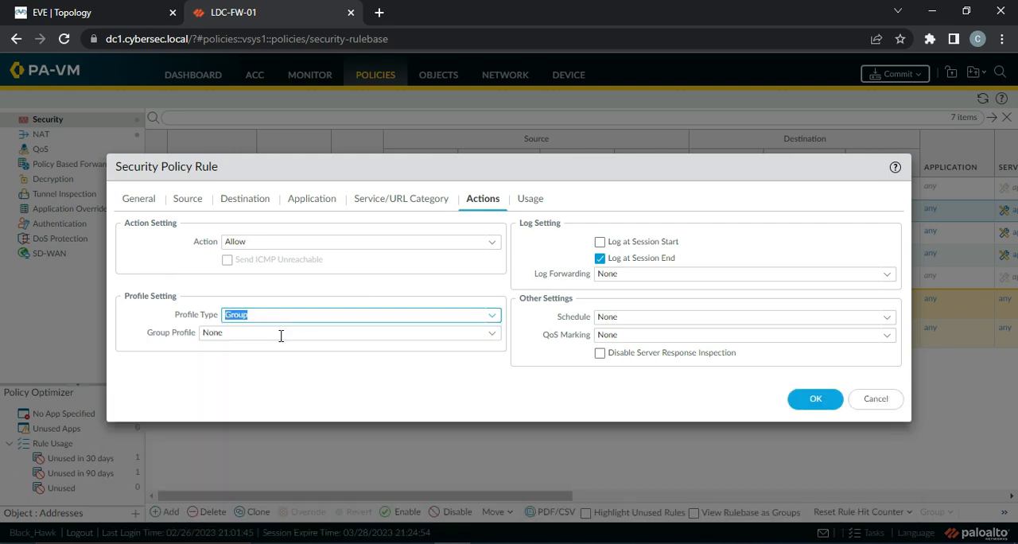
Assign Prod-Sec-Profile as the group profile of the Internet-Access rule, save it, and check the rulebase's Profile column
{"action": "left_click", "coordinate": [496, 335]}
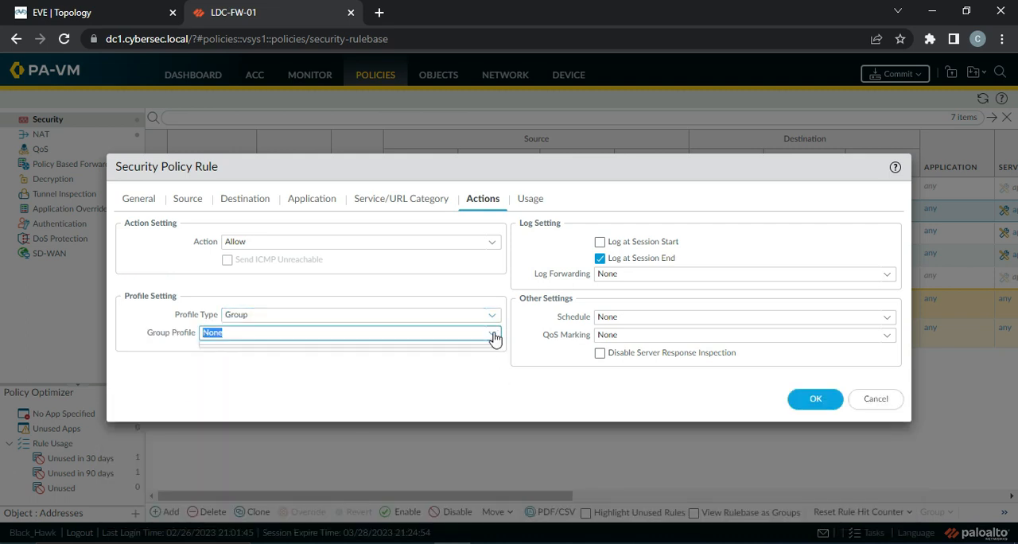
{"action": "left_click", "coordinate": [494, 337]}
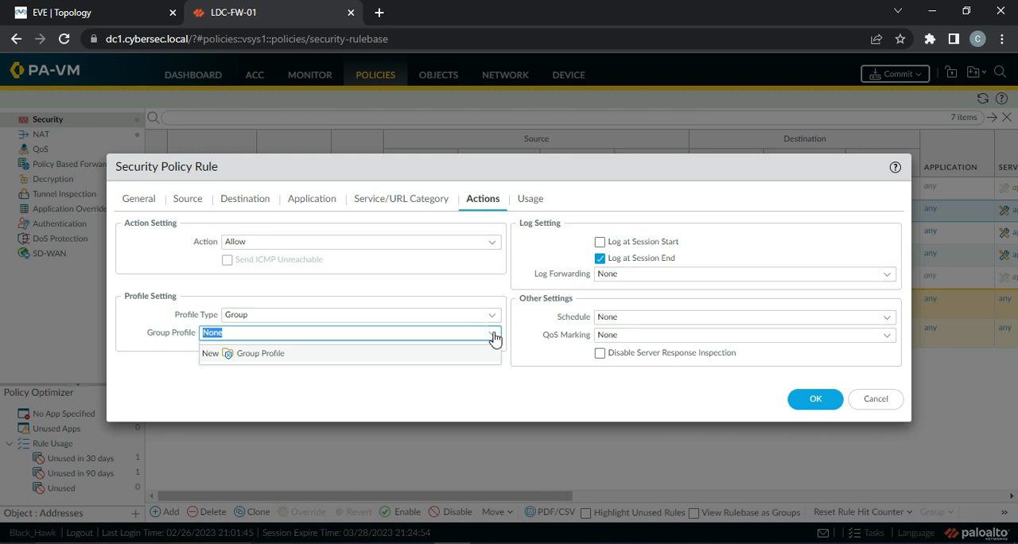
{"action": "left_click", "coordinate": [494, 335]}
{"action": "left_click", "coordinate": [494, 335]}
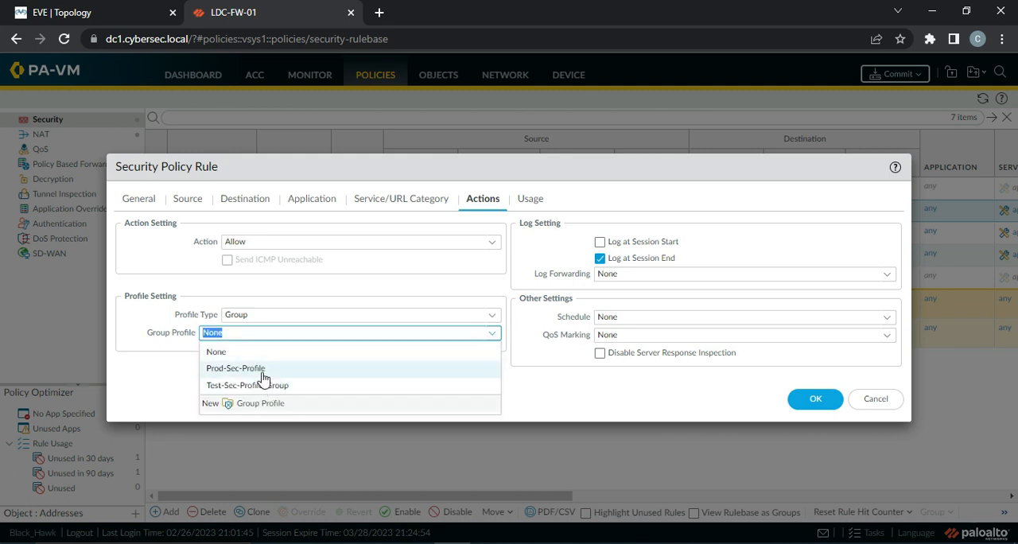
{"action": "left_click", "coordinate": [262, 370]}
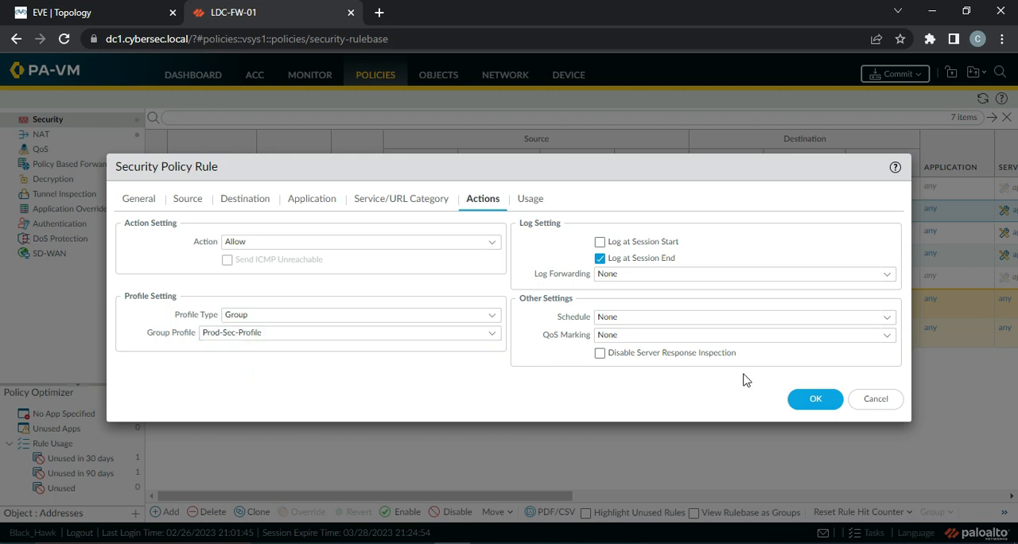
{"action": "left_click", "coordinate": [815, 401]}
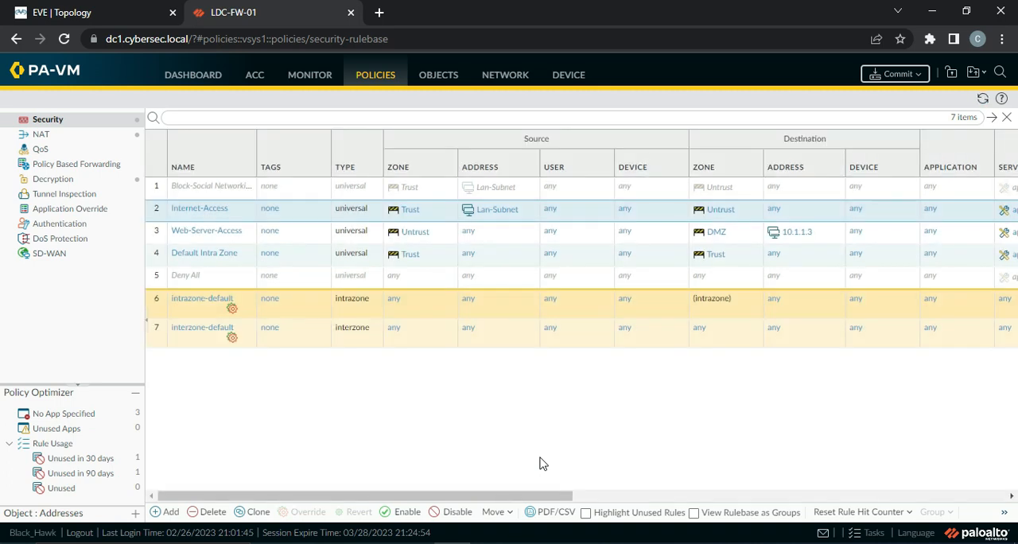
{"action": "left_click_drag", "start_coordinate": [498, 493], "coordinate": [681, 512]}
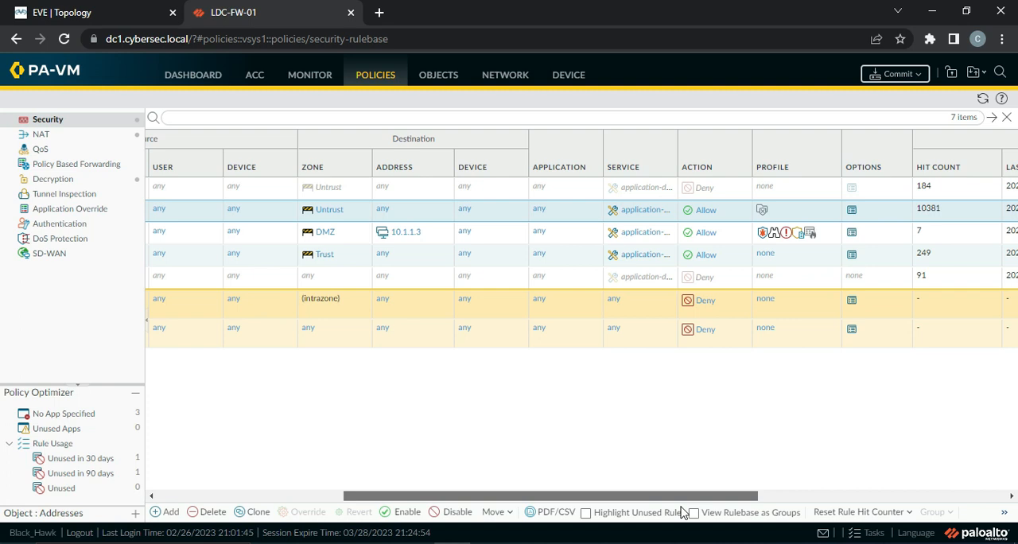
Commit all pending policy and object changes to the firewall's running configuration and close the commit dialog
{"action": "left_click_drag", "start_coordinate": [682, 511], "coordinate": [391, 483]}
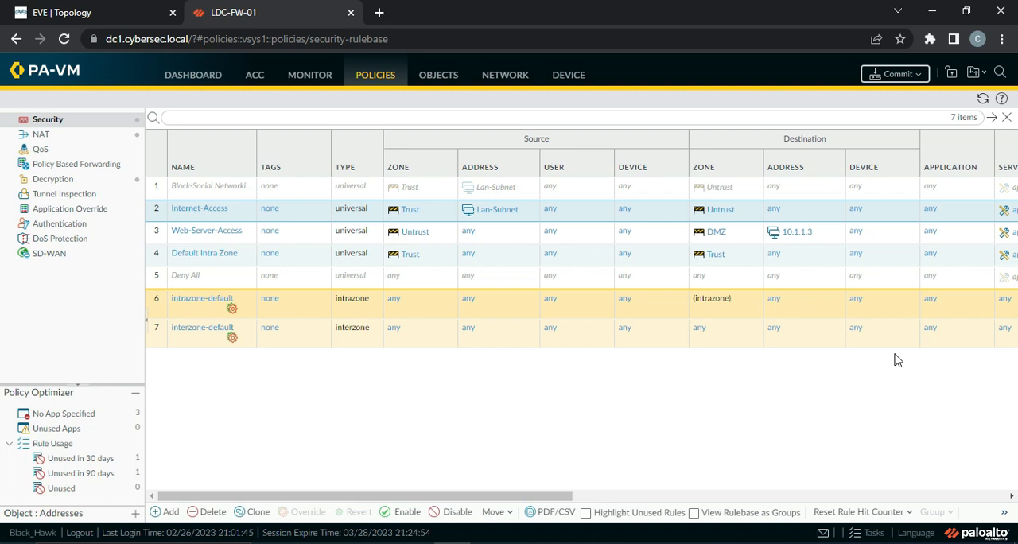
{"action": "left_click", "coordinate": [919, 77]}
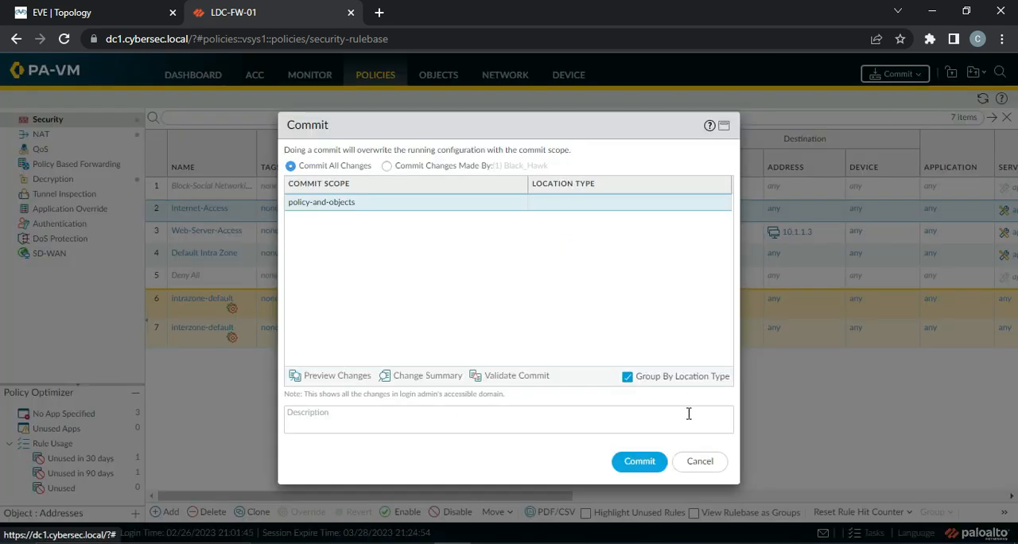
{"action": "left_click", "coordinate": [640, 463]}
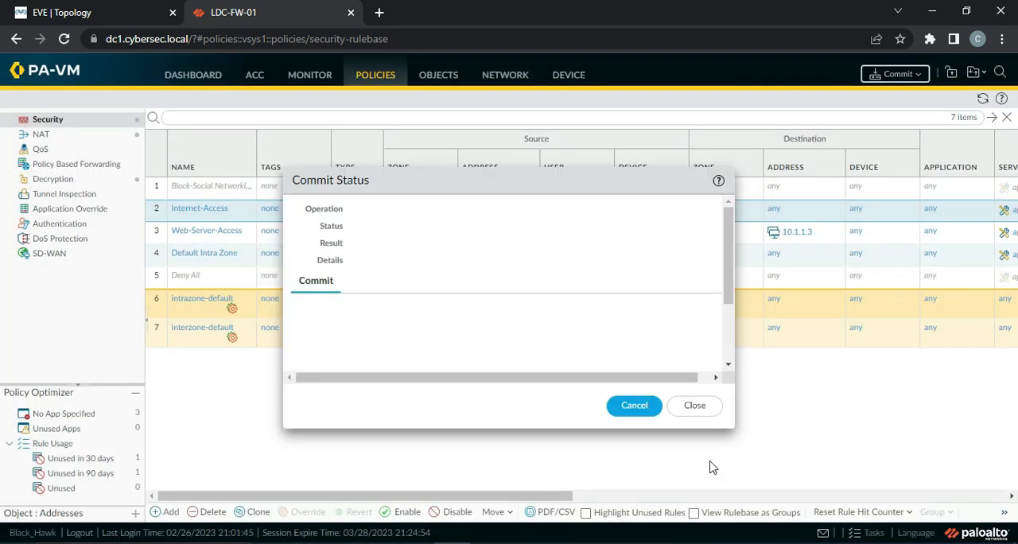
{"action": "left_click", "coordinate": [694, 406]}
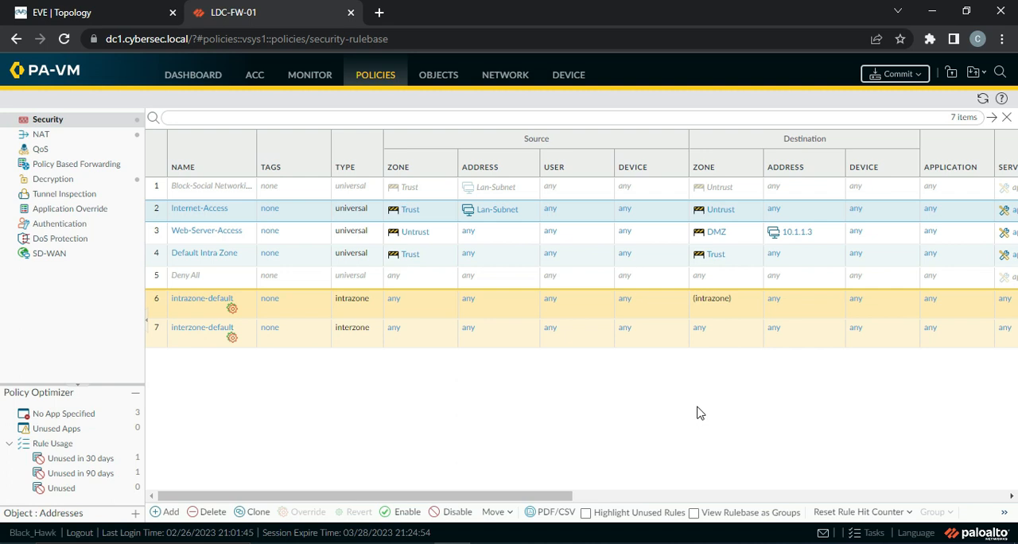
Open the Applications objects and look through the list of predefined applications
{"action": "left_click", "coordinate": [444, 86]}
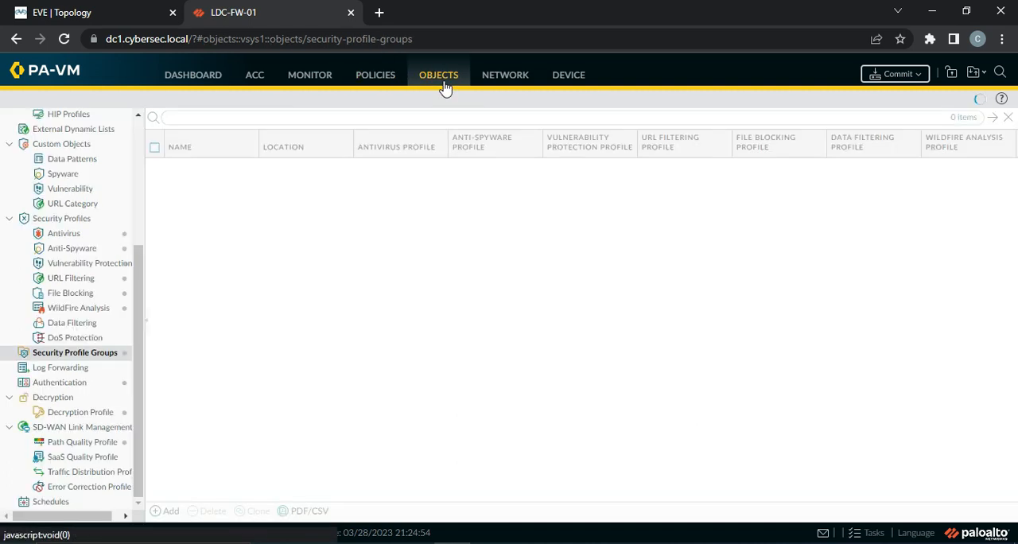
{"action": "left_click_drag", "start_coordinate": [139, 279], "coordinate": [131, 147]}
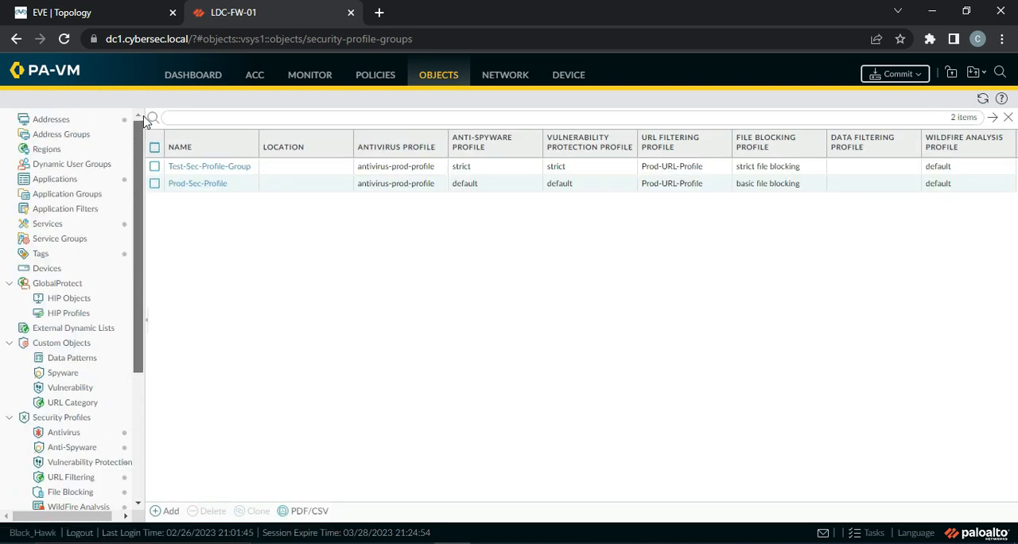
{"action": "left_click", "coordinate": [63, 184]}
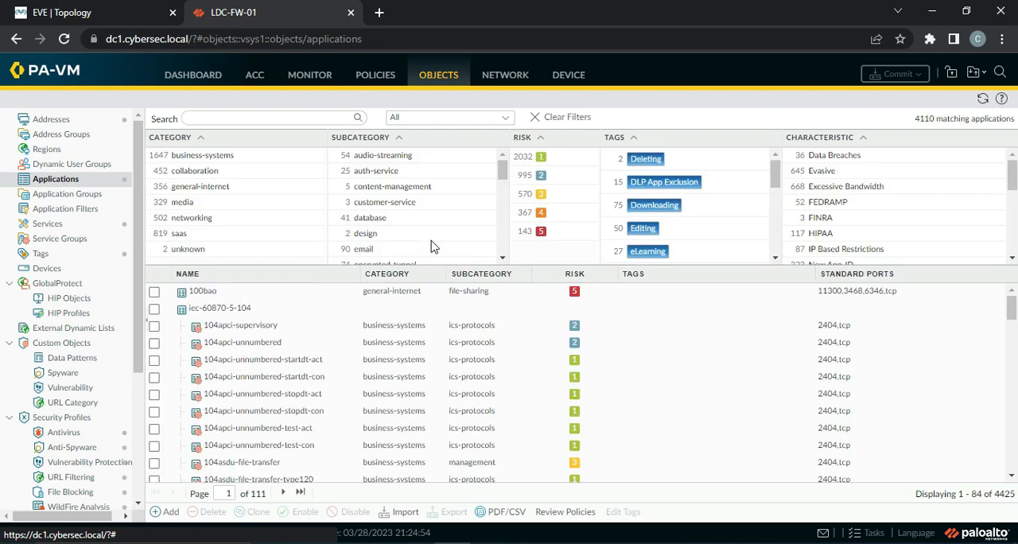
{"action": "scroll", "coordinate": [353, 357], "scroll_direction": "down", "scroll_amount": 4}
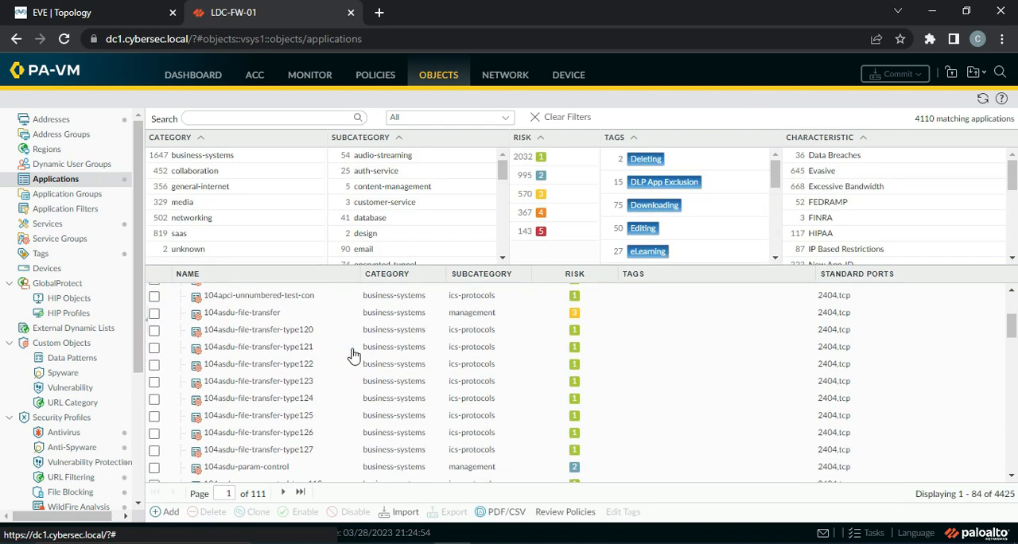
{"action": "scroll", "coordinate": [354, 356], "scroll_direction": "down", "scroll_amount": 10}
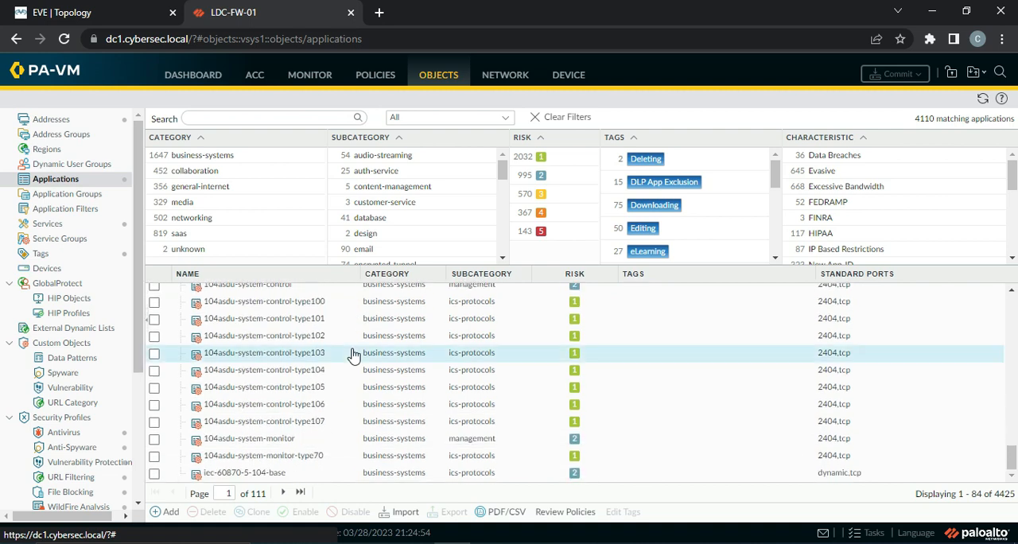
{"action": "scroll", "coordinate": [352, 356], "scroll_direction": "up", "scroll_amount": 15}
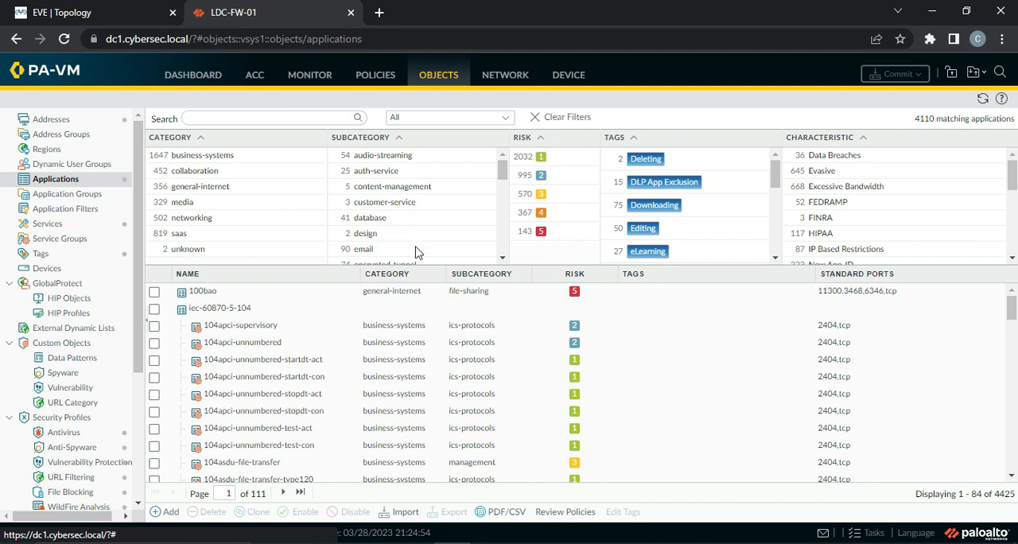
Examine the Subcategory, Tags and Characteristic filters above the application list, refreshing the page's data
{"action": "left_click_drag", "start_coordinate": [503, 178], "coordinate": [507, 251]}
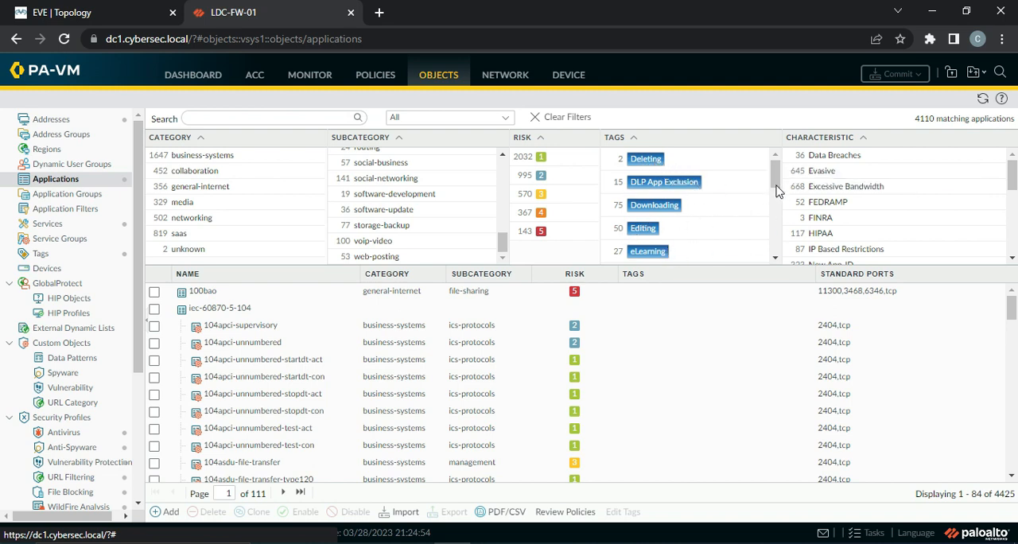
{"action": "left_click_drag", "start_coordinate": [775, 175], "coordinate": [773, 255]}
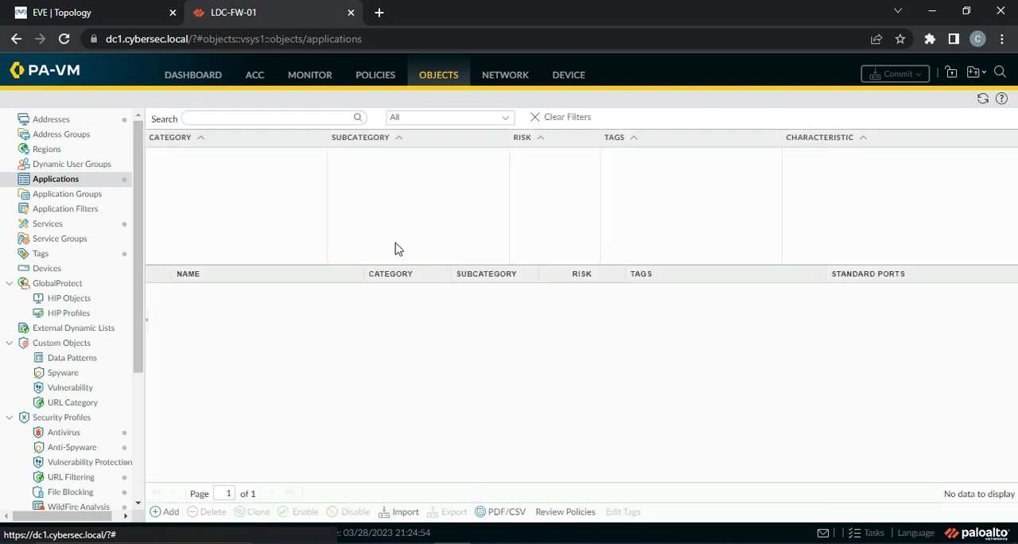
{"action": "left_click", "coordinate": [981, 103]}
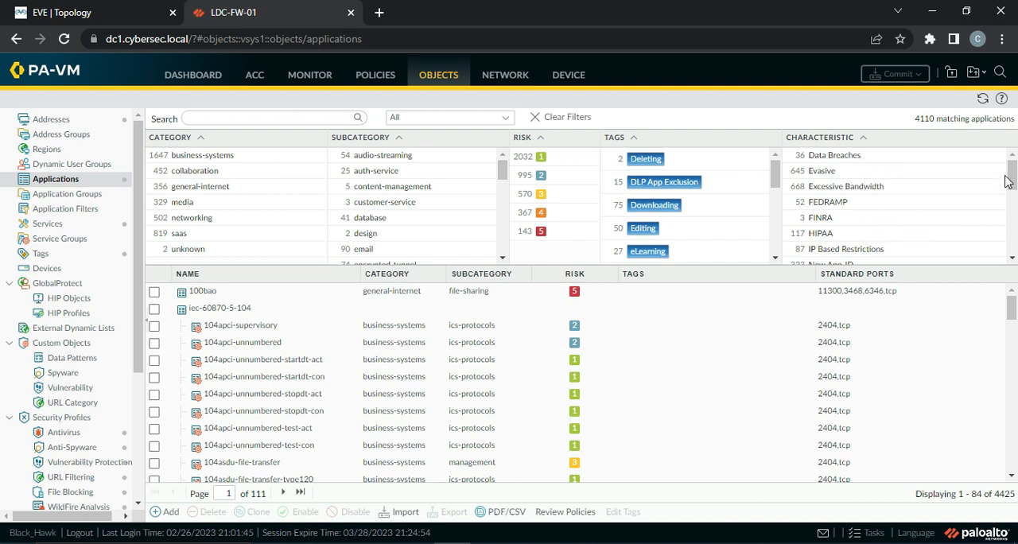
{"action": "mouse_move", "coordinate": [1012, 177]}
{"action": "left_mouse_down"}
{"action": "mouse_move", "coordinate": [1012, 245]}
{"action": "mouse_move", "coordinate": [1012, 168]}
{"action": "left_mouse_up"}
Search the applications for facebook and review the matching apps with their subcategories, risk and standard ports
{"action": "left_click", "coordinate": [263, 117]}
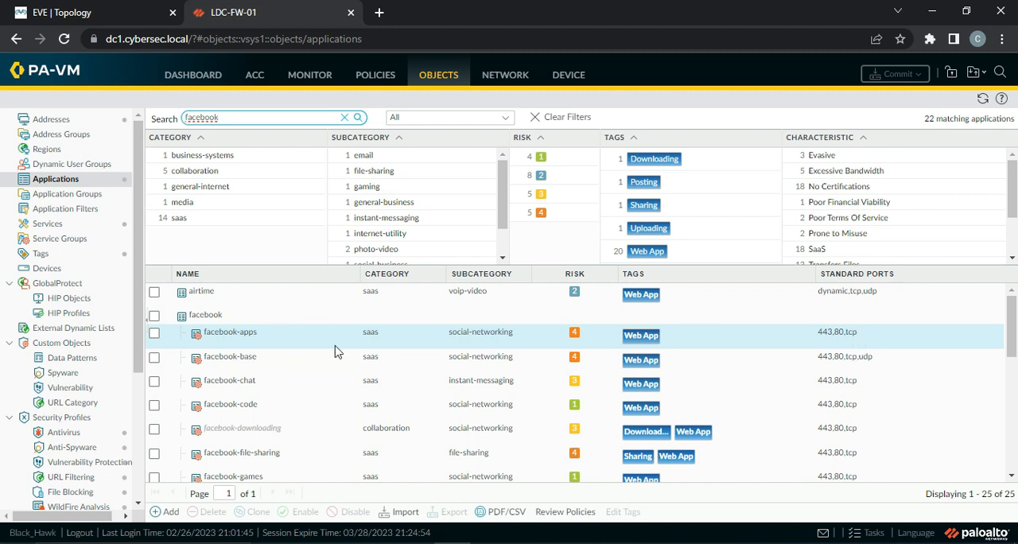
{"action": "mouse_move", "coordinate": [230, 364]}
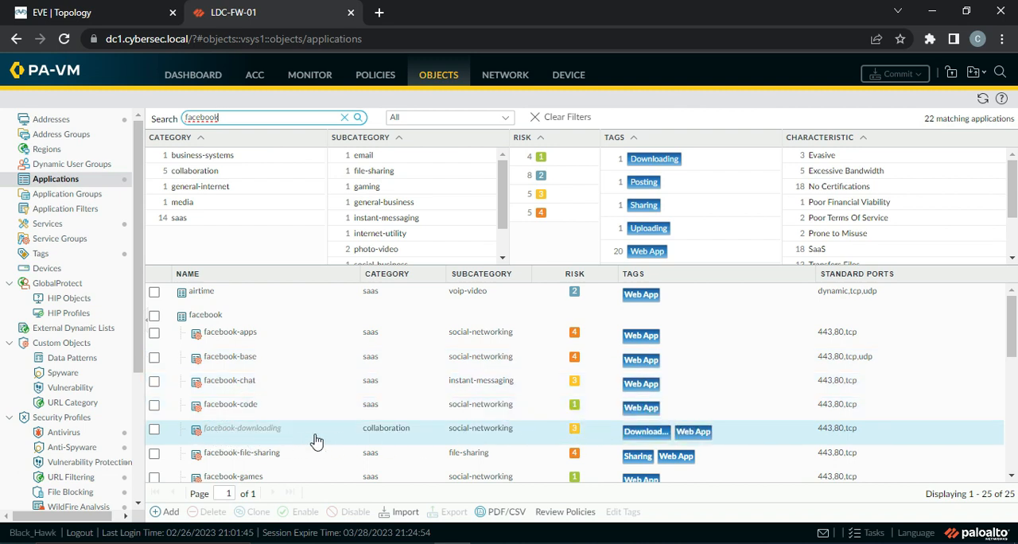
{"action": "scroll", "coordinate": [317, 441], "scroll_direction": "down", "scroll_amount": 1}
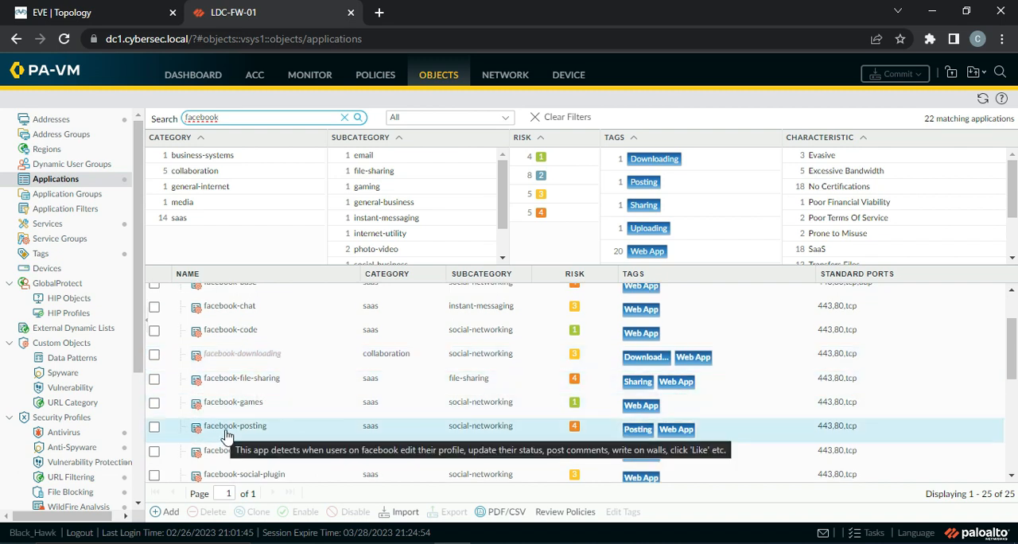
{"action": "scroll", "coordinate": [322, 437], "scroll_direction": "down", "scroll_amount": 1}
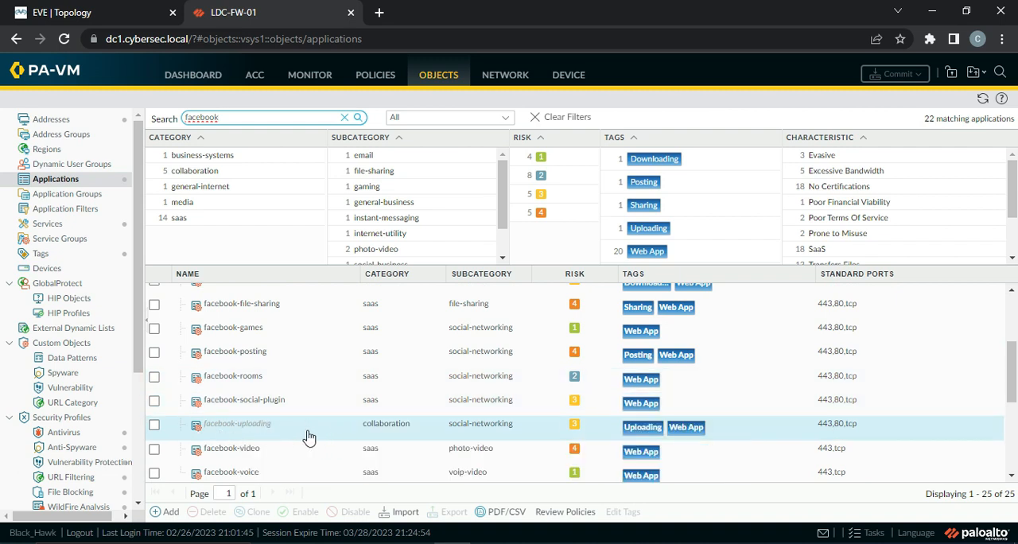
{"action": "scroll", "coordinate": [309, 437], "scroll_direction": "down", "scroll_amount": 1}
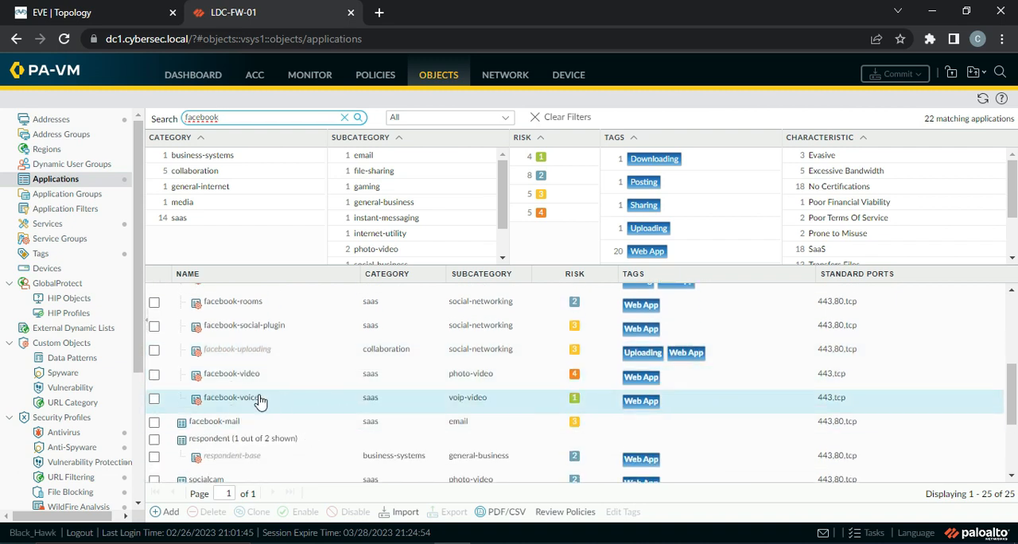
{"action": "scroll", "coordinate": [325, 404], "scroll_direction": "down", "scroll_amount": 1}
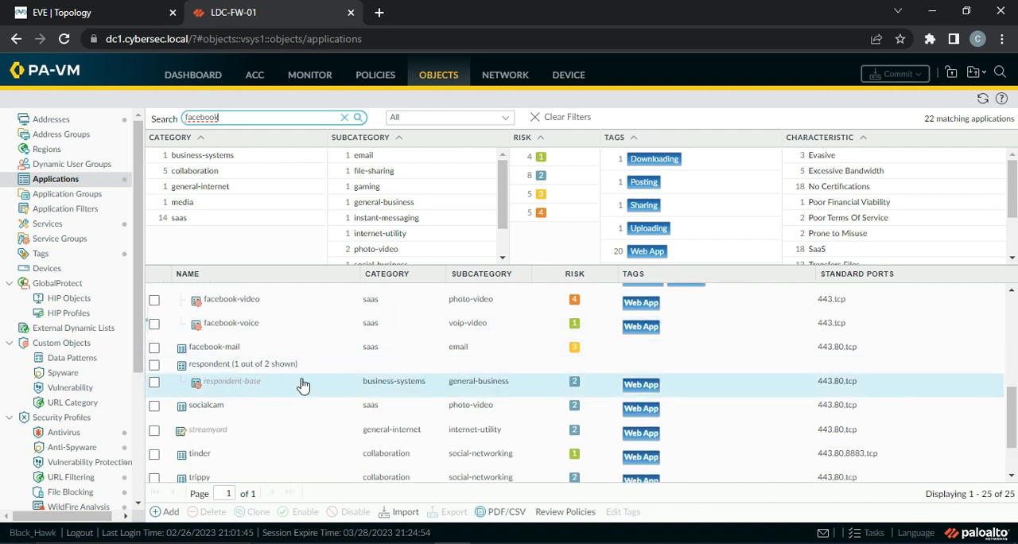
{"action": "scroll", "coordinate": [302, 386], "scroll_direction": "down", "scroll_amount": 1}
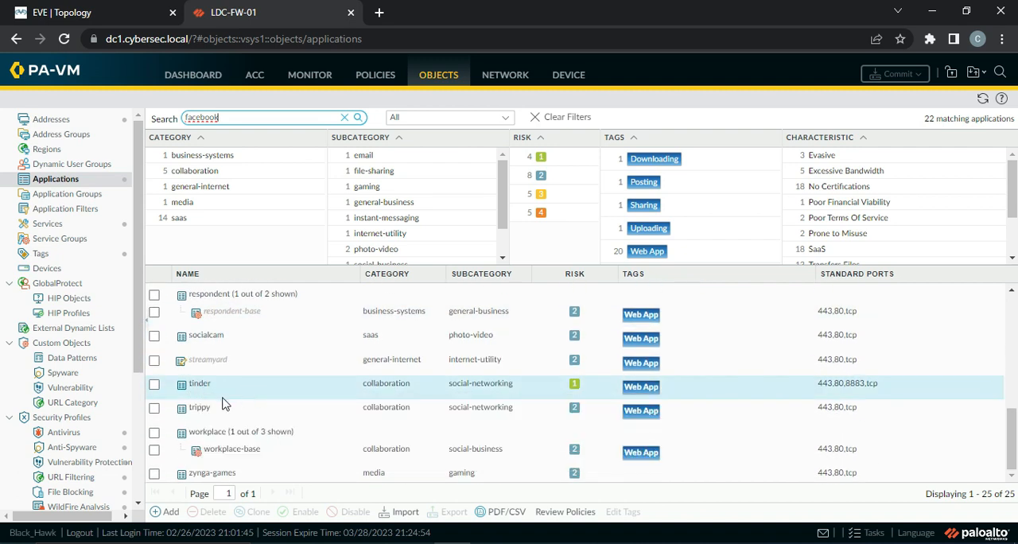
{"action": "scroll", "coordinate": [274, 382], "scroll_direction": "up", "scroll_amount": 5}
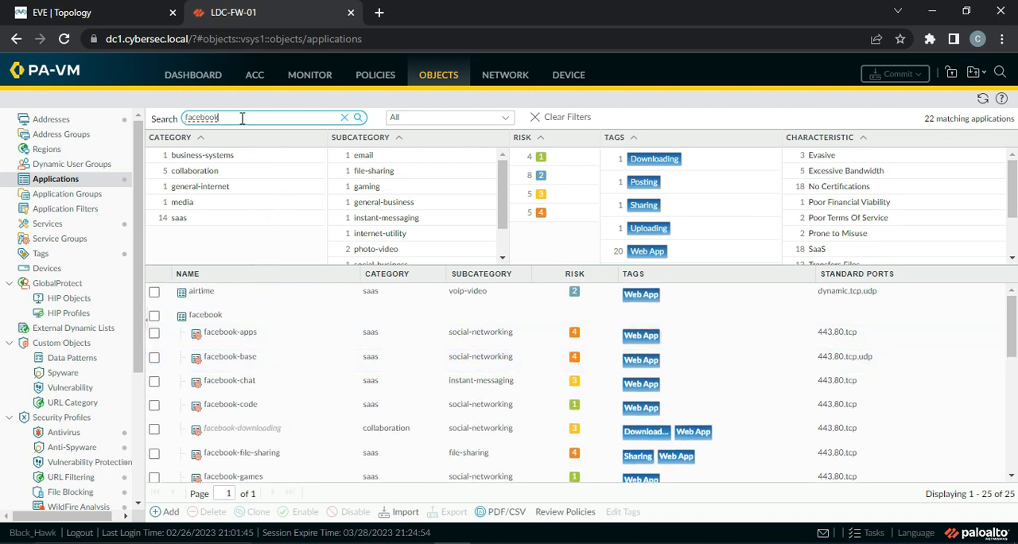
Replace the application search term with social and review the matching applications
{"action": "key", "text": "BackSpace"}
{"action": "key", "text": "BackSpace"}
{"action": "key", "text": "BackSpace"}
{"action": "key", "text": "BackSpace"}
{"action": "key", "text": "BackSpace"}
{"action": "key", "text": "BackSpace"}
{"action": "key", "text": "BackSpace"}
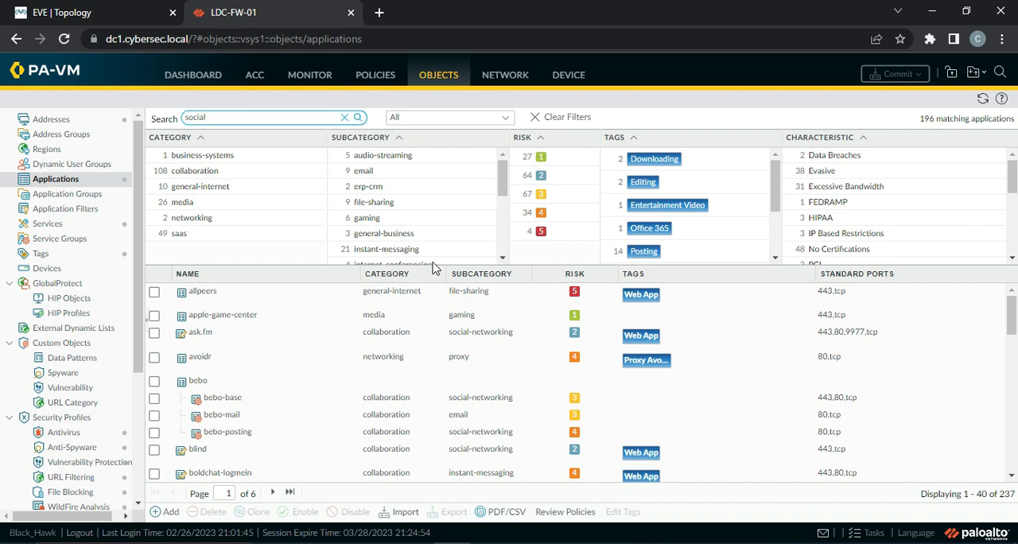
{"action": "scroll", "coordinate": [355, 386], "scroll_direction": "down", "scroll_amount": 10}
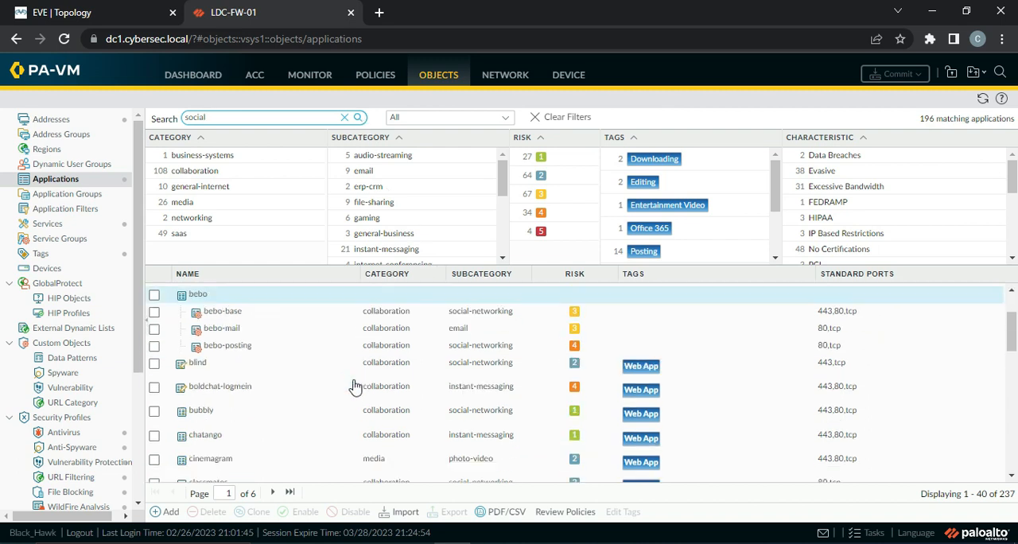
{"action": "scroll", "coordinate": [355, 386], "scroll_direction": "up", "scroll_amount": 6}
{"action": "scroll", "coordinate": [355, 386], "scroll_direction": "up", "scroll_amount": 3}
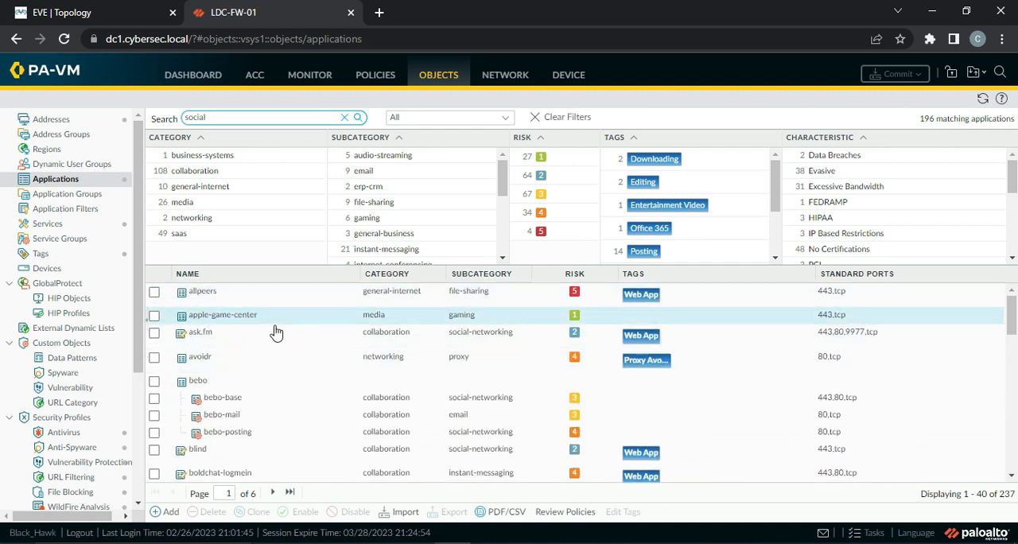
{"action": "scroll", "coordinate": [288, 370], "scroll_direction": "down", "scroll_amount": 3}
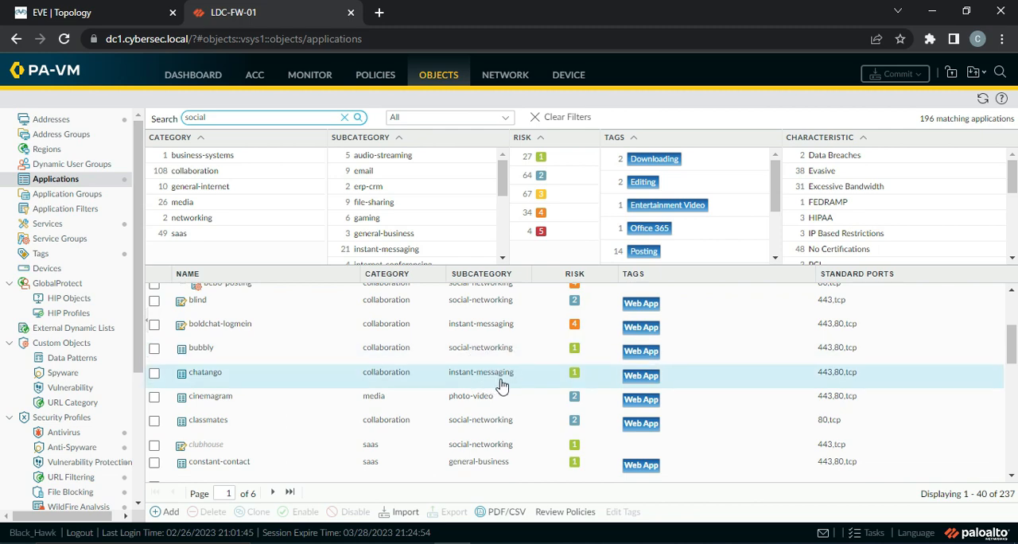
{"action": "scroll", "coordinate": [494, 408], "scroll_direction": "down", "scroll_amount": 10}
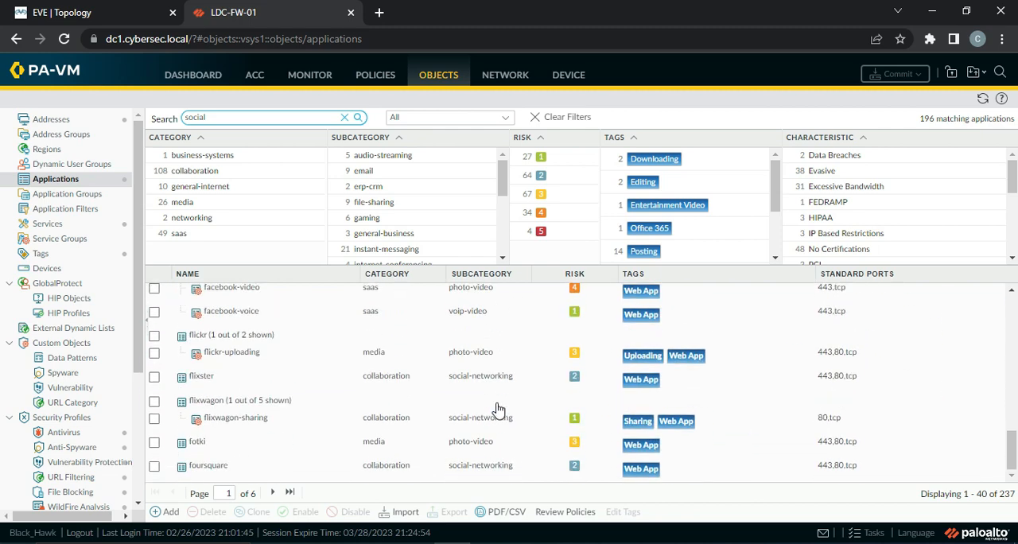
{"action": "scroll", "coordinate": [325, 362], "scroll_direction": "up", "scroll_amount": 13}
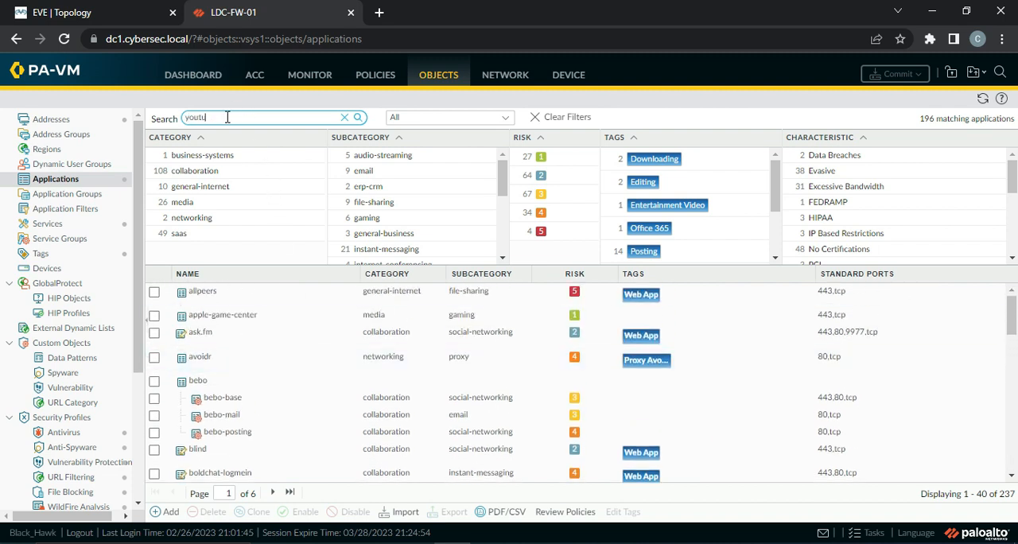
Search the applications for youtube and review the individual YouTube functions, such as posting, streaming and uploading
{"action": "type", "text": "be"}
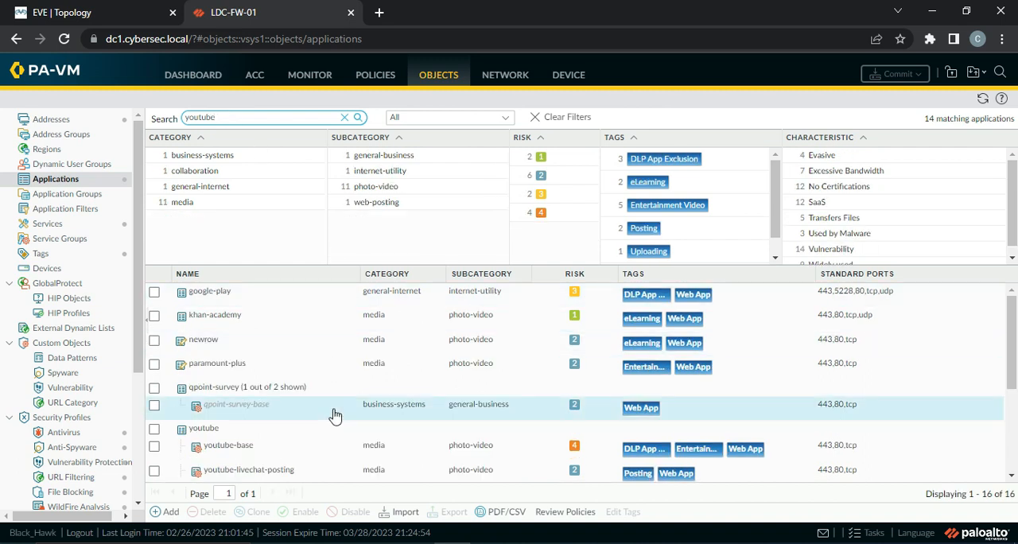
{"action": "scroll", "coordinate": [278, 401], "scroll_direction": "down", "scroll_amount": 1}
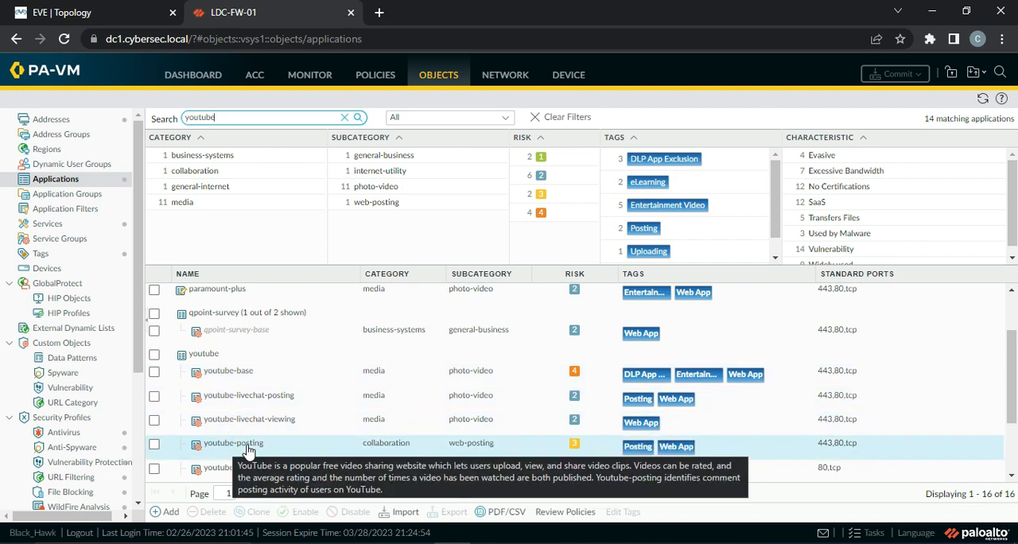
{"action": "scroll", "coordinate": [251, 429], "scroll_direction": "down", "scroll_amount": 3}
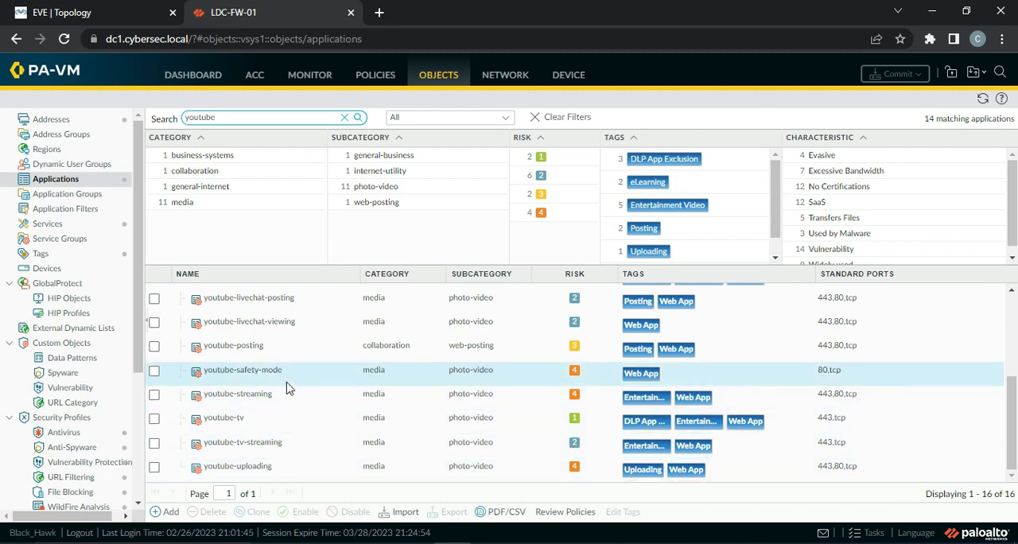
{"action": "scroll", "coordinate": [278, 390], "scroll_direction": "up", "scroll_amount": 5}
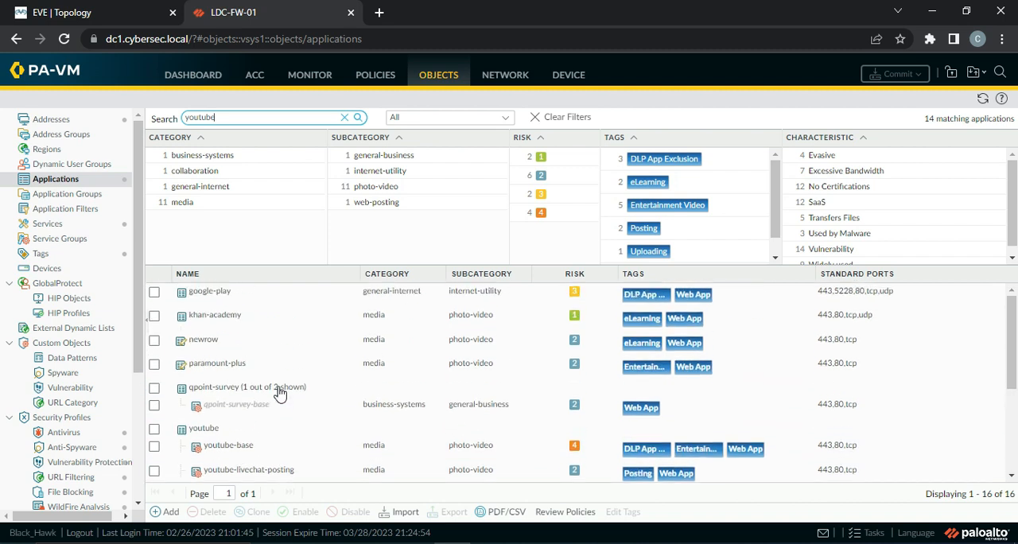
Start a new application group named Streaming Apps and add the youtube application to it
{"action": "left_click", "coordinate": [70, 195]}
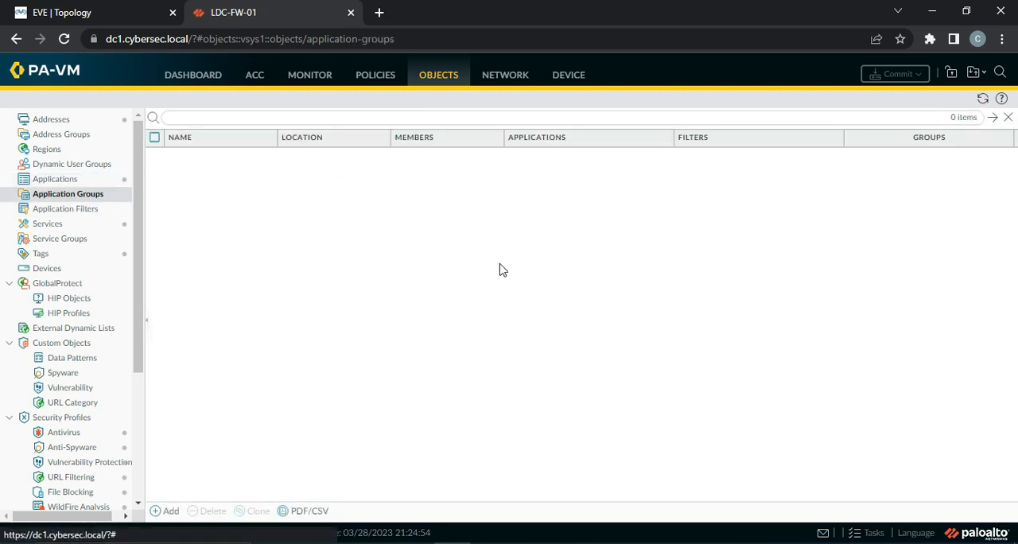
{"action": "left_click", "coordinate": [164, 512]}
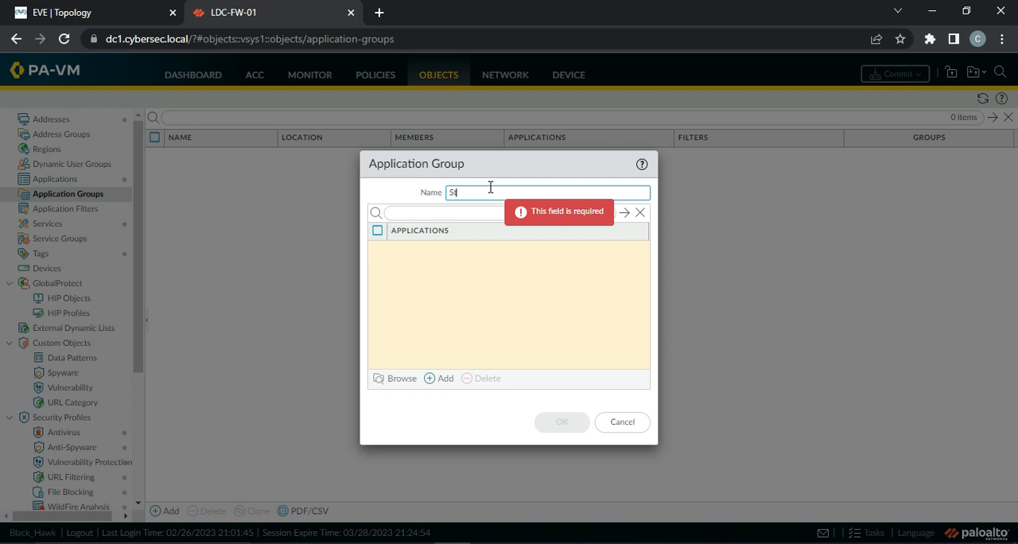
{"action": "type", "text": "Streaming Apps"}
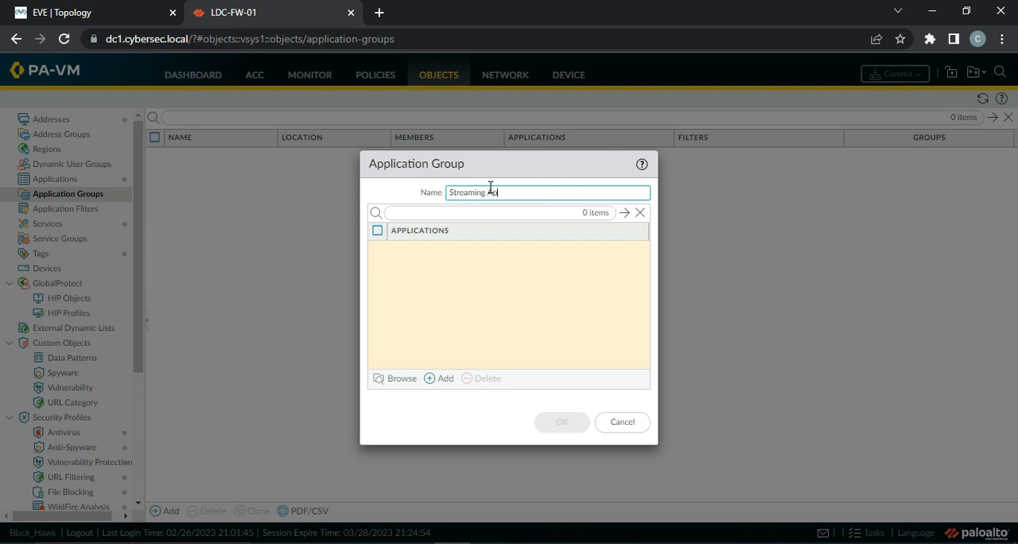
{"action": "left_click", "coordinate": [436, 379]}
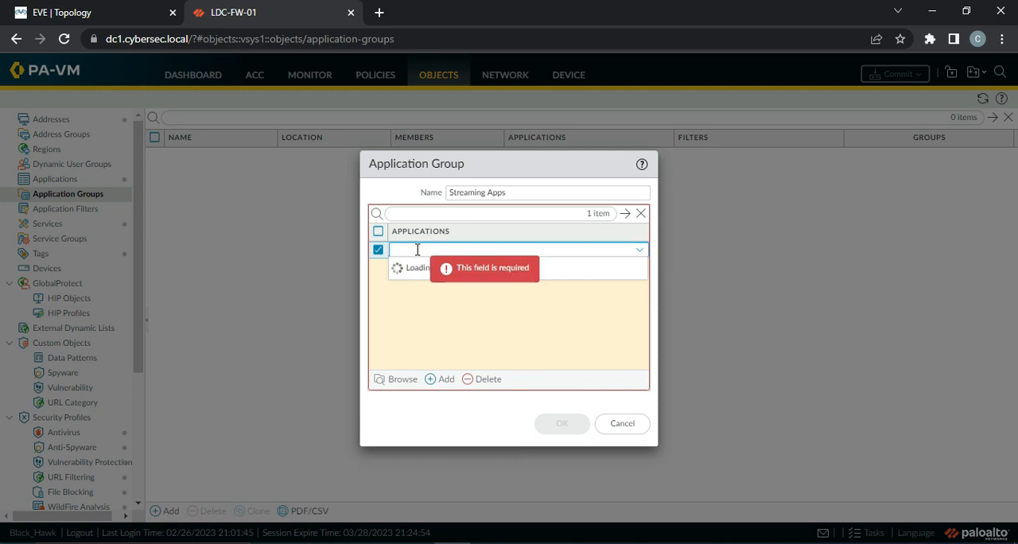
{"action": "type", "text": "youtube"}
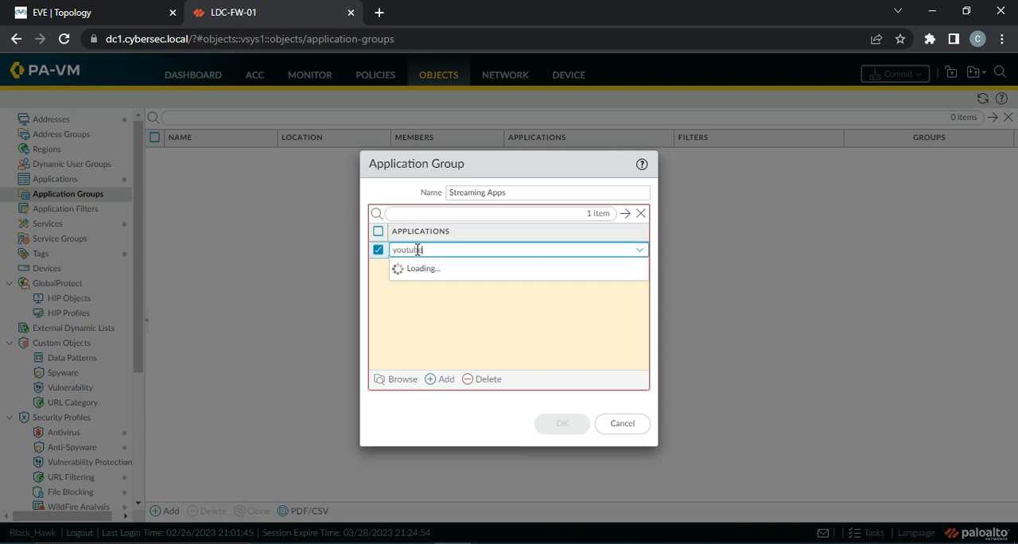
{"action": "left_click", "coordinate": [438, 280]}
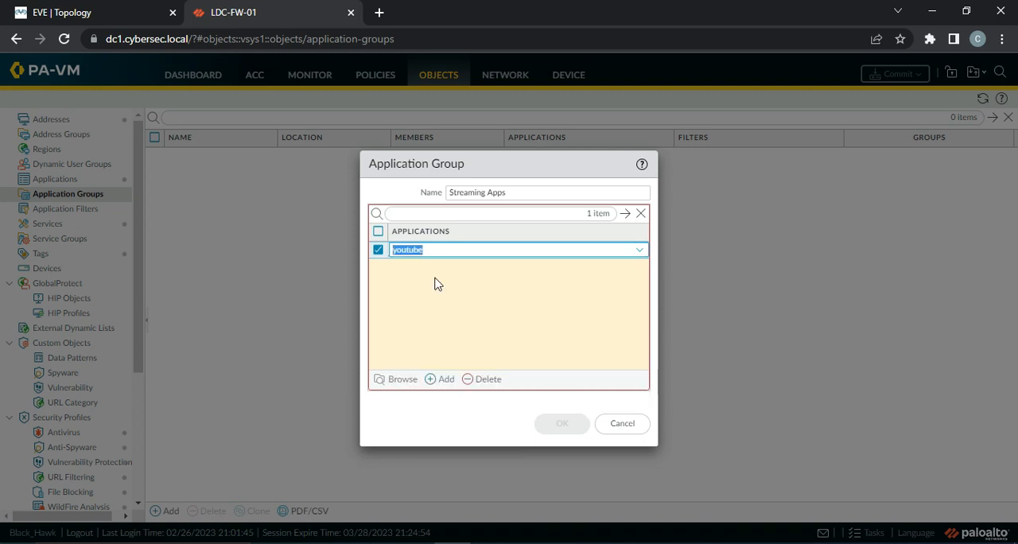
{"action": "left_click", "coordinate": [440, 279]}
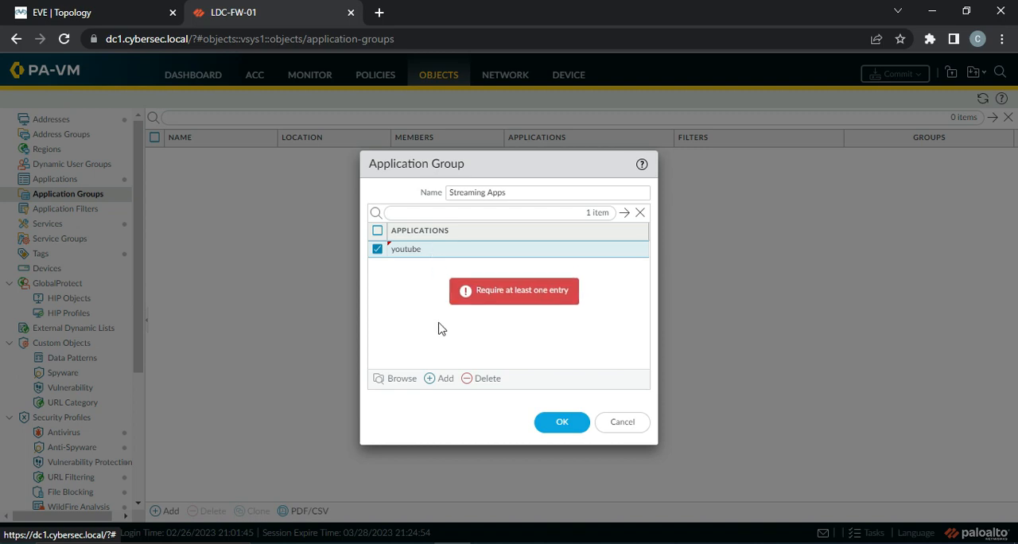
Add the youtube-base and vimeo-base applications to the Streaming Apps group and save the group
{"action": "left_click", "coordinate": [443, 379]}
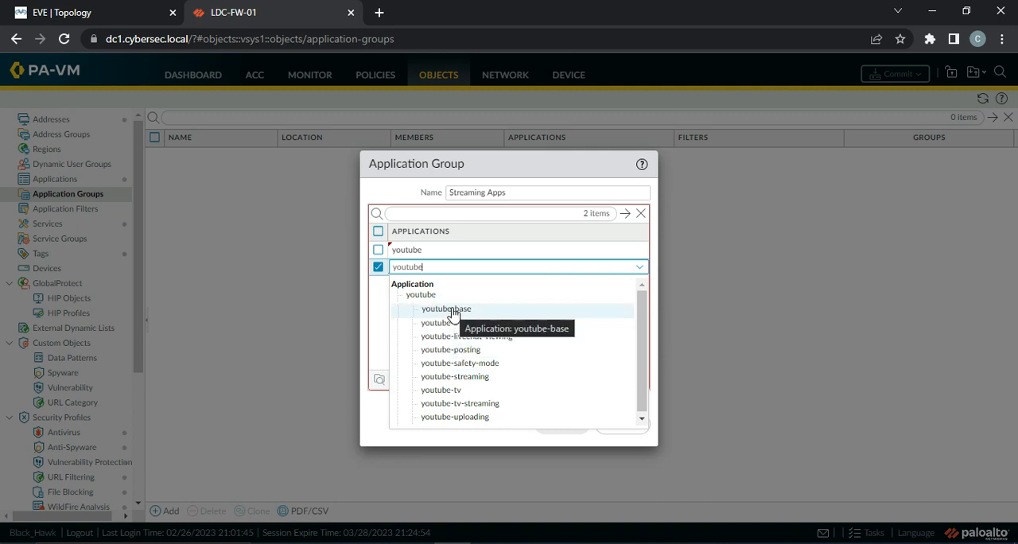
{"action": "left_click", "coordinate": [447, 309]}
{"action": "left_click", "coordinate": [442, 379]}
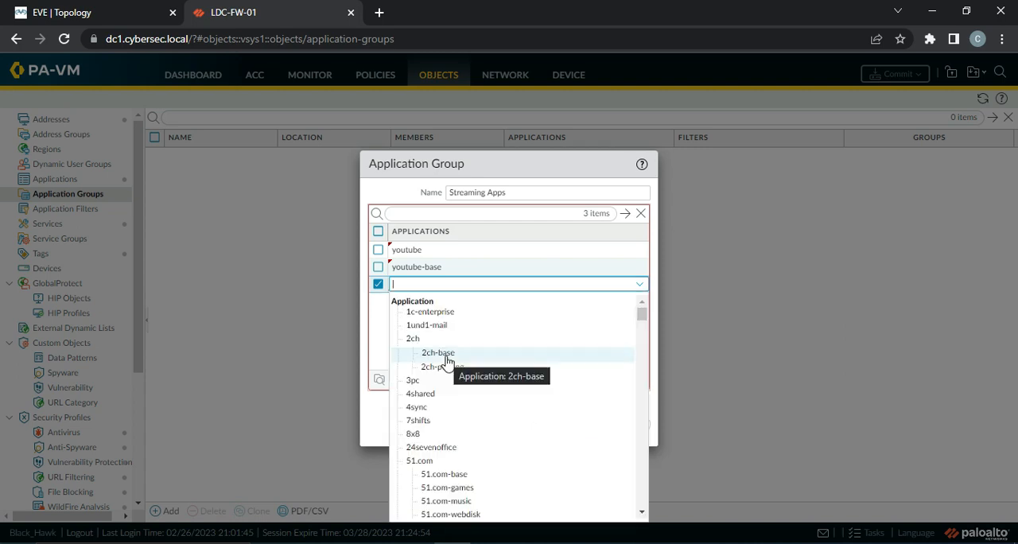
{"action": "type", "text": "vimeo"}
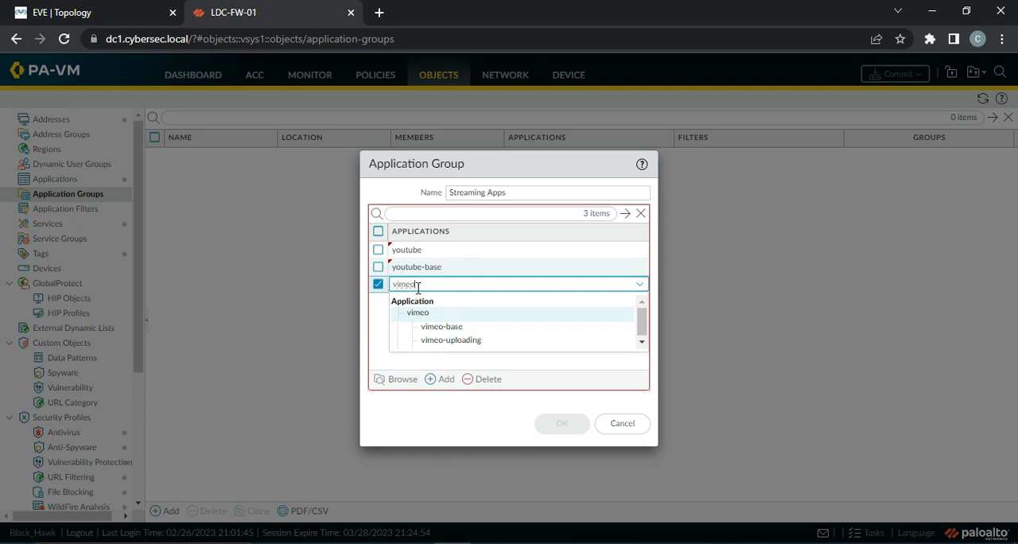
{"action": "left_click", "coordinate": [462, 327]}
{"action": "left_click", "coordinate": [453, 331]}
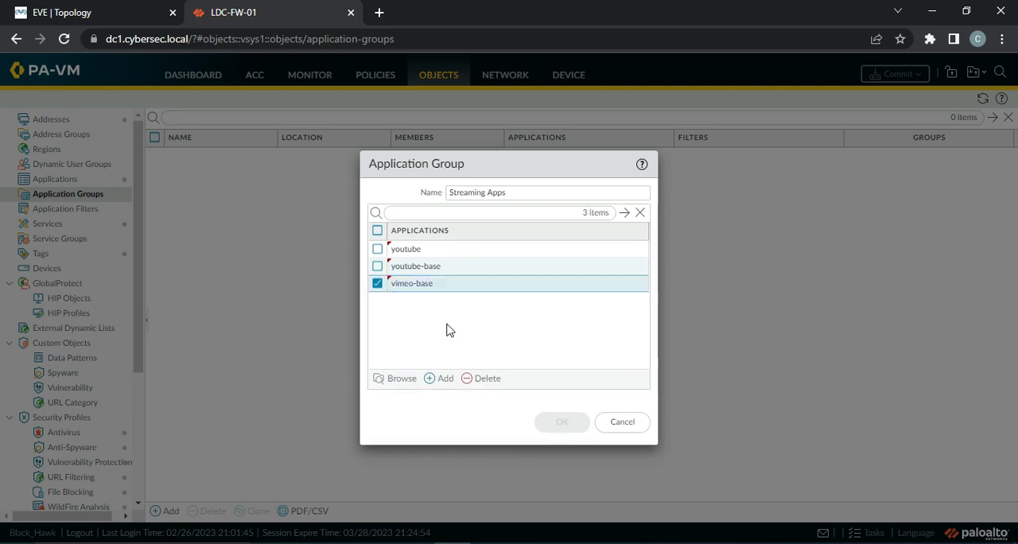
{"action": "left_click", "coordinate": [561, 423]}
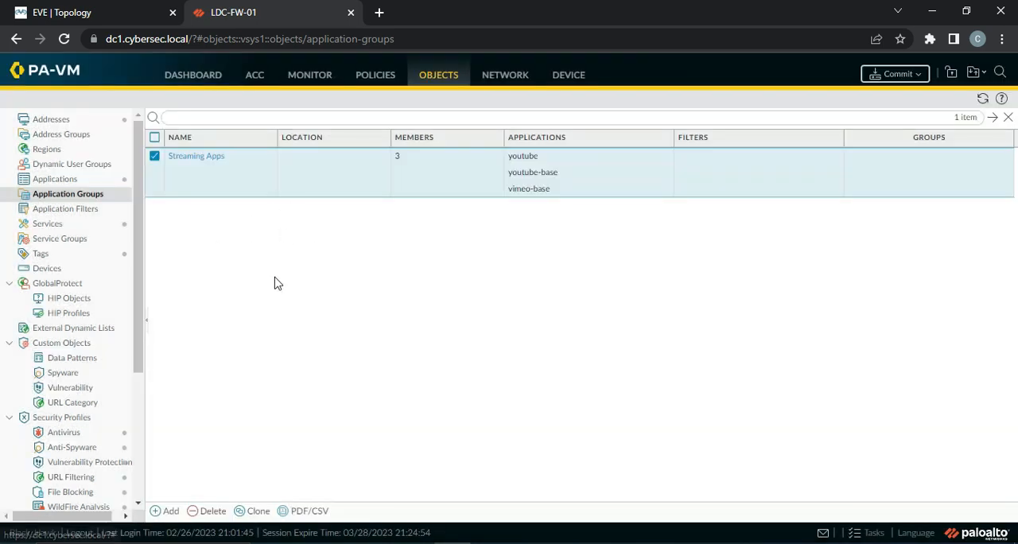
Create an application filter named New Apps that applies to new App-IDs only
{"action": "left_click", "coordinate": [59, 210]}
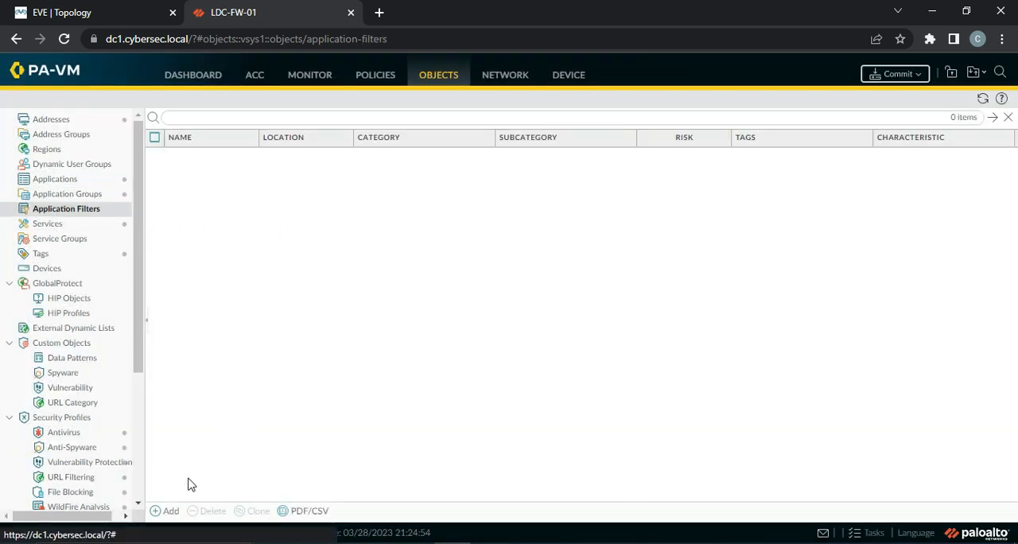
{"action": "left_click", "coordinate": [168, 511]}
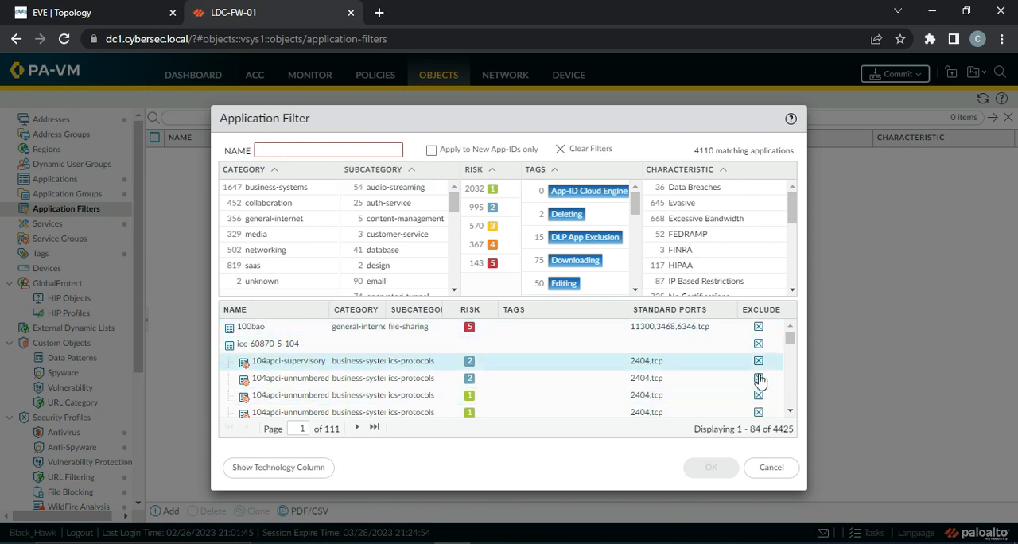
{"action": "scroll", "coordinate": [618, 366], "scroll_direction": "down", "scroll_amount": 5}
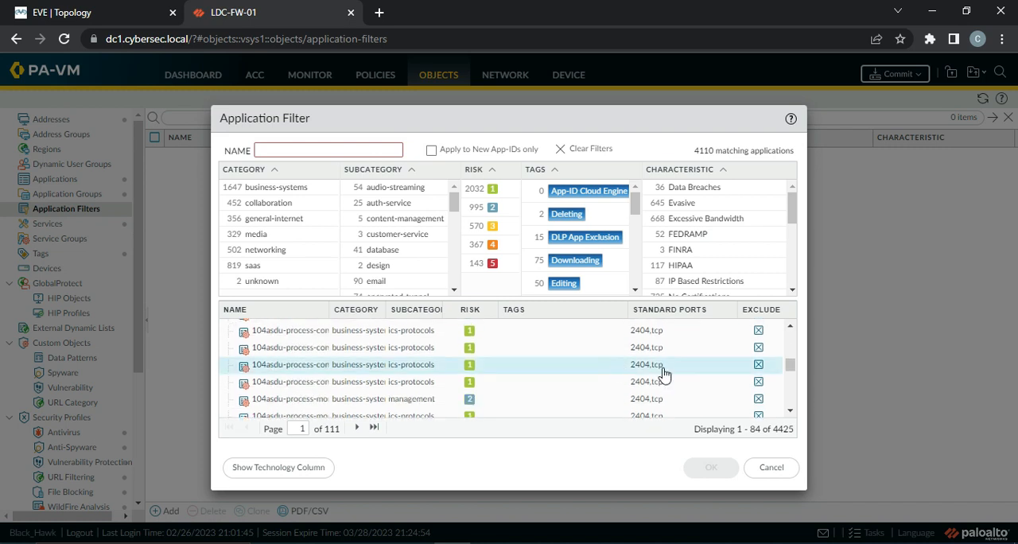
{"action": "scroll", "coordinate": [755, 399], "scroll_direction": "down", "scroll_amount": 3}
{"action": "scroll", "coordinate": [756, 400], "scroll_direction": "up", "scroll_amount": 8}
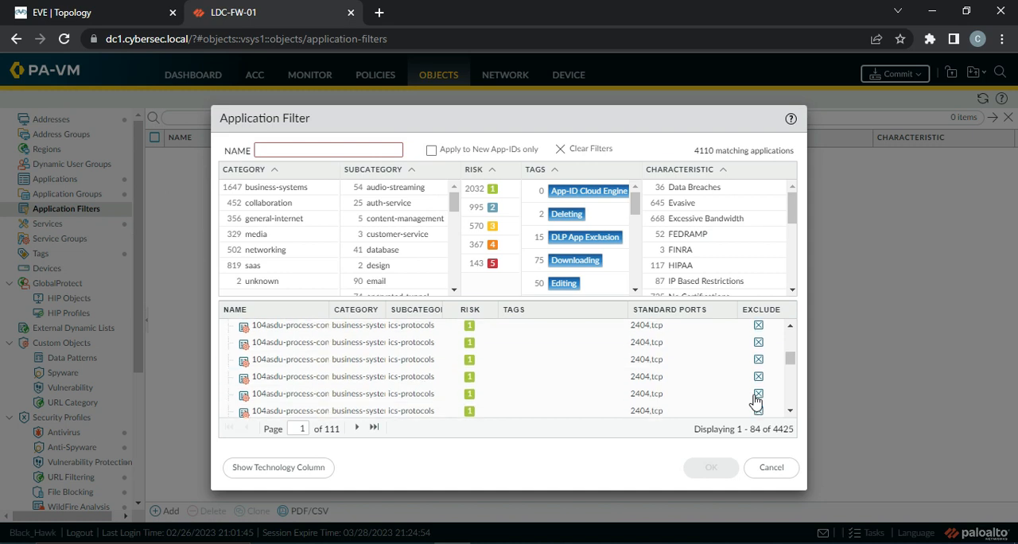
{"action": "left_click", "coordinate": [304, 148]}
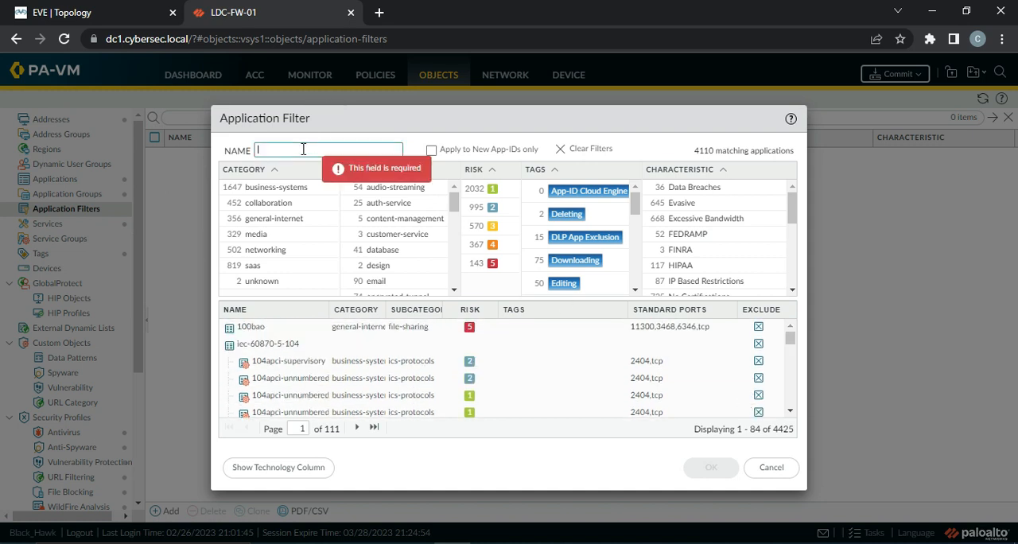
{"action": "type", "text": "New Apps"}
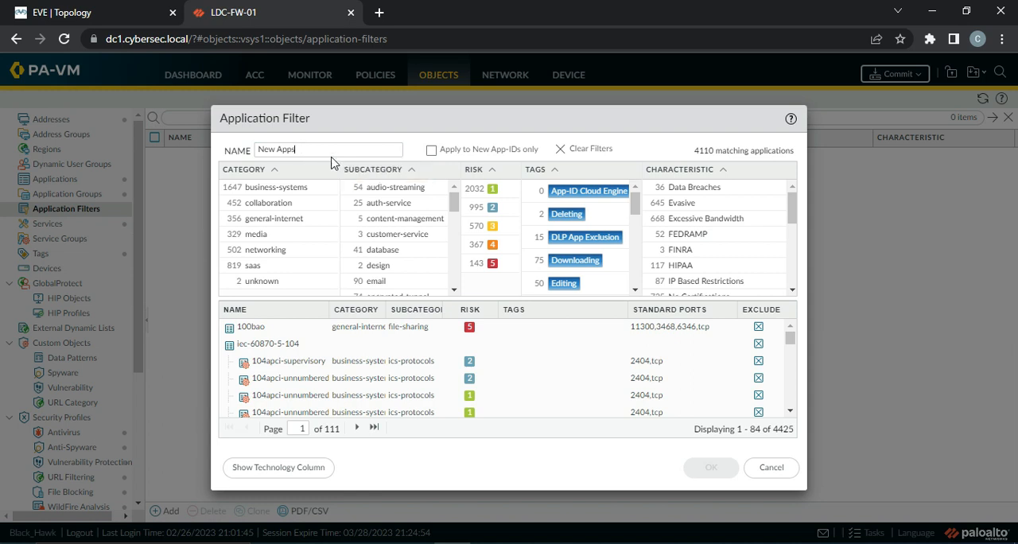
{"action": "left_click", "coordinate": [432, 153]}
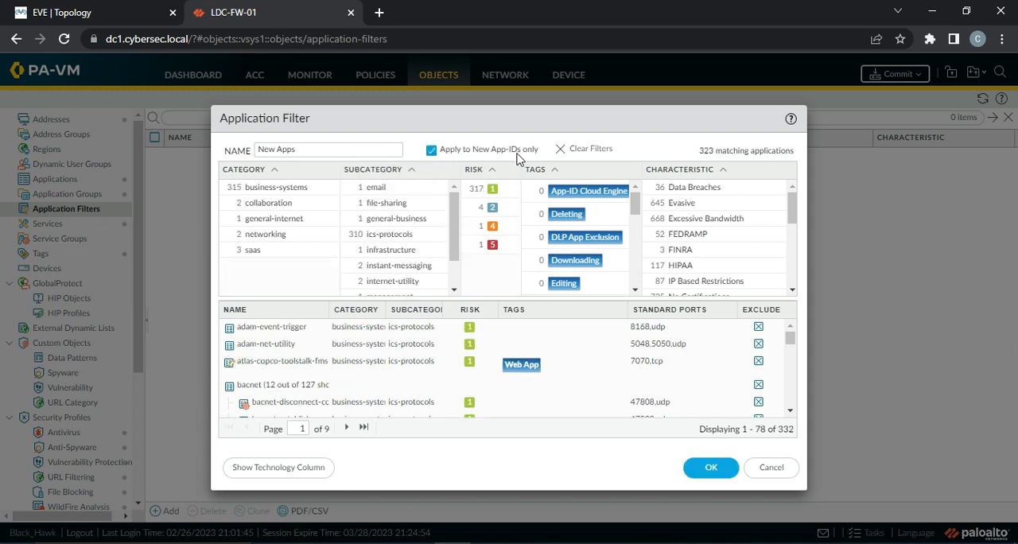
{"action": "left_click", "coordinate": [716, 469]}
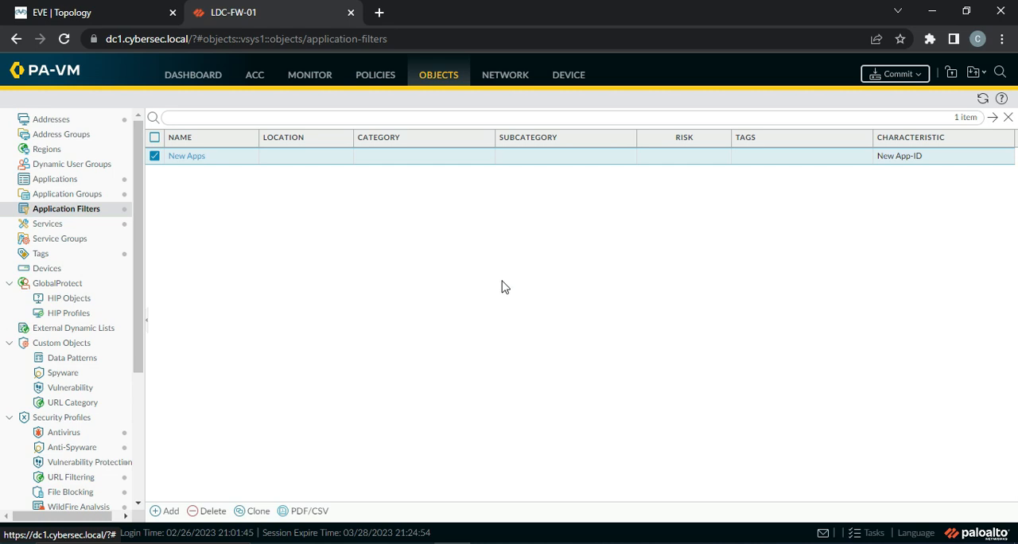
Delete the disabled Block-Social Networking rule from the security policies
{"action": "left_click", "coordinate": [375, 78]}
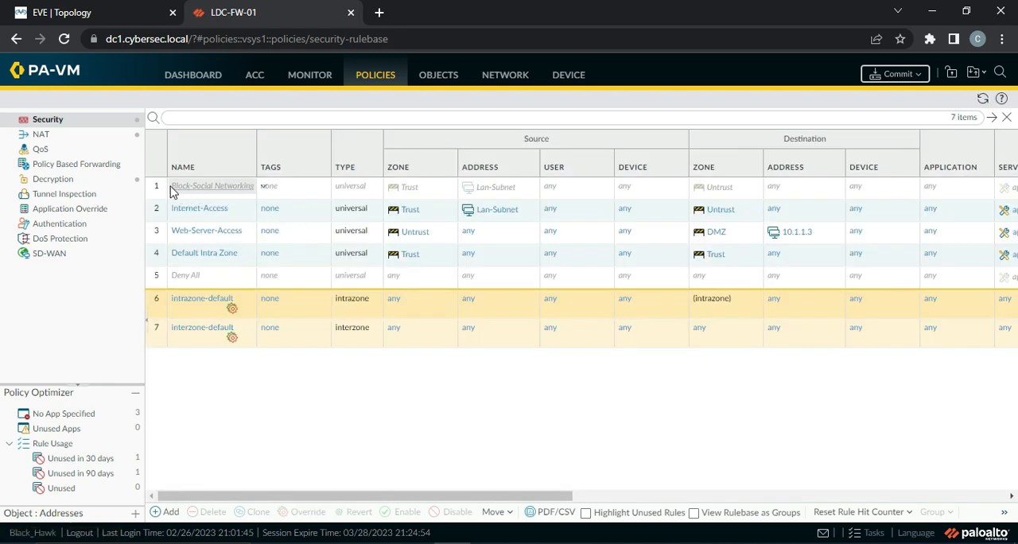
{"action": "left_click", "coordinate": [169, 191]}
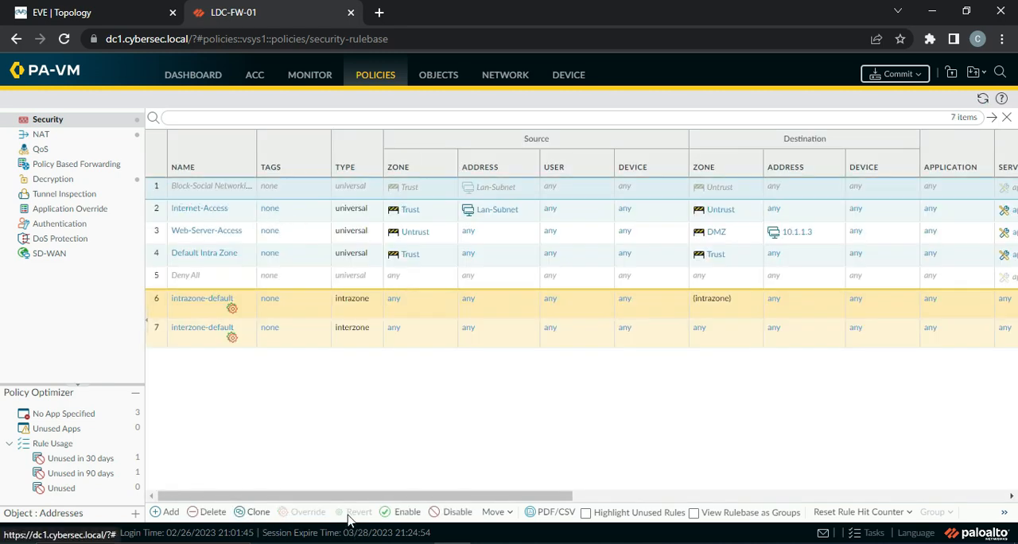
{"action": "left_click", "coordinate": [208, 512]}
{"action": "left_click", "coordinate": [470, 334]}
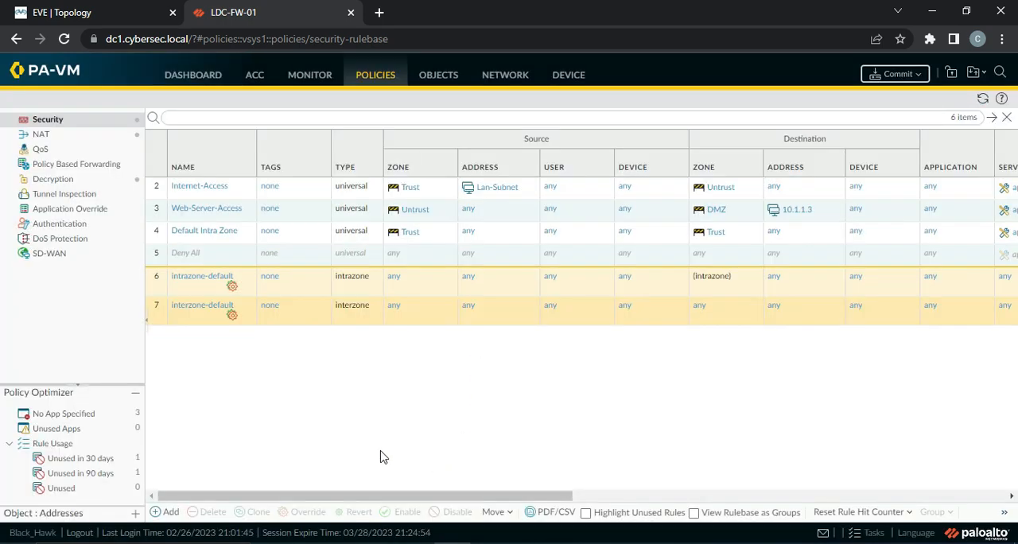
Start a new security policy rule and give it a name beginning with App-Based
{"action": "left_click", "coordinate": [163, 511]}
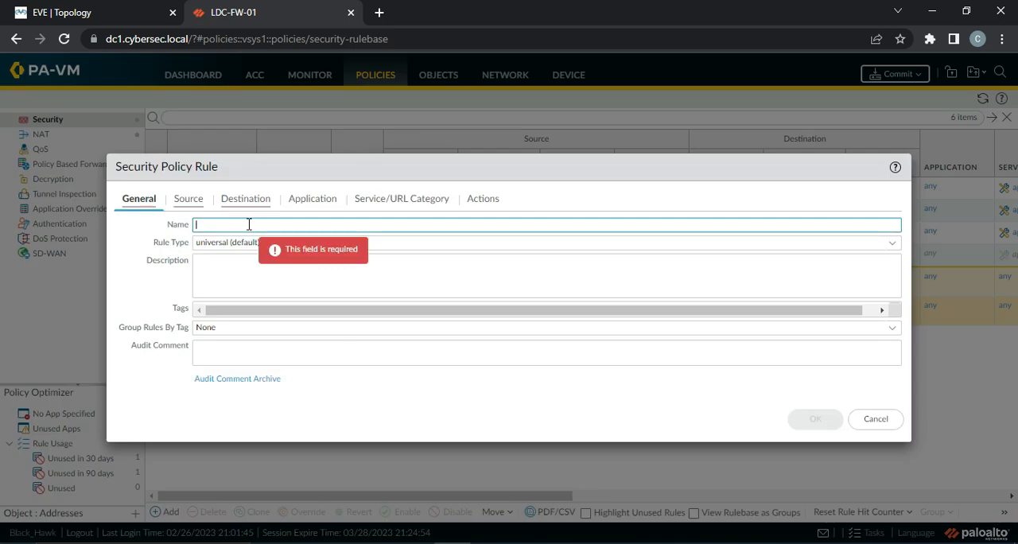
{"action": "type", "text": "App-Based-Rule"}
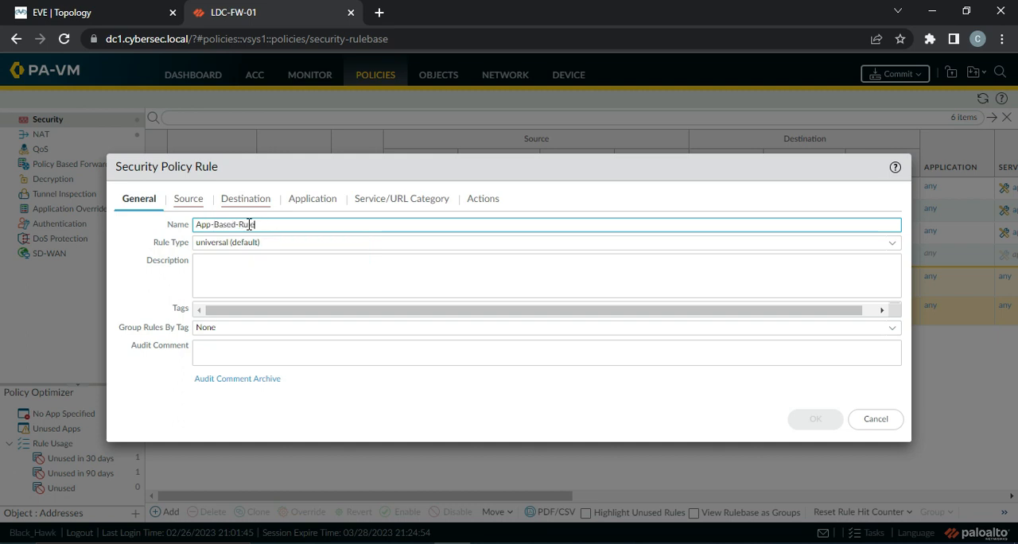
Set the rule's source to zone Trust with address Lan-Subnet, and its destination zone to Untrust
{"action": "left_click", "coordinate": [192, 198]}
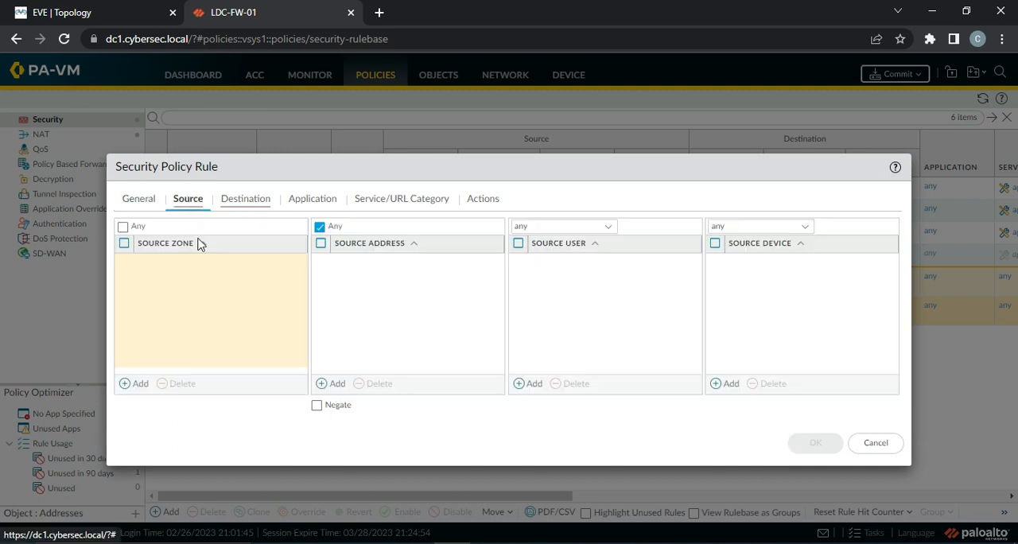
{"action": "left_click", "coordinate": [142, 387]}
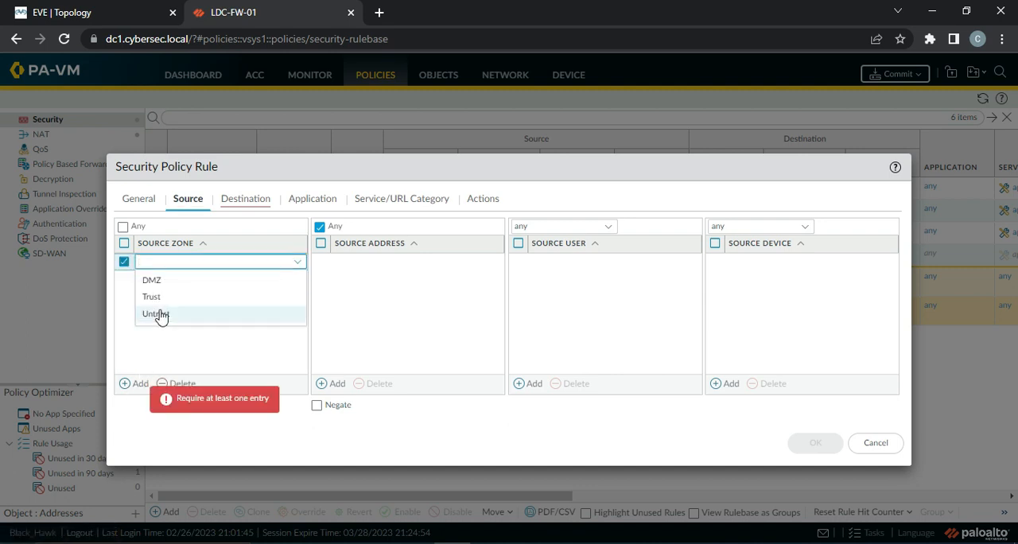
{"action": "left_click", "coordinate": [161, 302]}
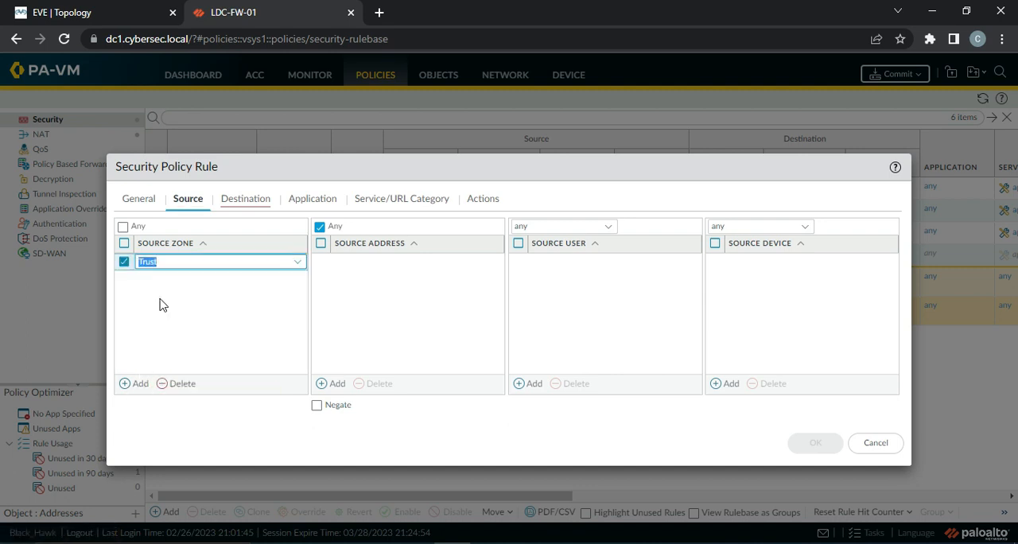
{"action": "left_click", "coordinate": [331, 385]}
{"action": "left_click", "coordinate": [374, 286]}
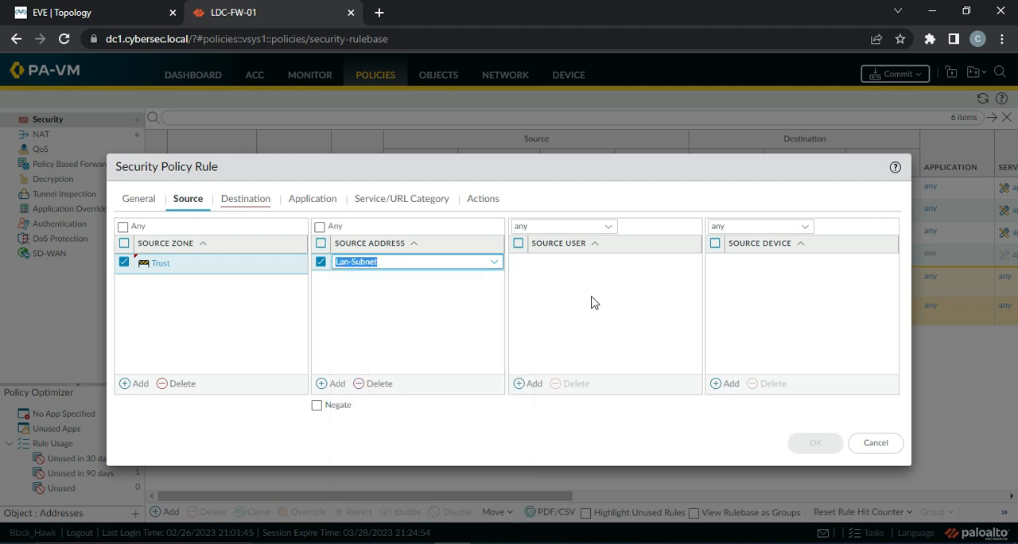
{"action": "left_click", "coordinate": [246, 200]}
{"action": "left_click", "coordinate": [140, 386]}
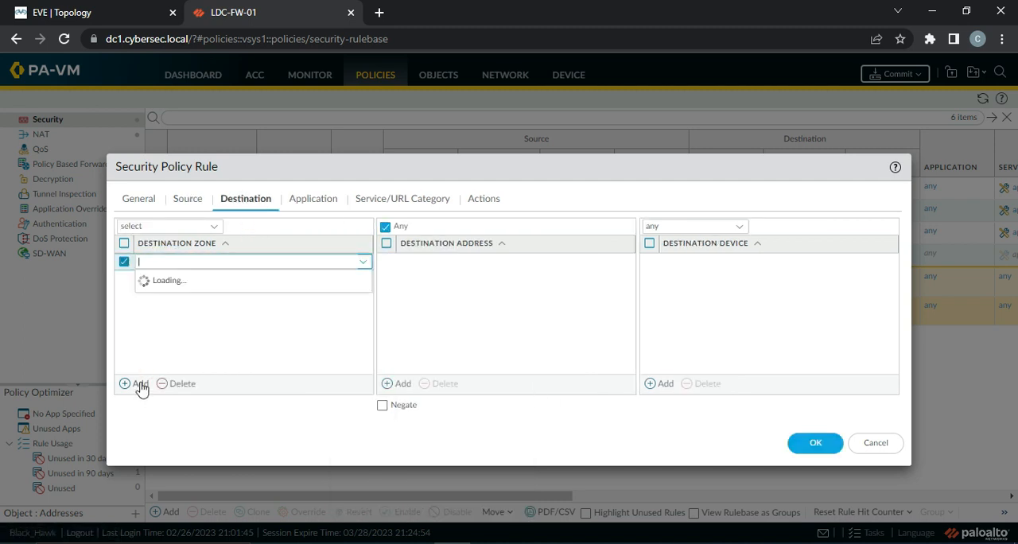
{"action": "left_click", "coordinate": [226, 313]}
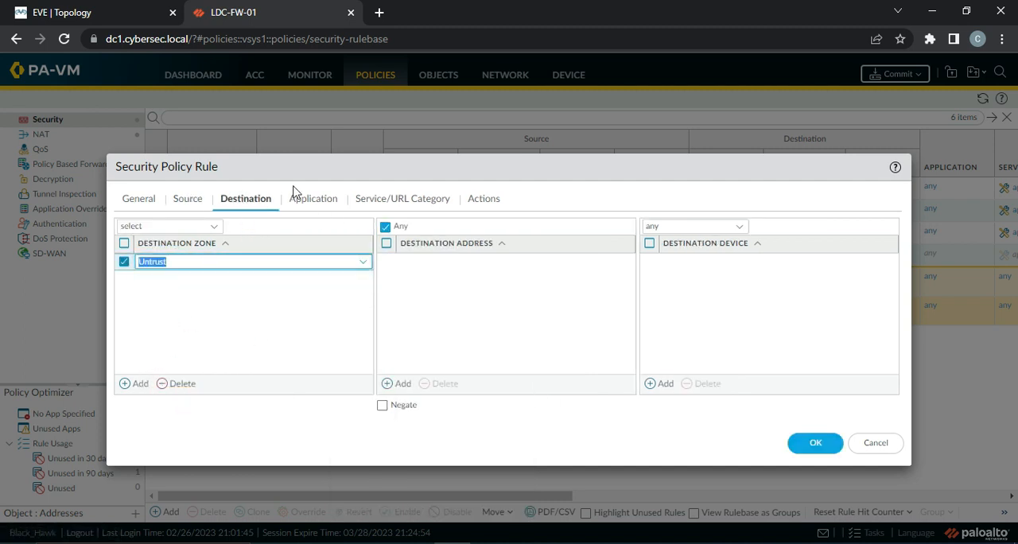
{"action": "left_click", "coordinate": [326, 205]}
{"action": "left_click", "coordinate": [137, 385]}
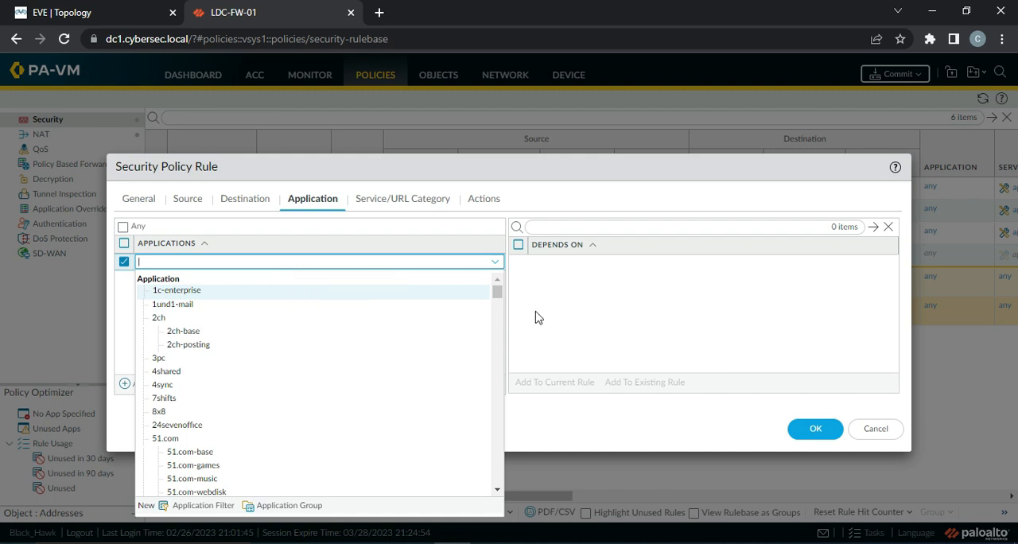
{"action": "left_click_drag", "start_coordinate": [497, 292], "coordinate": [495, 499]}
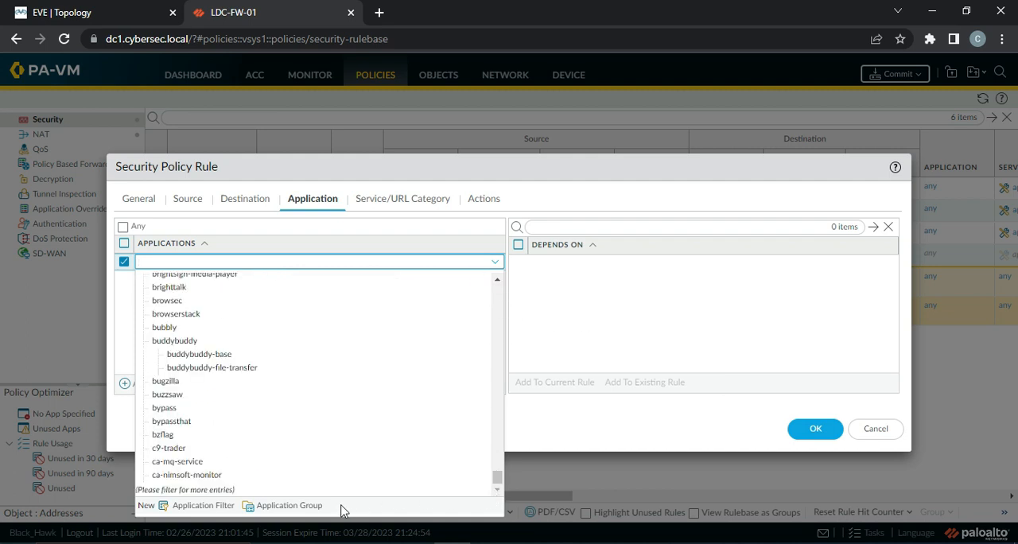
{"action": "left_click", "coordinate": [293, 506]}
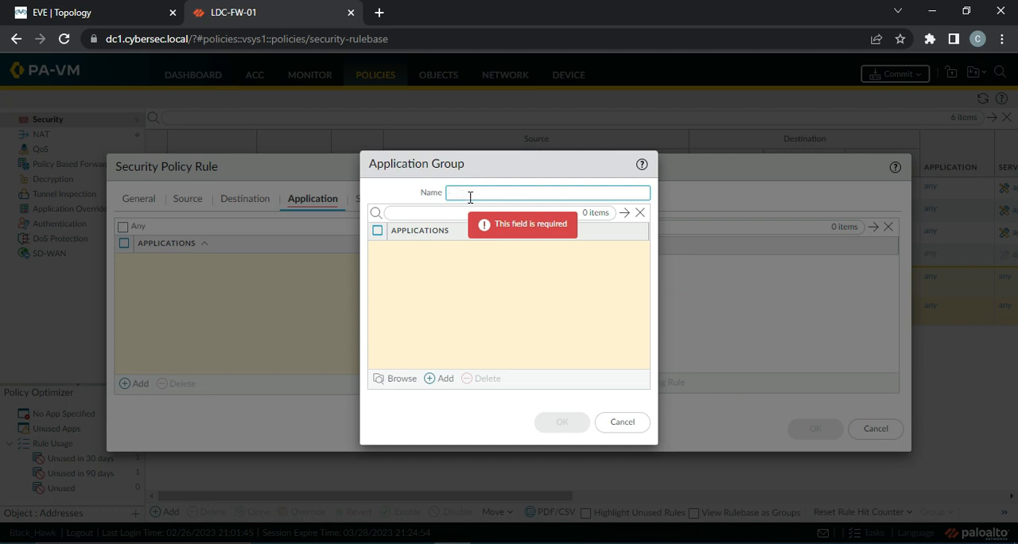
{"action": "left_click", "coordinate": [395, 378]}
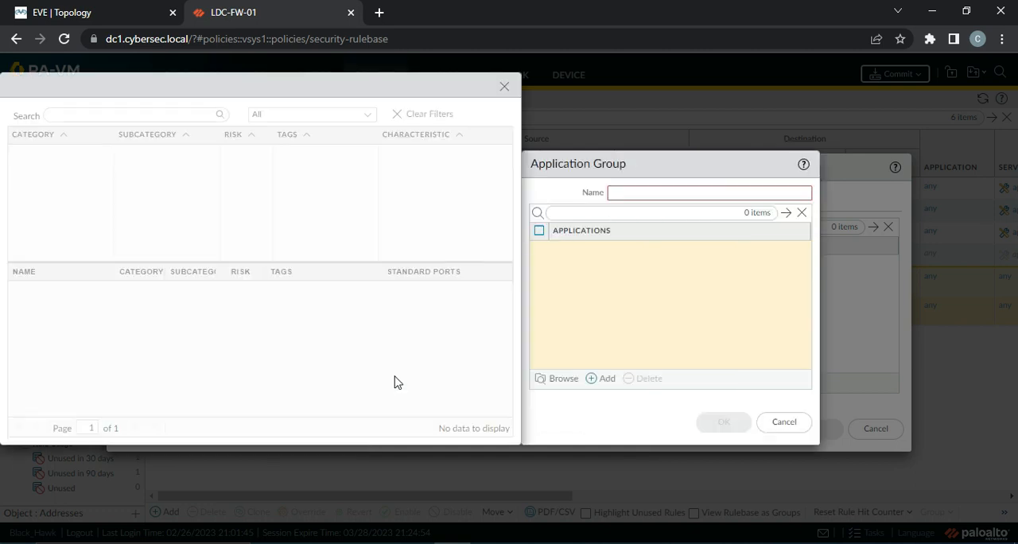
{"action": "left_click", "coordinate": [504, 87]}
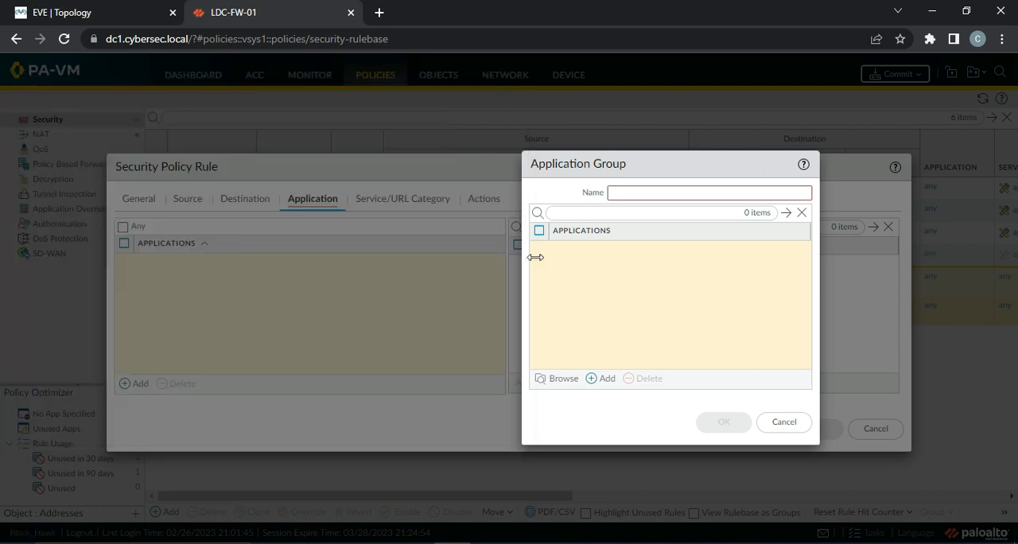
{"action": "left_click", "coordinate": [797, 419]}
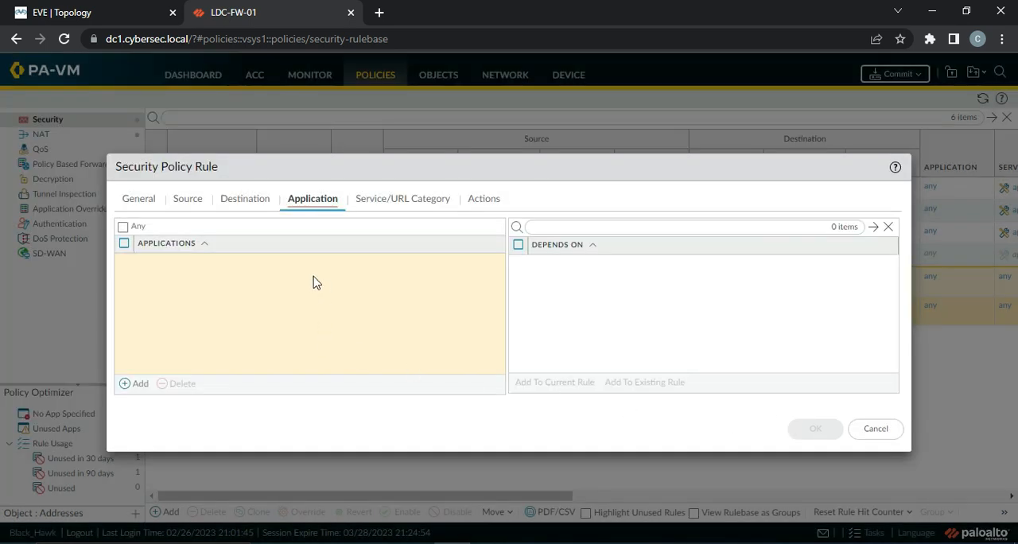
Add the Streaming Apps application group to the security rule's applications
{"action": "left_click", "coordinate": [135, 384]}
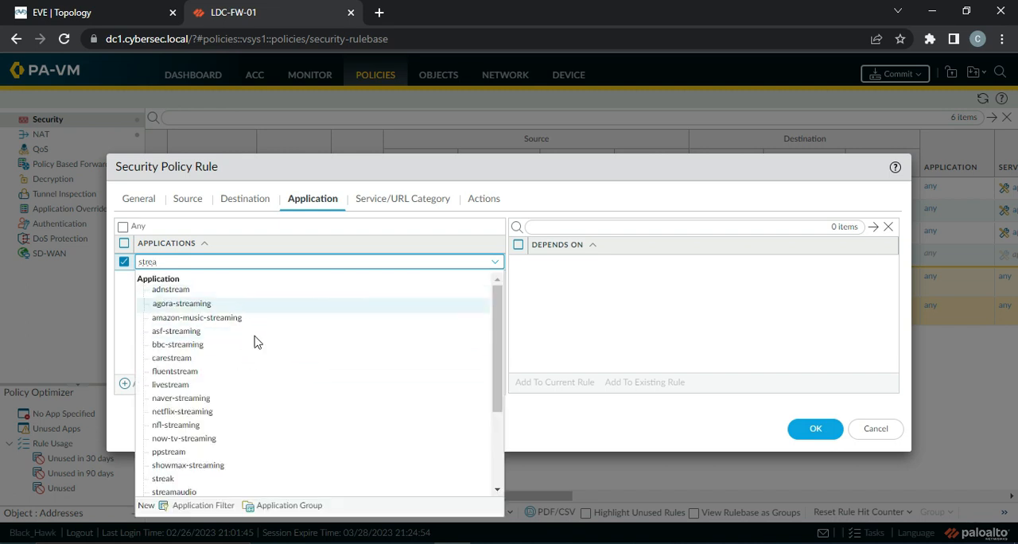
{"action": "left_click_drag", "start_coordinate": [496, 365], "coordinate": [513, 435]}
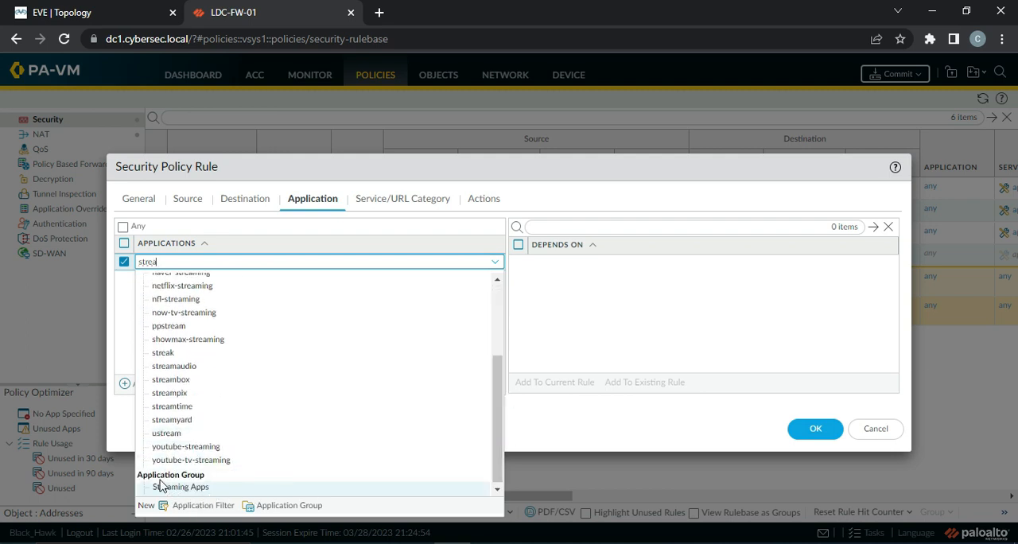
{"action": "left_click", "coordinate": [183, 488]}
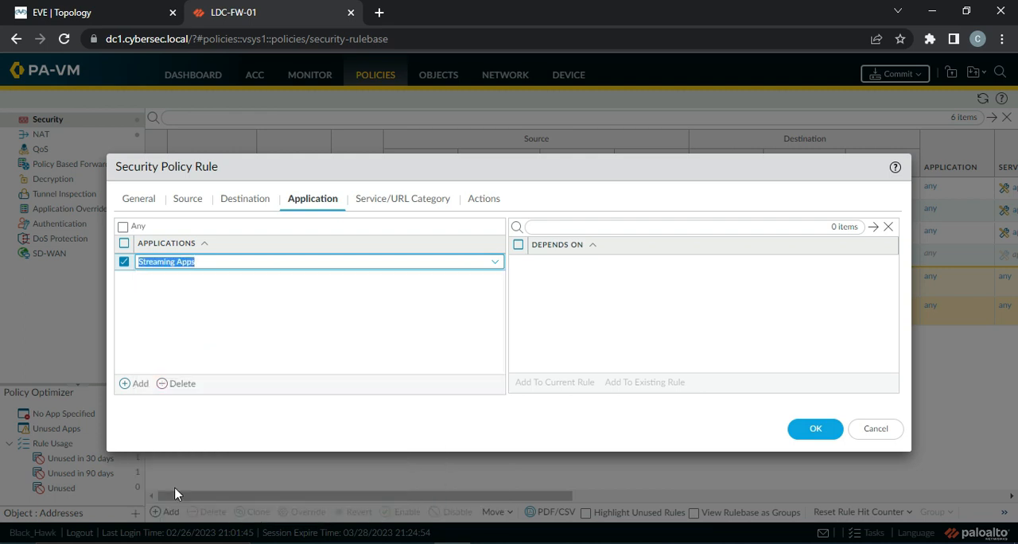
{"action": "left_click", "coordinate": [224, 299]}
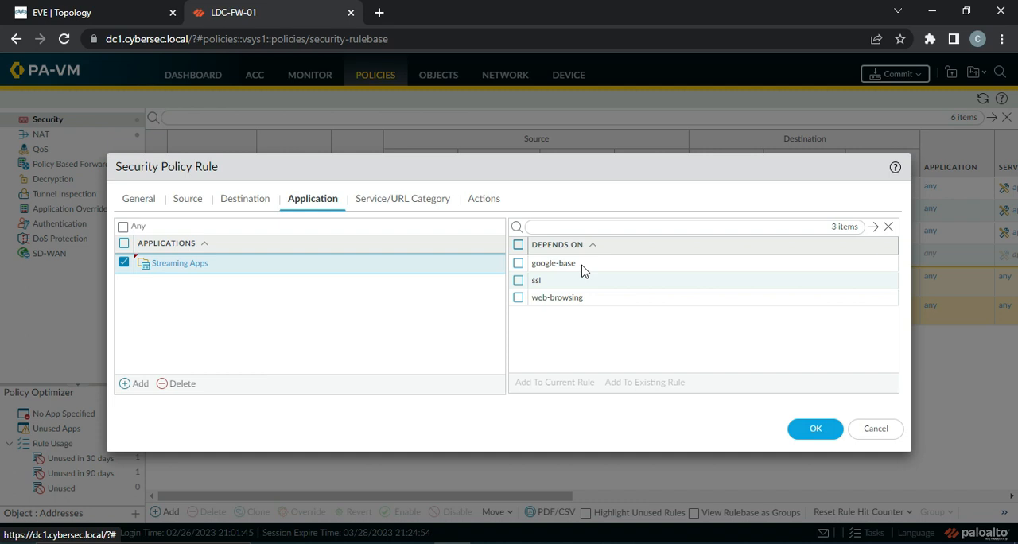
Try adding the google-base dependency to the current rule, and remove it from the rule's applications again
{"action": "left_click", "coordinate": [520, 265]}
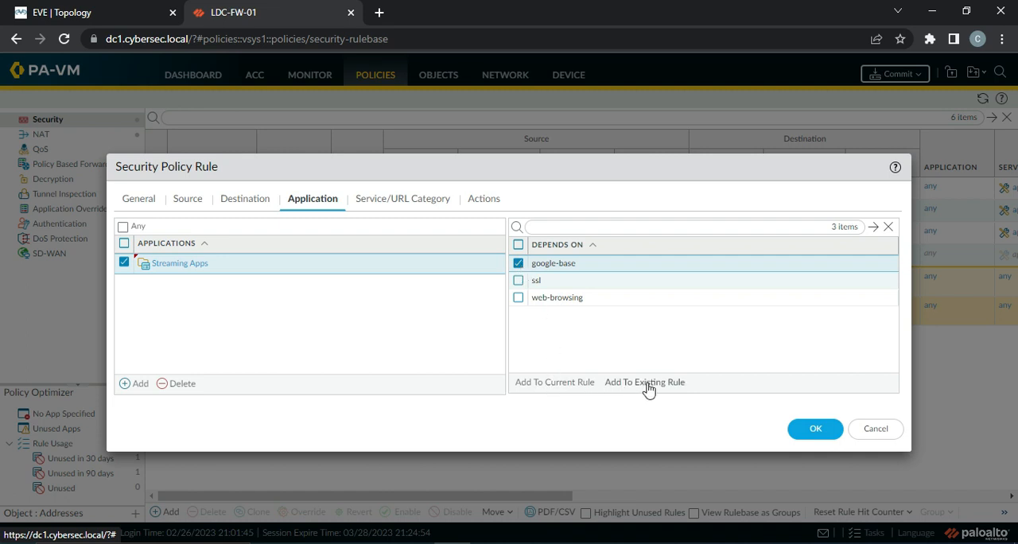
{"action": "left_click", "coordinate": [567, 386]}
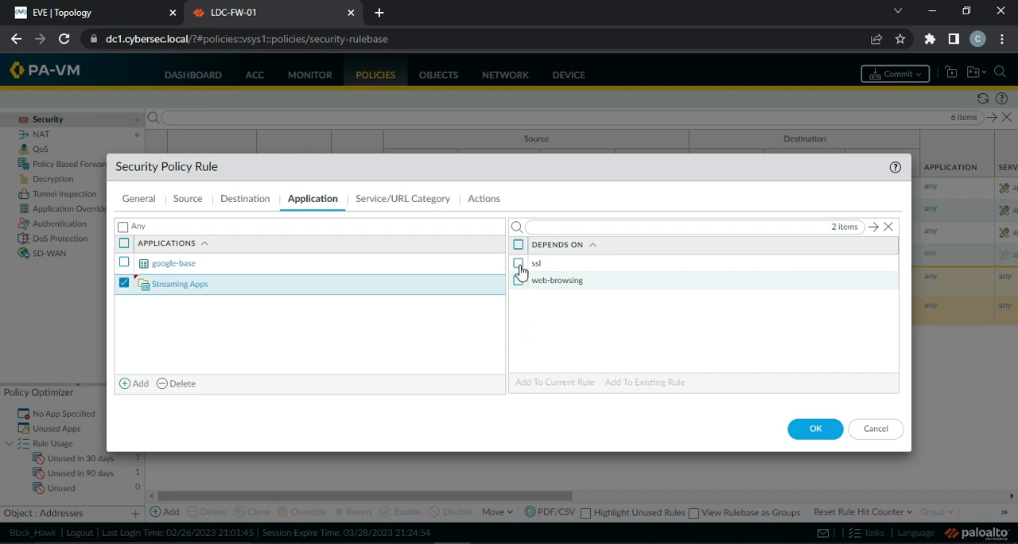
{"action": "left_click", "coordinate": [124, 263]}
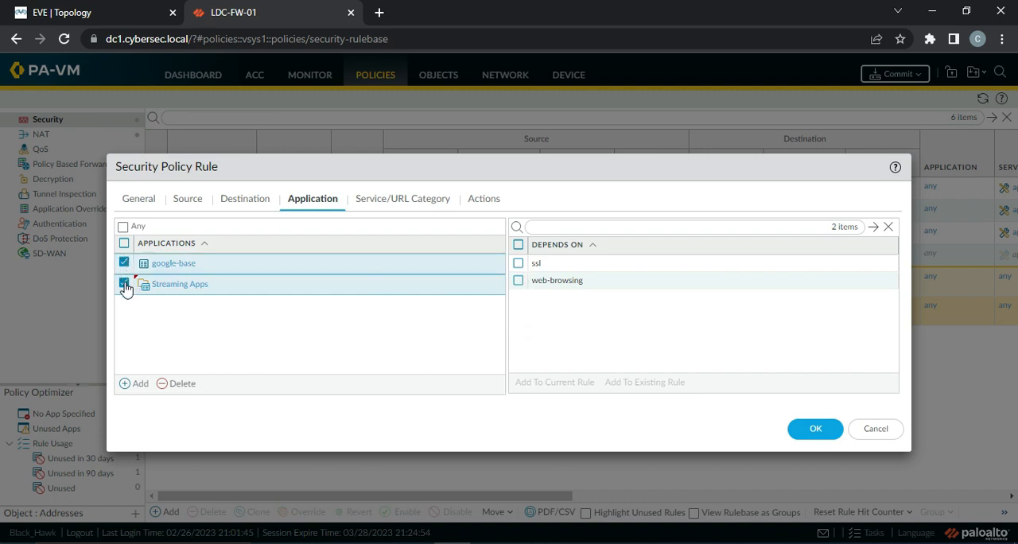
{"action": "left_click", "coordinate": [125, 284]}
{"action": "left_click", "coordinate": [182, 384]}
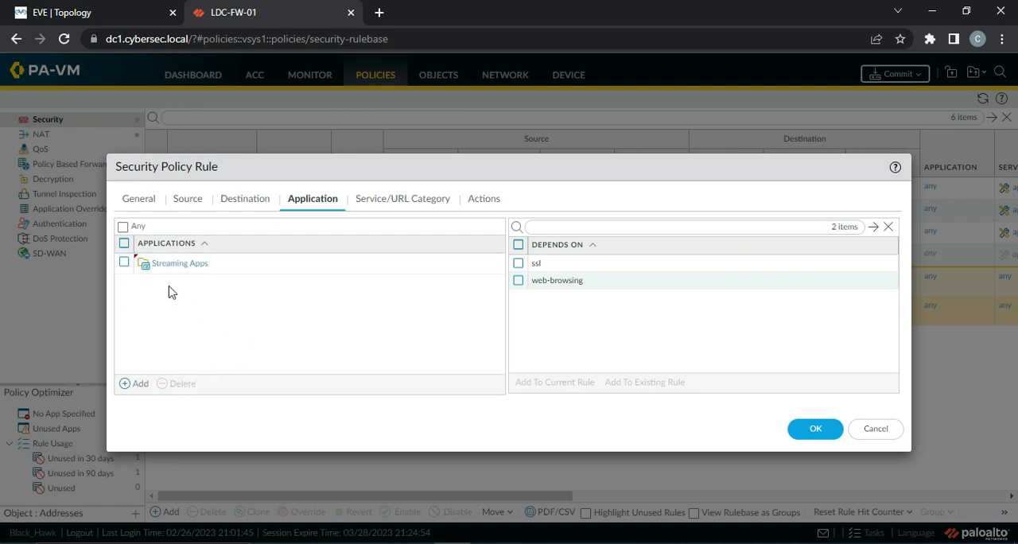
{"action": "left_click", "coordinate": [189, 269]}
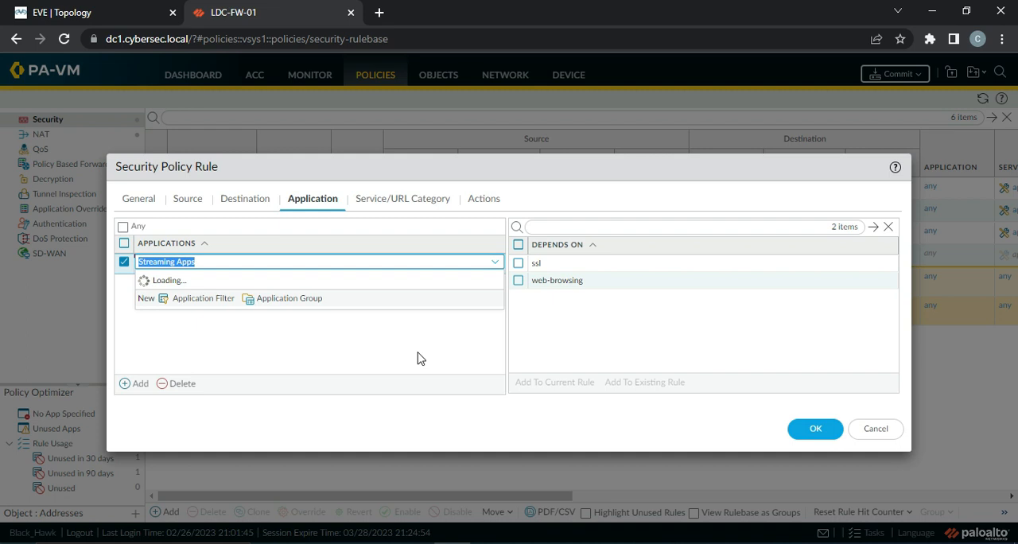
{"action": "left_click", "coordinate": [450, 358]}
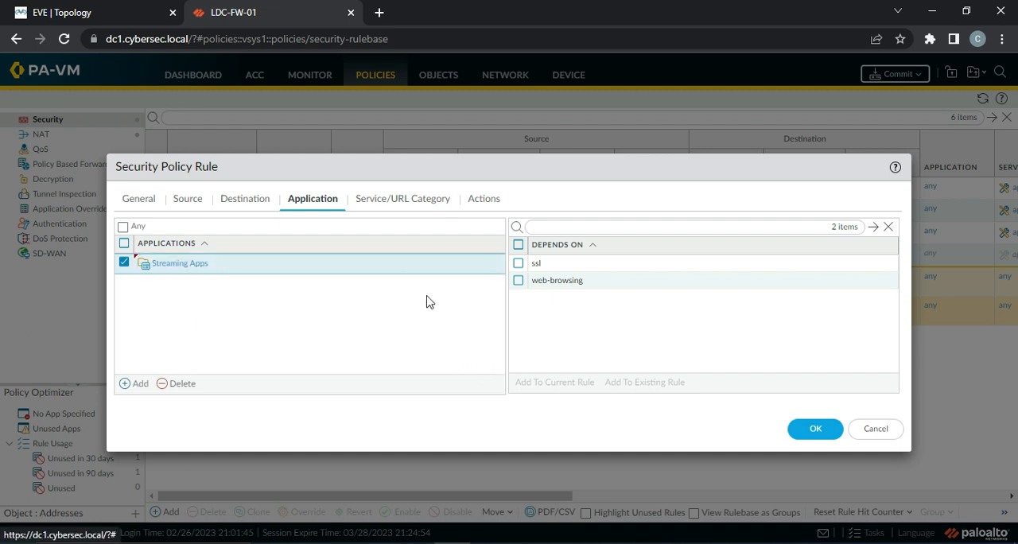
Set the security rule's action to Deny
{"action": "left_click", "coordinate": [408, 208]}
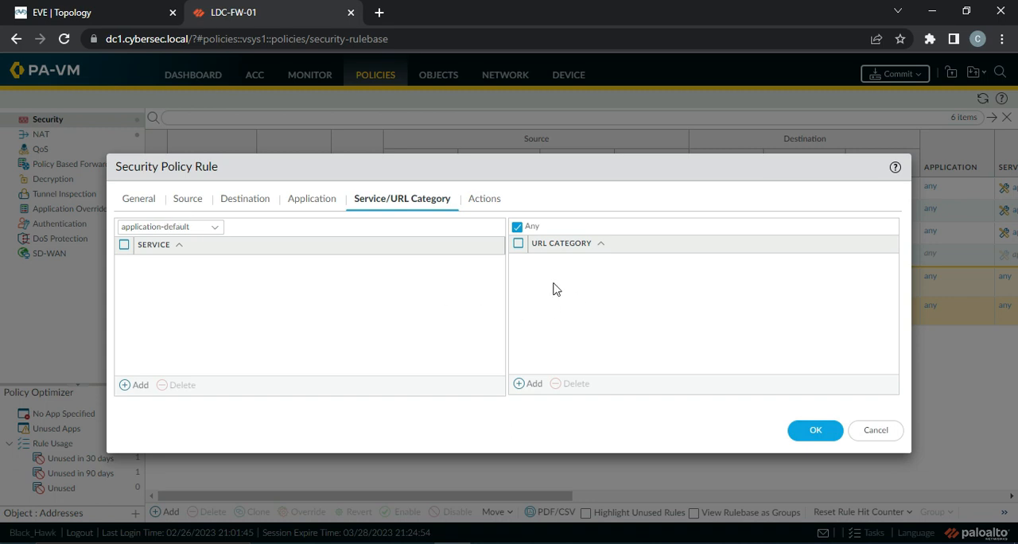
{"action": "left_click", "coordinate": [488, 200]}
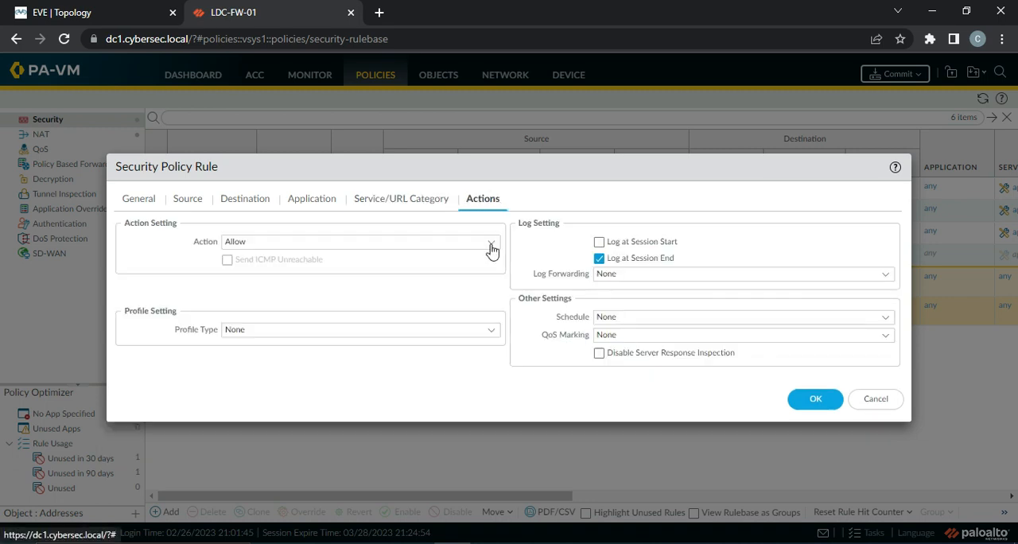
{"action": "left_click", "coordinate": [495, 246]}
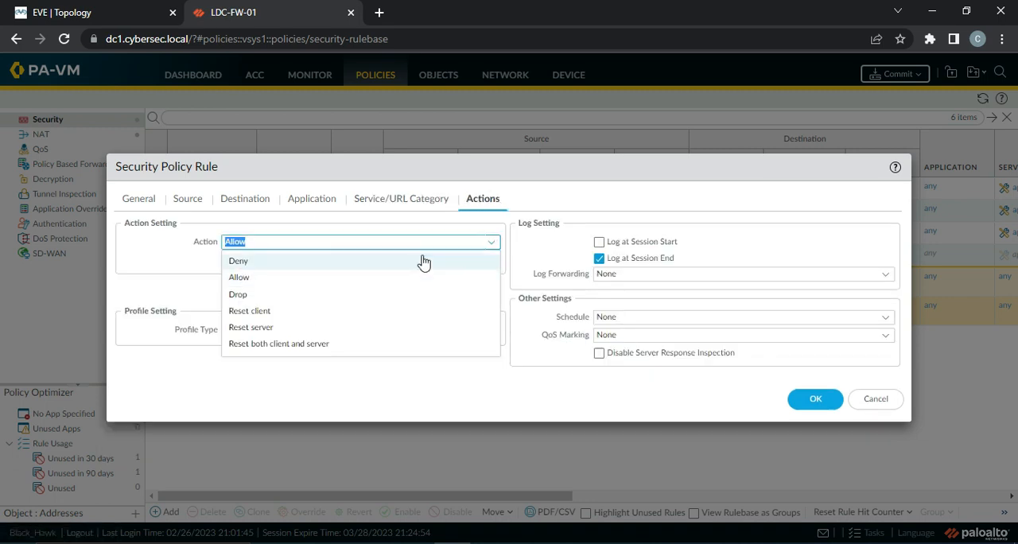
{"action": "left_click", "coordinate": [370, 262]}
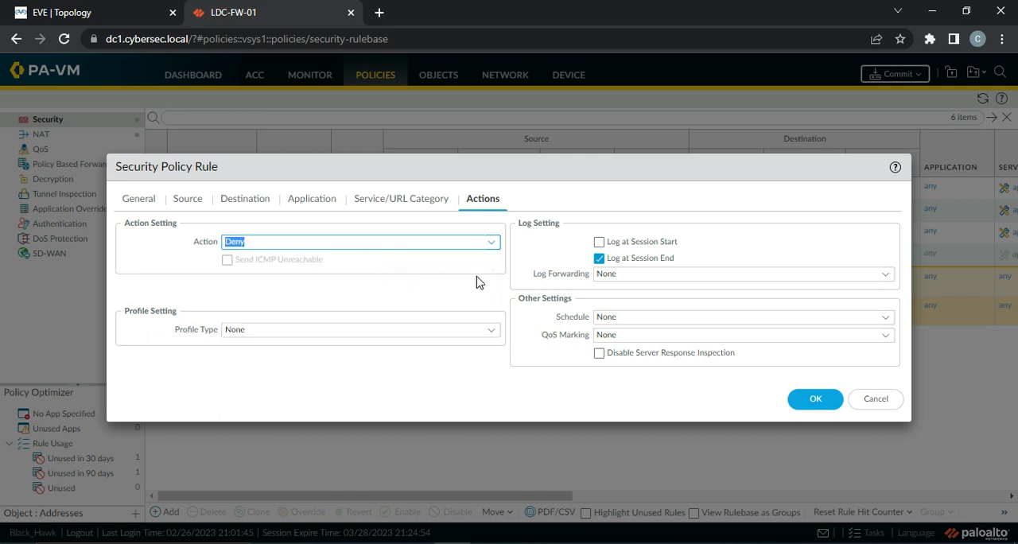
Save the App-Based-Rule and move it to the first position in the security rulebase, above Internet-Access
{"action": "left_click", "coordinate": [407, 206]}
{"action": "left_click", "coordinate": [311, 205]}
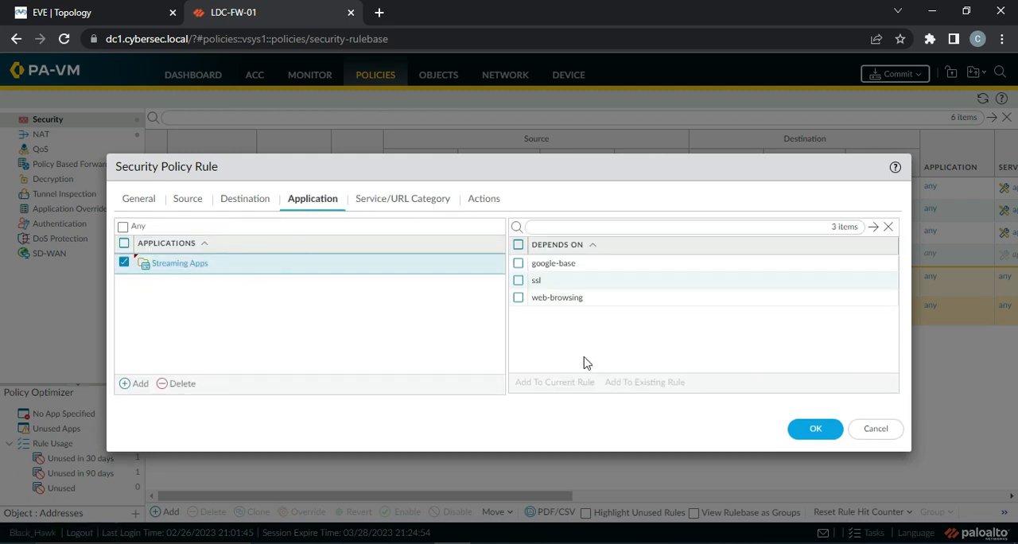
{"action": "left_click", "coordinate": [815, 428]}
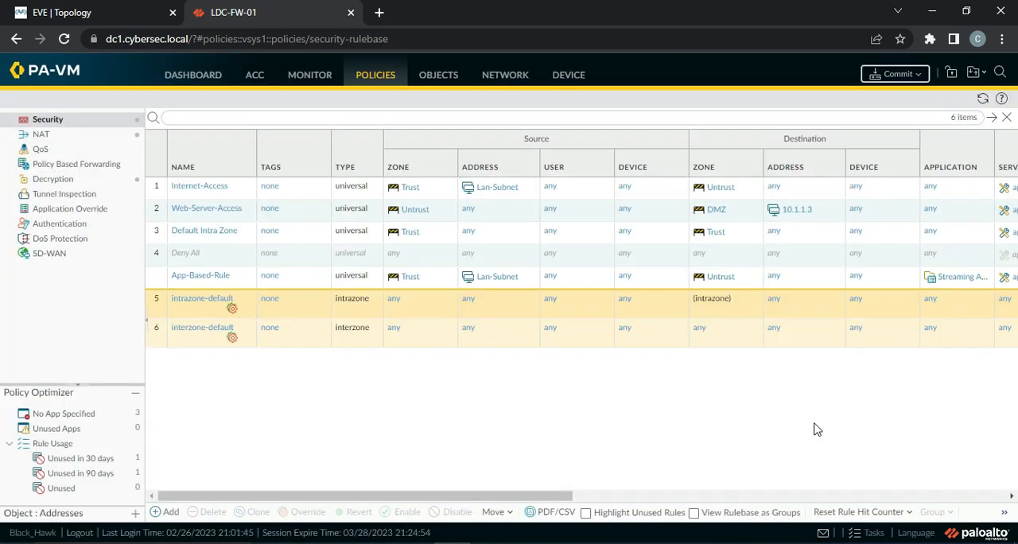
{"action": "left_click_drag", "start_coordinate": [156, 281], "coordinate": [157, 191]}
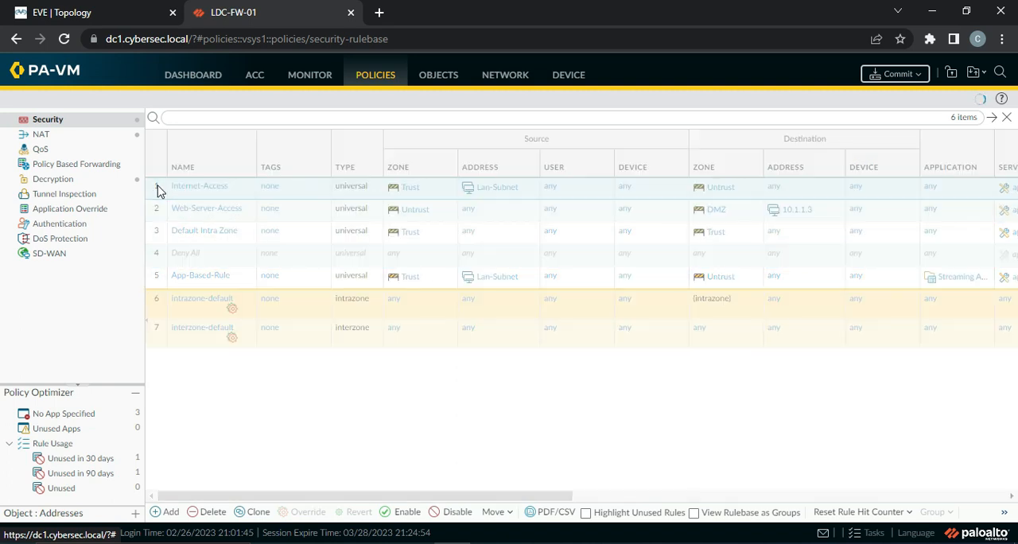
Remove youtube, youtube-base and vimeo-base from the Streaming Apps application group
{"action": "left_click", "coordinate": [450, 80]}
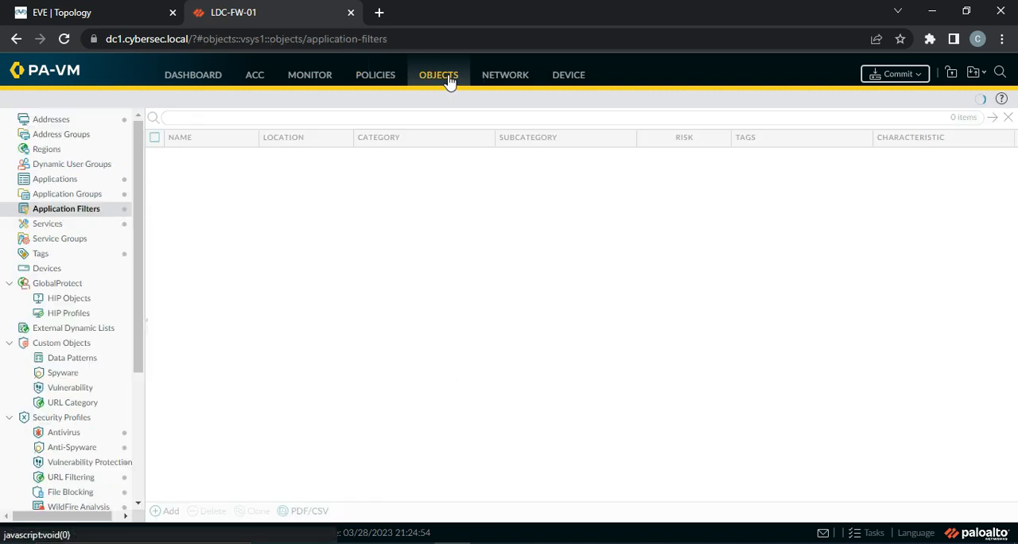
{"action": "left_click", "coordinate": [77, 194]}
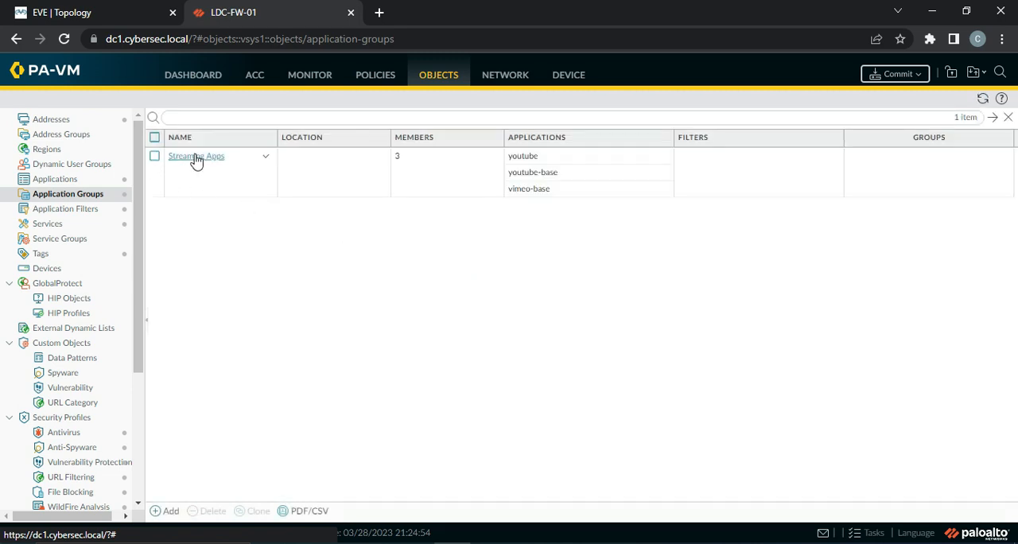
{"action": "left_click", "coordinate": [197, 156]}
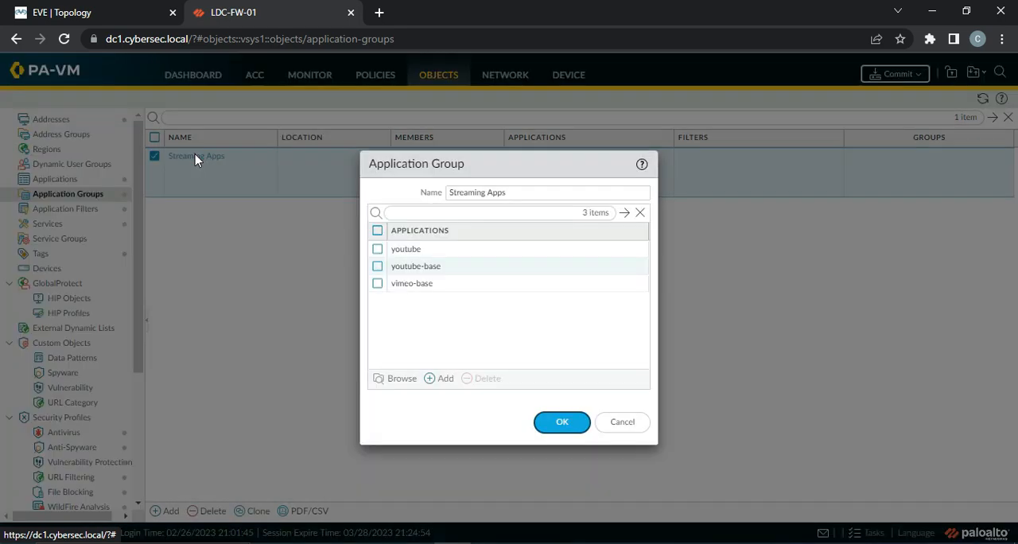
{"action": "left_click", "coordinate": [377, 249]}
{"action": "left_click", "coordinate": [377, 265]}
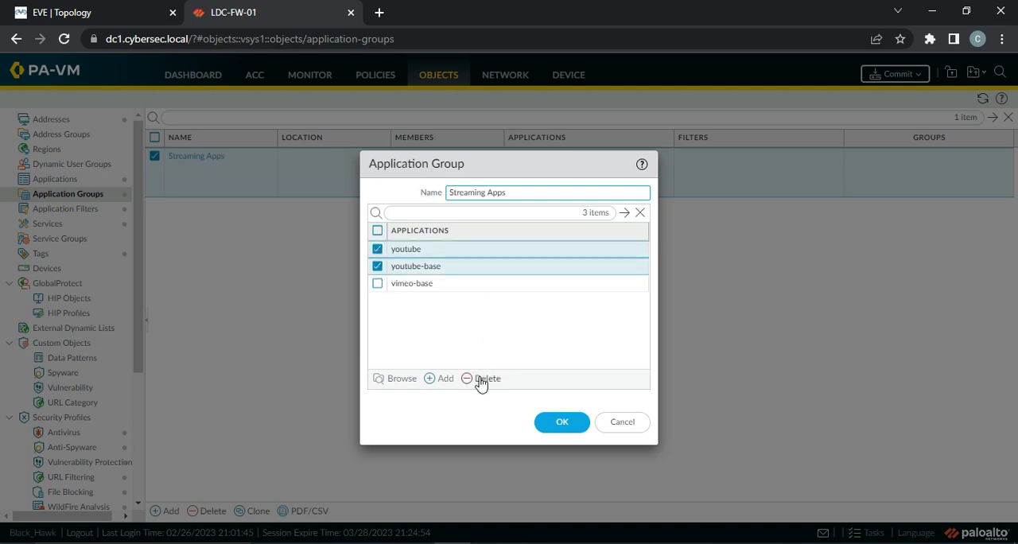
{"action": "left_click", "coordinate": [481, 381]}
{"action": "left_click", "coordinate": [380, 252]}
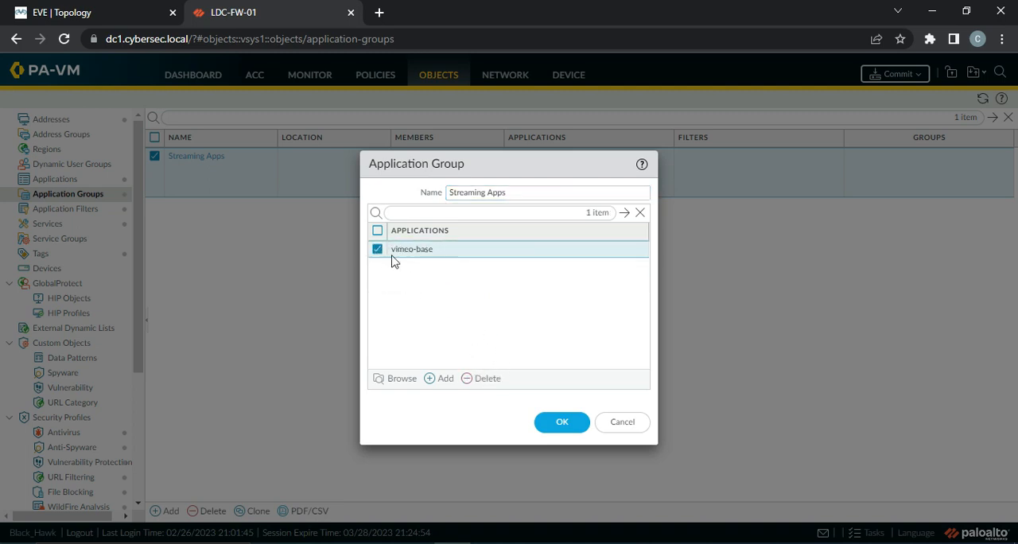
{"action": "left_click", "coordinate": [487, 380]}
Add the youtube-streaming and netflix-streaming applications to the Streaming Apps group
{"action": "left_click", "coordinate": [444, 381]}
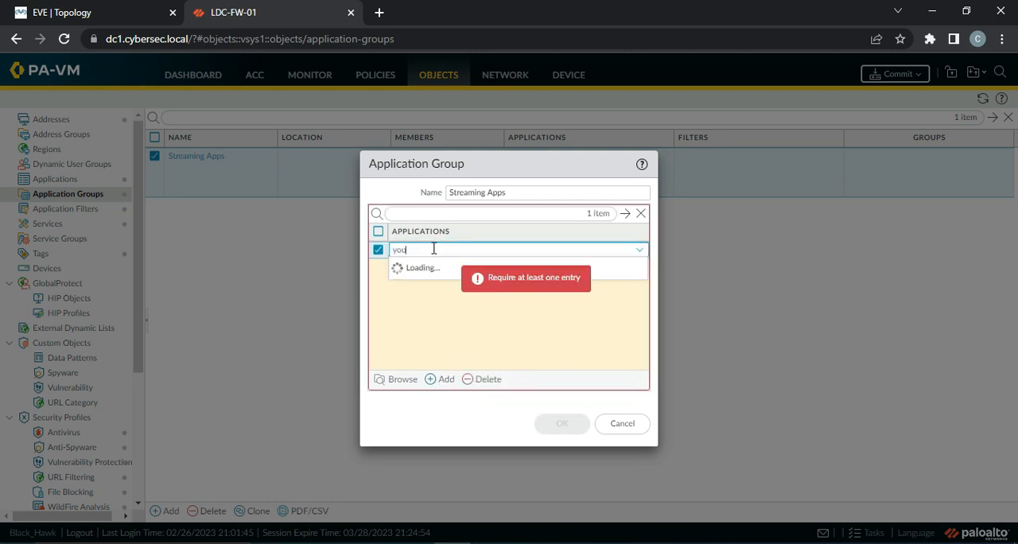
{"action": "type", "text": "youtube-stre"}
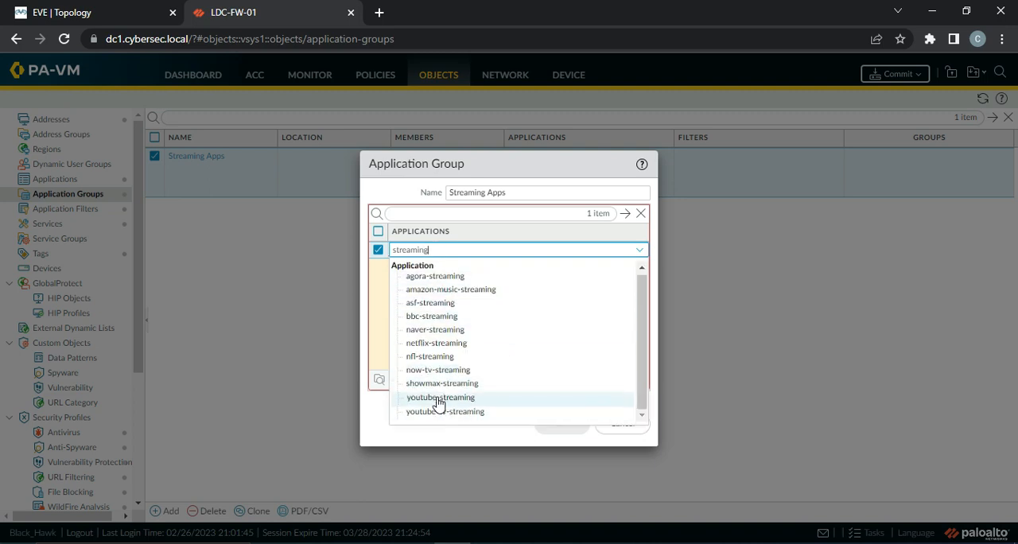
{"action": "left_click", "coordinate": [439, 401]}
{"action": "left_click", "coordinate": [462, 296]}
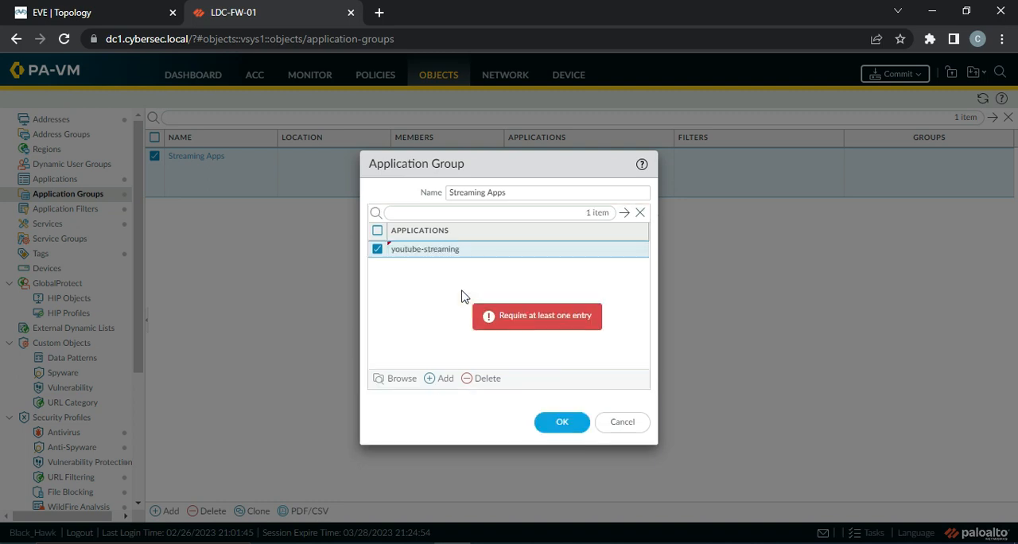
{"action": "left_click", "coordinate": [440, 379]}
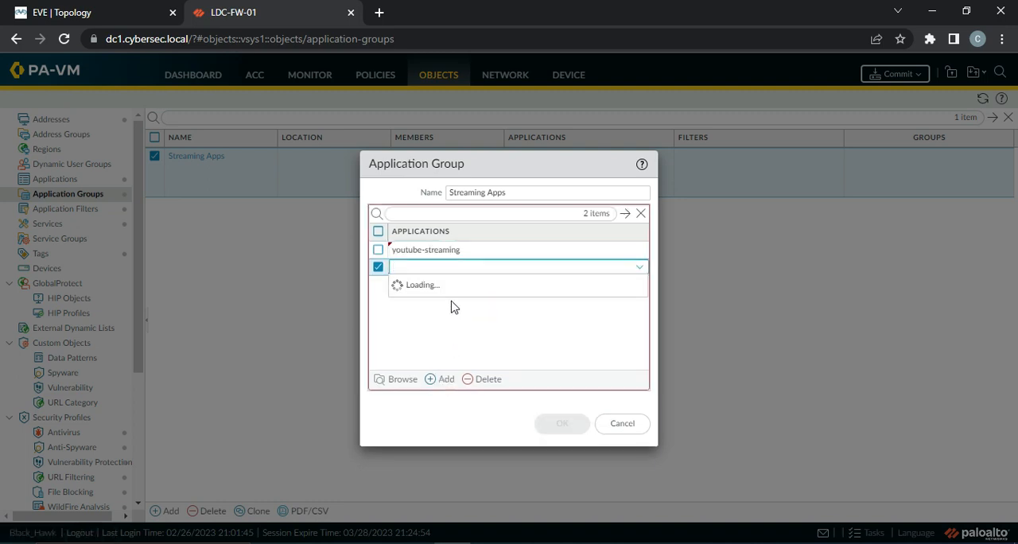
{"action": "type", "text": "streaming"}
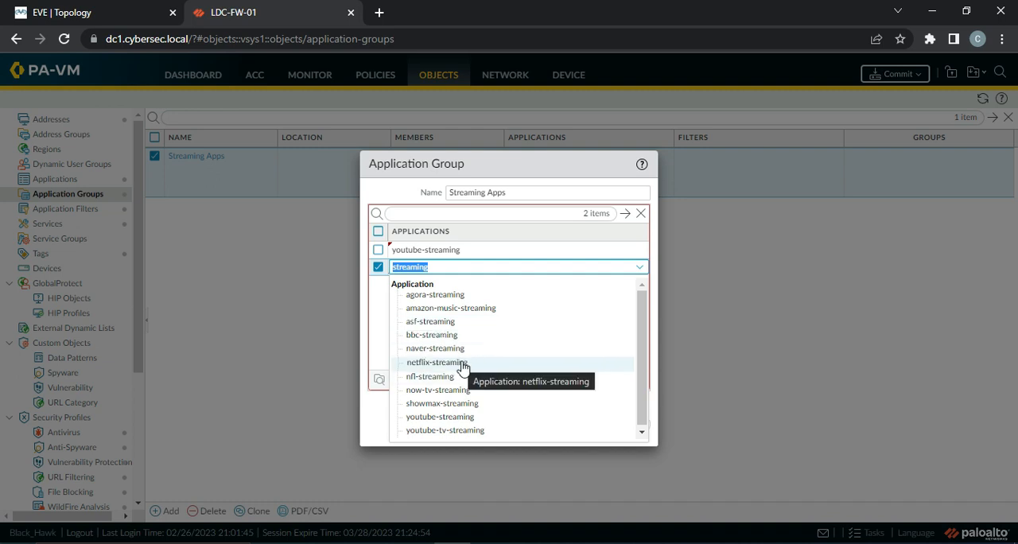
{"action": "left_click", "coordinate": [464, 364]}
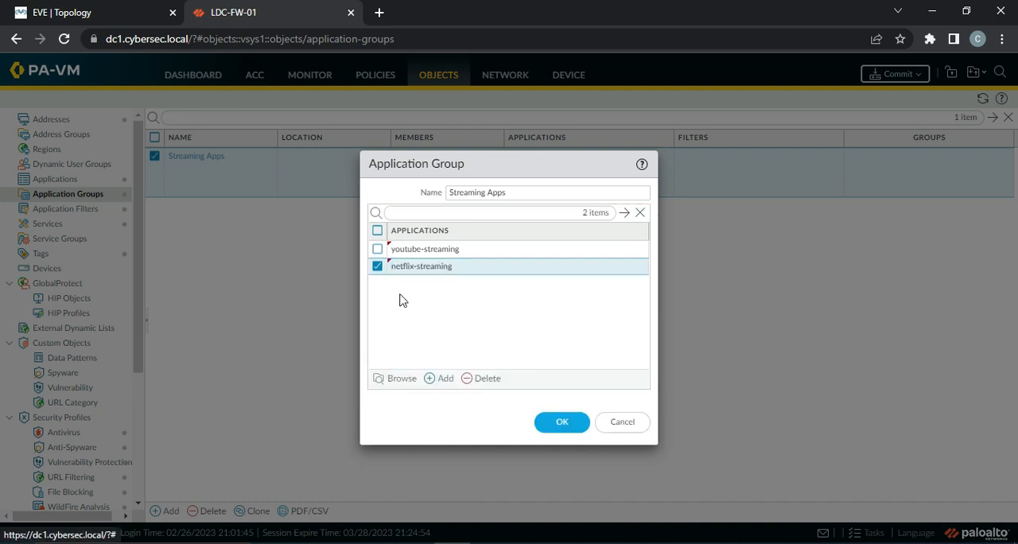
Add vimeo-uploading to the Streaming Apps group and save the group
{"action": "left_click", "coordinate": [434, 379]}
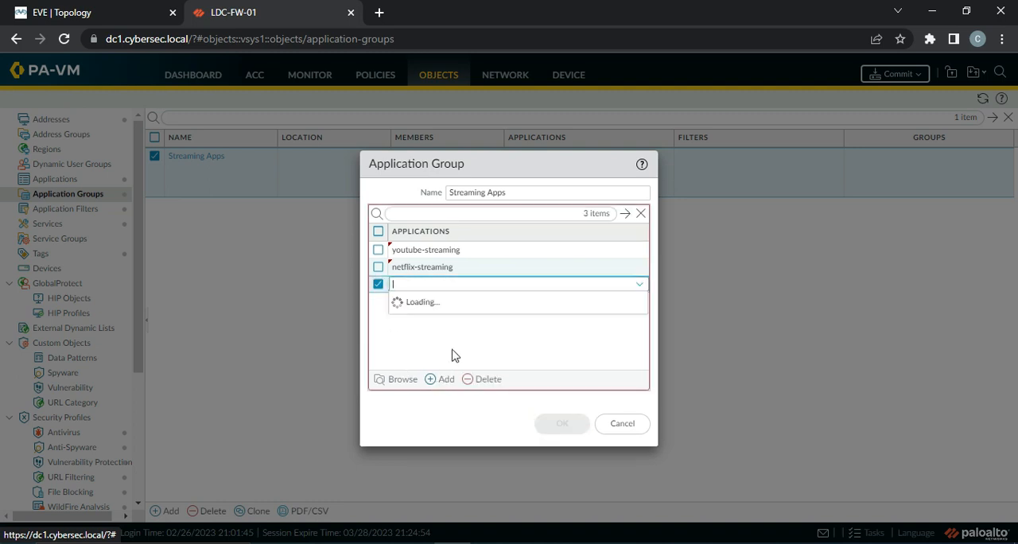
{"action": "type", "text": "v"}
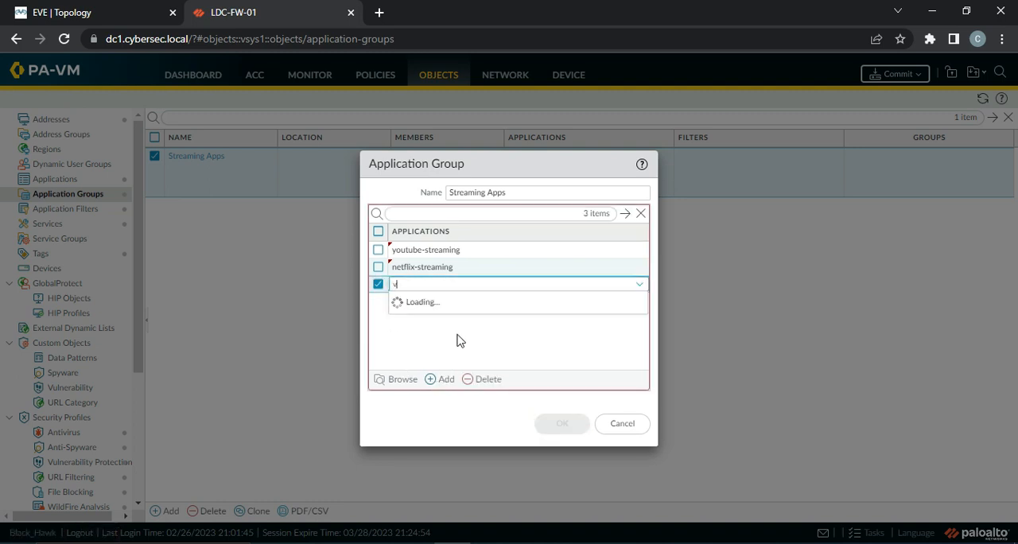
{"action": "type", "text": "imeo"}
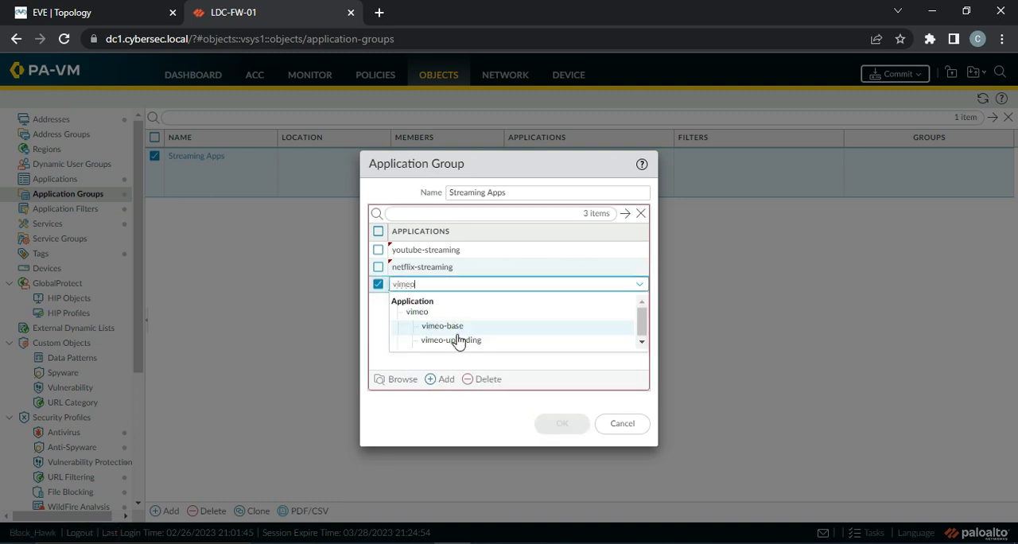
{"action": "left_click", "coordinate": [452, 340]}
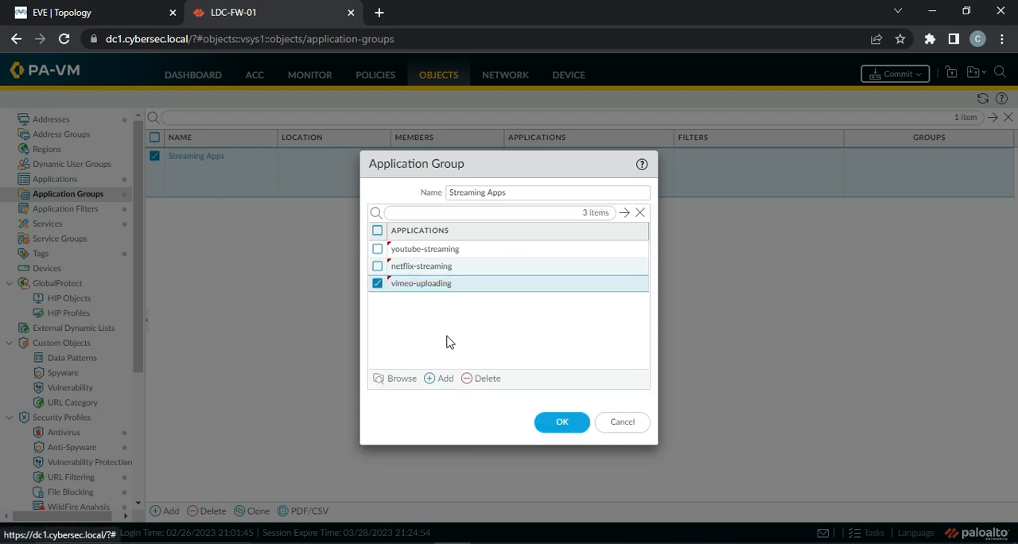
{"action": "left_click", "coordinate": [377, 284]}
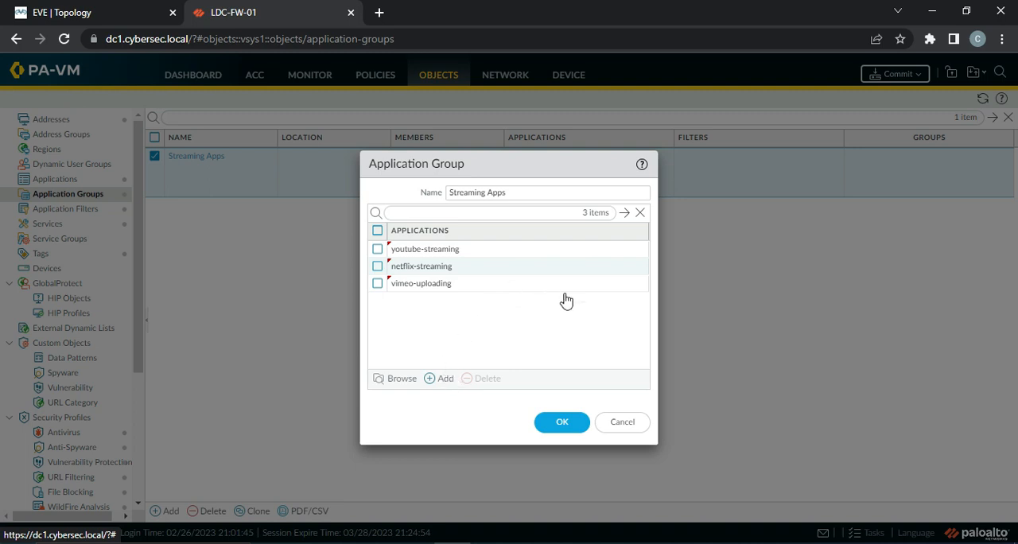
{"action": "left_click", "coordinate": [563, 428]}
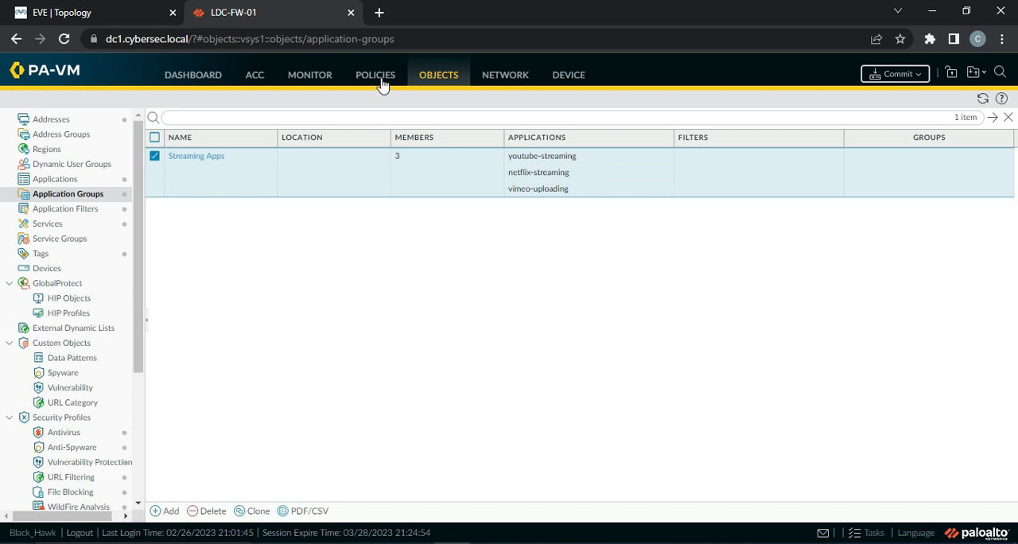
Open the Prod-URL-Profile URL filtering profile and filter its categories by "streamin"
{"action": "left_click_drag", "start_coordinate": [140, 252], "coordinate": [133, 377]}
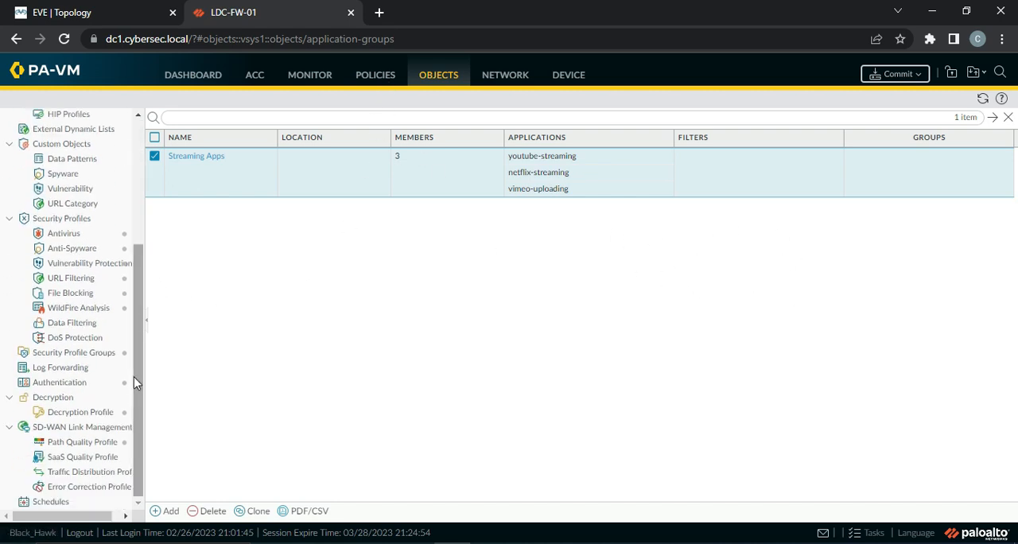
{"action": "left_click", "coordinate": [80, 282]}
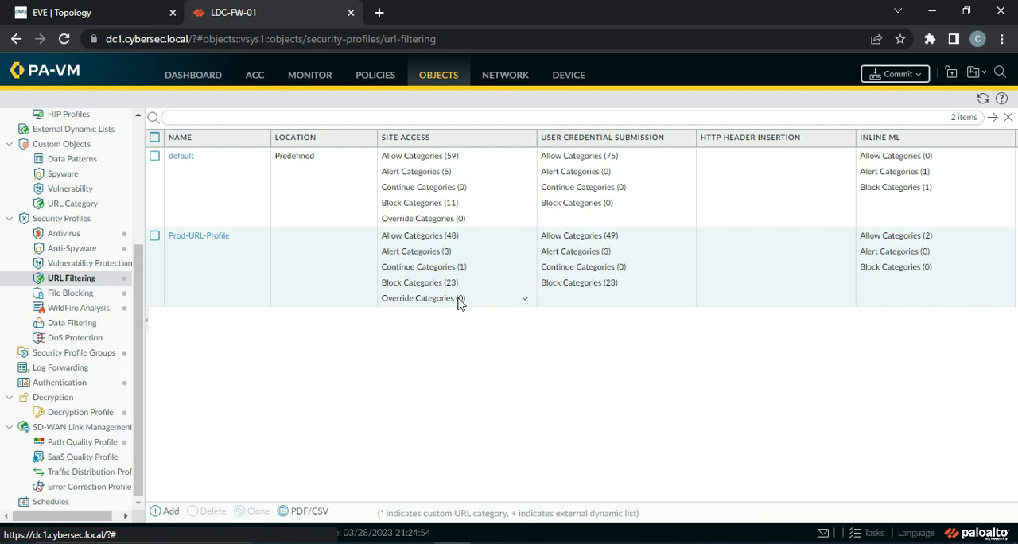
{"action": "left_click", "coordinate": [199, 237]}
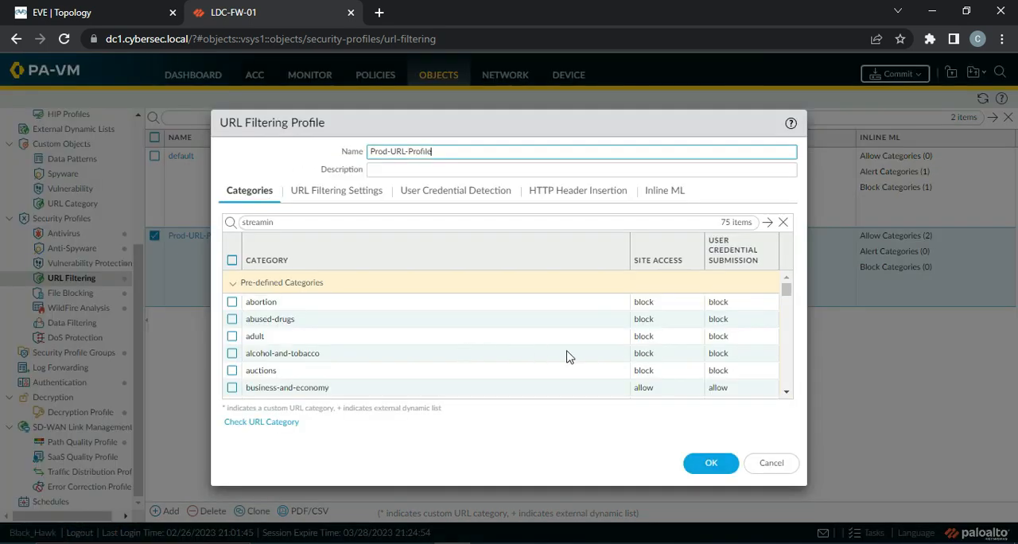
{"action": "scroll", "coordinate": [567, 357], "scroll_direction": "down", "scroll_amount": 15}
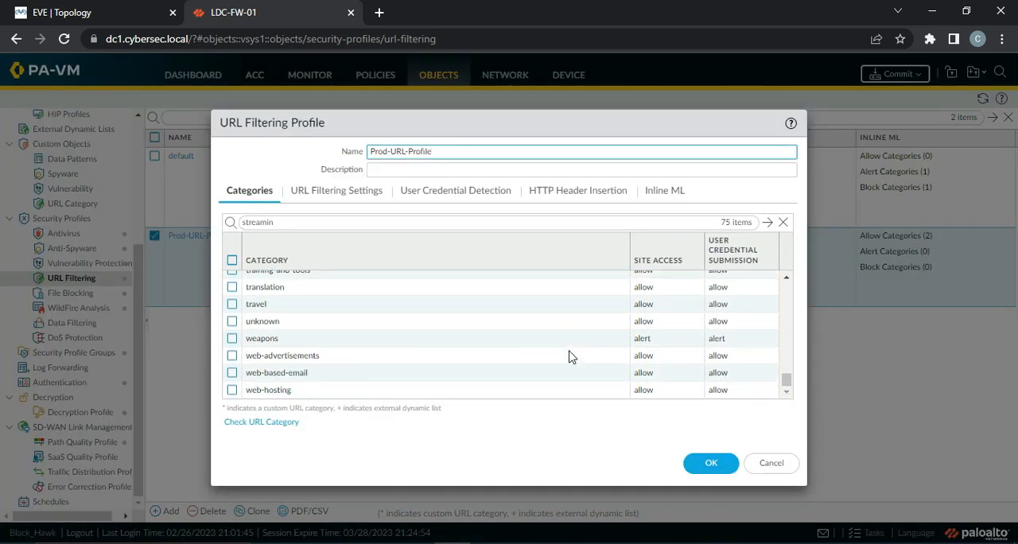
{"action": "scroll", "coordinate": [416, 362], "scroll_direction": "up", "scroll_amount": 2}
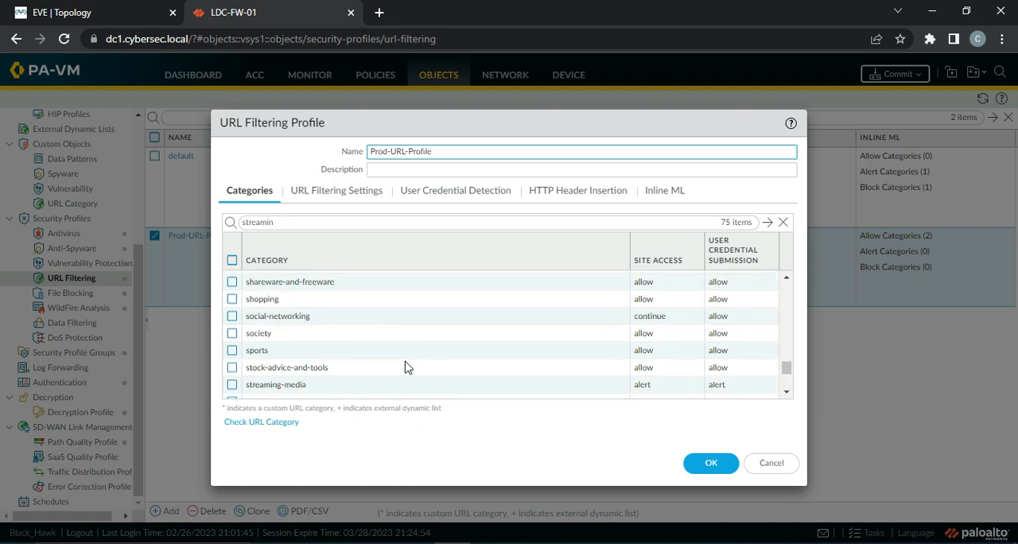
{"action": "scroll", "coordinate": [346, 356], "scroll_direction": "up", "scroll_amount": 1}
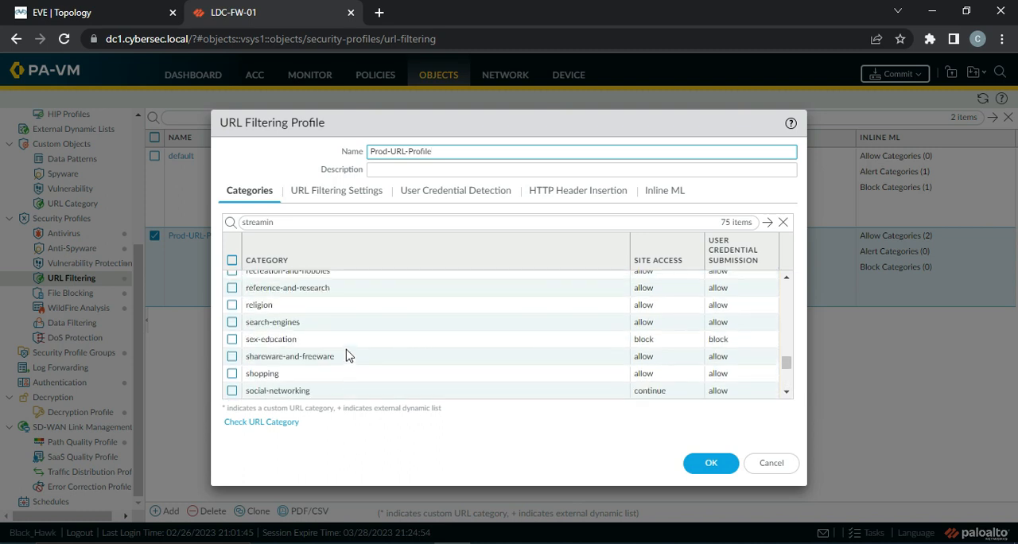
{"action": "left_click", "coordinate": [309, 224]}
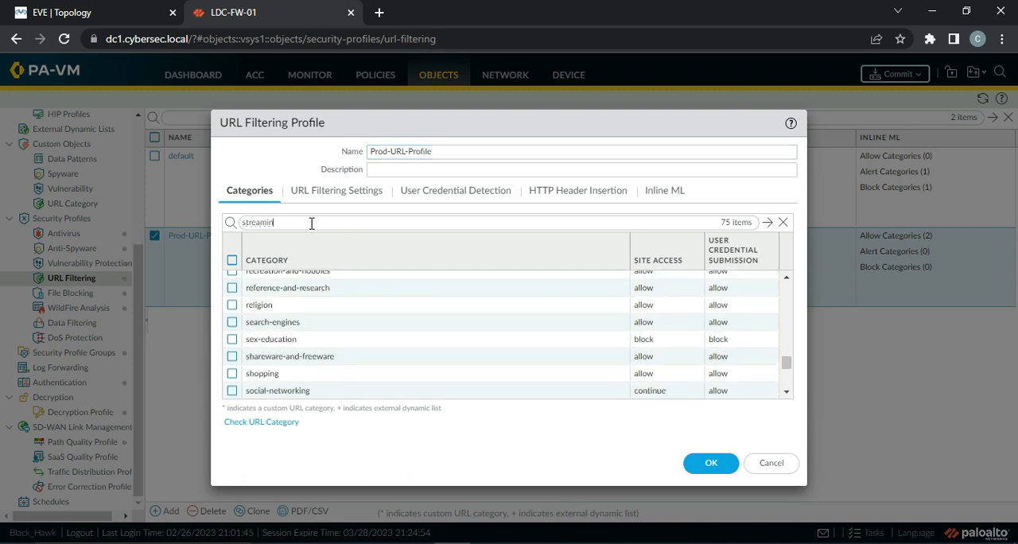
{"action": "left_click", "coordinate": [767, 222]}
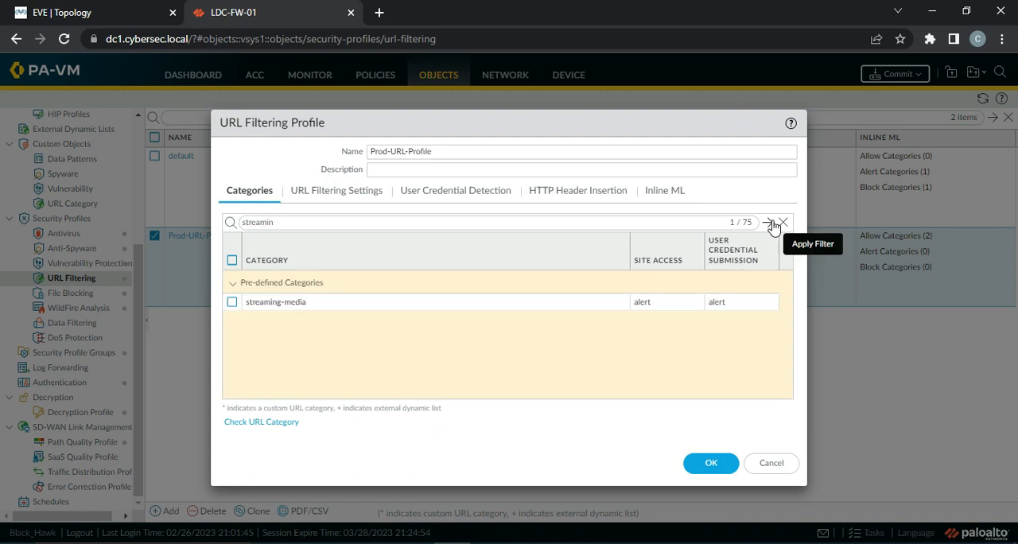
Set both site access and user credential submission to allow for the streaming-media category, and save the URL filtering profile
{"action": "left_click", "coordinate": [644, 304]}
{"action": "left_click", "coordinate": [645, 322]}
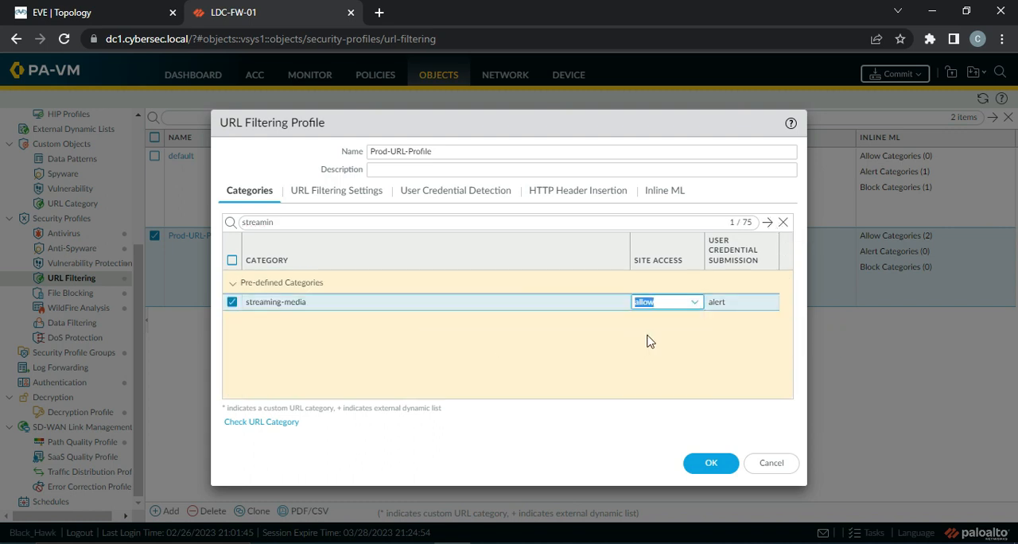
{"action": "left_click", "coordinate": [729, 302]}
{"action": "left_click", "coordinate": [721, 336]}
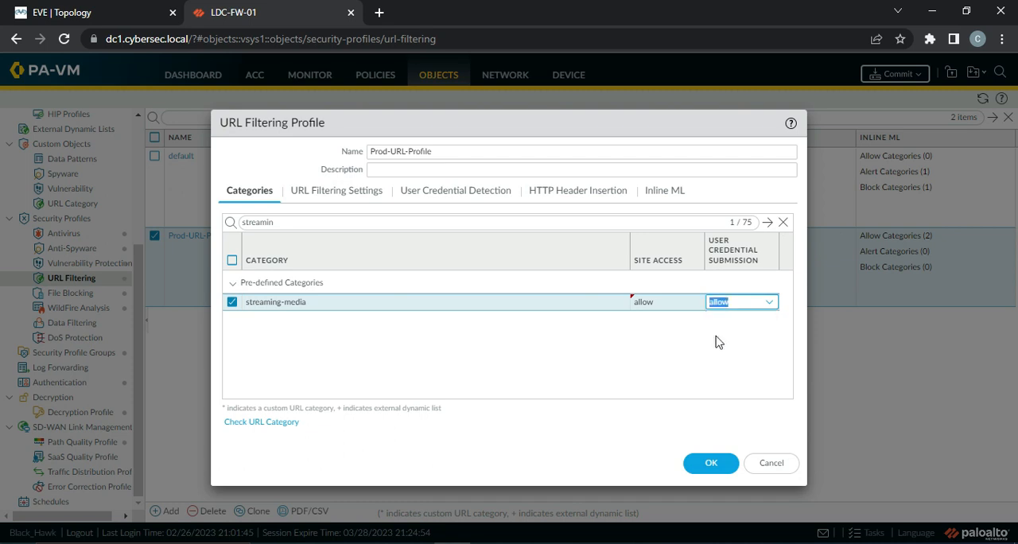
{"action": "left_click", "coordinate": [712, 465]}
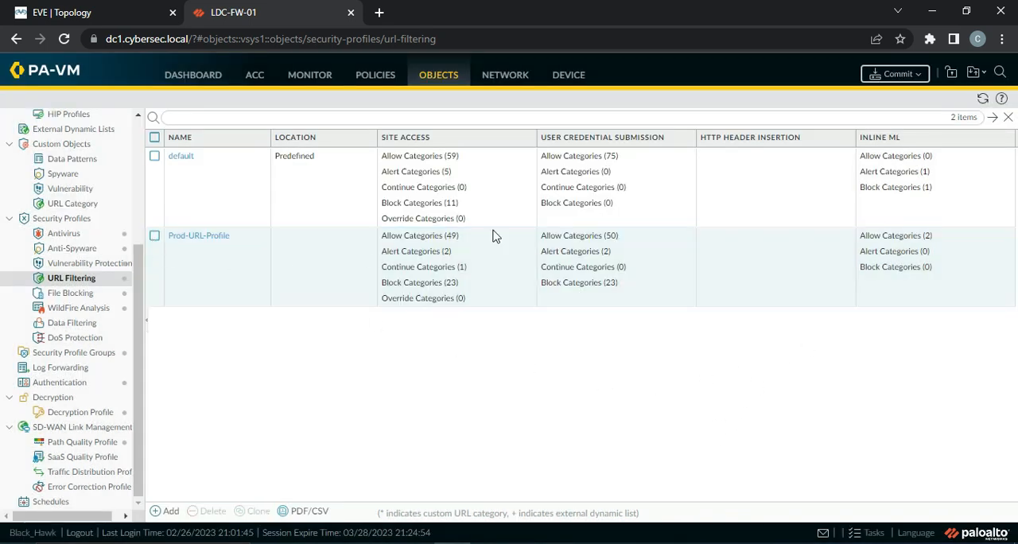
Commit all pending changes to the firewall and dismiss the commit status once it completes
{"action": "left_click", "coordinate": [891, 77]}
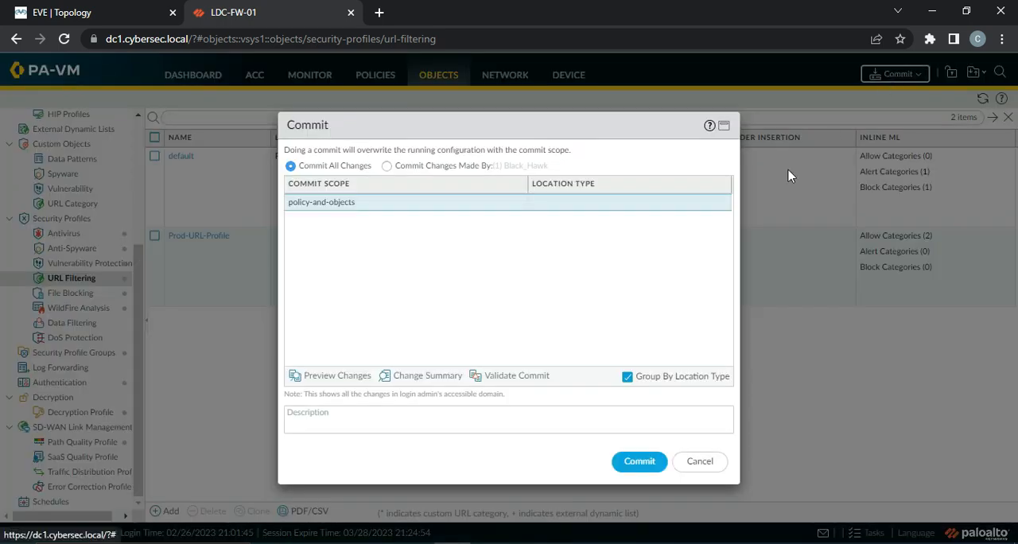
{"action": "left_click", "coordinate": [630, 463]}
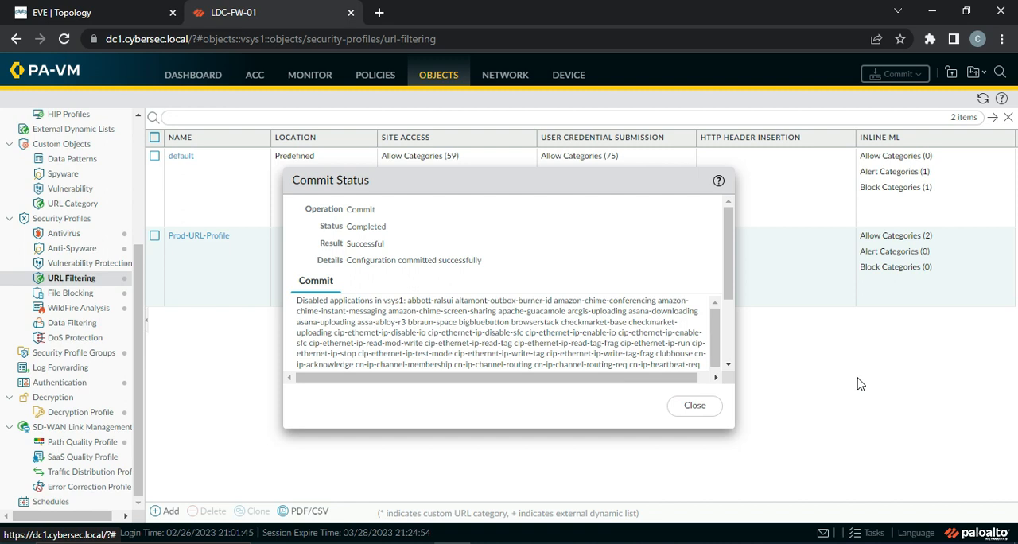
{"action": "left_click", "coordinate": [713, 408]}
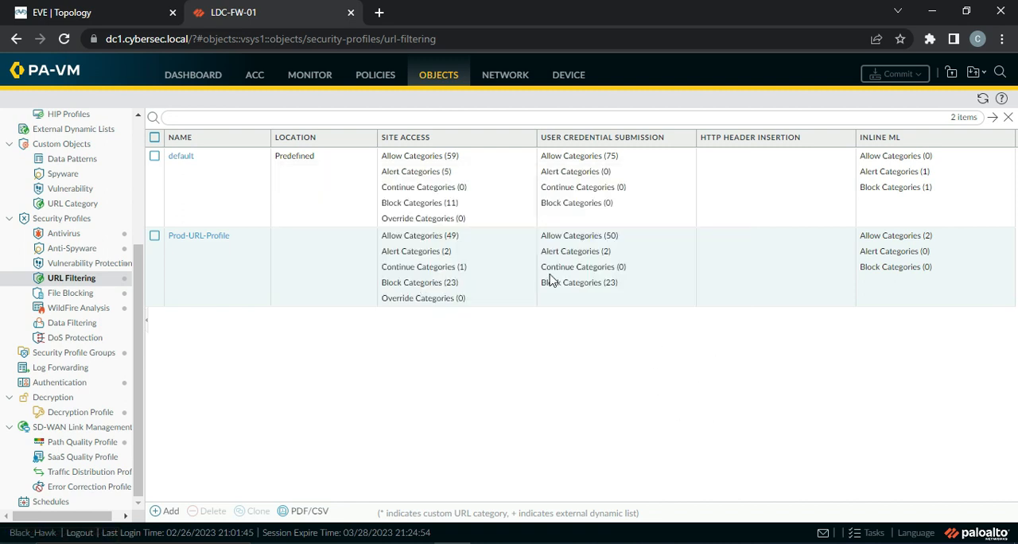
Review the action and hit count of the App-Based-Rule in the security rulebase, and refresh the rule list
{"action": "left_click", "coordinate": [375, 74]}
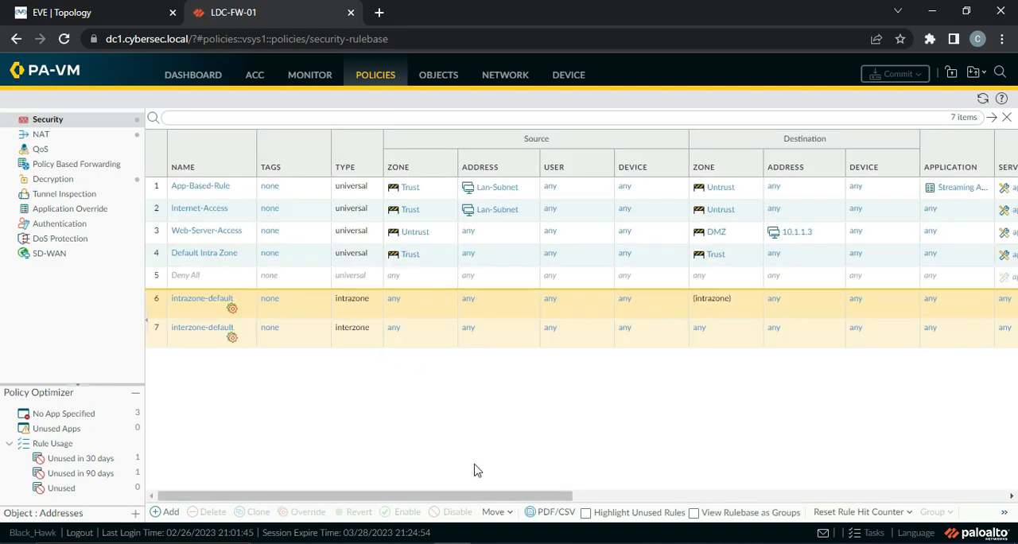
{"action": "left_click_drag", "start_coordinate": [471, 498], "coordinate": [692, 510]}
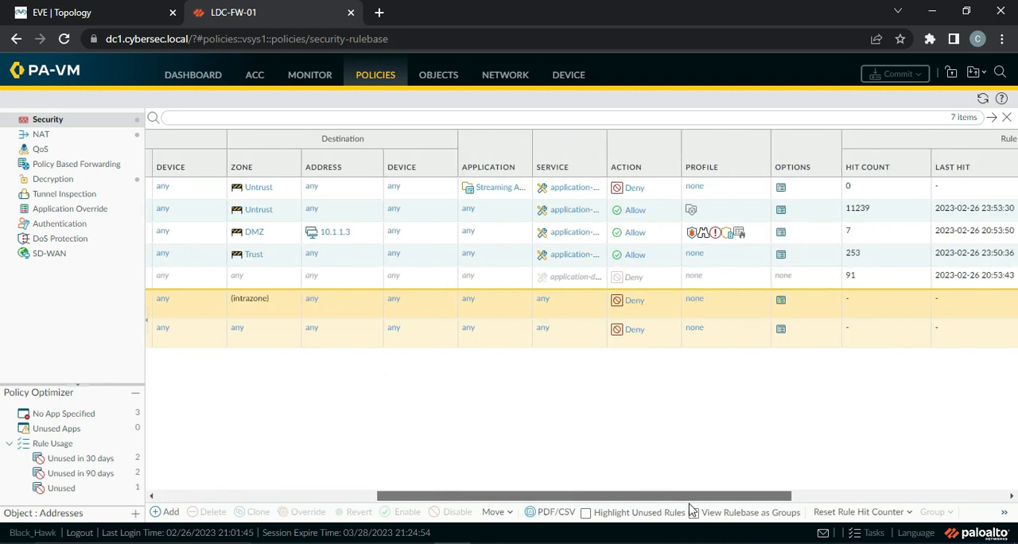
{"action": "left_click", "coordinate": [983, 99]}
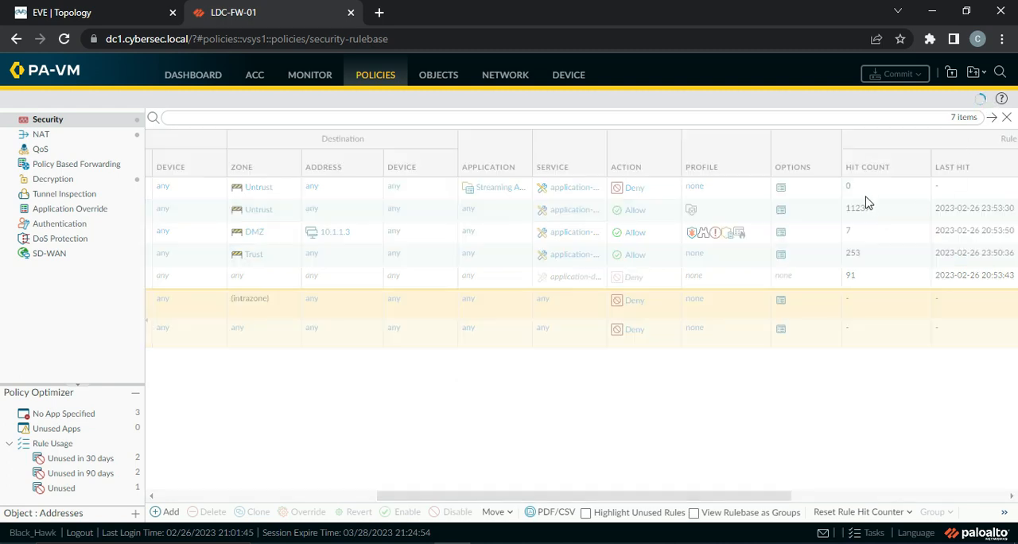
Switch to the QEMU Windows machine, search Google for youtube, and open the YouTube site with its site information
{"action": "left_click", "coordinate": [635, 540]}
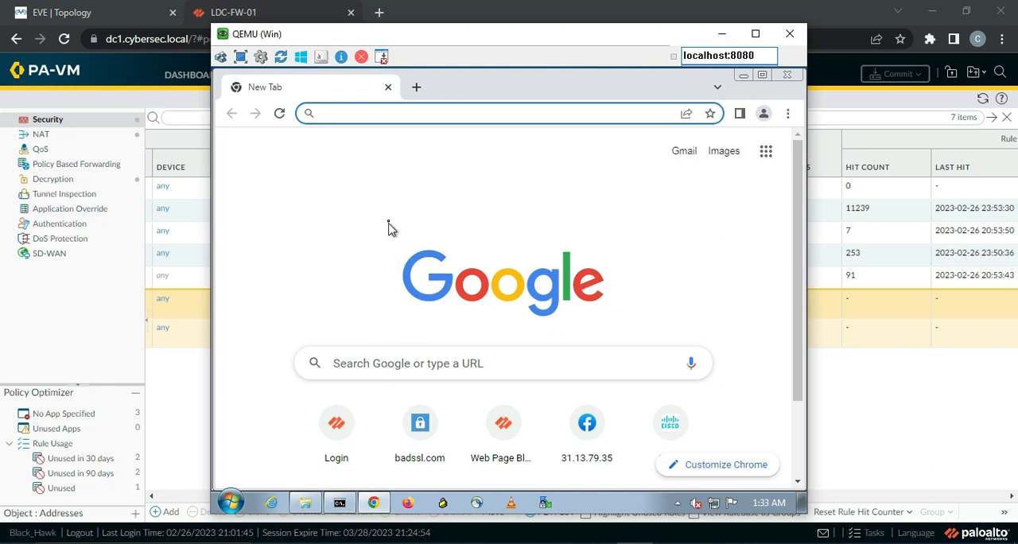
{"action": "left_click", "coordinate": [376, 361]}
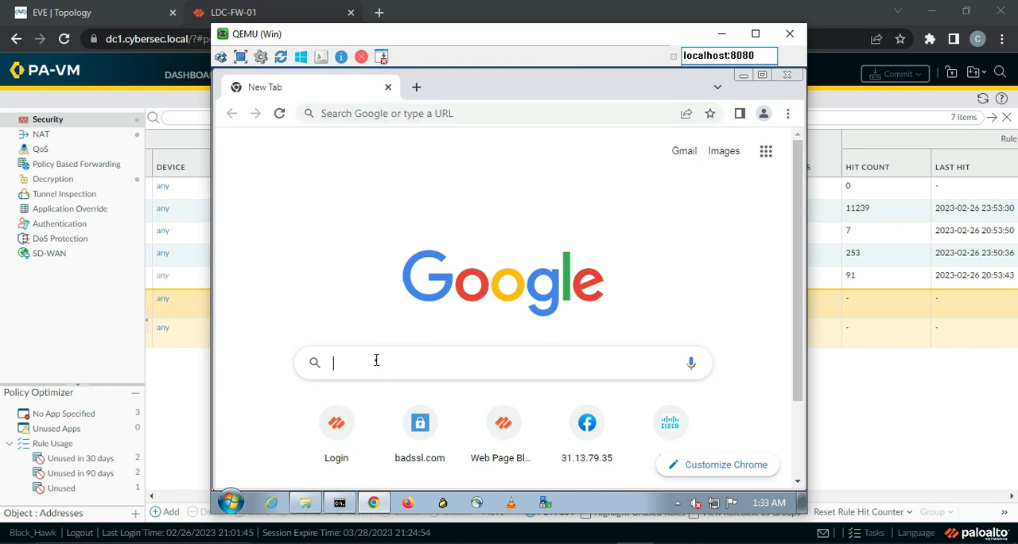
{"action": "type", "text": "yout"}
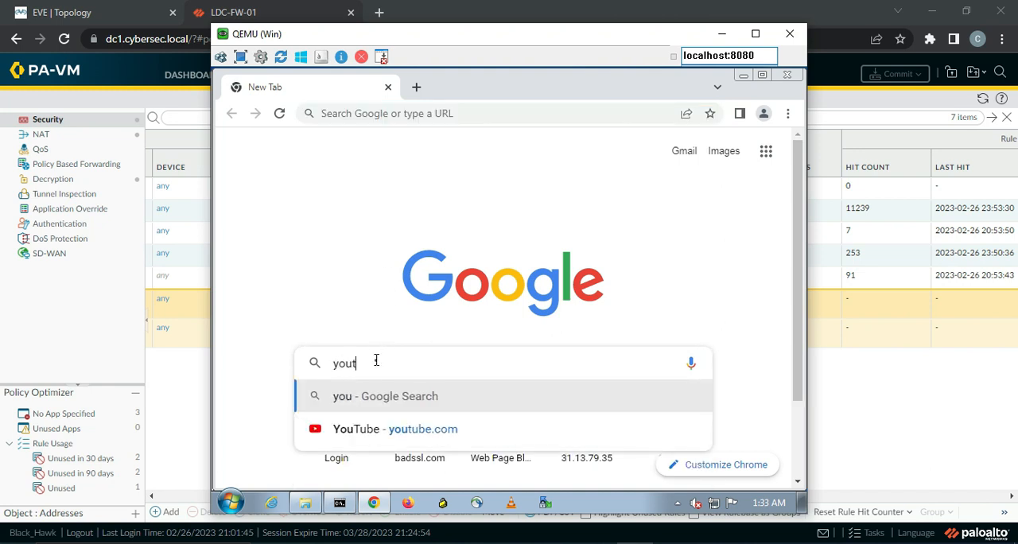
{"action": "type", "text": "ube"}
{"action": "key", "text": "Return"}
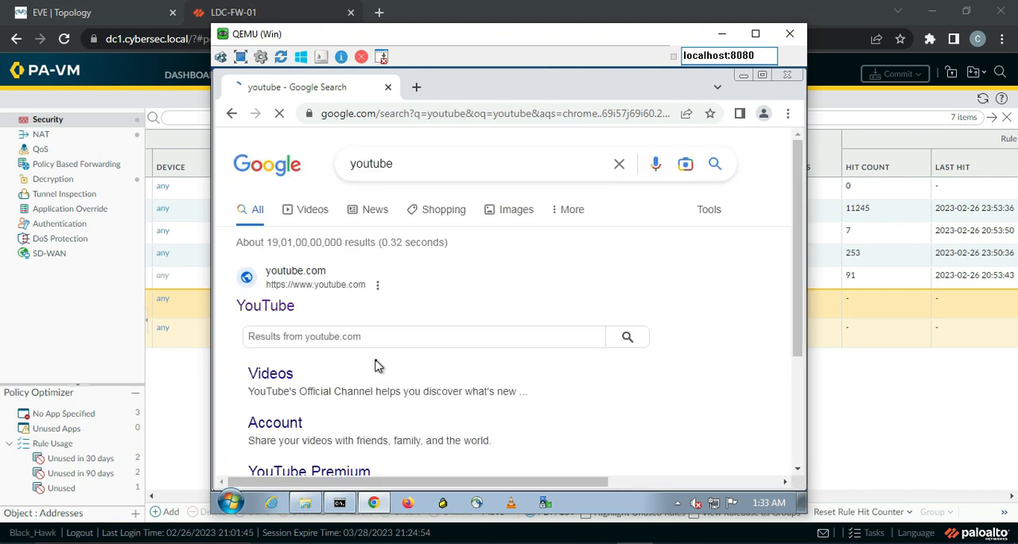
{"action": "left_click", "coordinate": [277, 315]}
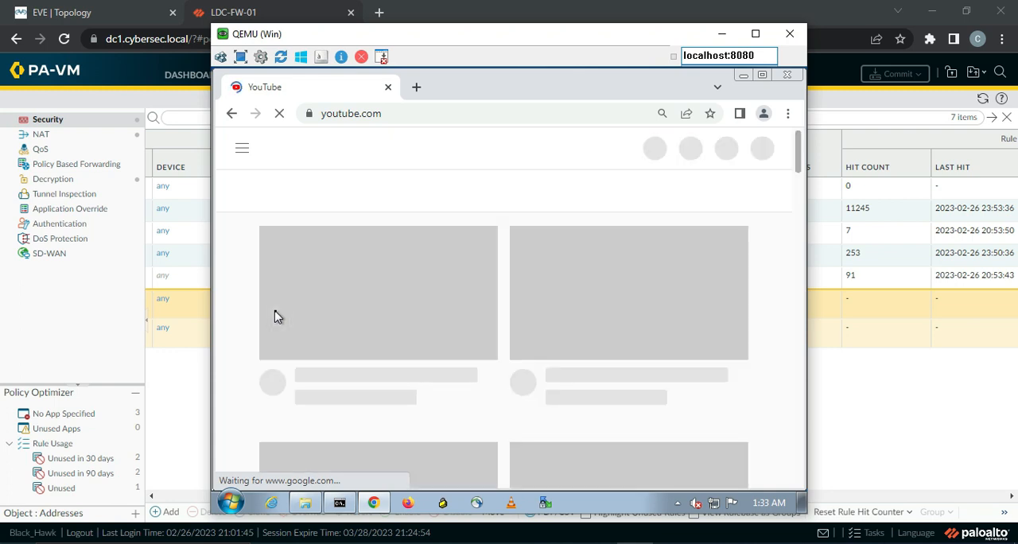
{"action": "left_click", "coordinate": [308, 115]}
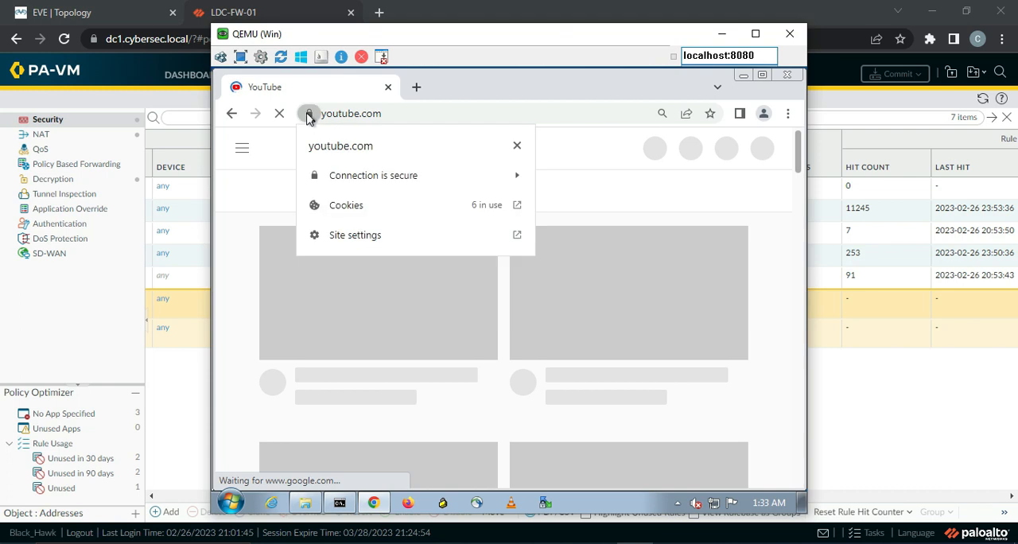
Inspect the certificate details of the YouTube site's secure connection, including its issuer, and close the certificate viewer
{"action": "left_click", "coordinate": [370, 181]}
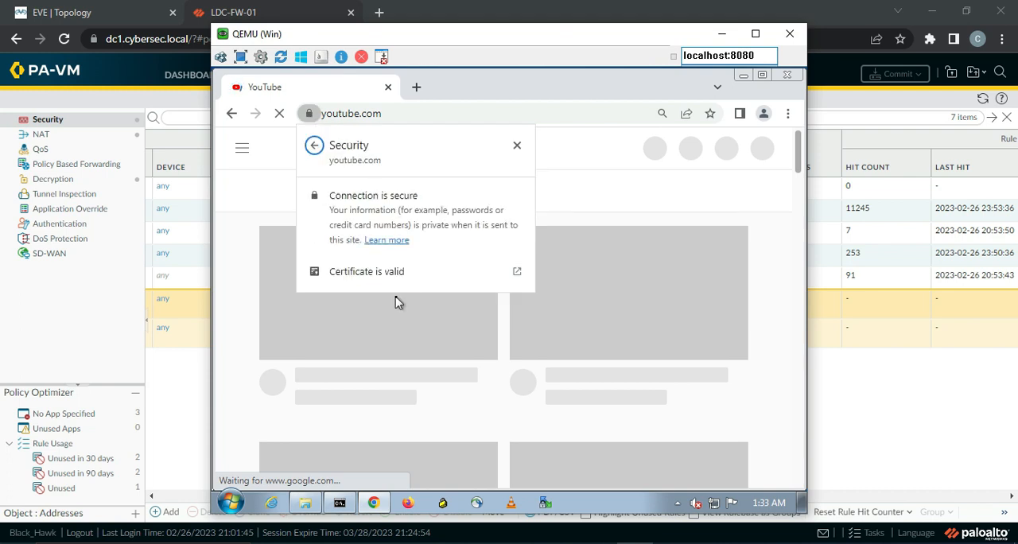
{"action": "left_click", "coordinate": [366, 282]}
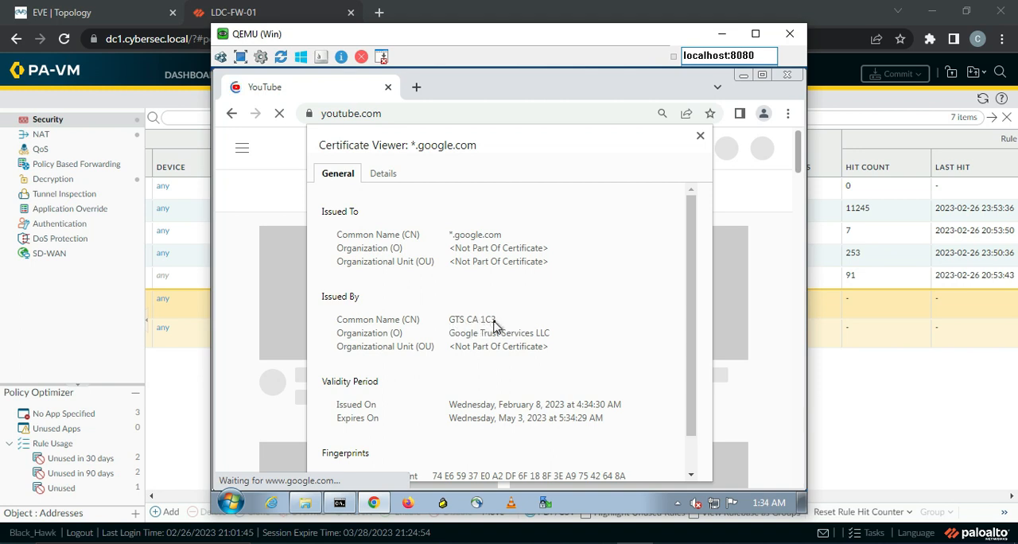
{"action": "left_click", "coordinate": [700, 137]}
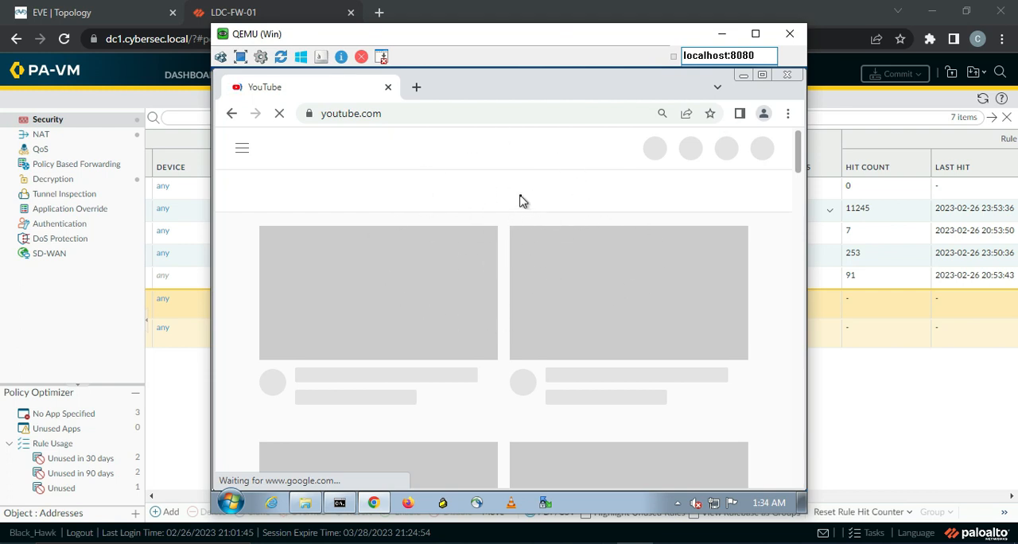
Switch to the firewall web interface and examine the application, action and rule of the traffic logs from source 10.2.2.7
{"action": "left_click", "coordinate": [955, 410]}
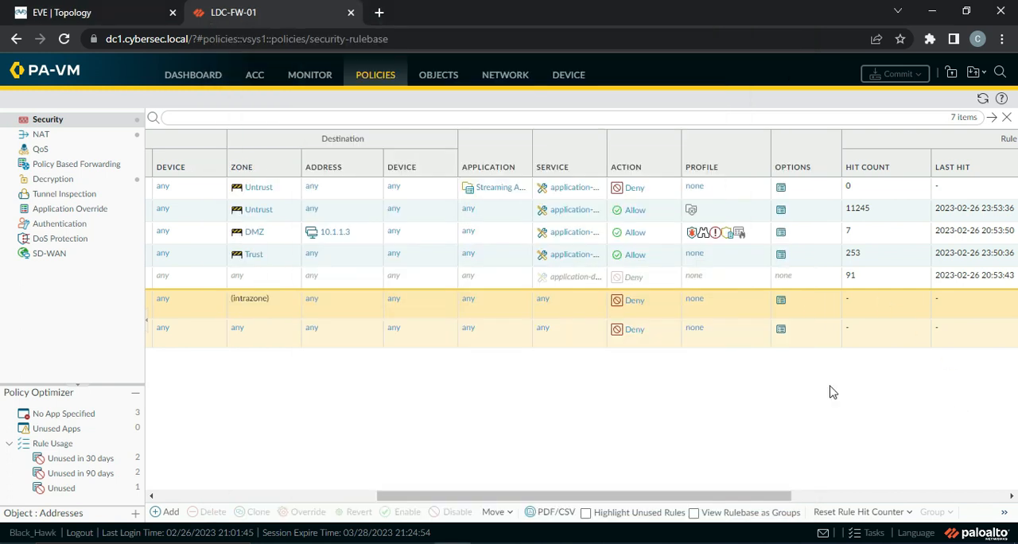
{"action": "left_click", "coordinate": [309, 75]}
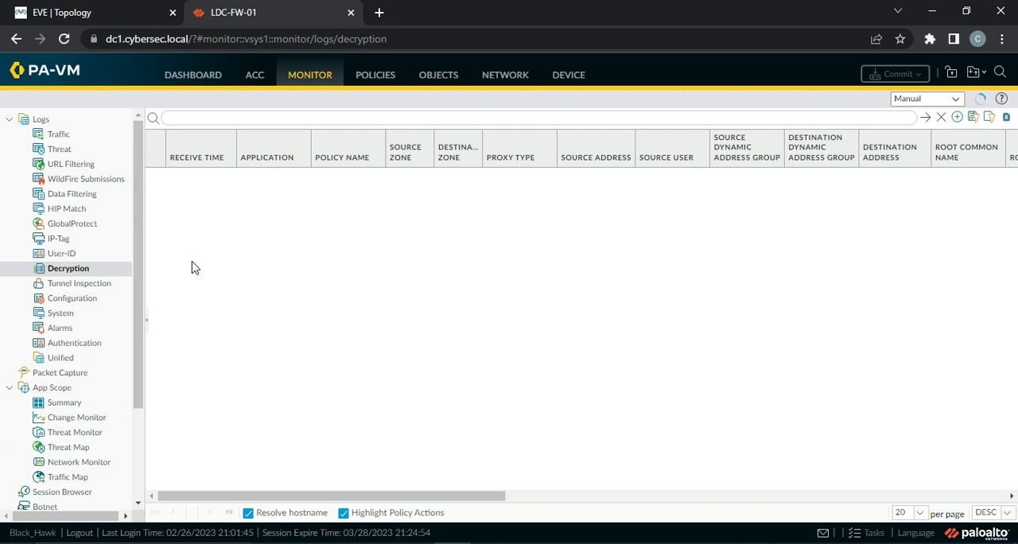
{"action": "left_click", "coordinate": [58, 134]}
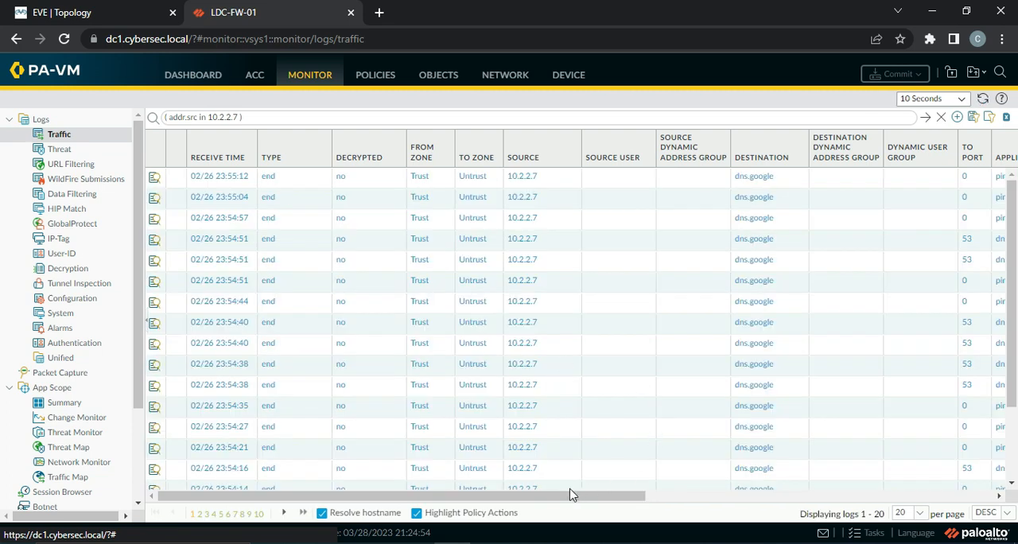
{"action": "left_click_drag", "start_coordinate": [559, 499], "coordinate": [675, 506]}
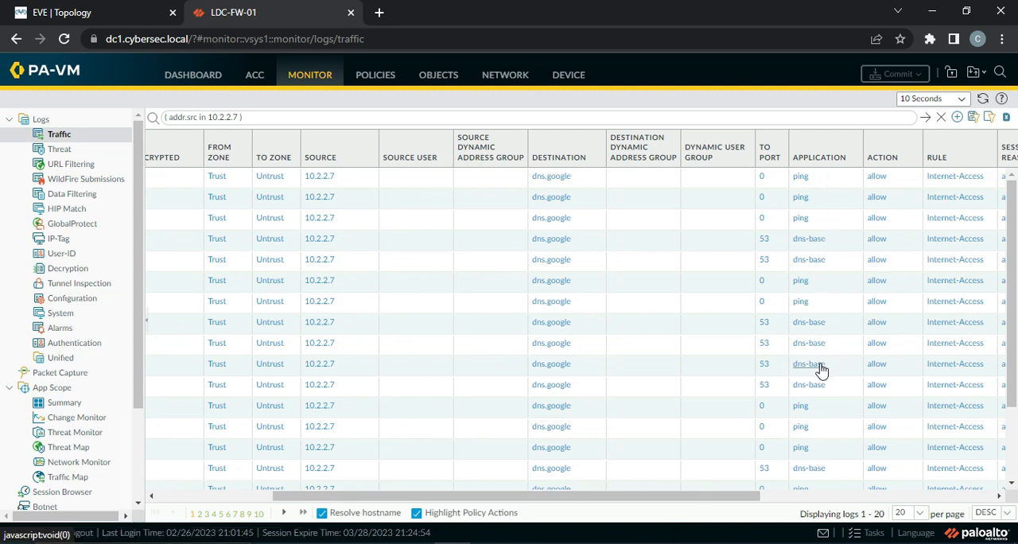
{"action": "scroll", "coordinate": [822, 370], "scroll_direction": "down", "scroll_amount": 3}
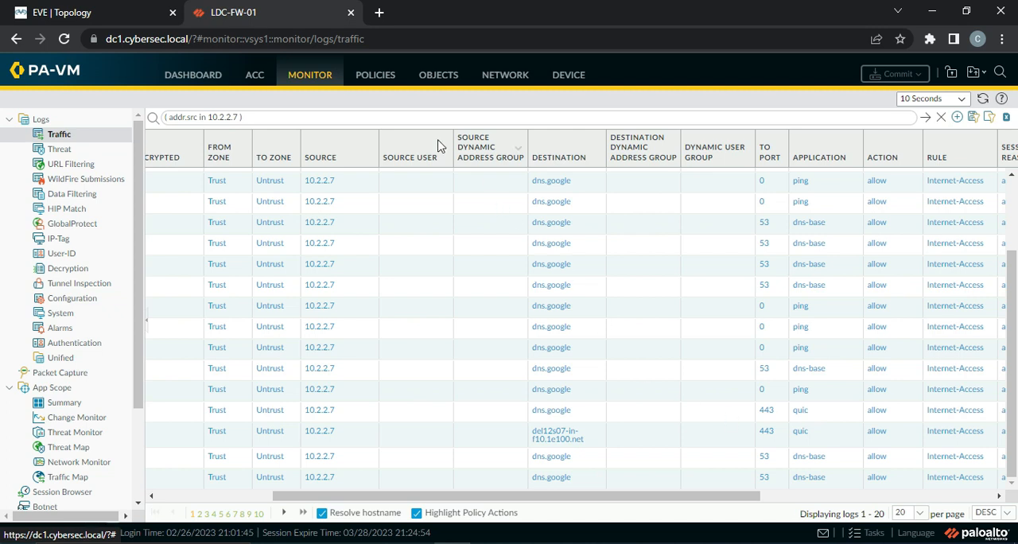
Add the quic application to the App-Based-Rule security policy rule alongside Streaming Apps, and save the rule
{"action": "left_click", "coordinate": [374, 77]}
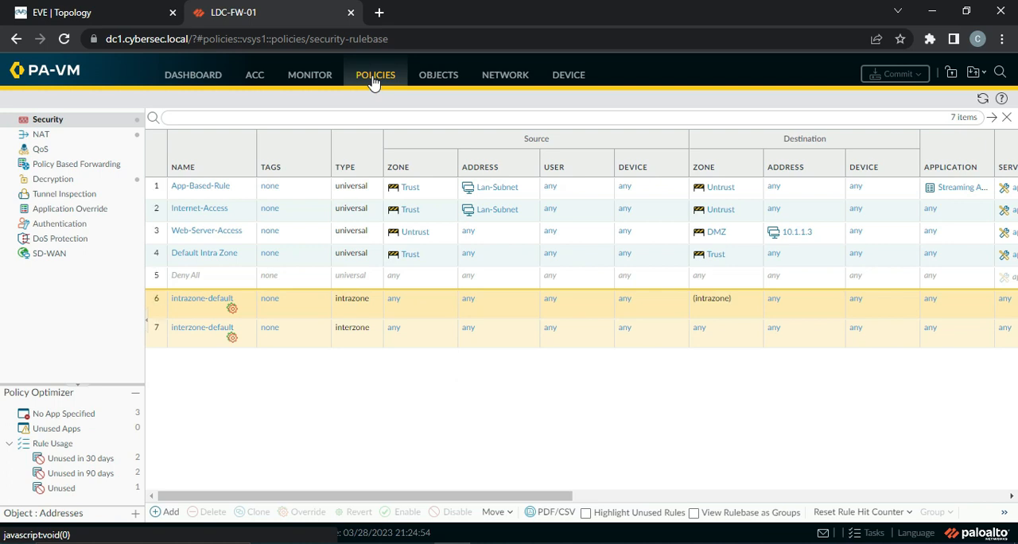
{"action": "left_click", "coordinate": [202, 187]}
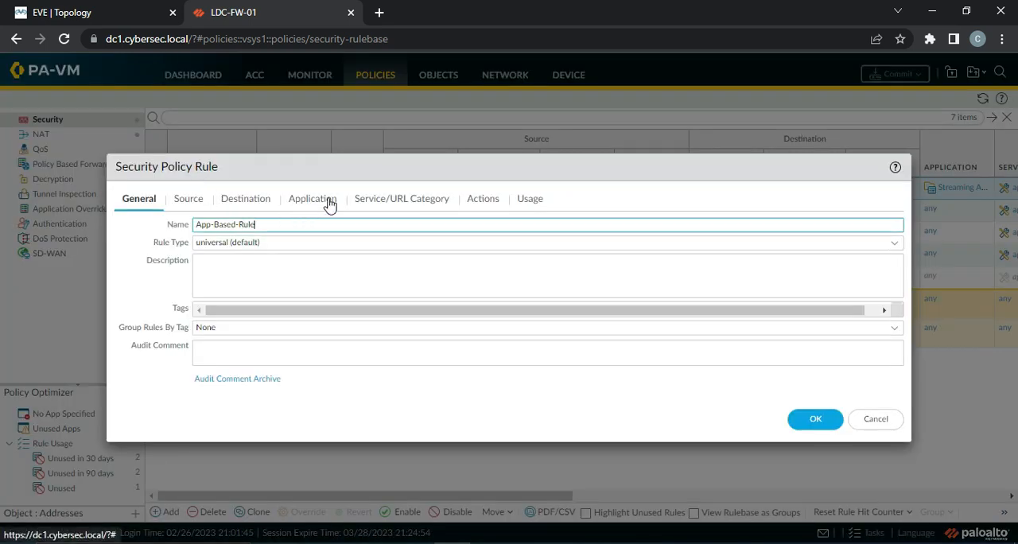
{"action": "left_click", "coordinate": [323, 201]}
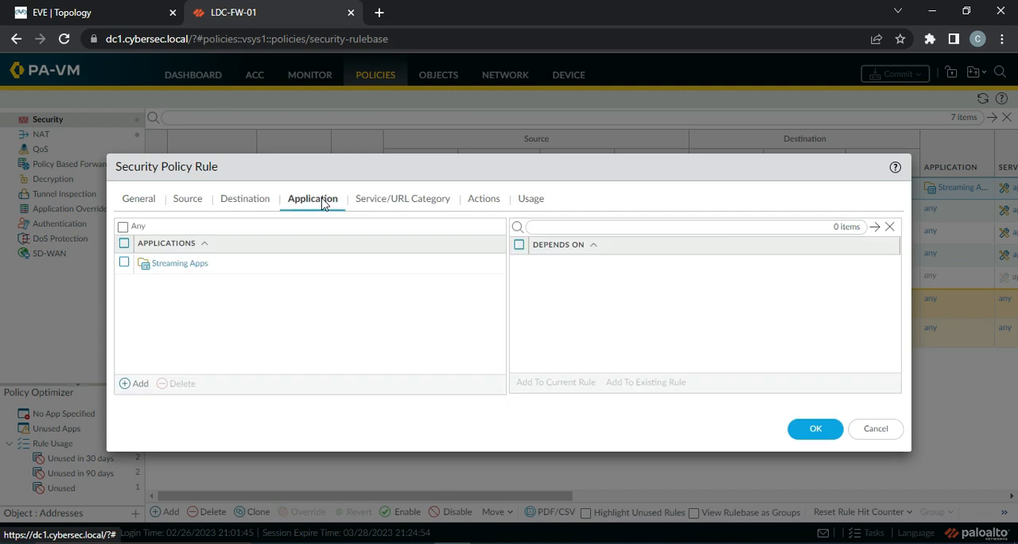
{"action": "left_click", "coordinate": [137, 387]}
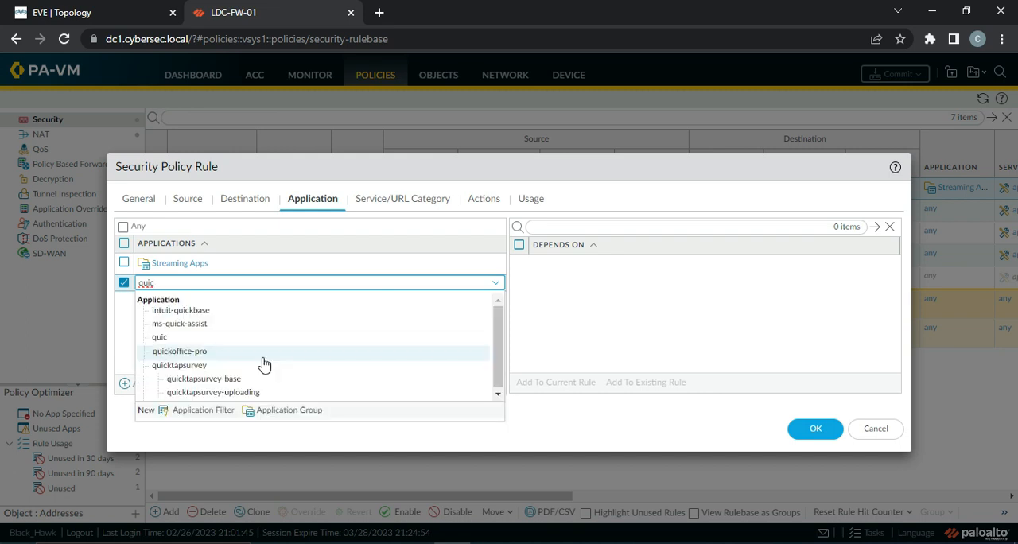
{"action": "left_click", "coordinate": [199, 339]}
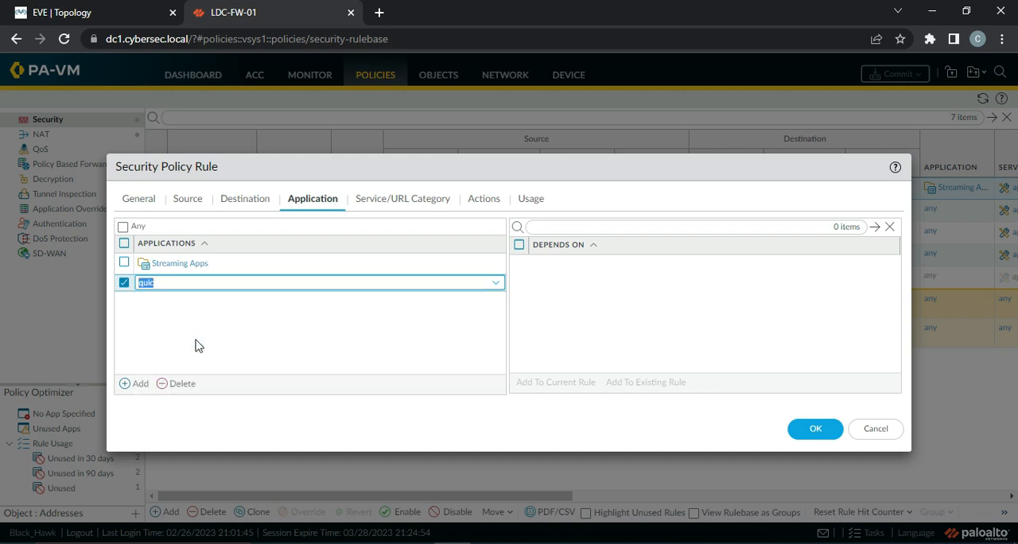
{"action": "left_click", "coordinate": [816, 430]}
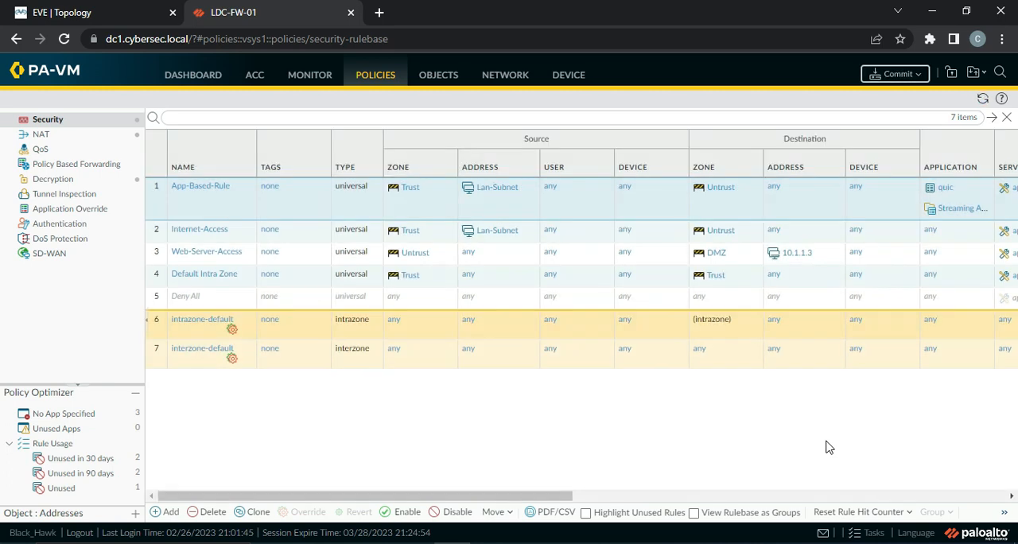
Commit the pending rule change to the firewall and dismiss the commit status dialog
{"action": "left_click", "coordinate": [868, 535]}
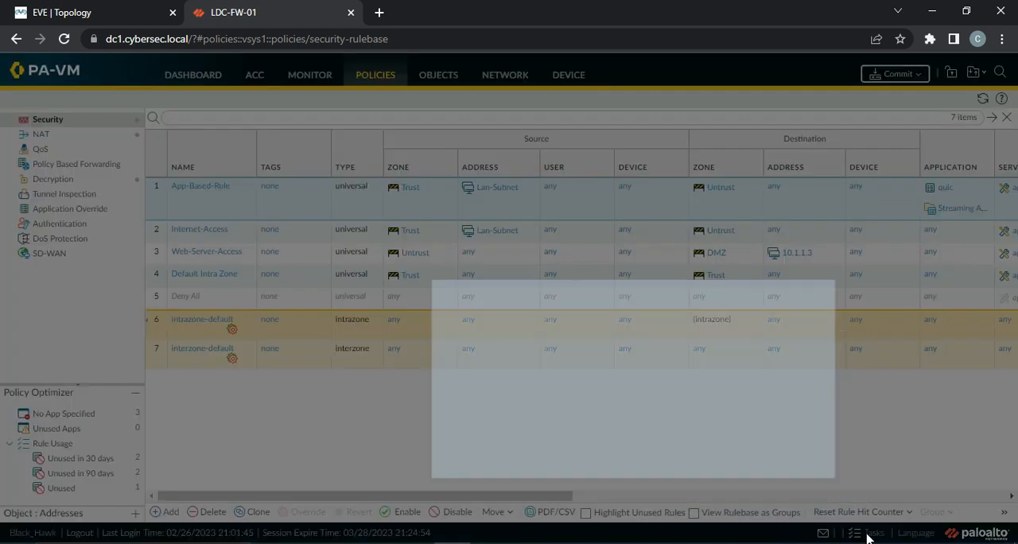
{"action": "left_click", "coordinate": [755, 430]}
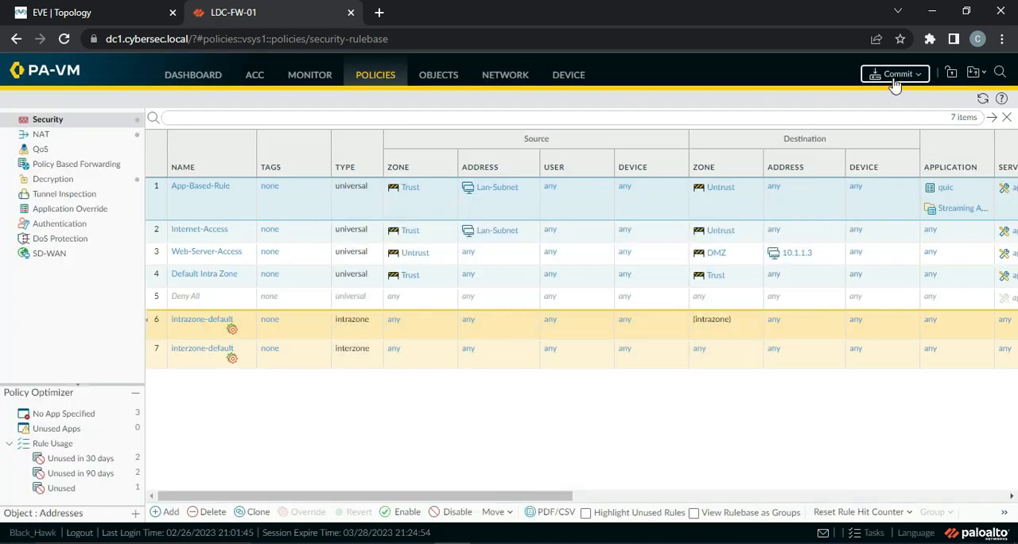
{"action": "left_click", "coordinate": [895, 80]}
{"action": "left_click", "coordinate": [643, 467]}
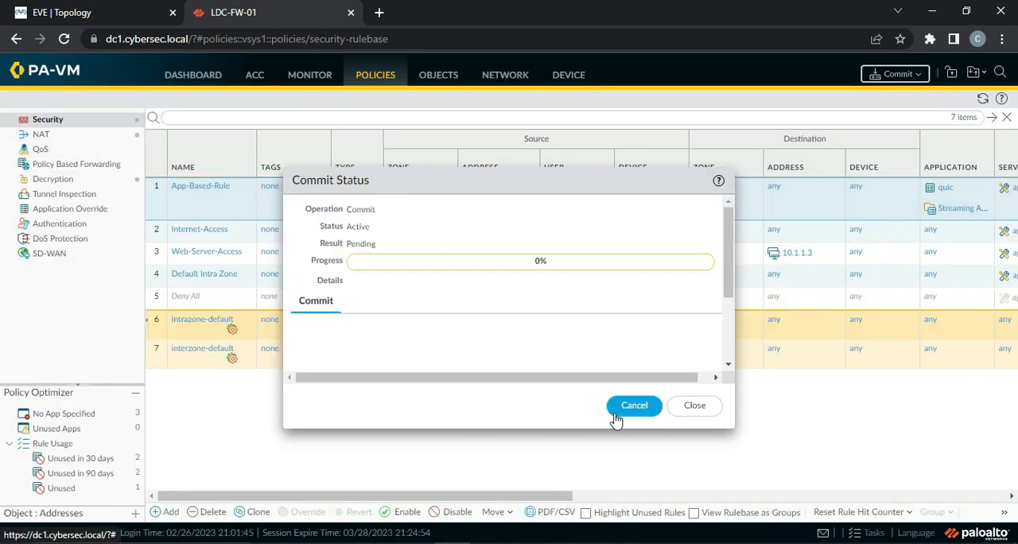
{"action": "left_click", "coordinate": [707, 414]}
Filter the traffic logs to source 10.2.2.7 and application youtube-streaming
{"action": "left_click", "coordinate": [309, 74]}
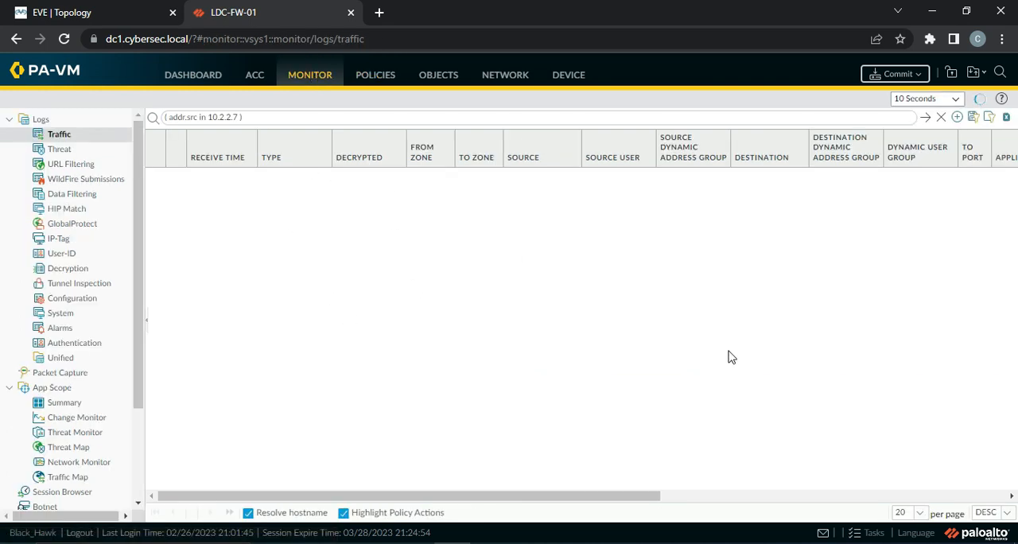
{"action": "left_click_drag", "start_coordinate": [581, 488], "coordinate": [743, 509]}
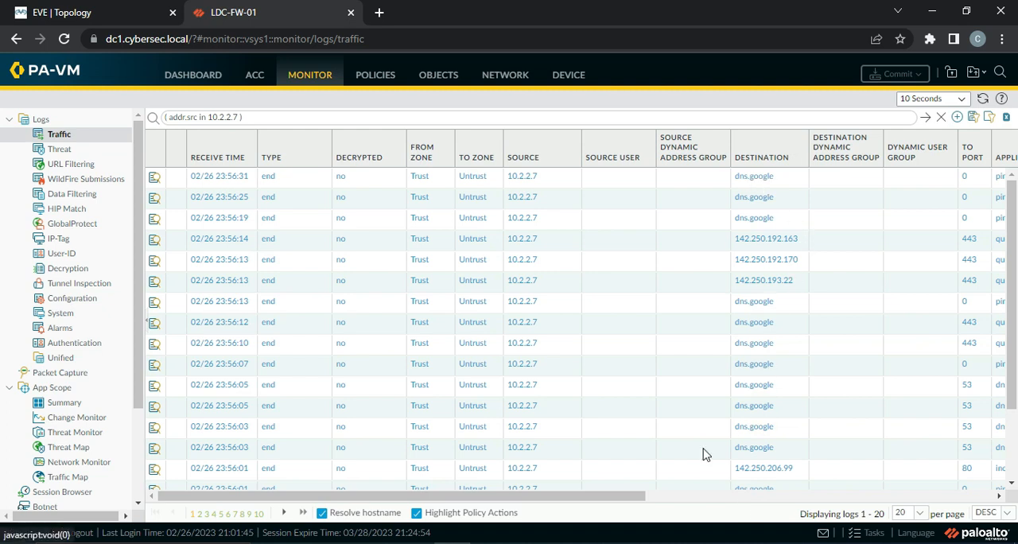
{"action": "left_click_drag", "start_coordinate": [623, 500], "coordinate": [771, 509]}
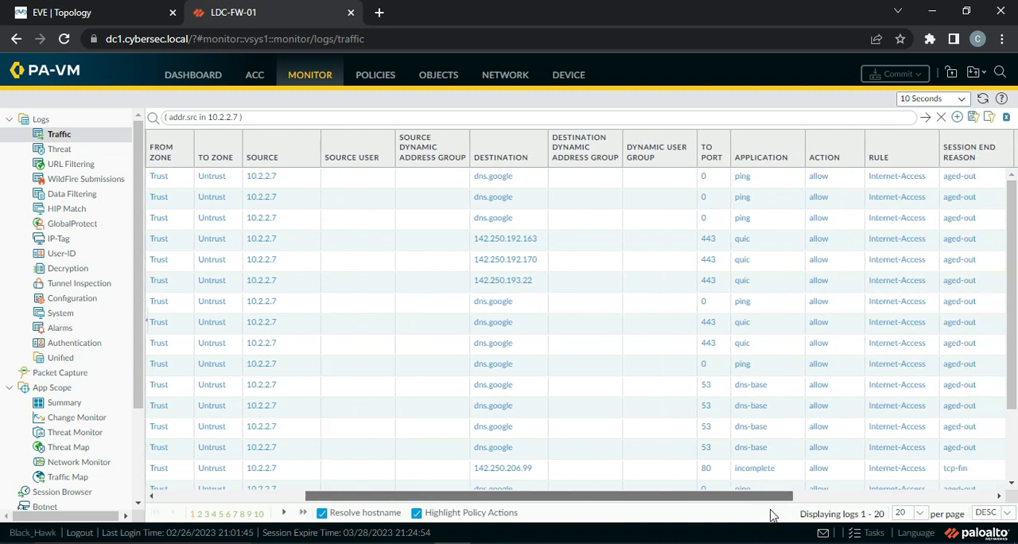
{"action": "left_click", "coordinate": [740, 177]}
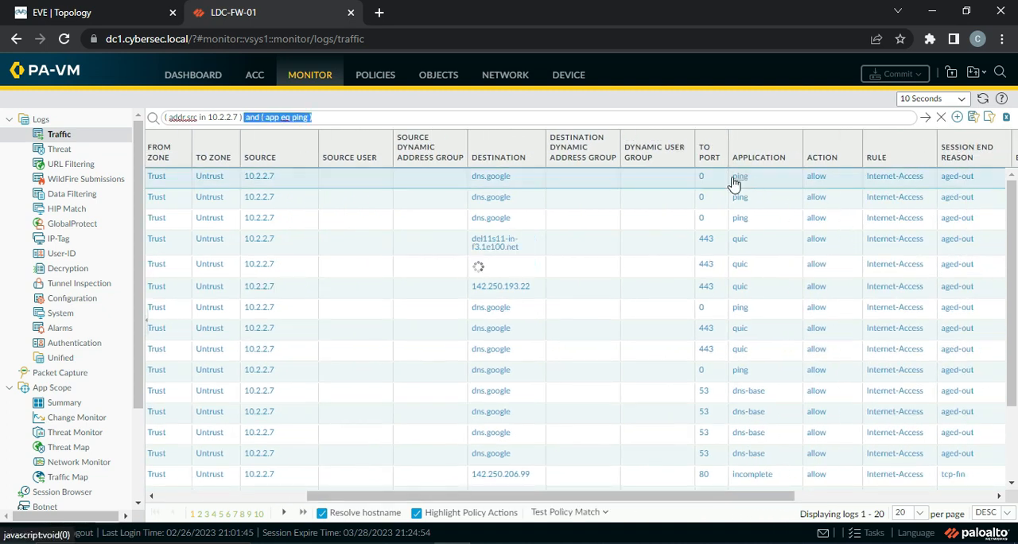
{"action": "left_click", "coordinate": [309, 117]}
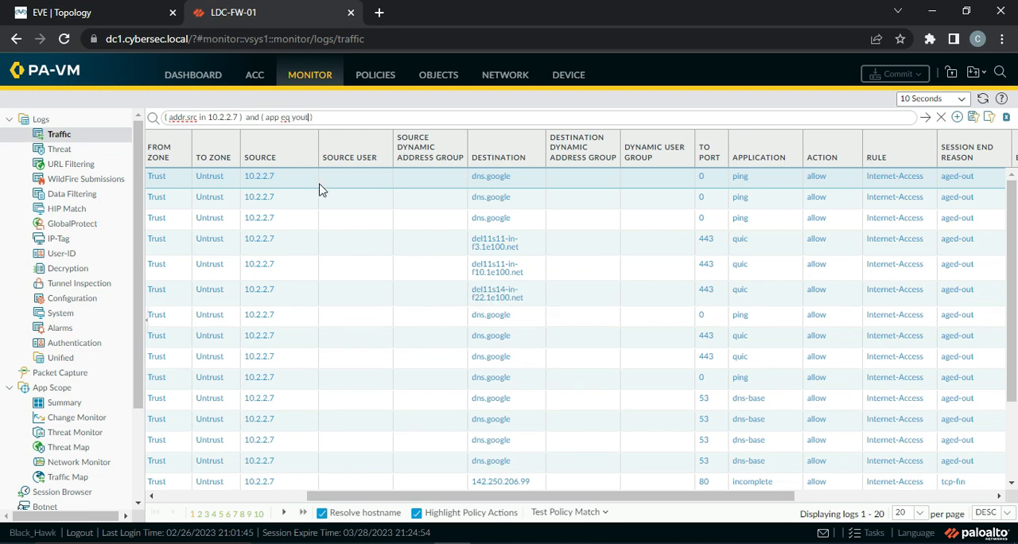
{"action": "type", "text": "youtube-streaming"}
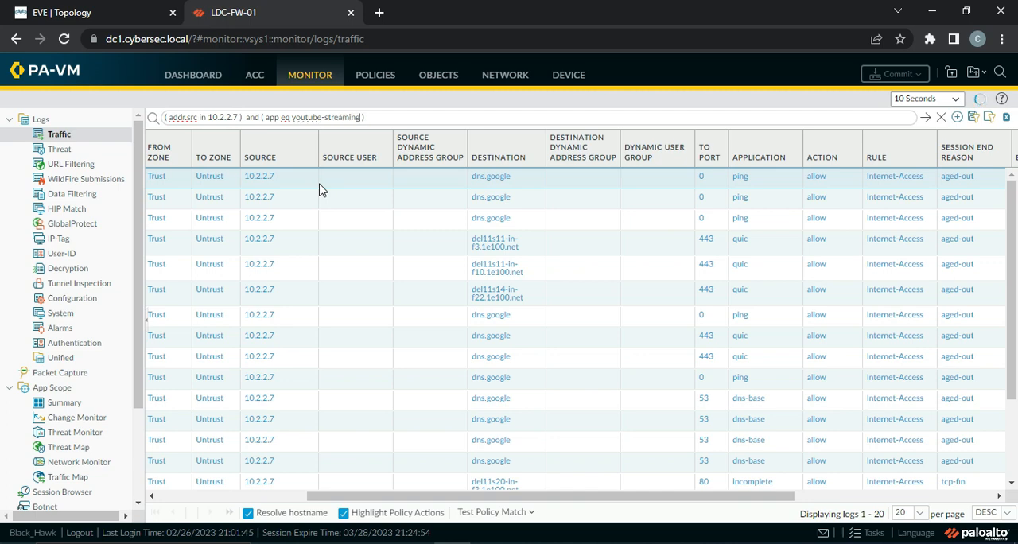
Switch to the QEMU Windows machine, open the Main Rahoon Ya Na Rahoon video on YouTube, and view the site's certificate
{"action": "left_click", "coordinate": [635, 543]}
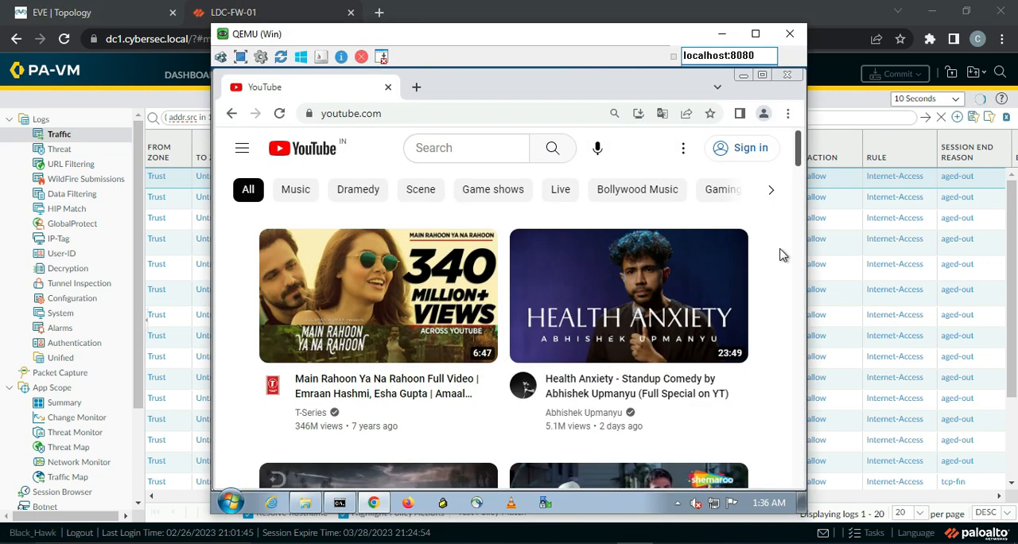
{"action": "left_click", "coordinate": [366, 398]}
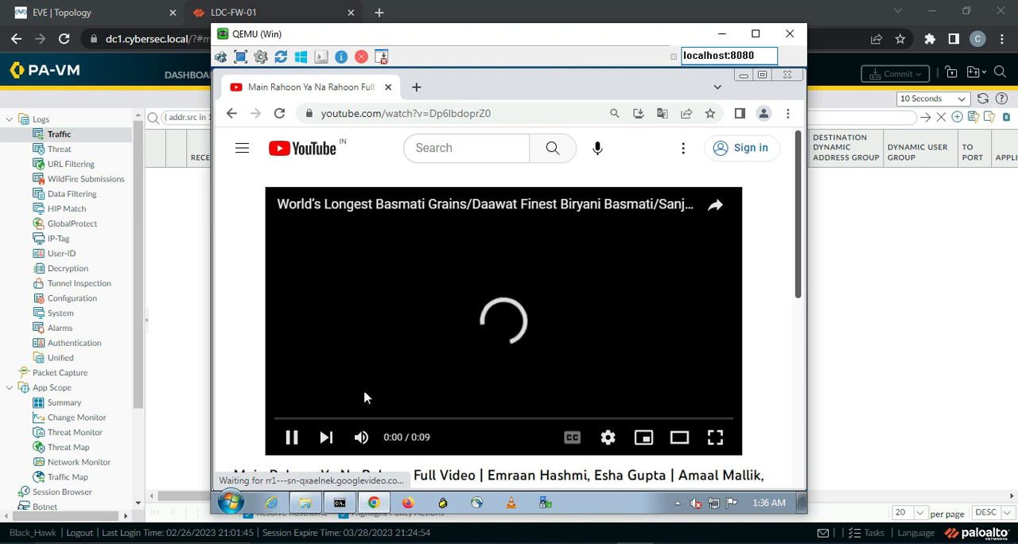
{"action": "left_click", "coordinate": [310, 114]}
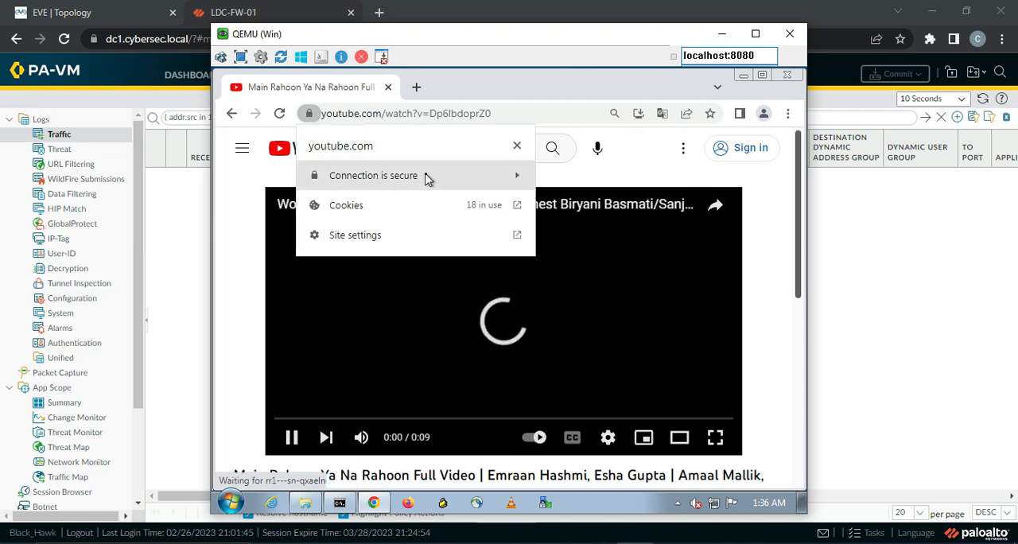
{"action": "left_click", "coordinate": [426, 177]}
{"action": "left_click", "coordinate": [342, 273]}
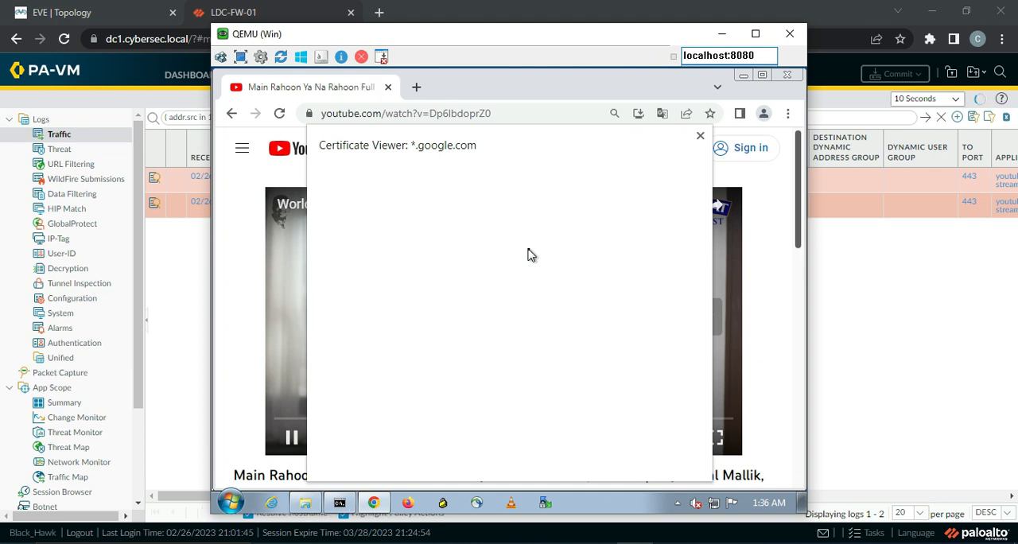
Return to the firewall and check the decryption, action, rule and session end reason of the youtube-streaming traffic logs
{"action": "left_click", "coordinate": [879, 316]}
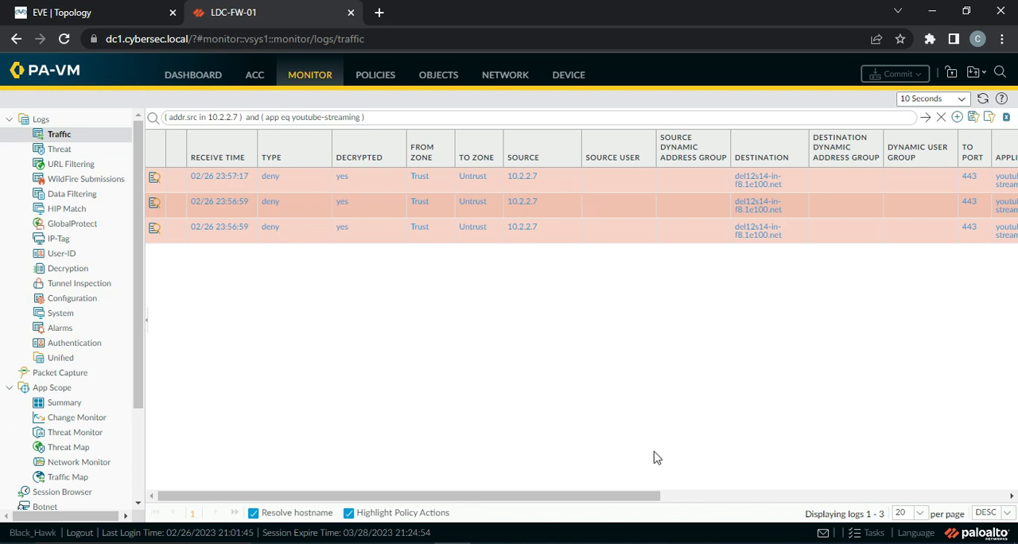
{"action": "left_click_drag", "start_coordinate": [586, 496], "coordinate": [819, 495]}
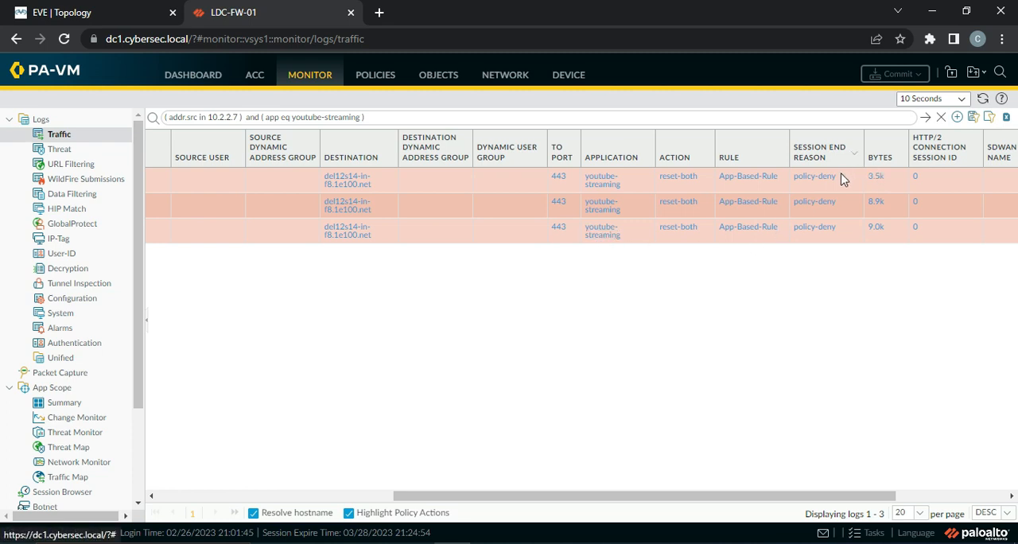
{"action": "left_click_drag", "start_coordinate": [698, 499], "coordinate": [371, 496]}
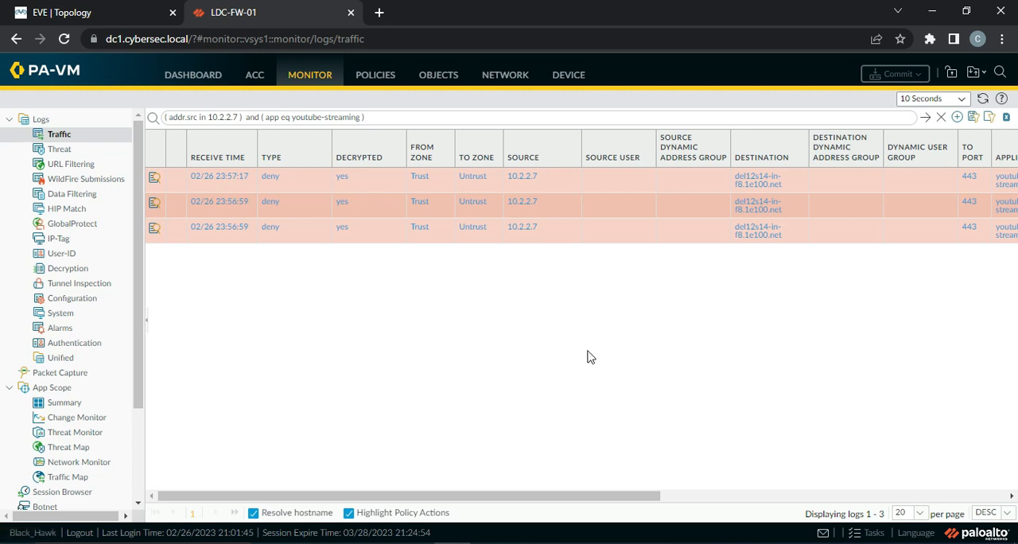
Return to the QEMU Windows machine, close the certificate viewer, and replace the YouTube tab with a new Incognito window
{"action": "left_click", "coordinate": [634, 543]}
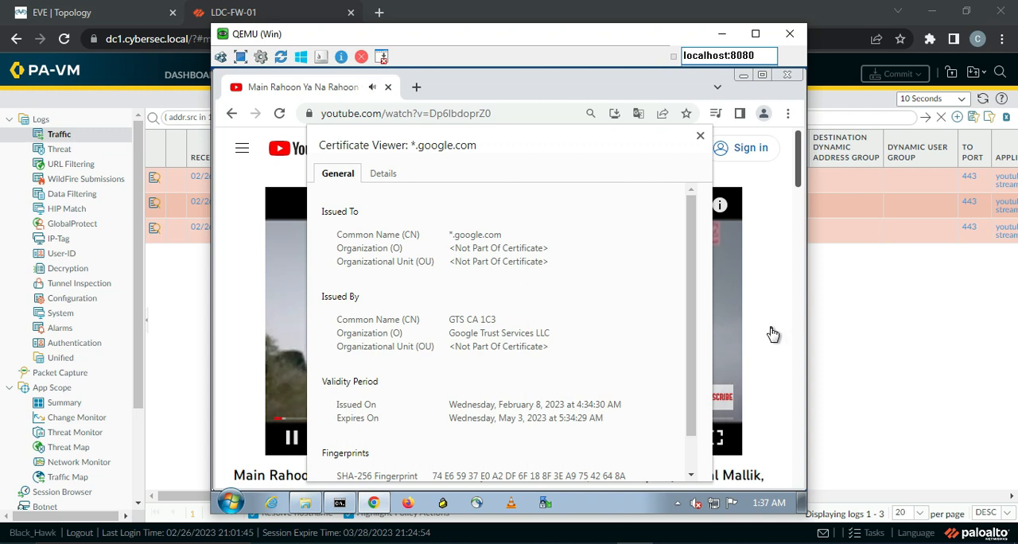
{"action": "left_click", "coordinate": [698, 137]}
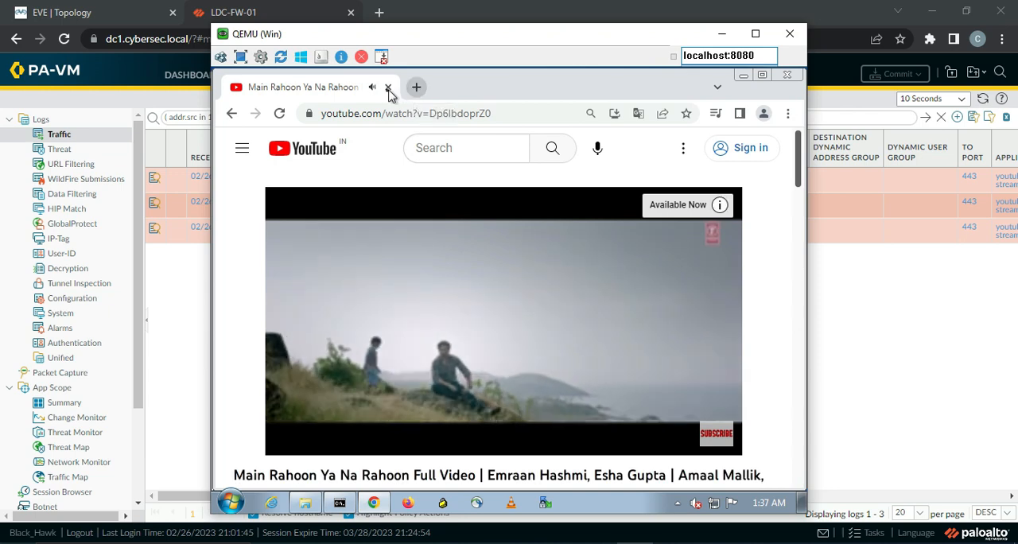
{"action": "left_click", "coordinate": [416, 88]}
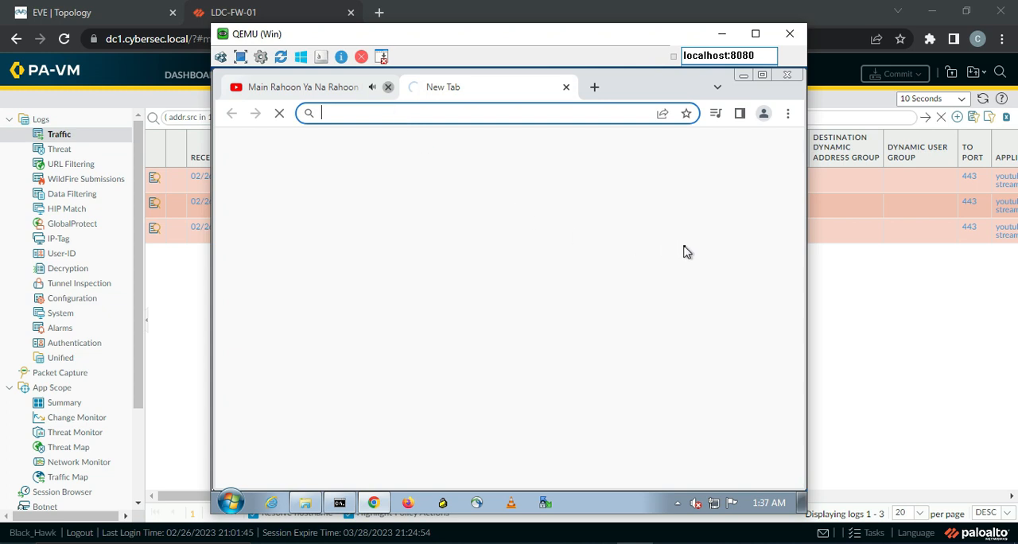
{"action": "left_click", "coordinate": [787, 116]}
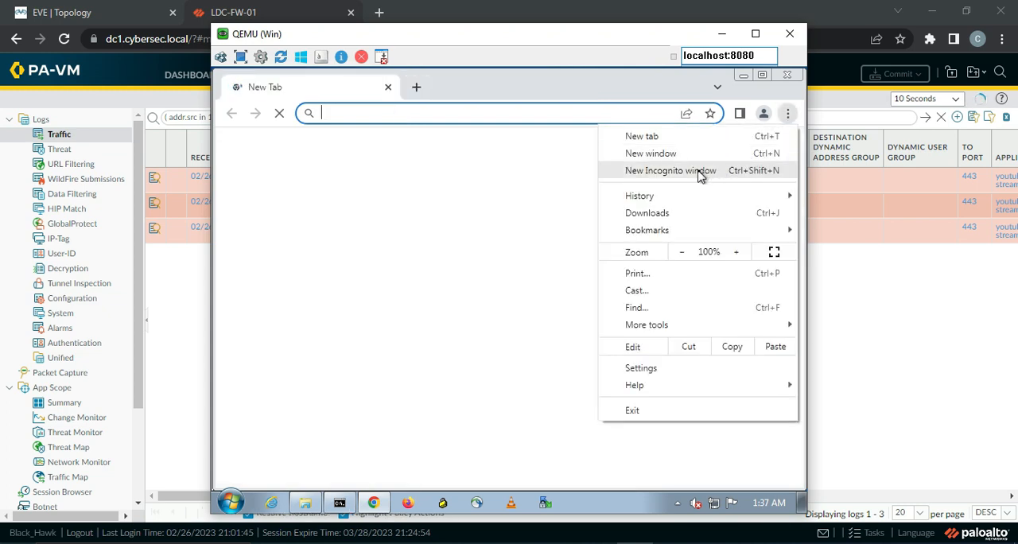
{"action": "left_click", "coordinate": [737, 170]}
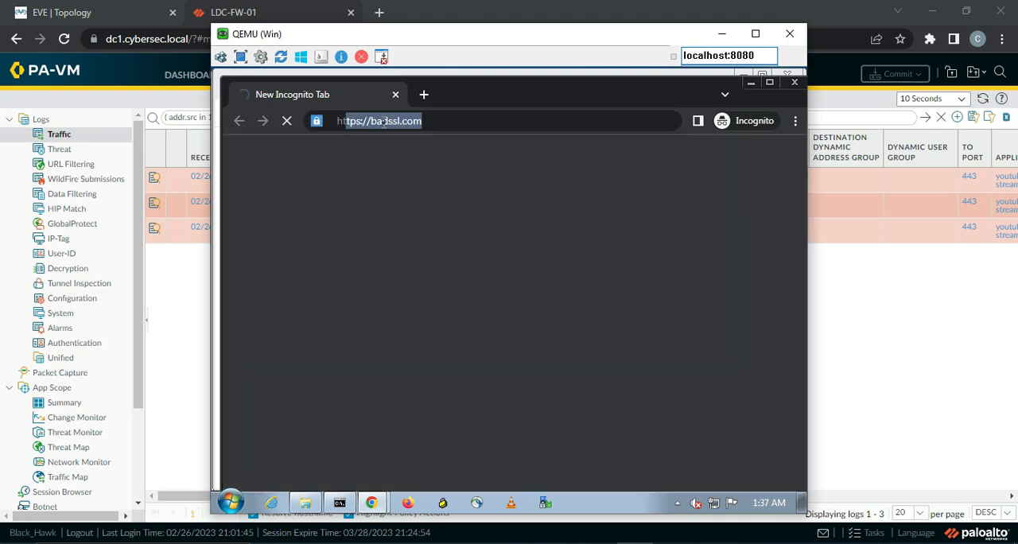
Open youtube.com in the Incognito window, view the site's certificate issuer, and close the certificate viewer
{"action": "type", "text": "ttps://"}
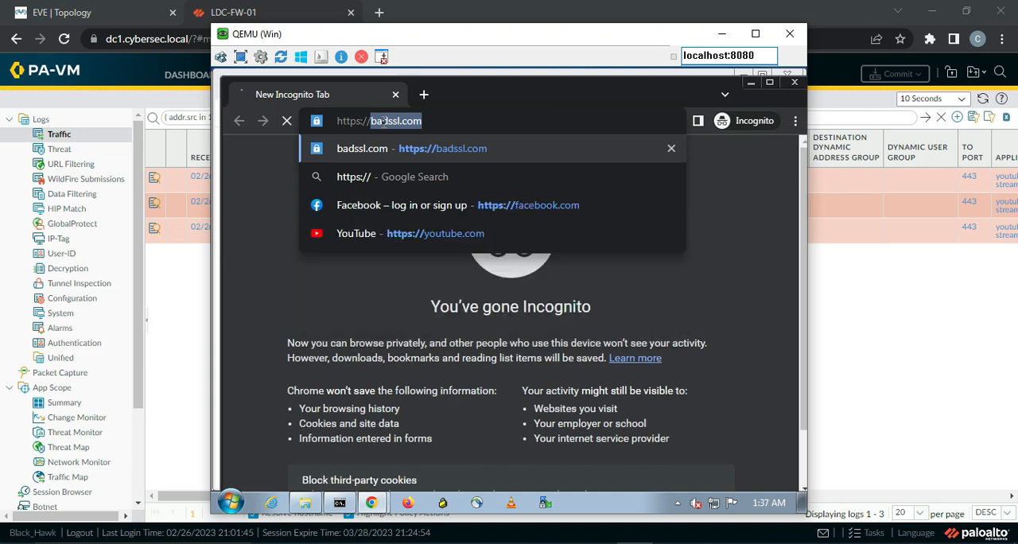
{"action": "type", "text": "youtube.com"}
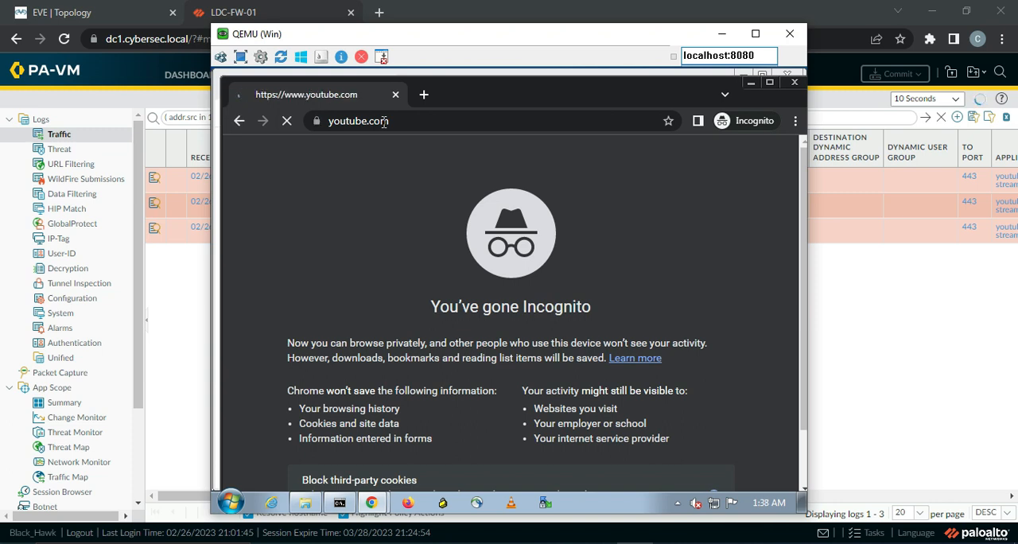
{"action": "left_click", "coordinate": [318, 123]}
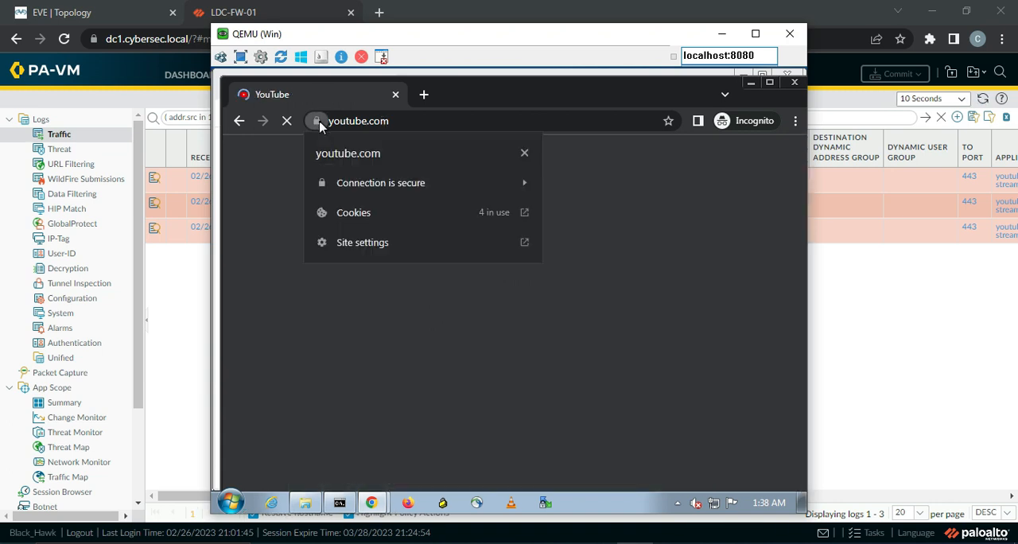
{"action": "left_click", "coordinate": [367, 190]}
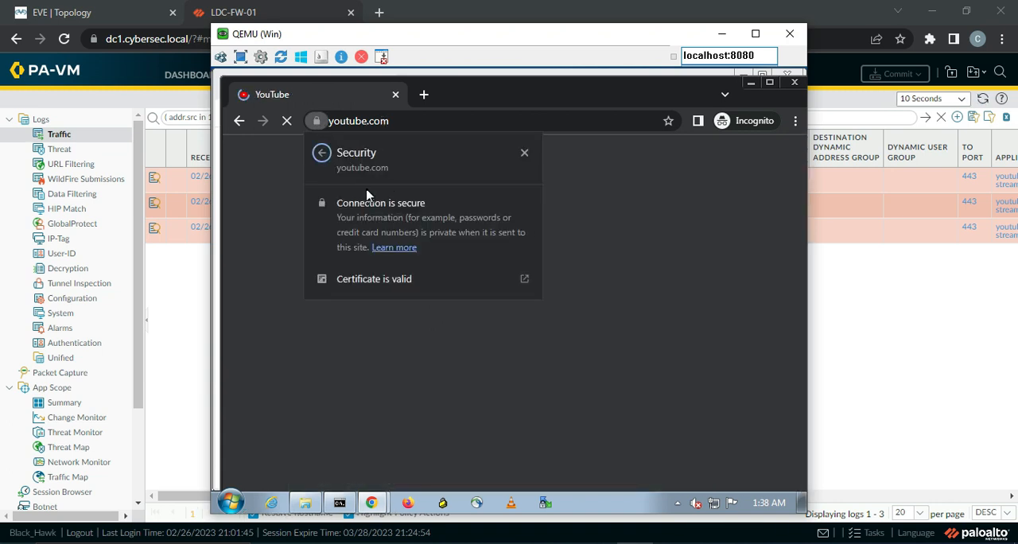
{"action": "left_click", "coordinate": [368, 280]}
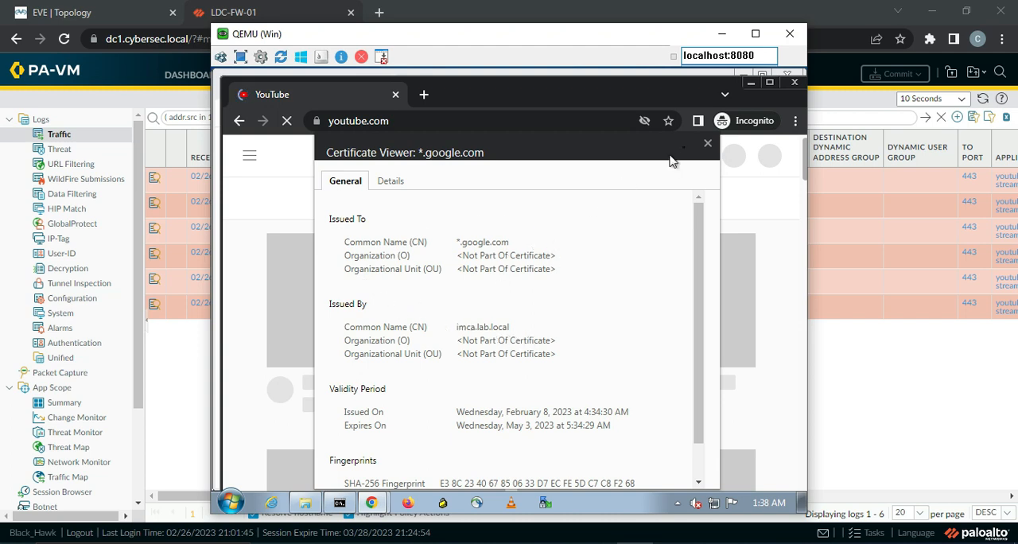
{"action": "left_click", "coordinate": [708, 143]}
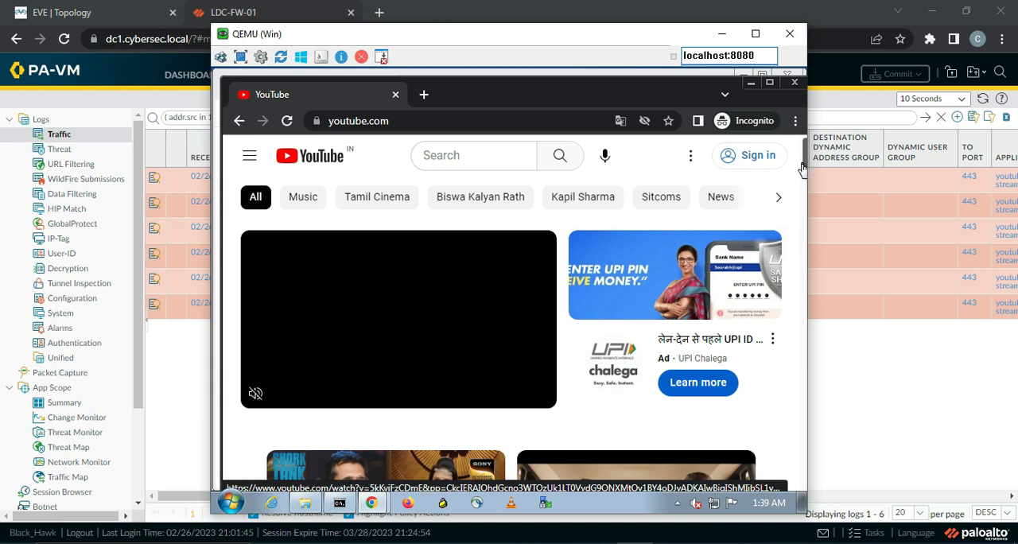
Open the Best Of Shark Tank India video by SET India from the YouTube home page
{"action": "scroll", "coordinate": [803, 163], "scroll_direction": "down", "scroll_amount": 6}
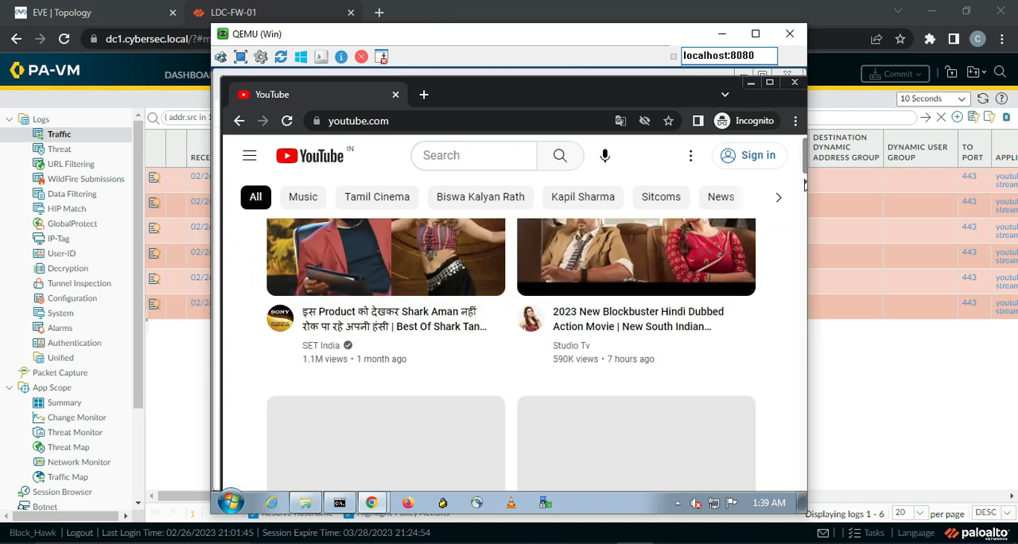
{"action": "scroll", "coordinate": [803, 167], "scroll_direction": "up", "scroll_amount": 3}
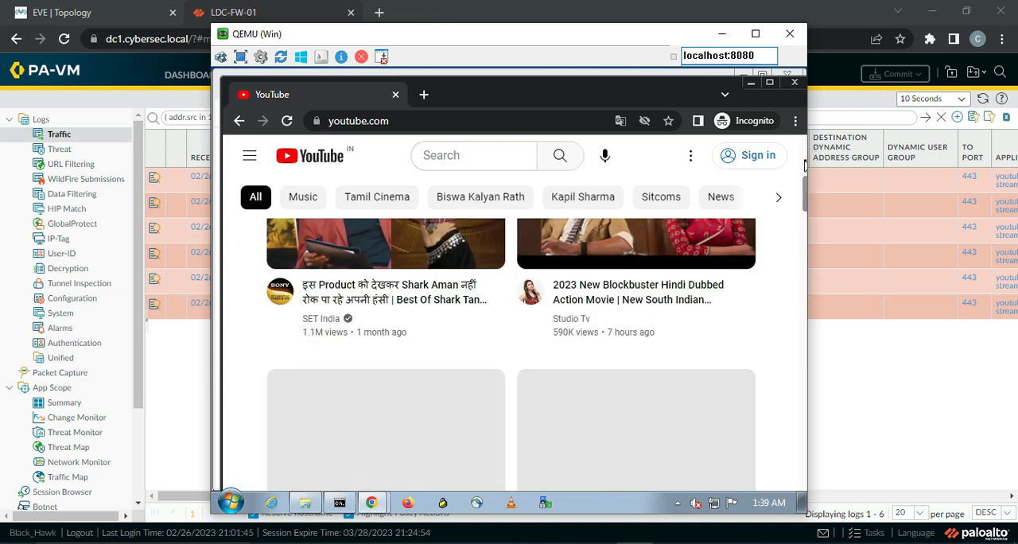
{"action": "left_click", "coordinate": [380, 262]}
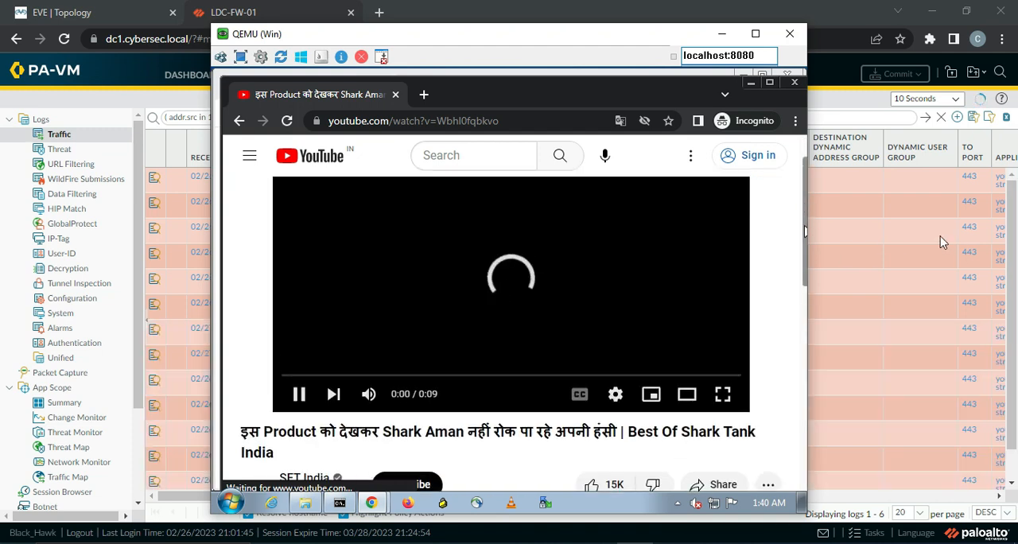
Switch to the firewall to check the youtube-streaming logs' action and rule, and return to the QEMU Windows machine to skip the video's ad
{"action": "left_click", "coordinate": [1011, 243]}
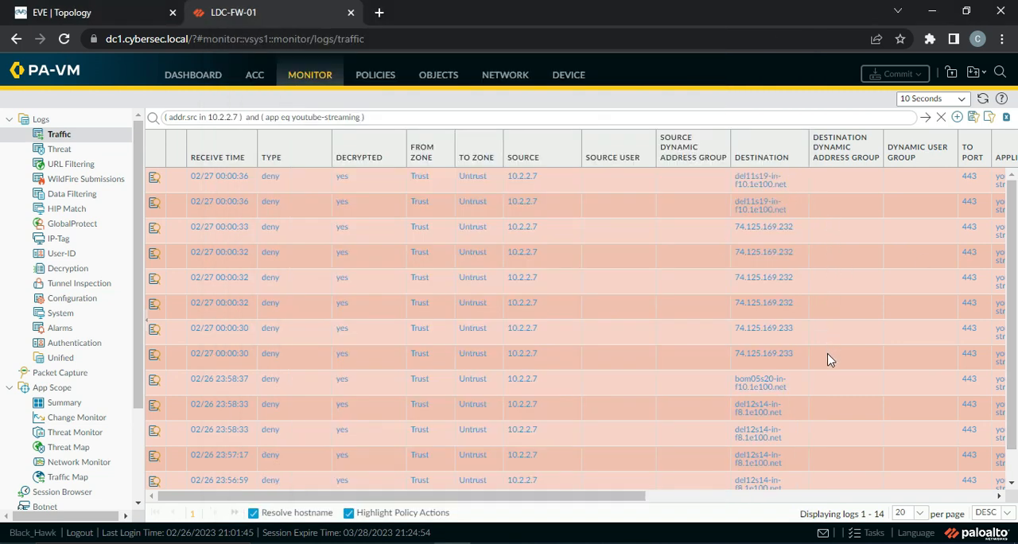
{"action": "left_click_drag", "start_coordinate": [589, 499], "coordinate": [783, 499]}
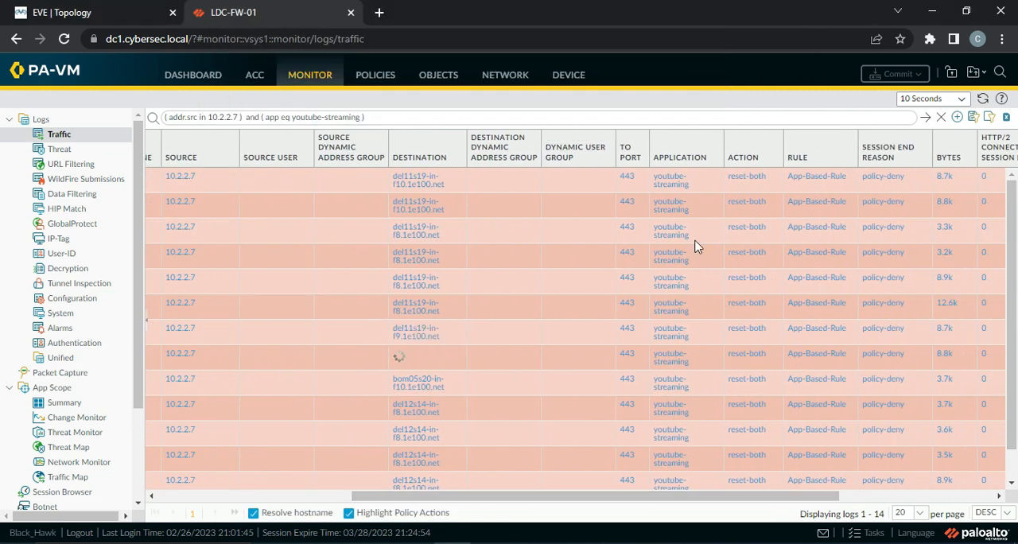
{"action": "key", "text": "alt+Tab"}
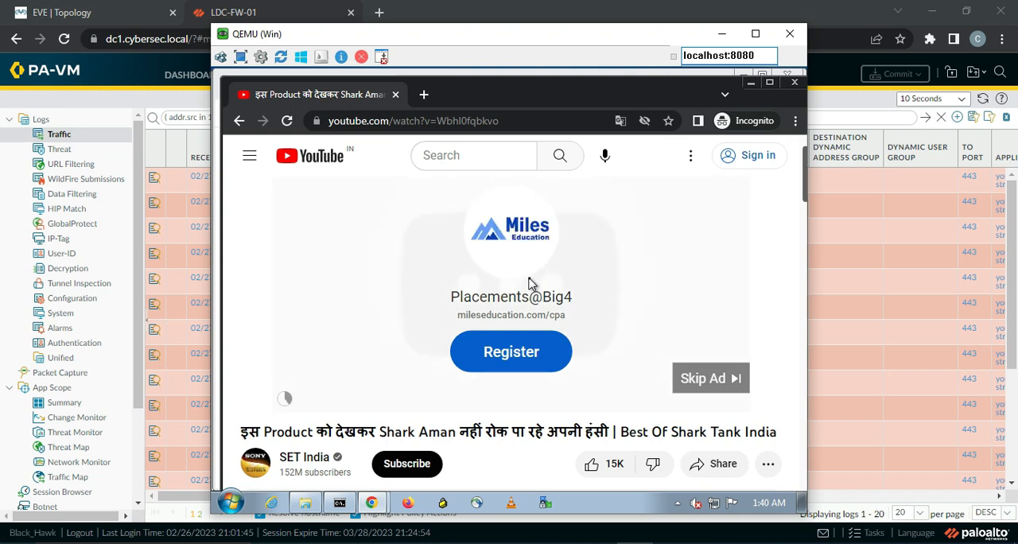
{"action": "left_click", "coordinate": [721, 396]}
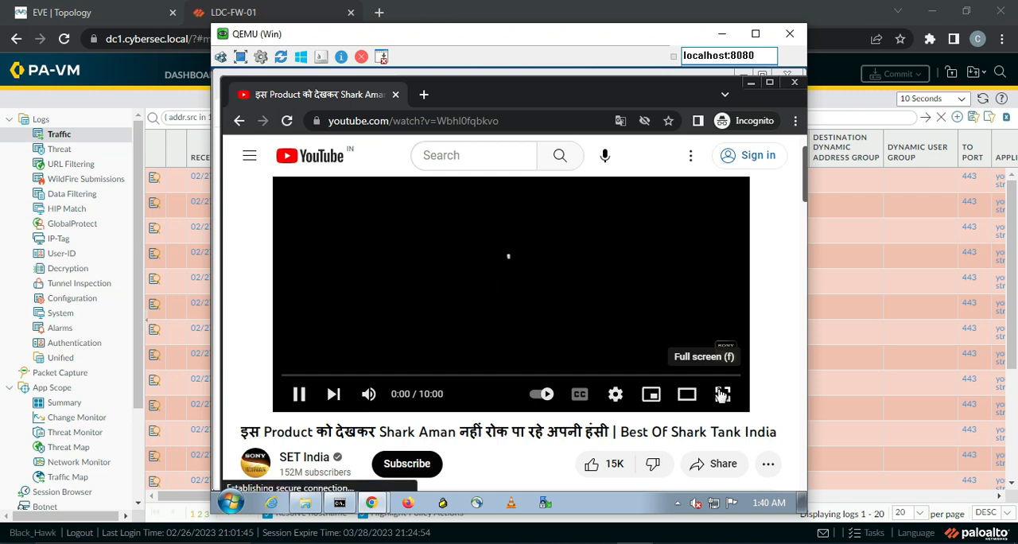
Recheck the newest youtube-streaming logs' rule and session end reason on the firewall, and dismiss YouTube's signed-out notice on the QEMU Windows machine
{"action": "left_click", "coordinate": [1012, 300]}
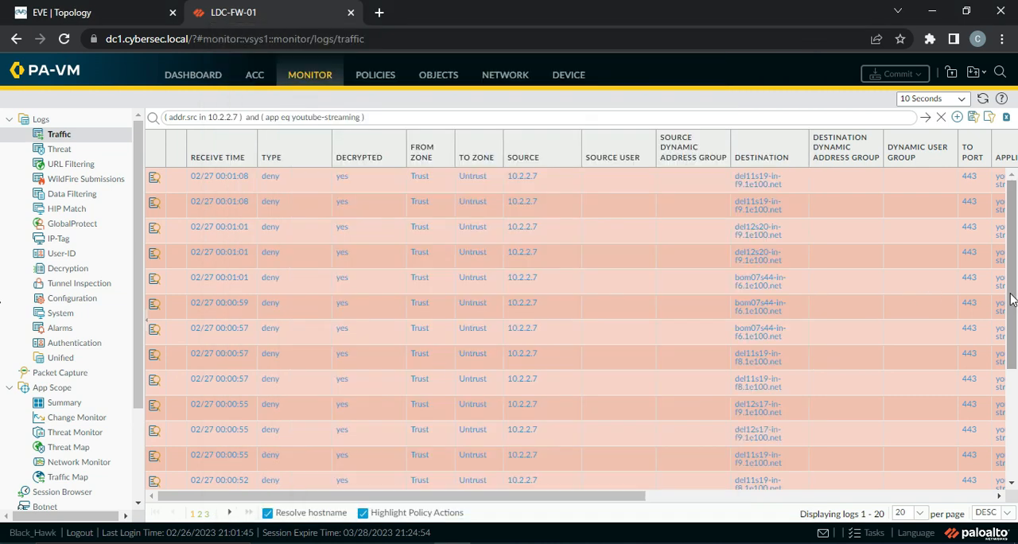
{"action": "left_click_drag", "start_coordinate": [587, 504], "coordinate": [795, 504]}
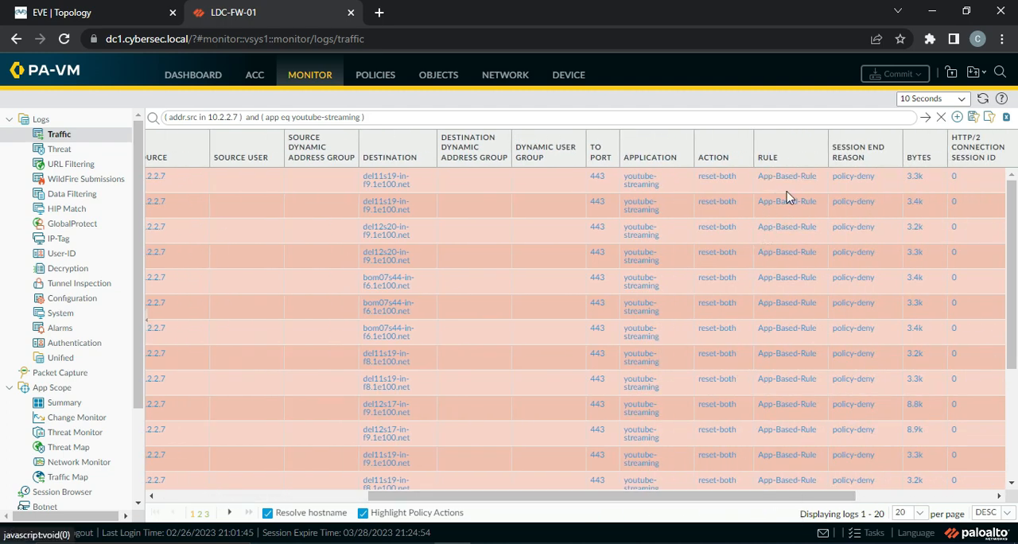
{"action": "key", "text": "alt+Tab"}
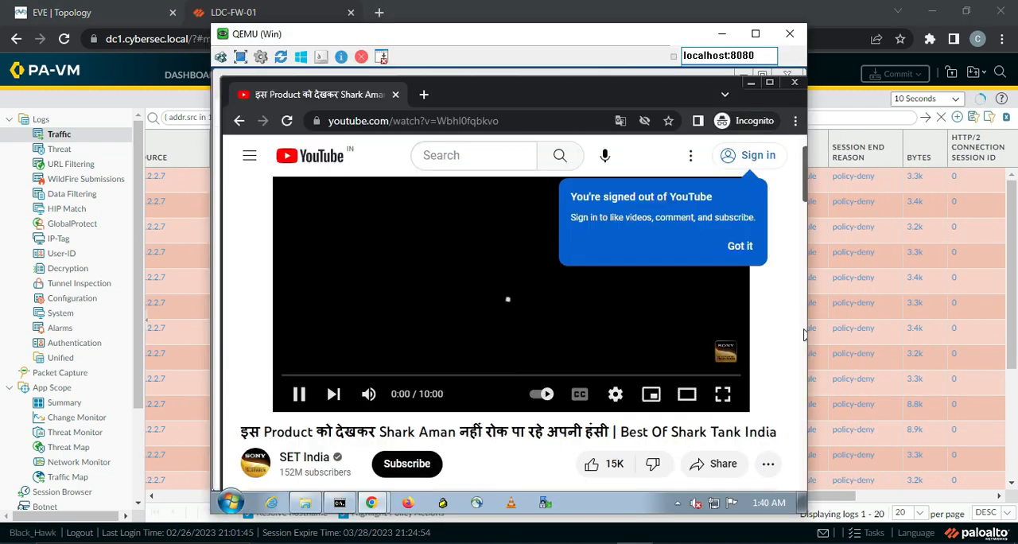
{"action": "left_click", "coordinate": [750, 251]}
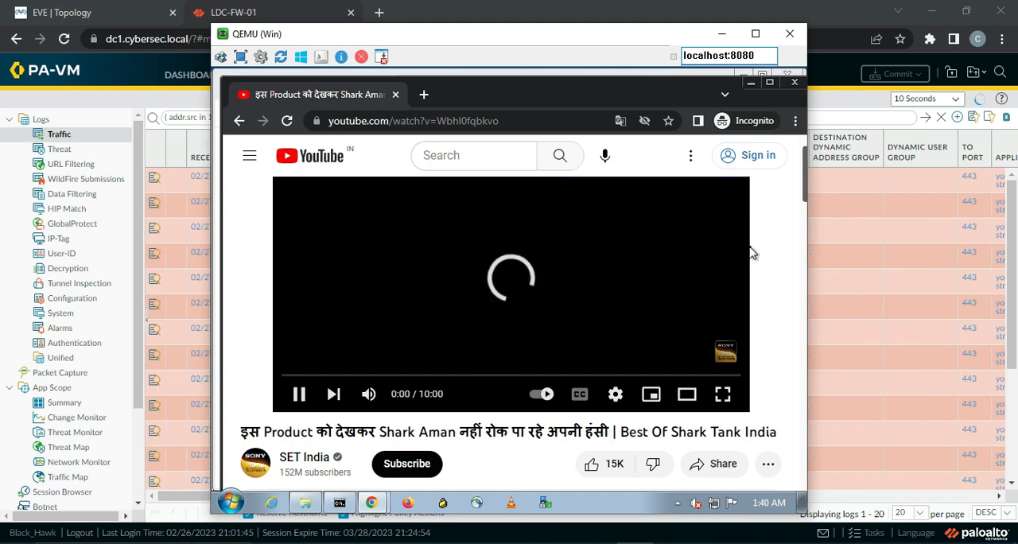
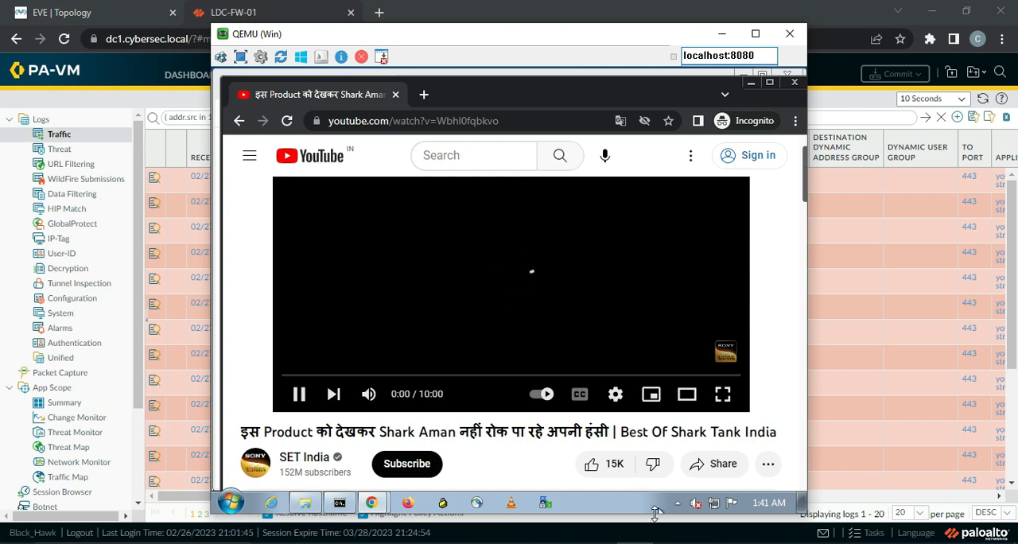
Switch to Microsoft Whiteboard, write underlined DNS and PING labels below the Internet cloud, and draw arrows pointing at both
{"action": "key", "text": "alt+Tab"}
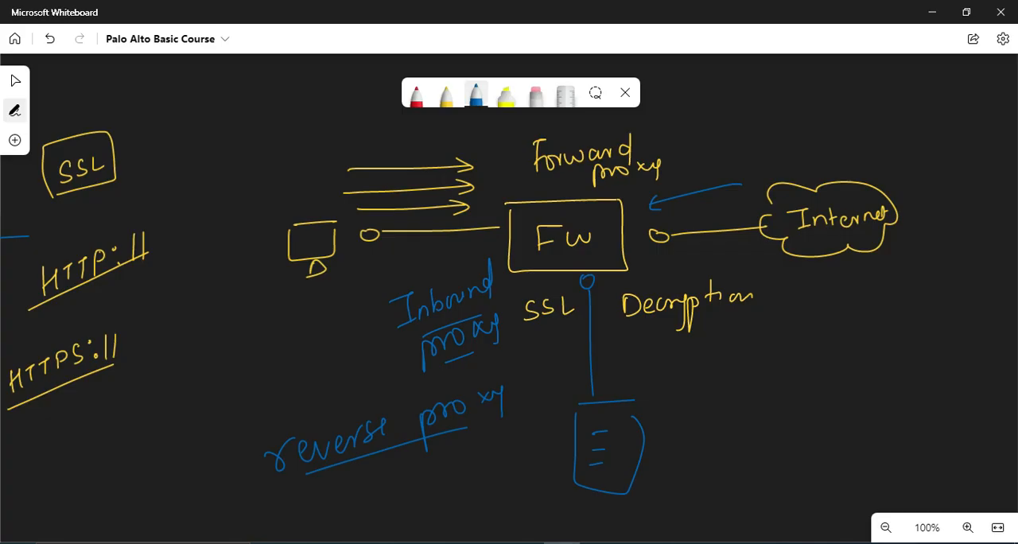
{"action": "mouse_move", "coordinate": [804, 347]}
{"action": "left_mouse_down"}
{"action": "mouse_move", "coordinate": [813, 362]}
{"action": "mouse_move", "coordinate": [861, 346]}
{"action": "mouse_move", "coordinate": [851, 362]}
{"action": "left_mouse_up"}
{"action": "mouse_move", "coordinate": [814, 429]}
{"action": "left_mouse_down"}
{"action": "mouse_move", "coordinate": [816, 416]}
{"action": "mouse_move", "coordinate": [860, 393]}
{"action": "mouse_move", "coordinate": [897, 415]}
{"action": "left_mouse_up"}
{"action": "left_click_drag", "start_coordinate": [802, 380], "coordinate": [864, 360]}
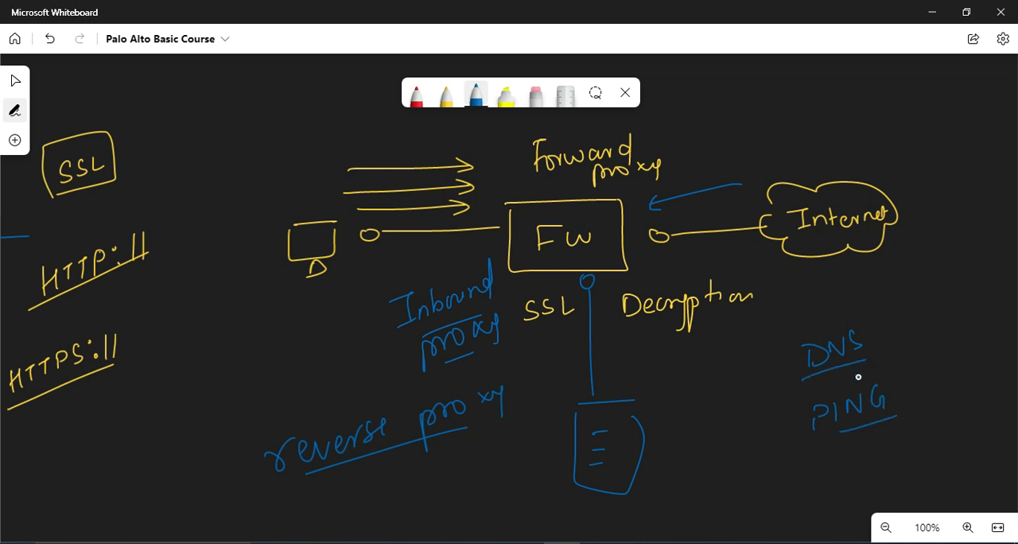
{"action": "mouse_move", "coordinate": [753, 440]}
{"action": "left_mouse_down"}
{"action": "mouse_move", "coordinate": [793, 429]}
{"action": "mouse_move", "coordinate": [789, 438]}
{"action": "left_mouse_up"}
{"action": "mouse_move", "coordinate": [733, 390]}
{"action": "left_mouse_down"}
{"action": "mouse_move", "coordinate": [772, 375]}
{"action": "mouse_move", "coordinate": [761, 387]}
{"action": "left_mouse_up"}
{"action": "mouse_move", "coordinate": [876, 288]}
{"action": "left_mouse_down"}
{"action": "mouse_move", "coordinate": [889, 367]}
{"action": "mouse_move", "coordinate": [898, 368]}
{"action": "left_mouse_up"}
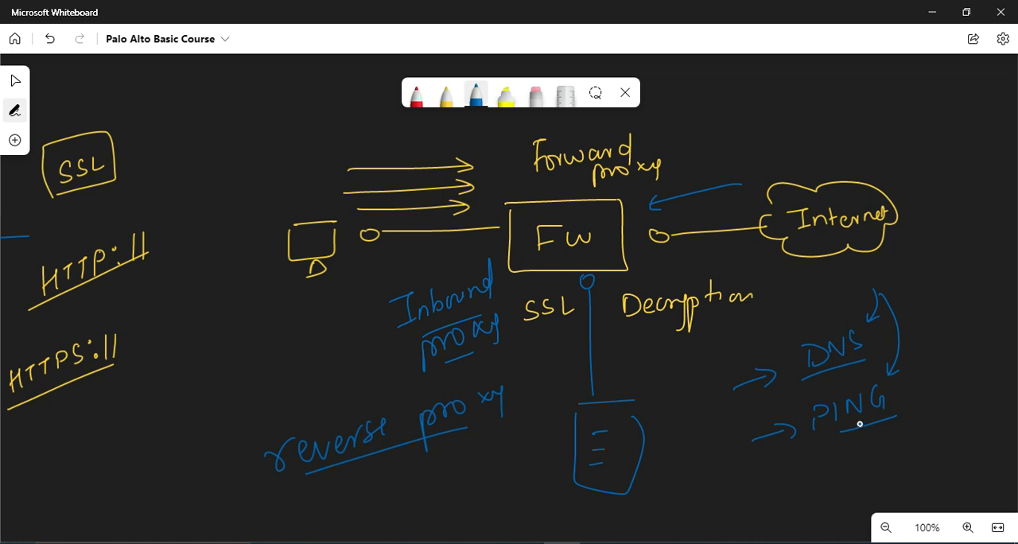
Return to the firewall, filter the 10.2.2.7 traffic logs to application dns, and check their application, action and rule
{"action": "left_click", "coordinate": [637, 543]}
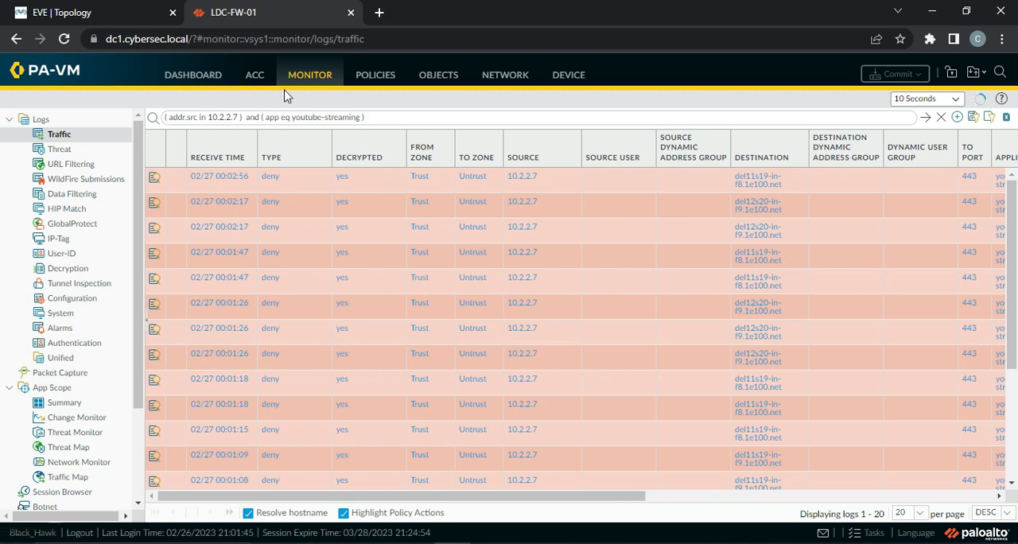
{"action": "left_click", "coordinate": [378, 75]}
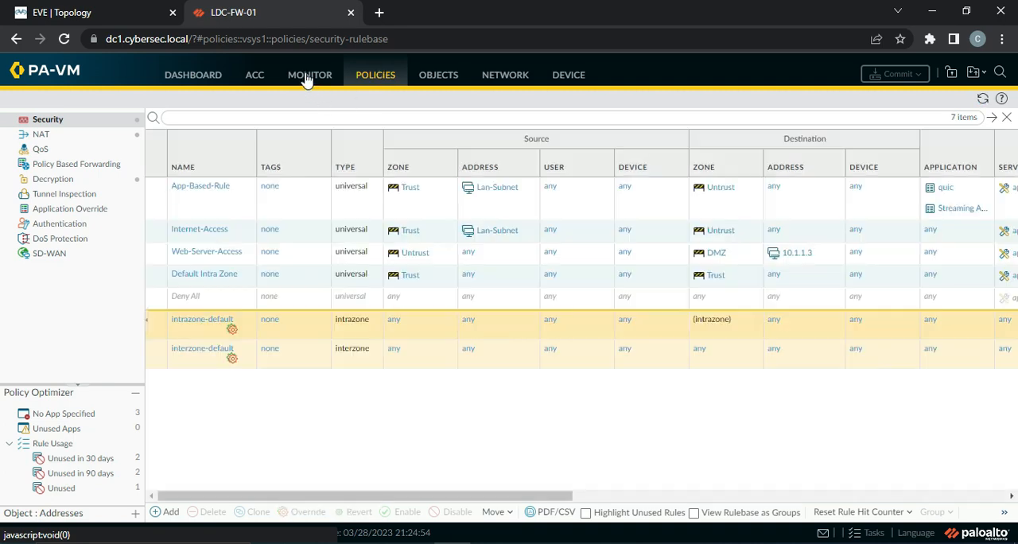
{"action": "left_click", "coordinate": [308, 75]}
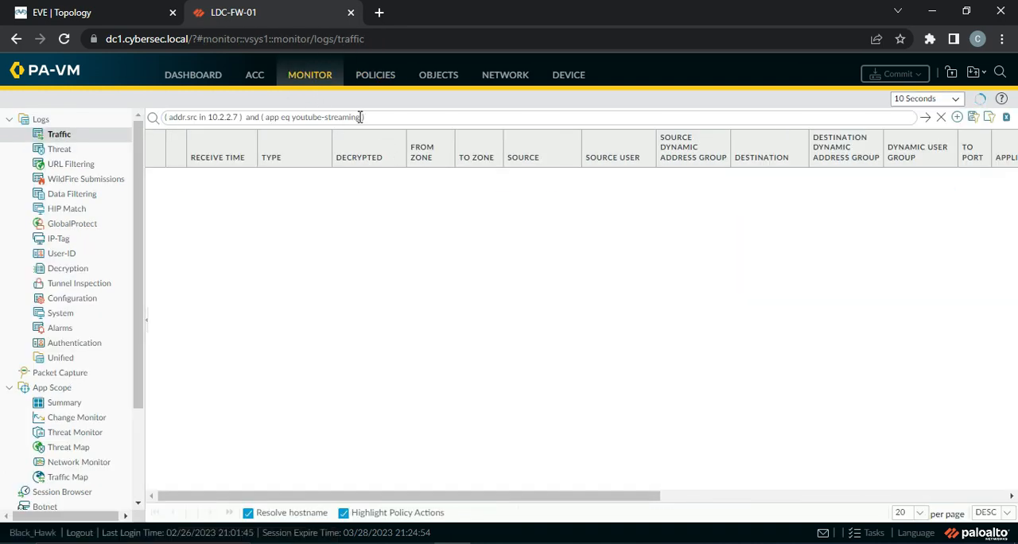
{"action": "key", "text": "BackSpace"}
{"action": "key", "text": "BackSpace"}
{"action": "key", "text": "BackSpace"}
{"action": "key", "text": "BackSpace"}
{"action": "key", "text": "BackSpace"}
{"action": "key", "text": "BackSpace"}
{"action": "key", "text": "BackSpace"}
{"action": "key", "text": "BackSpace"}
{"action": "key", "text": "BackSpace"}
{"action": "key", "text": "BackSpace"}
{"action": "key", "text": "BackSpace"}
{"action": "key", "text": "BackSpace"}
{"action": "key", "text": "BackSpace"}
{"action": "key", "text": "BackSpace"}
{"action": "key", "text": "BackSpace"}
{"action": "key", "text": "BackSpace"}
{"action": "type", "text": "dns"}
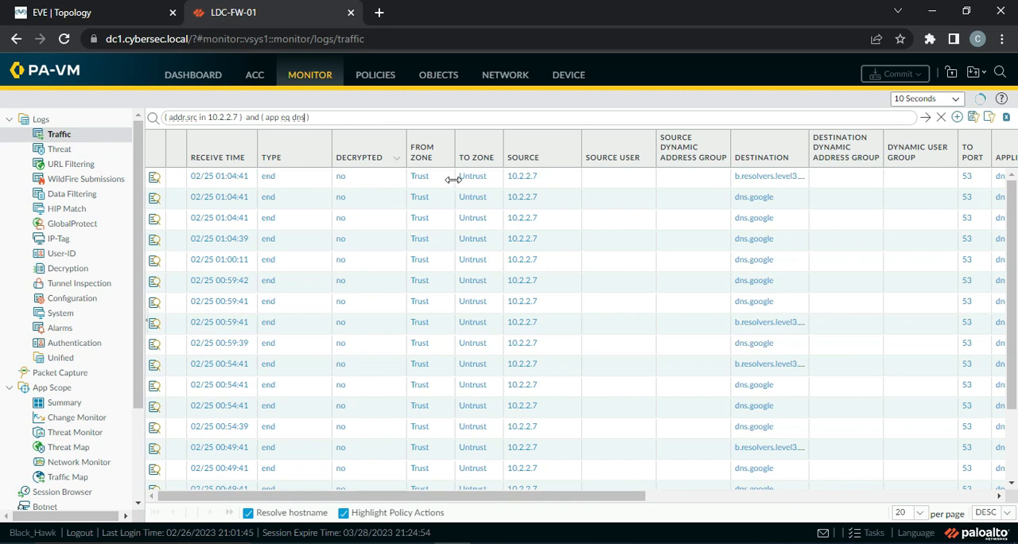
{"action": "left_click_drag", "start_coordinate": [562, 498], "coordinate": [792, 521]}
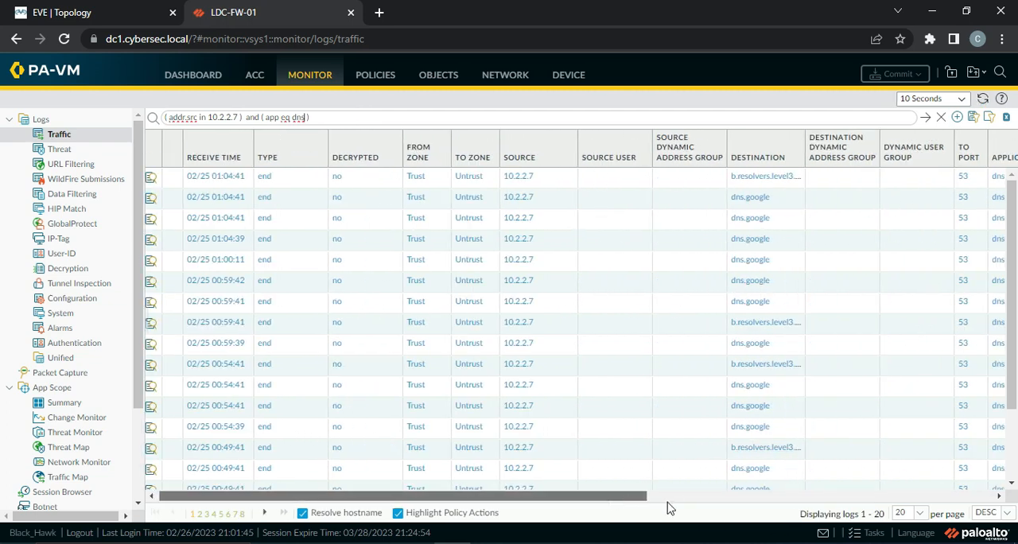
{"action": "left_click_drag", "start_coordinate": [671, 498], "coordinate": [765, 498]}
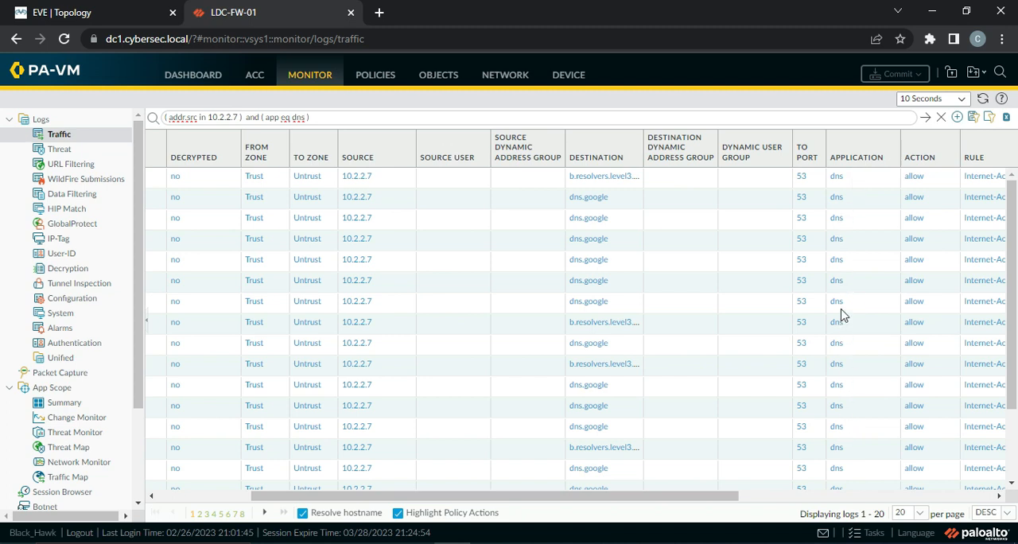
Add an application override policy rule named DNS-App-Override
{"action": "left_click", "coordinate": [372, 75]}
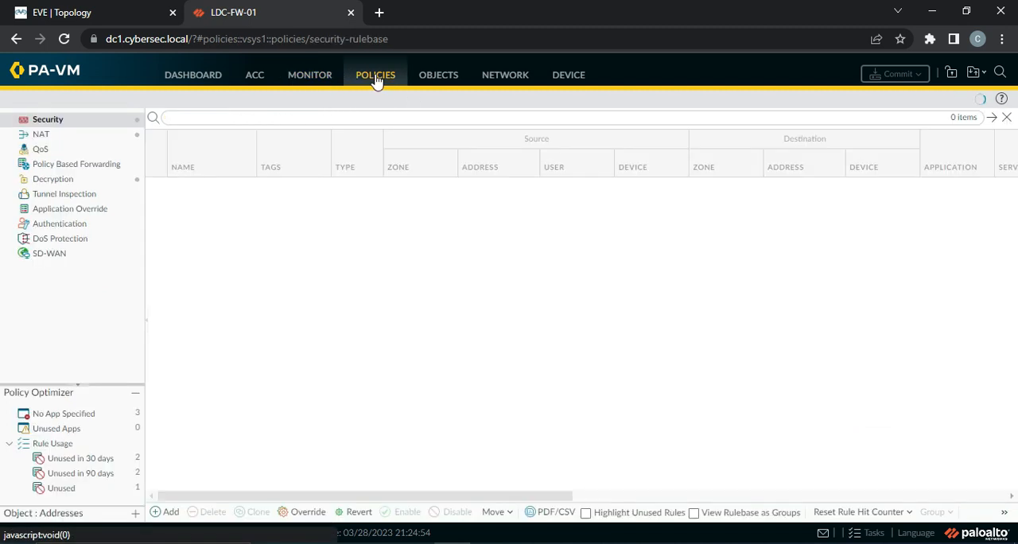
{"action": "left_click", "coordinate": [77, 210]}
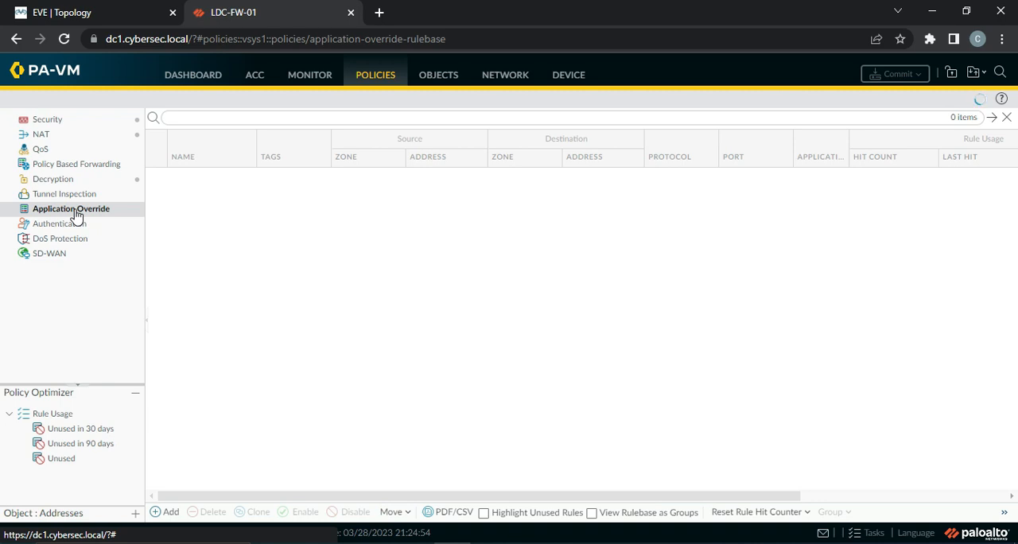
{"action": "left_click", "coordinate": [161, 513]}
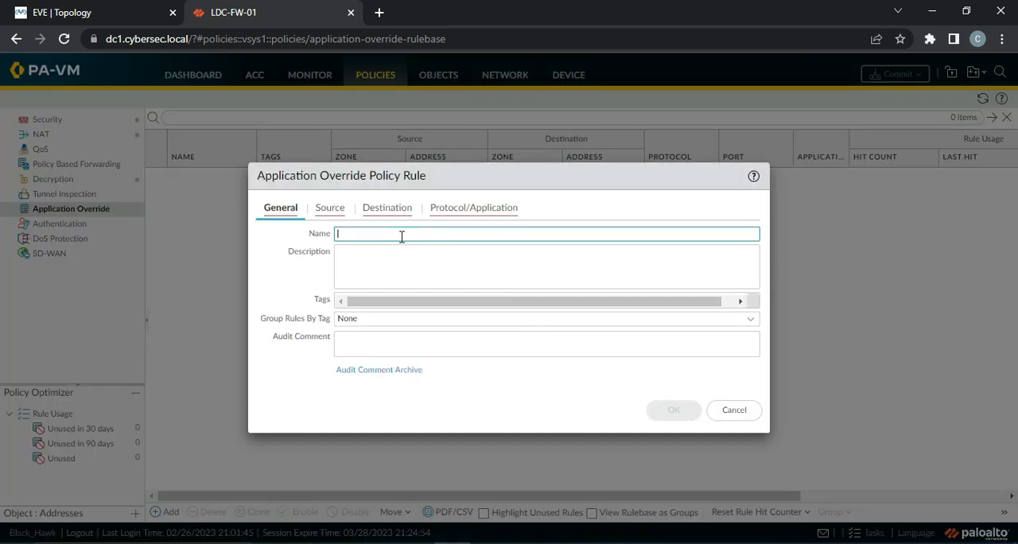
{"action": "type", "text": "D"}
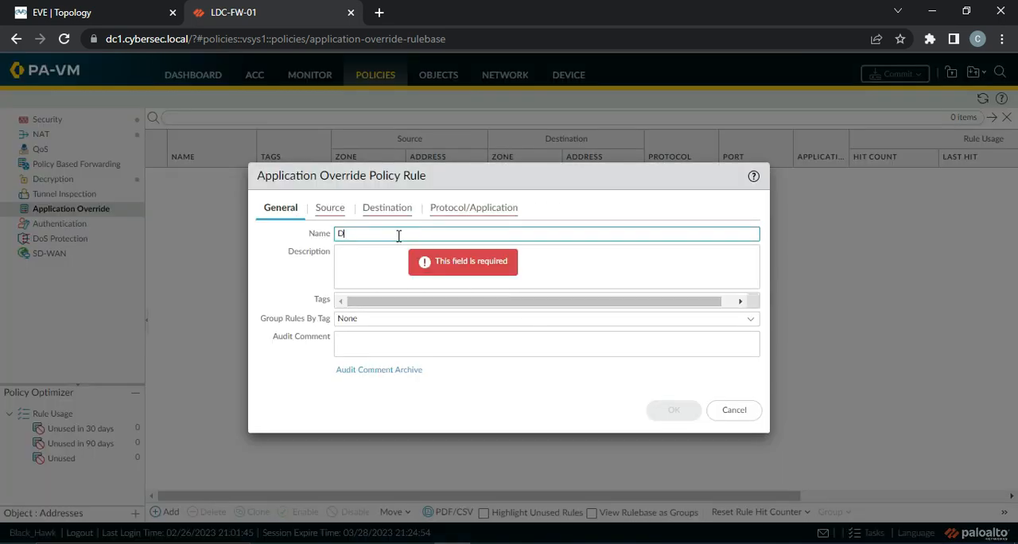
{"action": "type", "text": "NS-App-Override"}
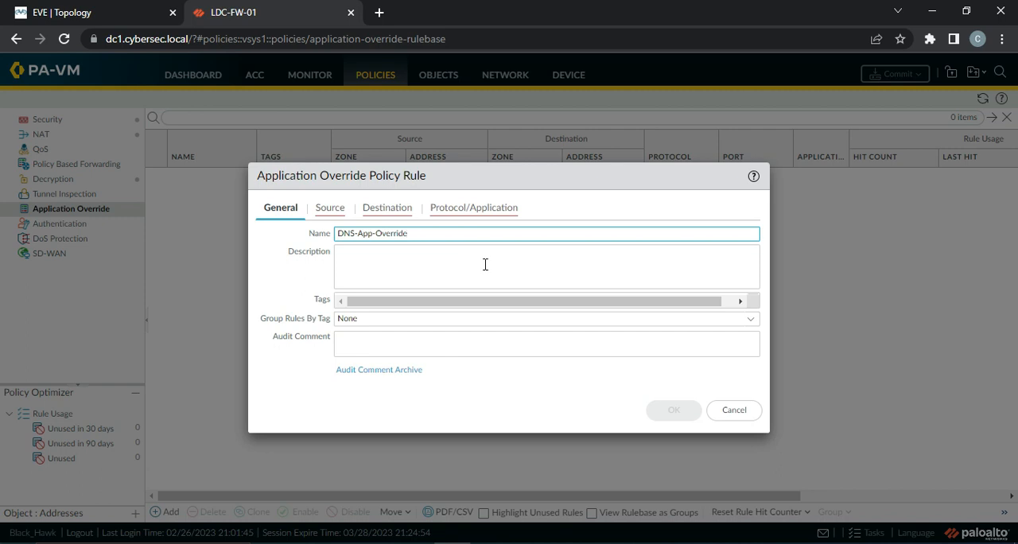
Set the override rule's source to zone Trust and address Lan-Subnet, and its destination zone to Untrust
{"action": "left_click", "coordinate": [333, 208]}
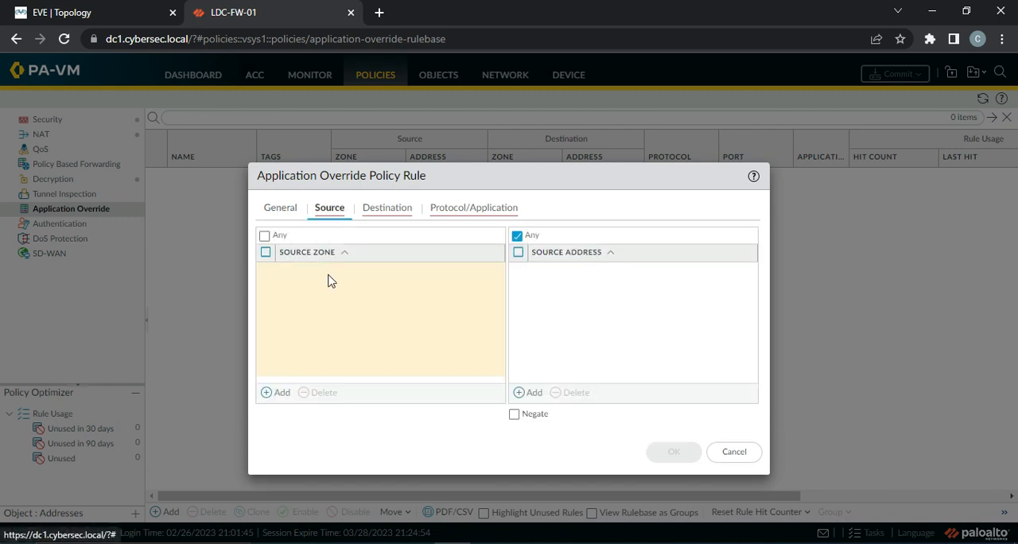
{"action": "left_click", "coordinate": [283, 393]}
{"action": "left_click", "coordinate": [294, 309]}
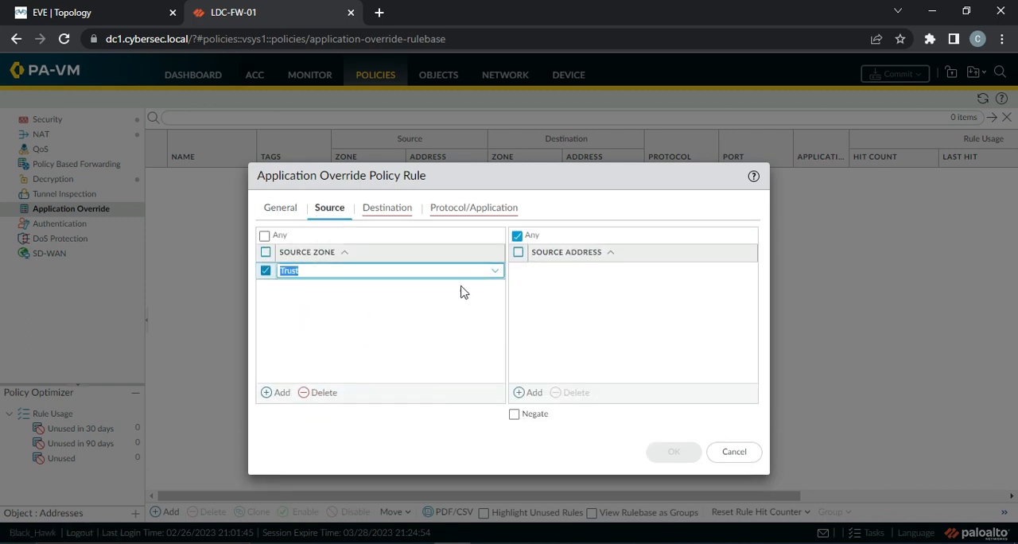
{"action": "left_click", "coordinate": [529, 392]}
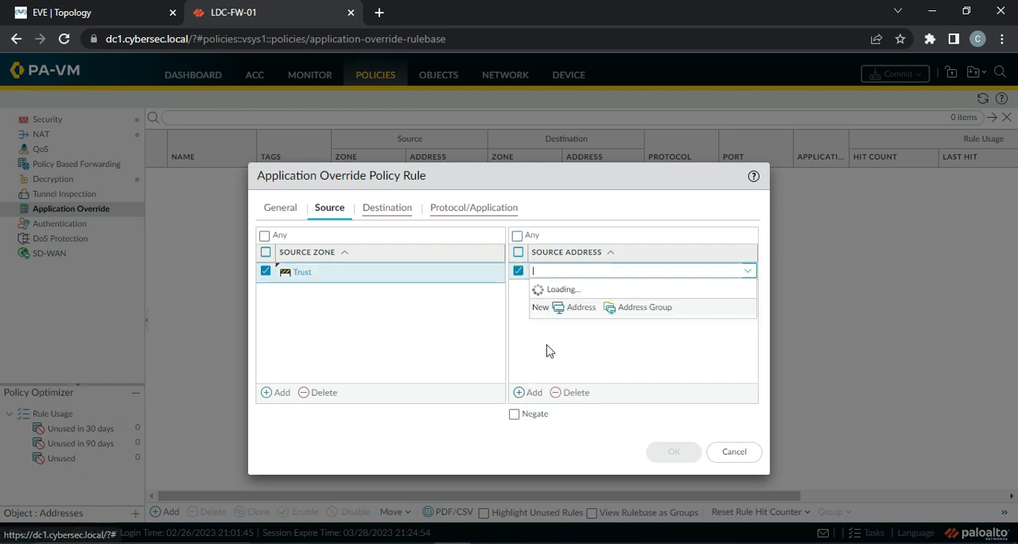
{"action": "left_click", "coordinate": [574, 301]}
{"action": "left_click", "coordinate": [385, 209]}
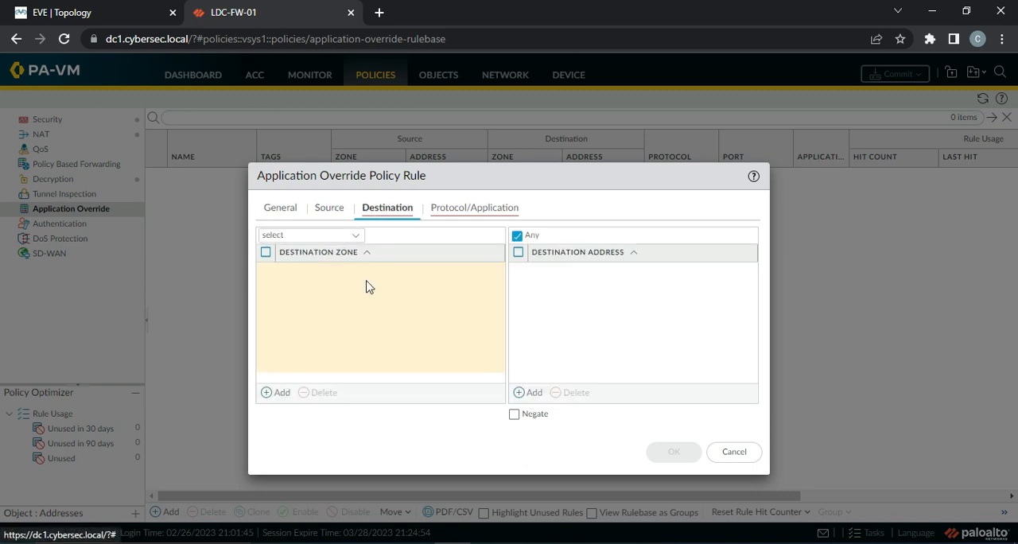
{"action": "left_click", "coordinate": [281, 393]}
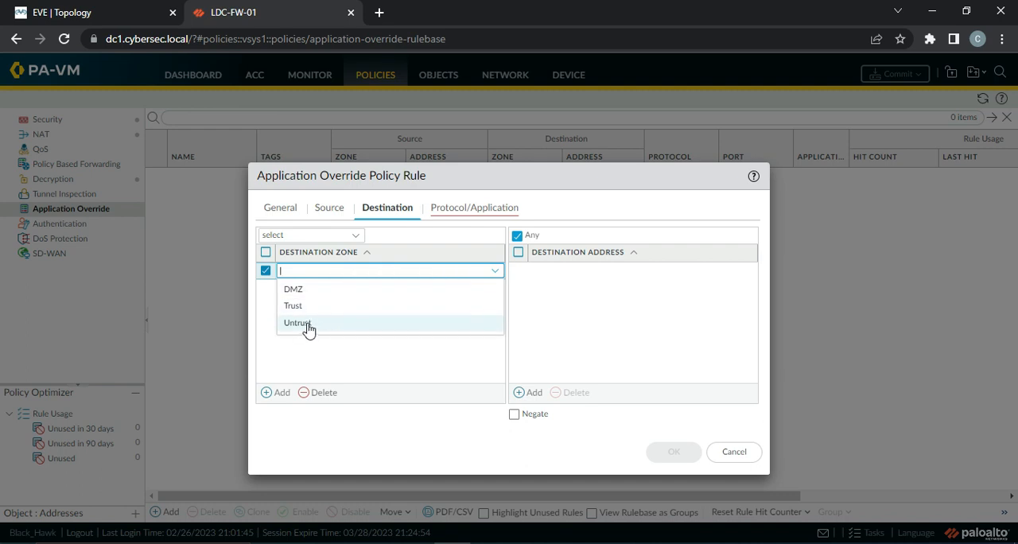
{"action": "left_click", "coordinate": [309, 325]}
Set the override rule's protocol to UDP, port to 53 and application to dns, and save the rule
{"action": "left_click", "coordinate": [459, 210]}
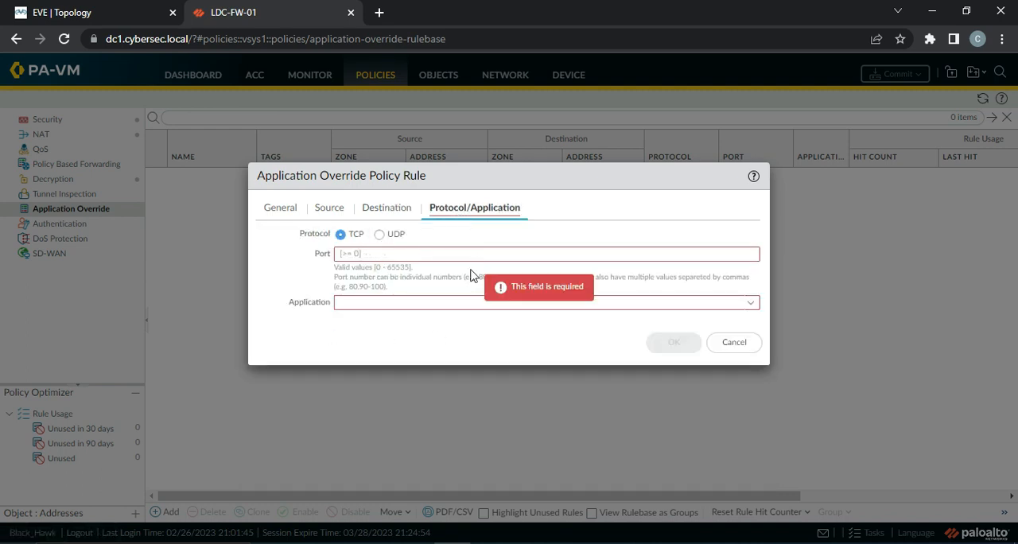
{"action": "left_click", "coordinate": [368, 254]}
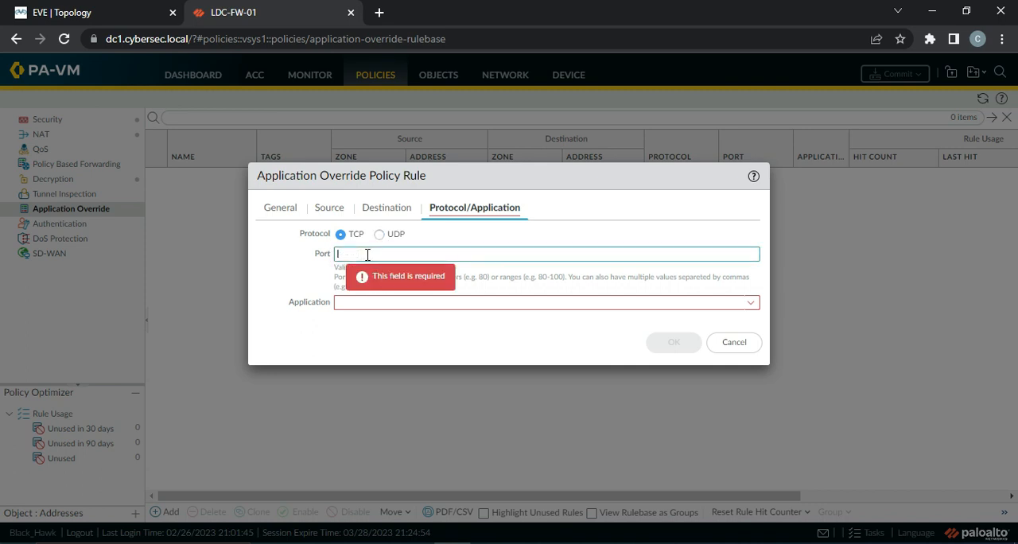
{"action": "type", "text": "53"}
{"action": "left_click", "coordinate": [379, 235]}
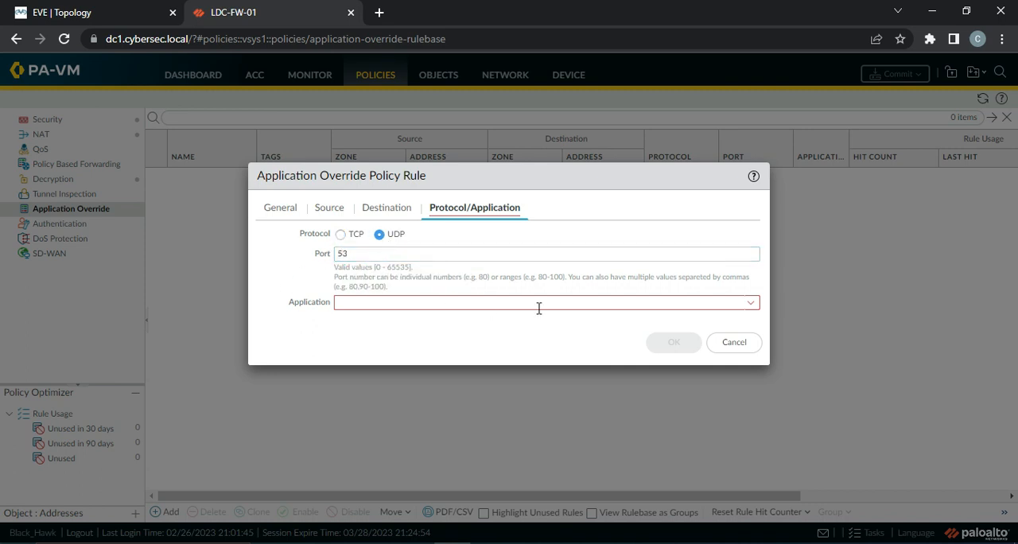
{"action": "left_click", "coordinate": [749, 306]}
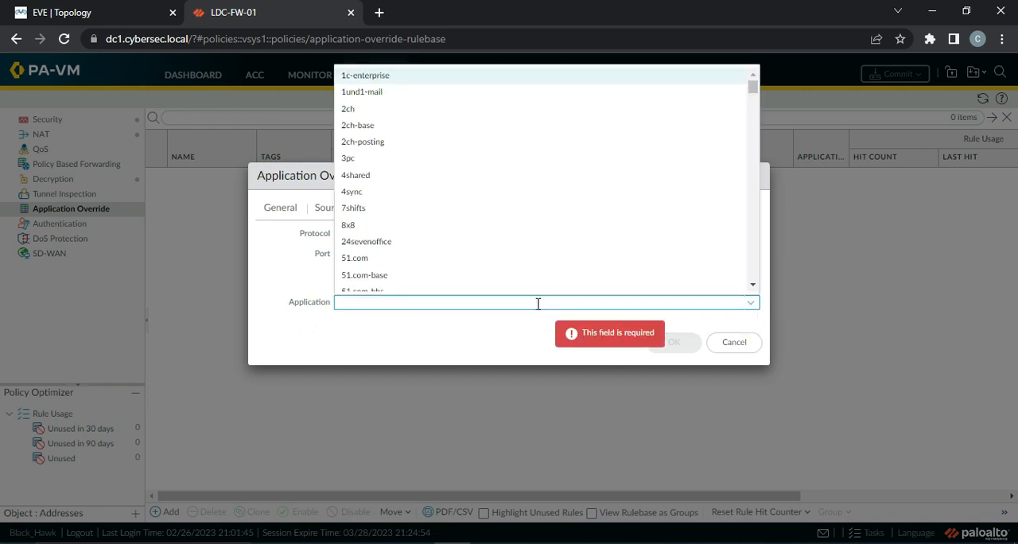
{"action": "type", "text": "dns"}
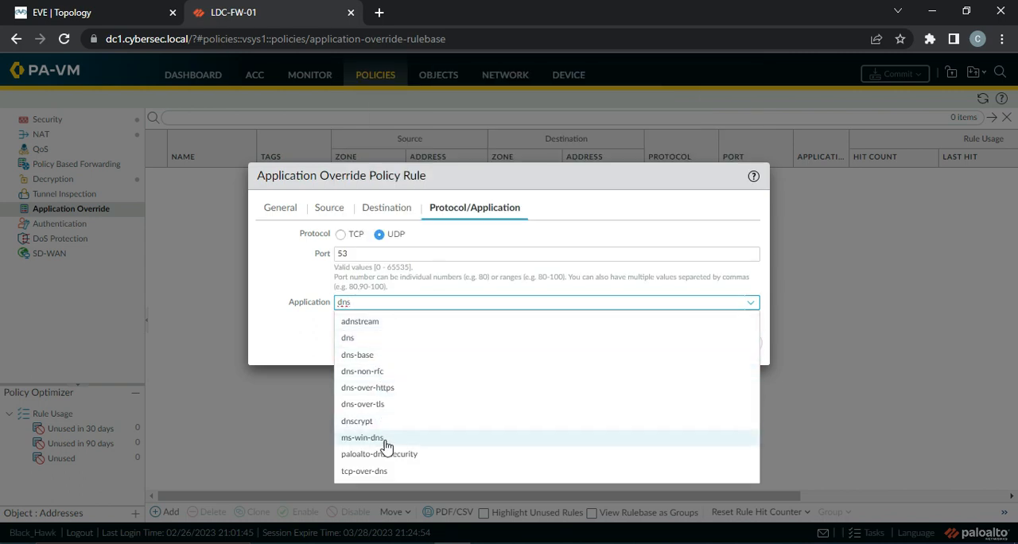
{"action": "left_click", "coordinate": [362, 337]}
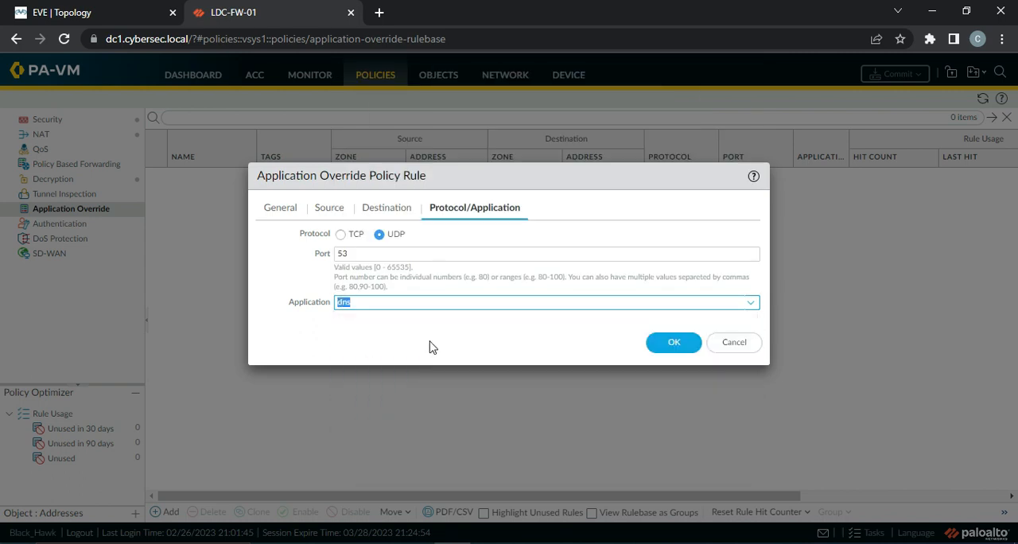
{"action": "left_click", "coordinate": [674, 342]}
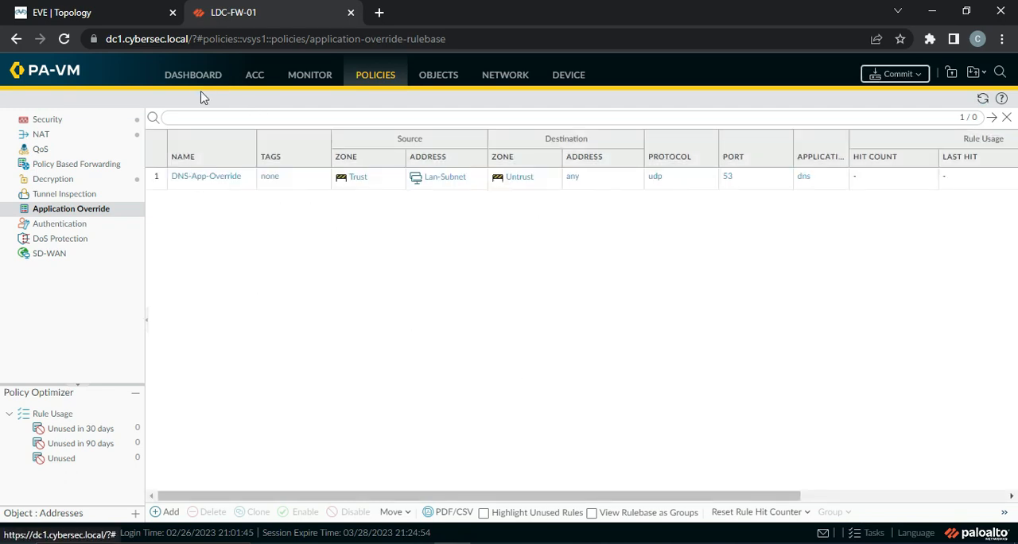
Examine the detailed view of the newest dns traffic log, including its rule, session end reason and packet details, and close it
{"action": "left_click", "coordinate": [314, 80]}
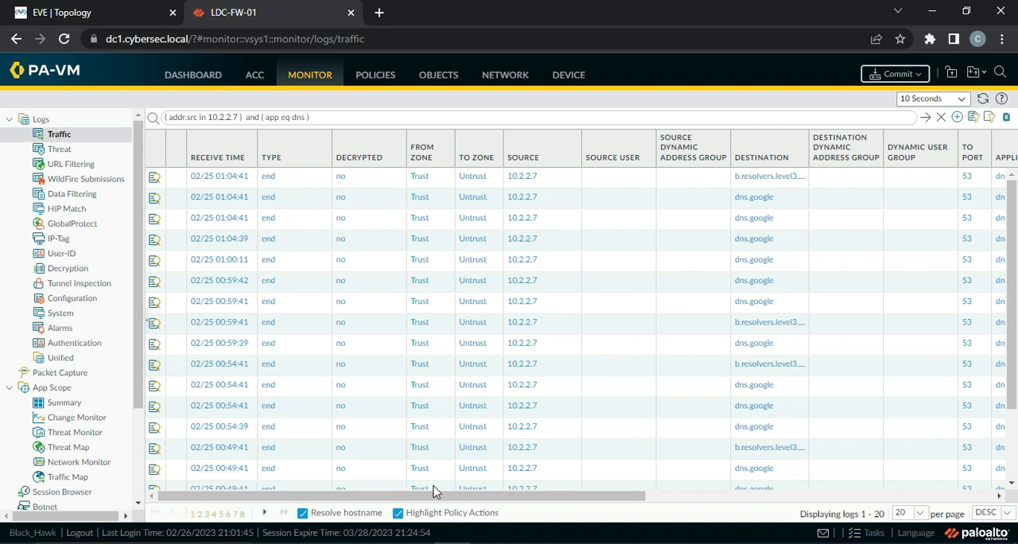
{"action": "left_click_drag", "start_coordinate": [438, 496], "coordinate": [433, 521]}
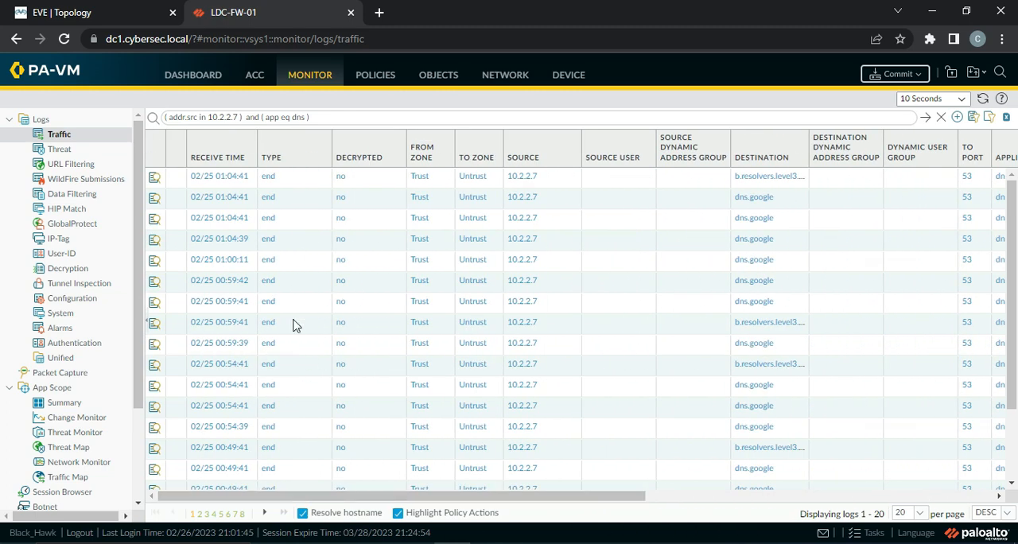
{"action": "left_click", "coordinate": [153, 183]}
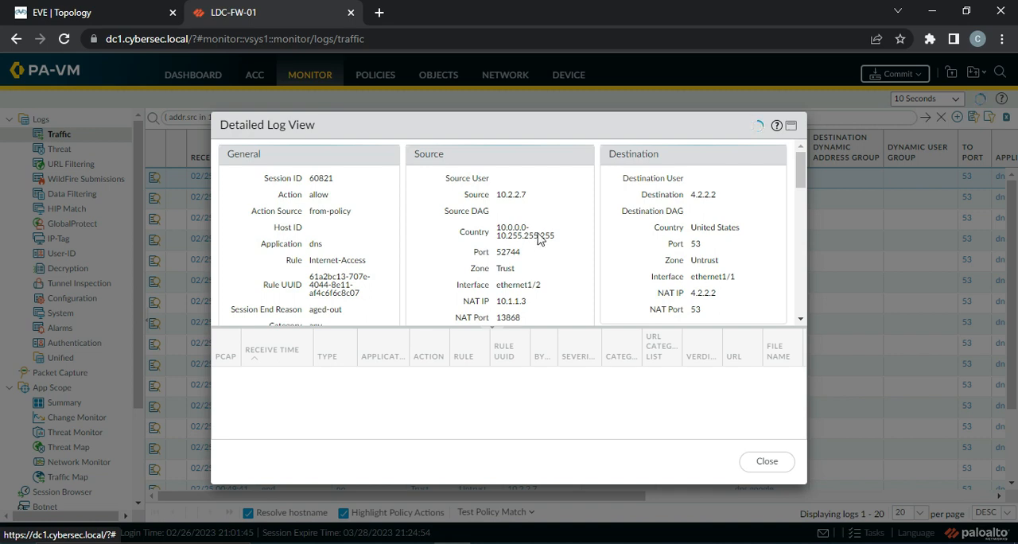
{"action": "scroll", "coordinate": [554, 265], "scroll_direction": "down", "scroll_amount": 1}
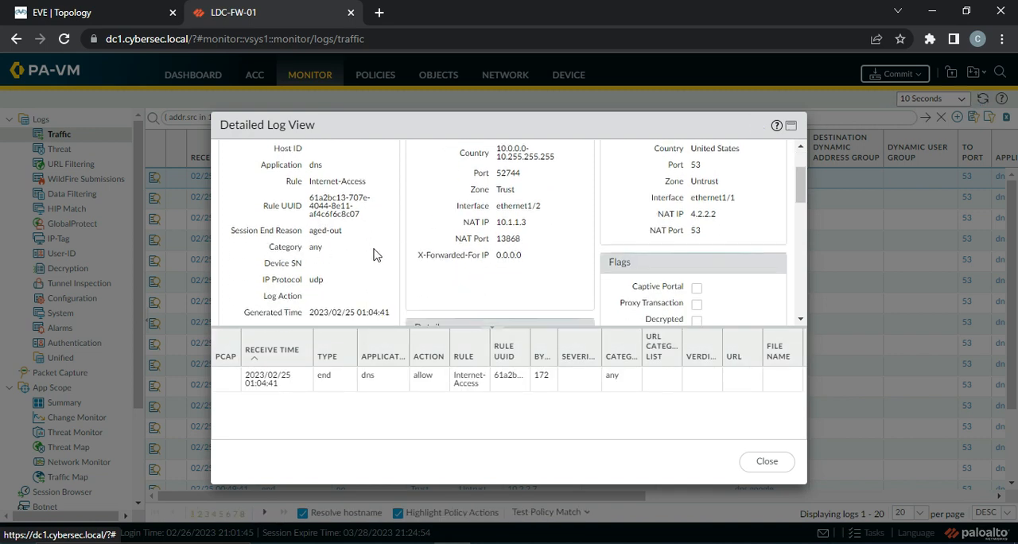
{"action": "scroll", "coordinate": [376, 254], "scroll_direction": "down", "scroll_amount": 2}
{"action": "scroll", "coordinate": [514, 239], "scroll_direction": "down", "scroll_amount": 1}
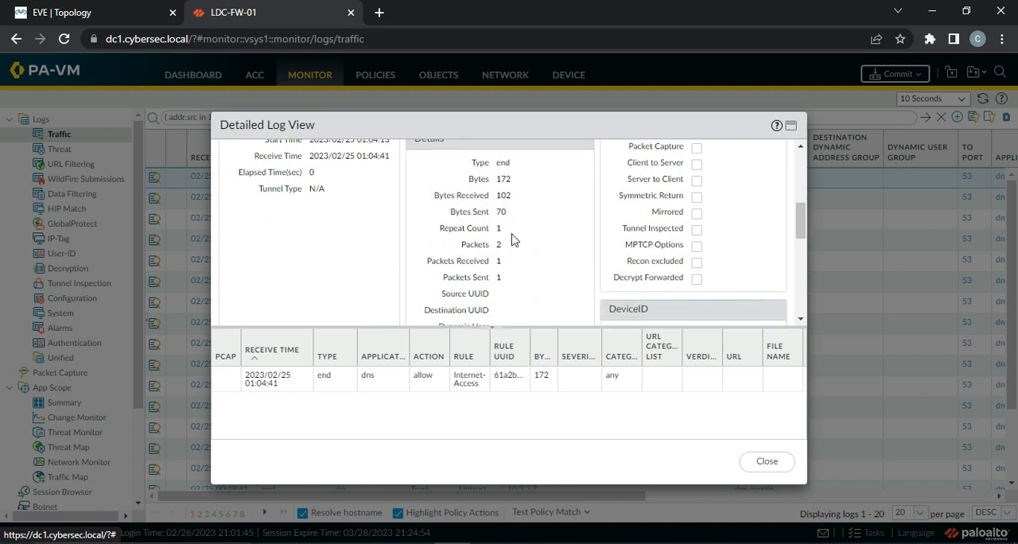
{"action": "scroll", "coordinate": [567, 248], "scroll_direction": "down", "scroll_amount": 2}
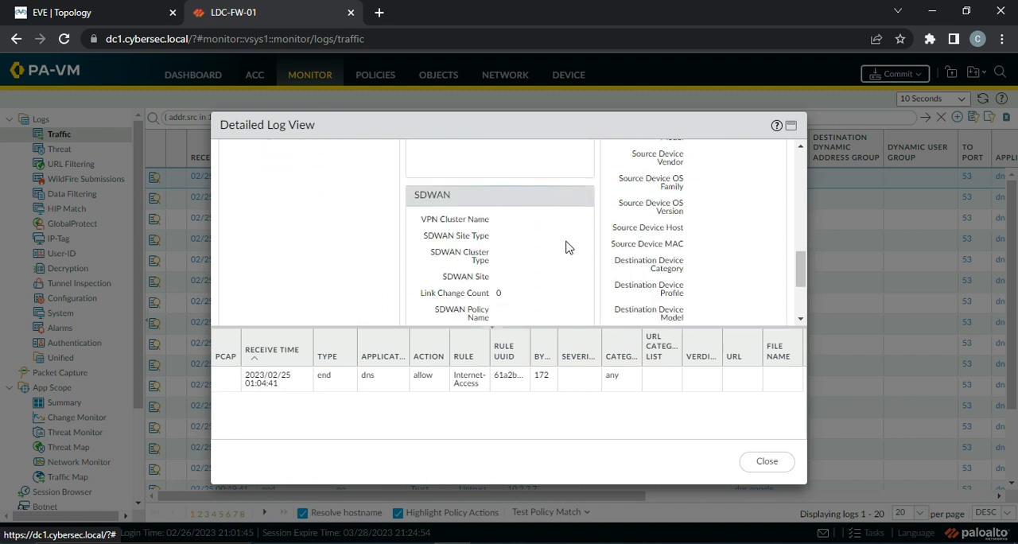
{"action": "scroll", "coordinate": [567, 265], "scroll_direction": "down", "scroll_amount": 2}
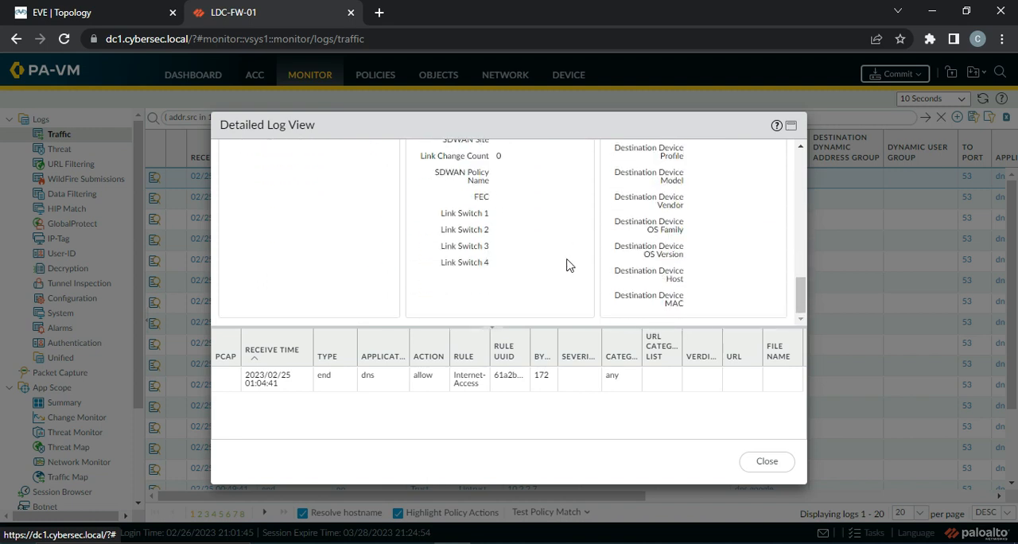
{"action": "scroll", "coordinate": [567, 265], "scroll_direction": "up", "scroll_amount": 6}
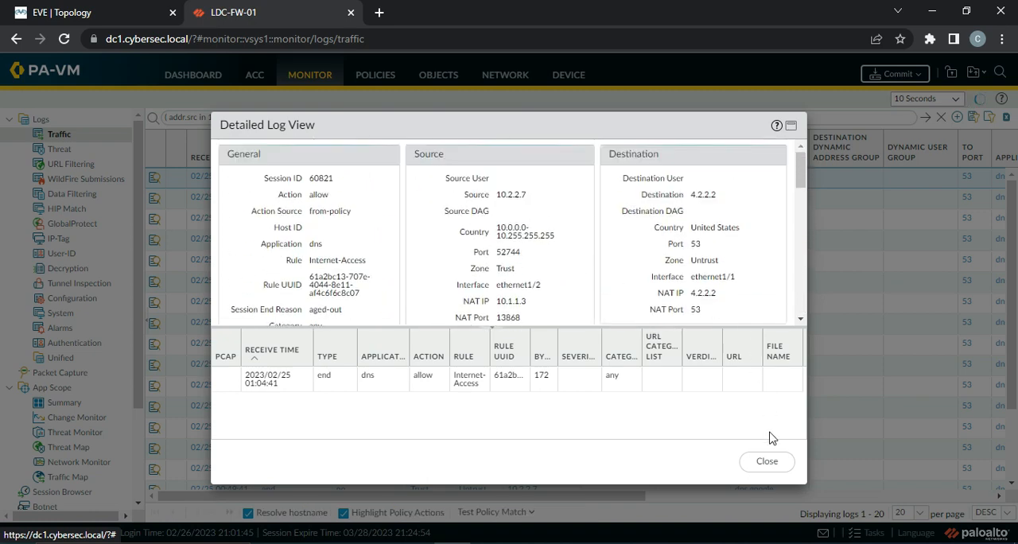
{"action": "left_click", "coordinate": [768, 462]}
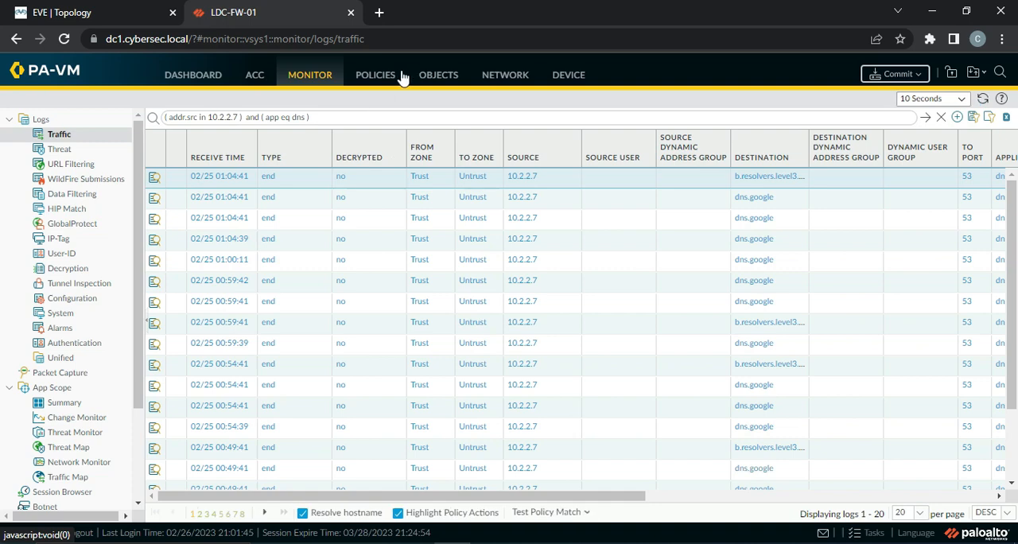
Commit all pending changes to the firewall and close the commit status window
{"action": "left_click", "coordinate": [895, 73]}
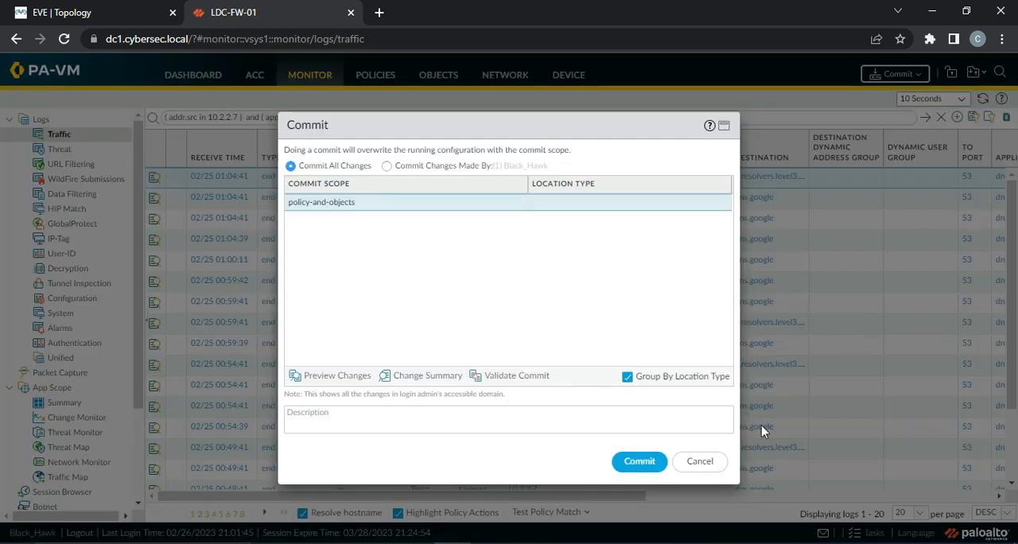
{"action": "left_click", "coordinate": [629, 462]}
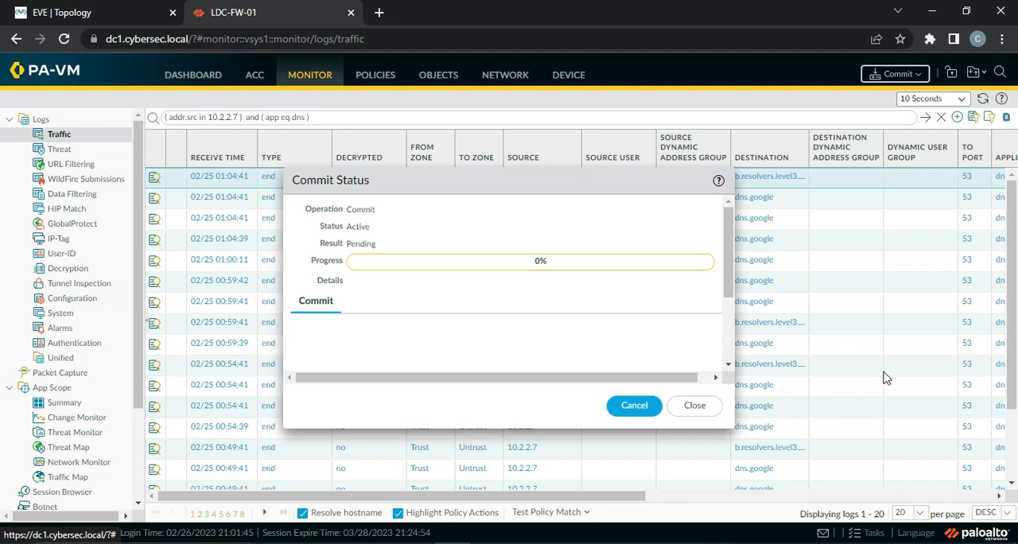
{"action": "left_click", "coordinate": [695, 405]}
View the ACC network activity for the last 15 minutes, then for the last hour
{"action": "left_click", "coordinate": [255, 77]}
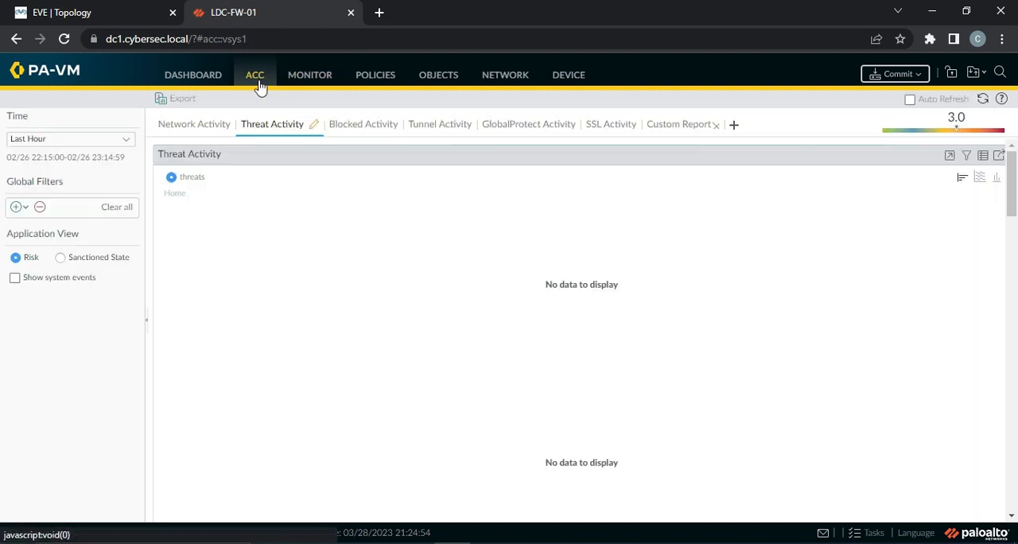
{"action": "left_click", "coordinate": [195, 127]}
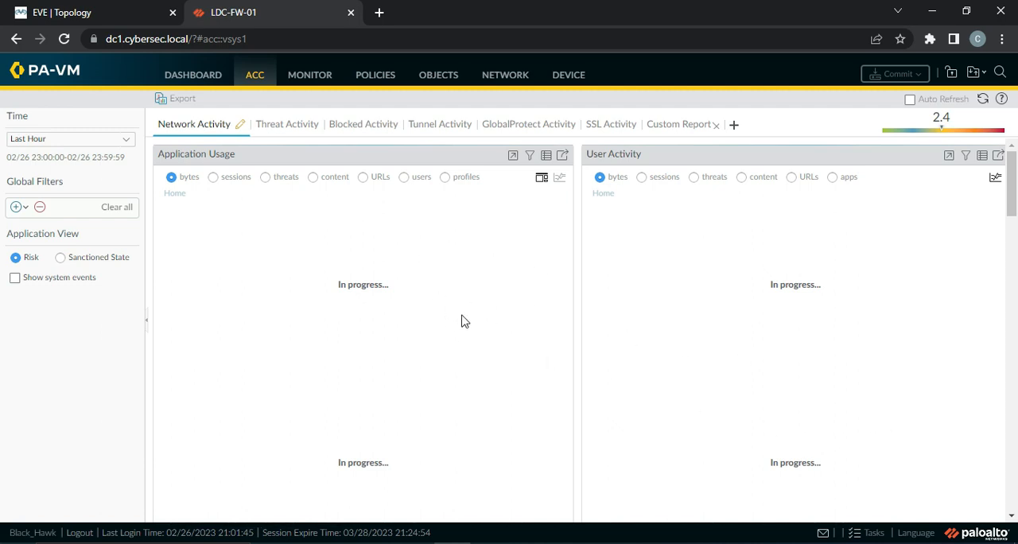
{"action": "left_click", "coordinate": [127, 142]}
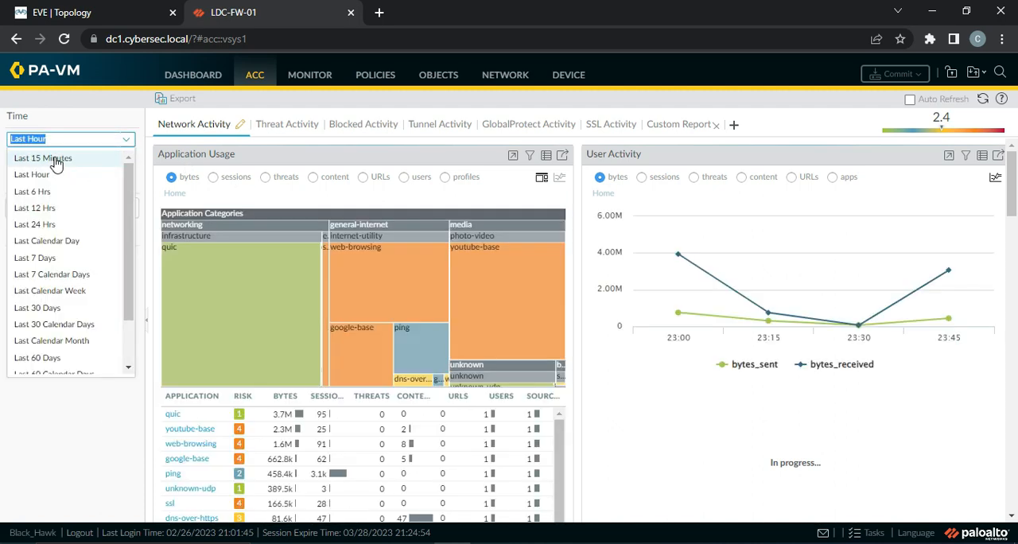
{"action": "left_click", "coordinate": [56, 163]}
{"action": "mouse_move", "coordinate": [410, 353]}
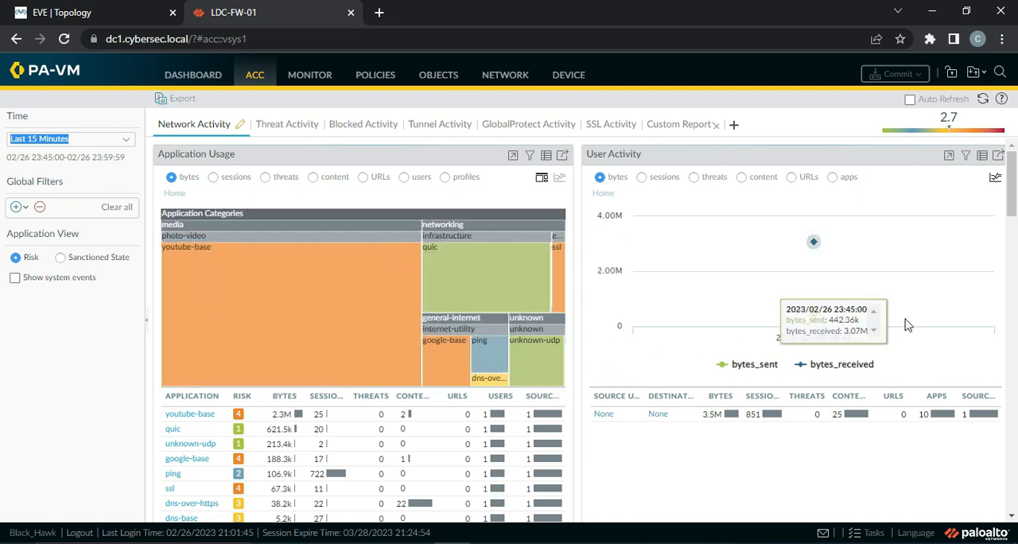
{"action": "left_click", "coordinate": [127, 140]}
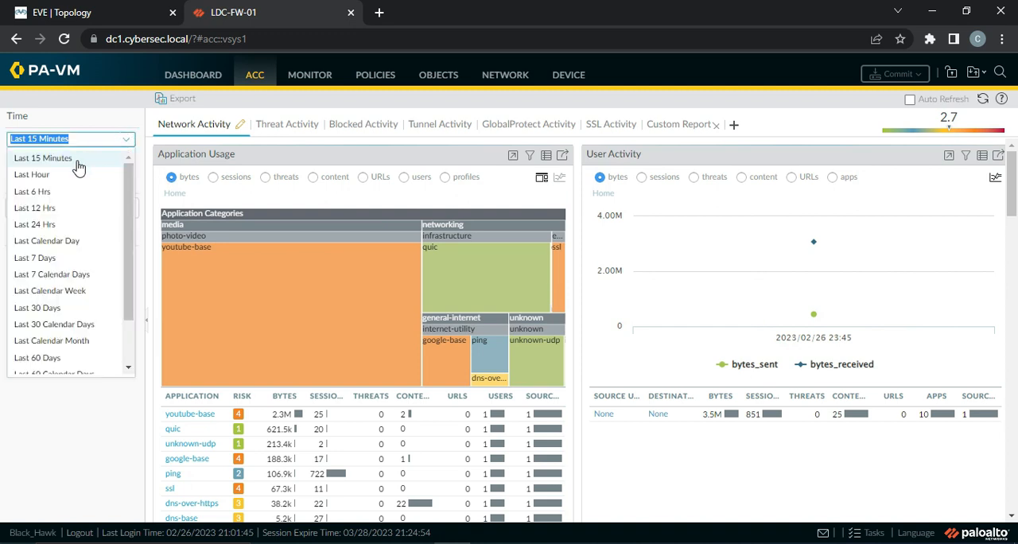
{"action": "left_click", "coordinate": [54, 177]}
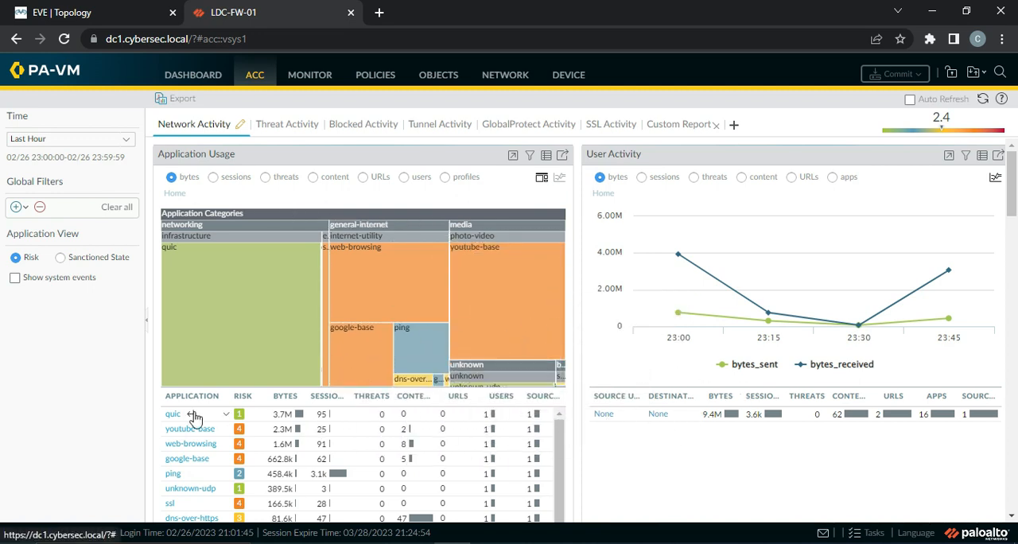
Examine the last hour's network activity, covering application usage, source and destination IPs, regions, rule usage and profile activity
{"action": "scroll", "coordinate": [665, 448], "scroll_direction": "down", "scroll_amount": 2}
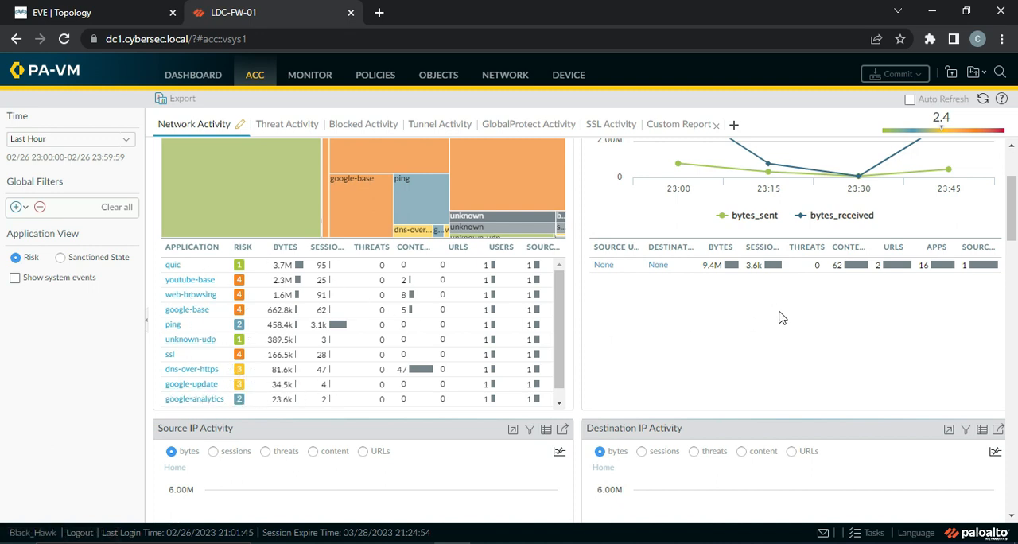
{"action": "scroll", "coordinate": [780, 318], "scroll_direction": "up", "scroll_amount": 2}
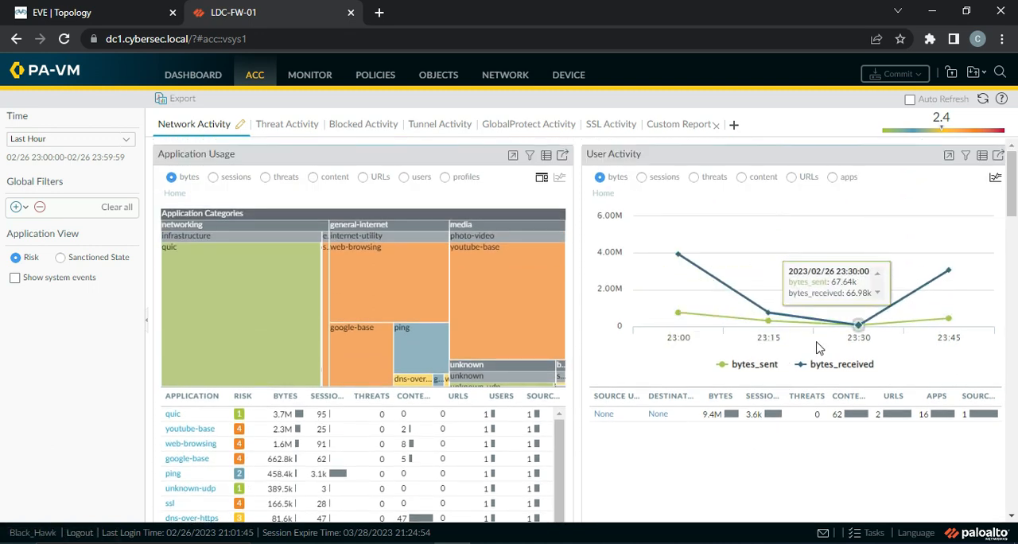
{"action": "scroll", "coordinate": [819, 348], "scroll_direction": "down", "scroll_amount": 4}
{"action": "scroll", "coordinate": [745, 370], "scroll_direction": "down", "scroll_amount": 3}
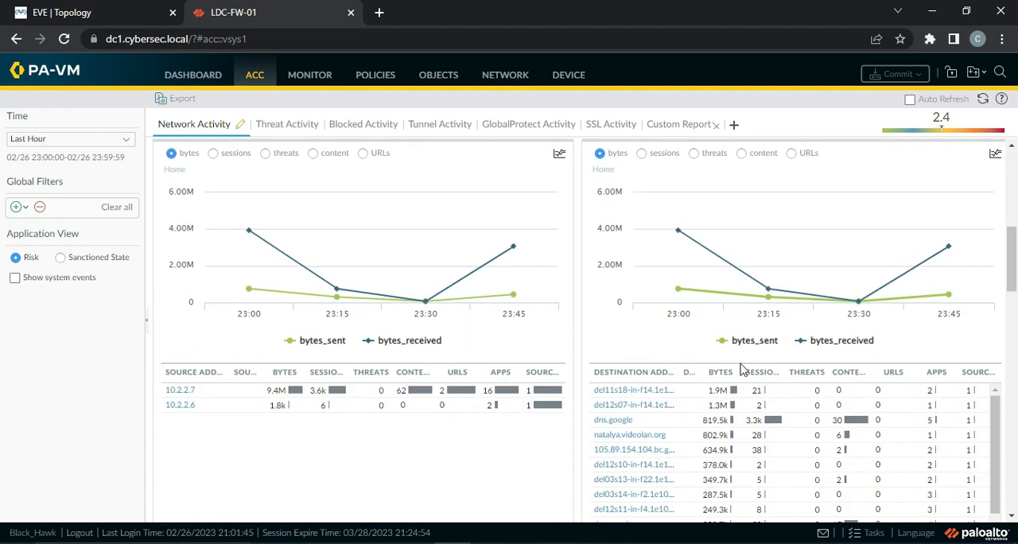
{"action": "scroll", "coordinate": [740, 370], "scroll_direction": "up", "scroll_amount": 1}
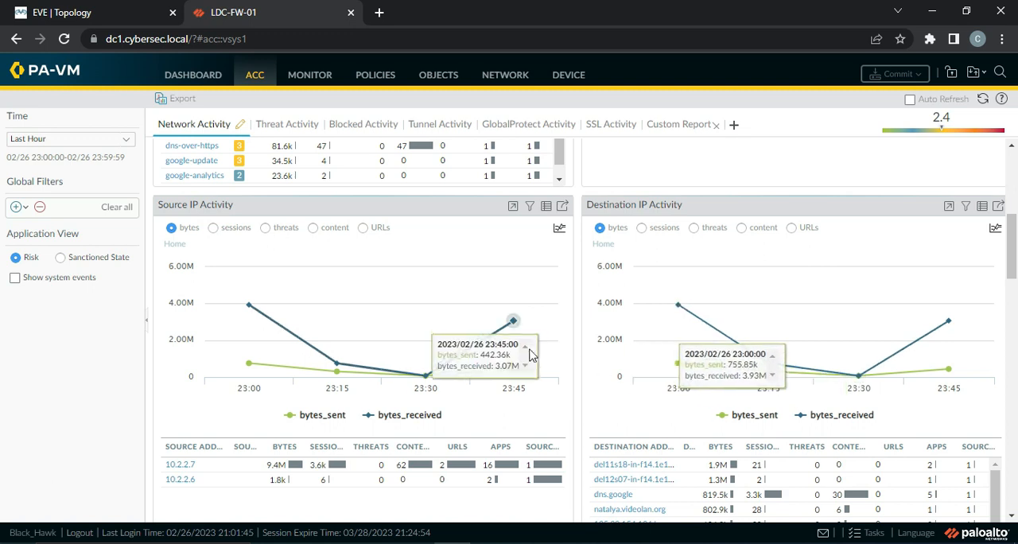
{"action": "scroll", "coordinate": [521, 350], "scroll_direction": "down", "scroll_amount": 2}
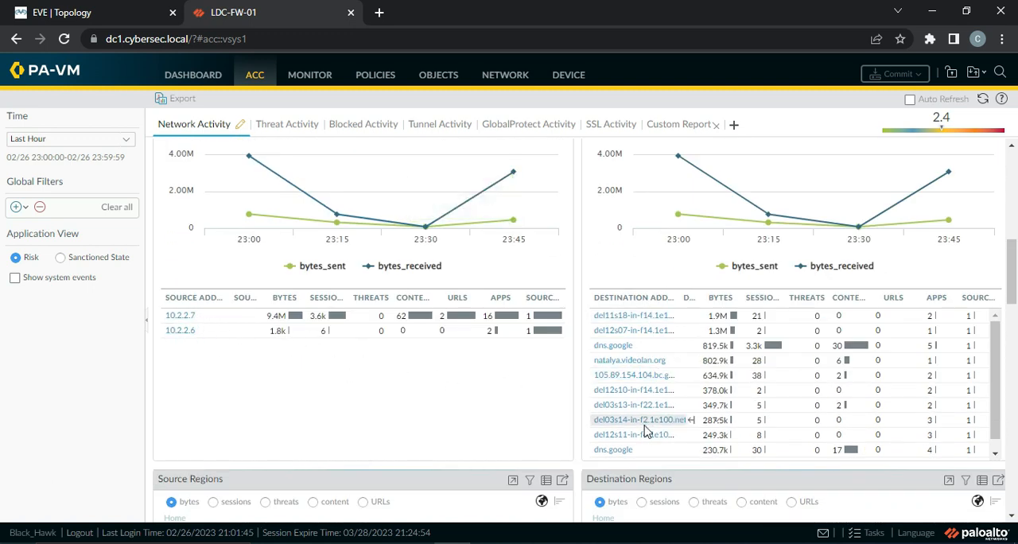
{"action": "scroll", "coordinate": [651, 421], "scroll_direction": "down", "scroll_amount": 1}
{"action": "scroll", "coordinate": [448, 418], "scroll_direction": "down", "scroll_amount": 3}
{"action": "scroll", "coordinate": [448, 420], "scroll_direction": "down", "scroll_amount": 1}
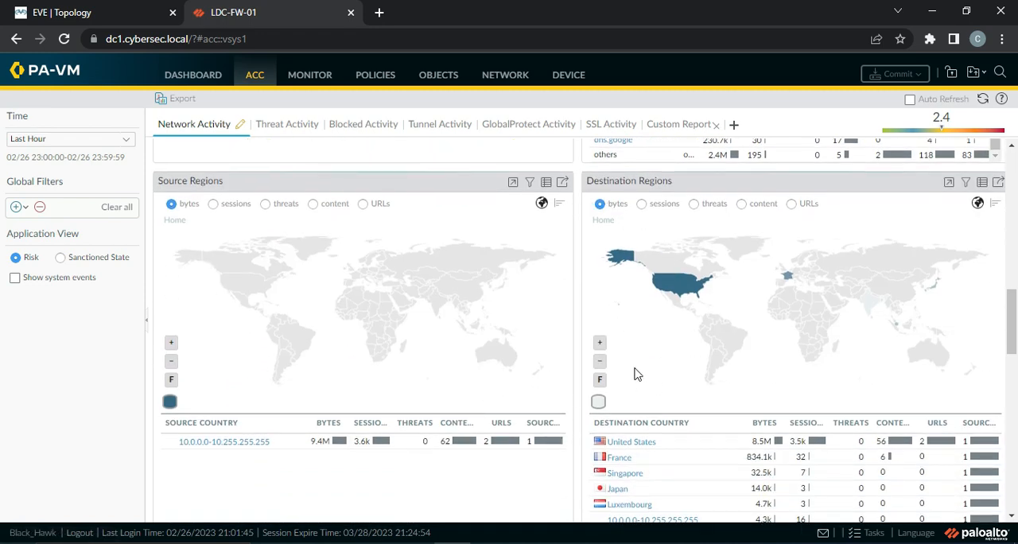
{"action": "scroll", "coordinate": [635, 374], "scroll_direction": "down", "scroll_amount": 1}
{"action": "scroll", "coordinate": [635, 373], "scroll_direction": "down", "scroll_amount": 3}
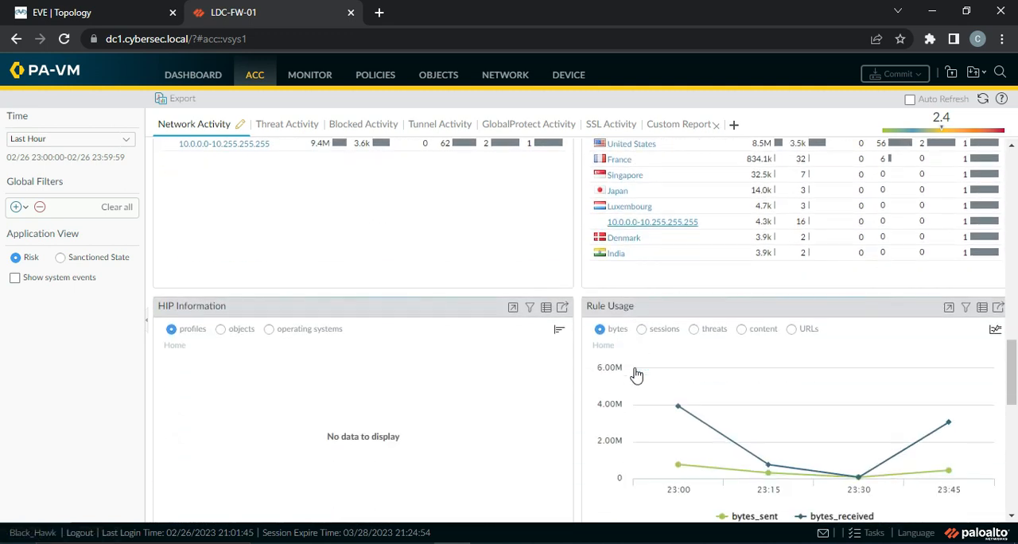
{"action": "scroll", "coordinate": [525, 370], "scroll_direction": "down", "scroll_amount": 2}
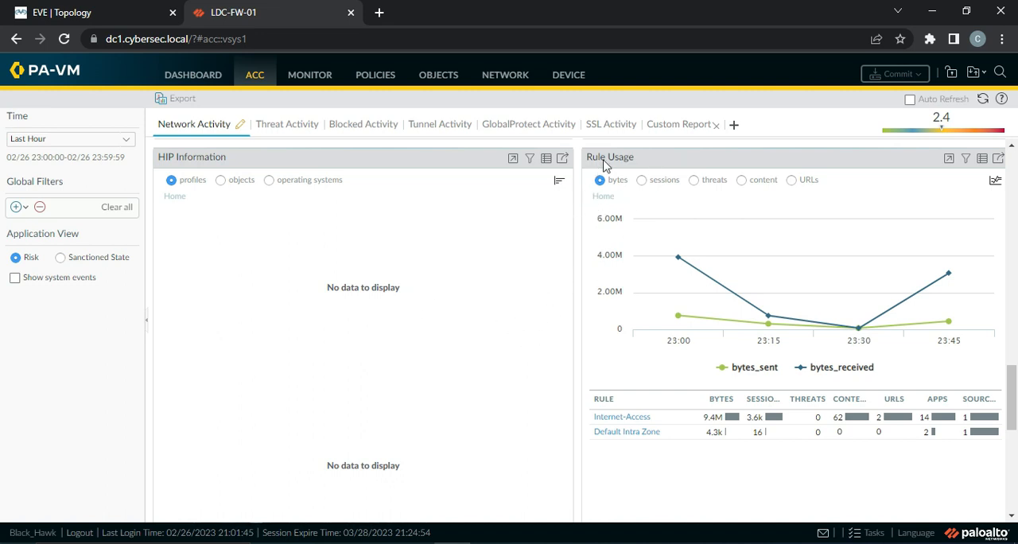
{"action": "scroll", "coordinate": [538, 352], "scroll_direction": "down", "scroll_amount": 4}
{"action": "scroll", "coordinate": [491, 358], "scroll_direction": "down", "scroll_amount": 1}
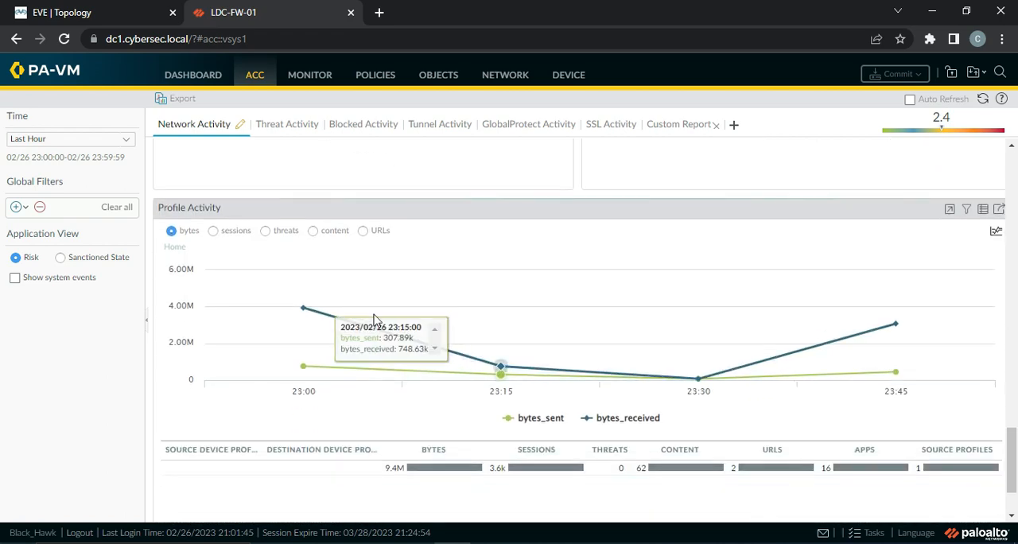
{"action": "scroll", "coordinate": [541, 422], "scroll_direction": "down", "scroll_amount": 1}
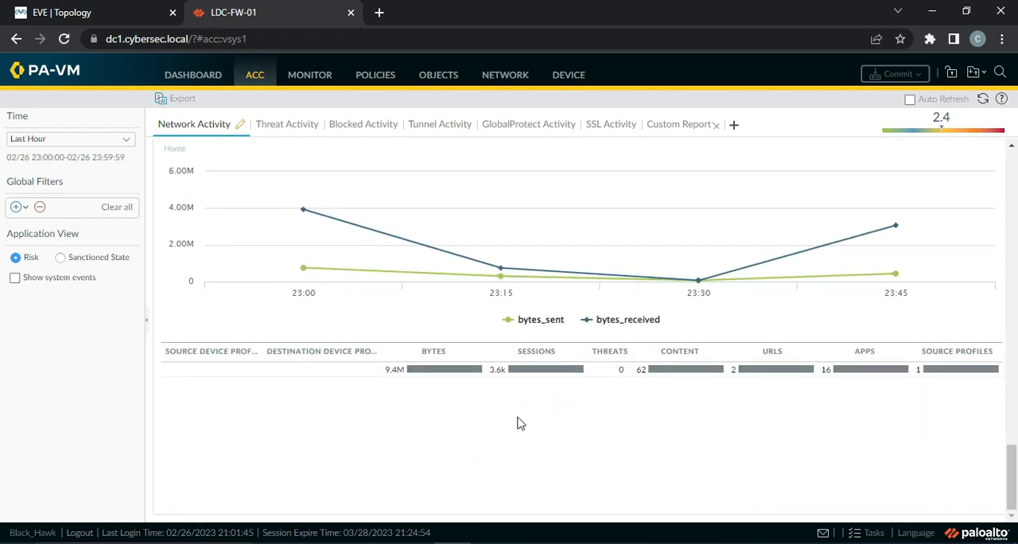
{"action": "scroll", "coordinate": [518, 422], "scroll_direction": "up", "scroll_amount": 10}
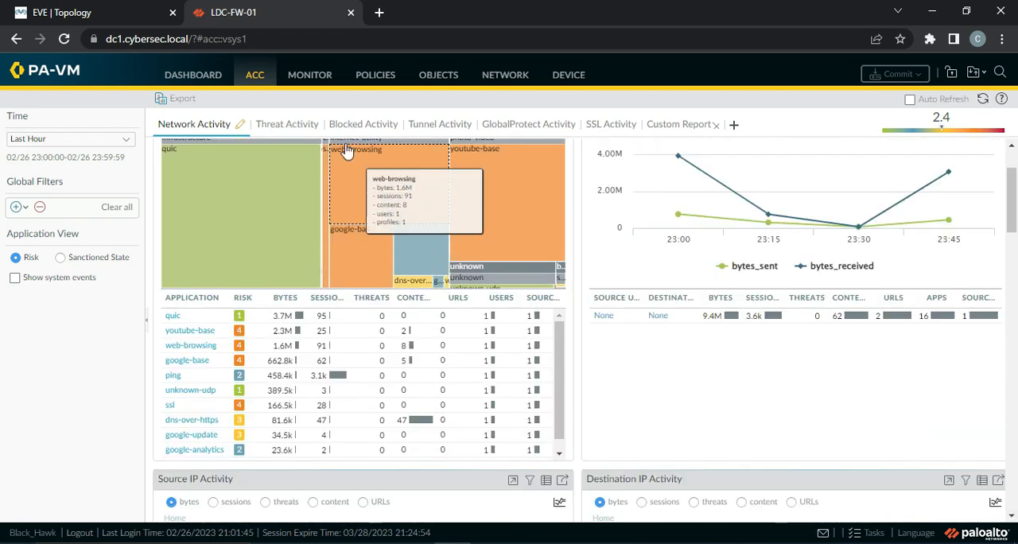
View the ACC threat activity and check the latest commit's progress in the Task Manager
{"action": "left_click", "coordinate": [293, 128]}
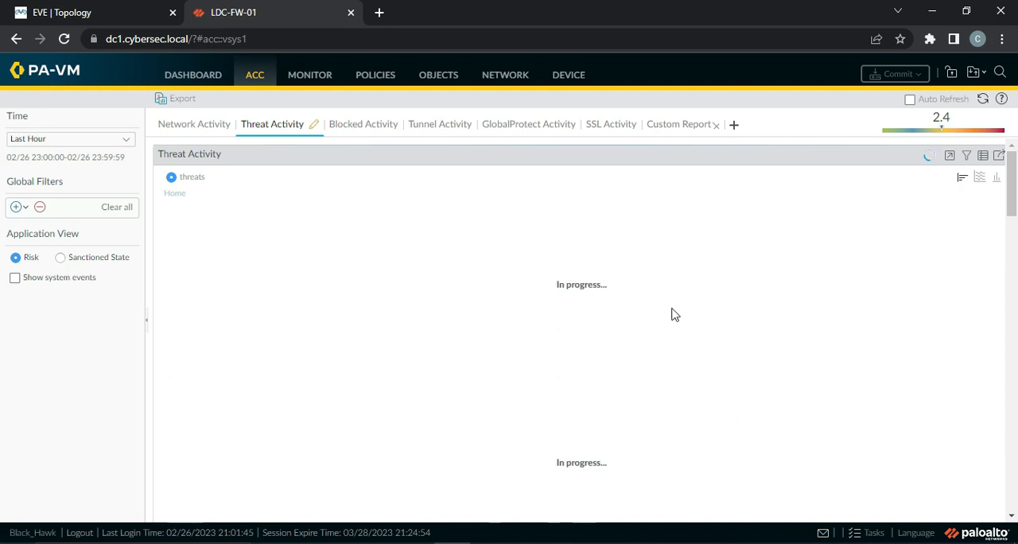
{"action": "left_click", "coordinate": [871, 534]}
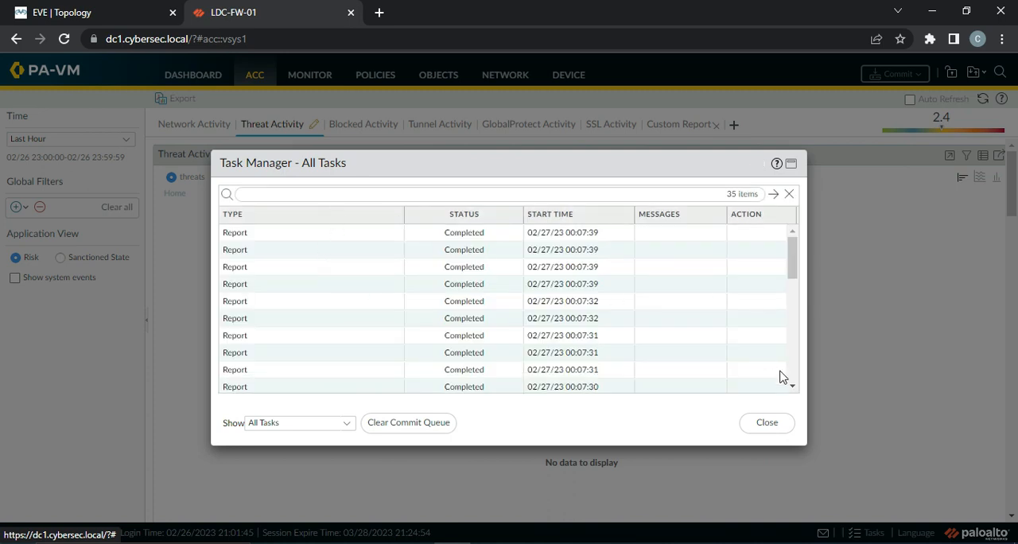
{"action": "scroll", "coordinate": [791, 303], "scroll_direction": "down", "scroll_amount": 5}
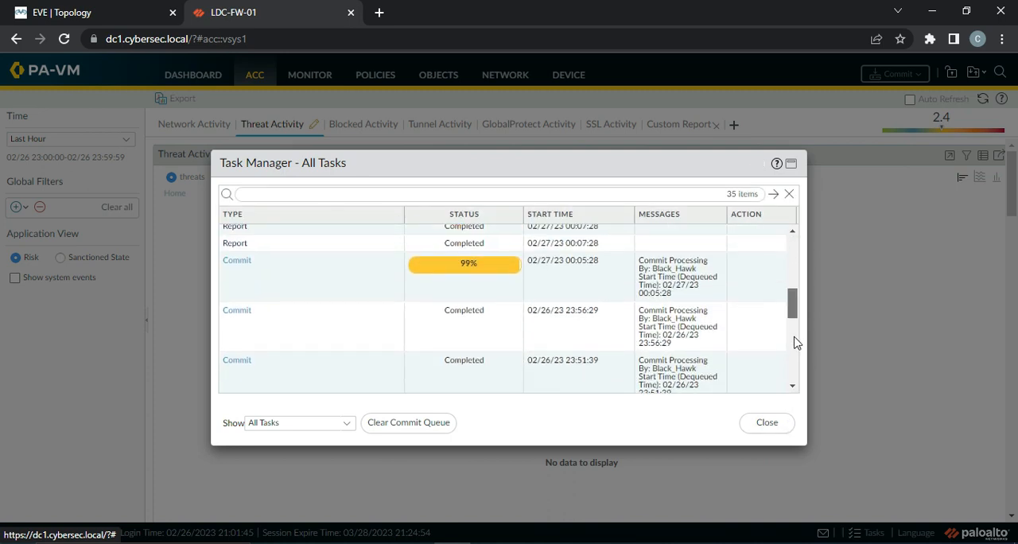
{"action": "left_click", "coordinate": [775, 424]}
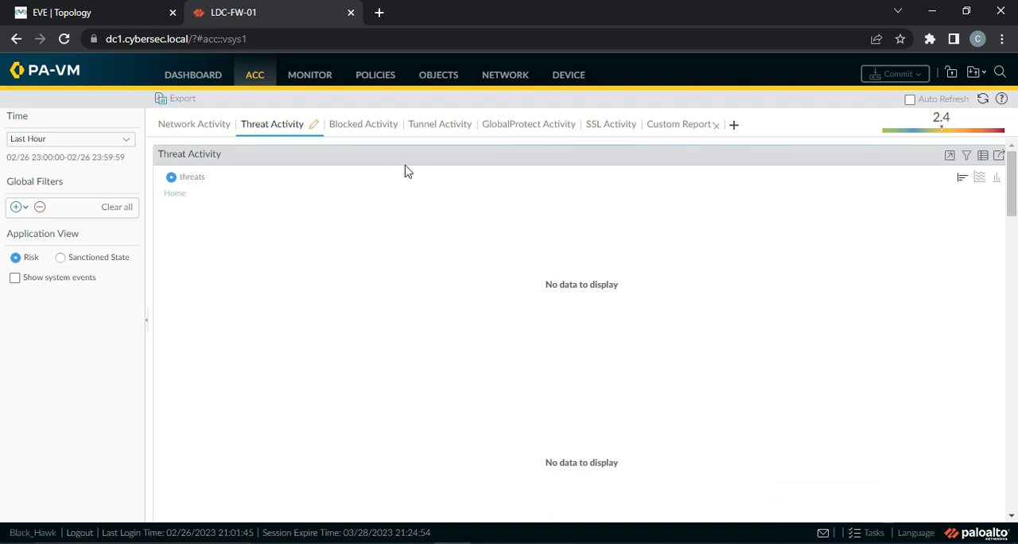
Show the rule usage columns of the DNS application override rule in the policies
{"action": "left_click", "coordinate": [375, 77]}
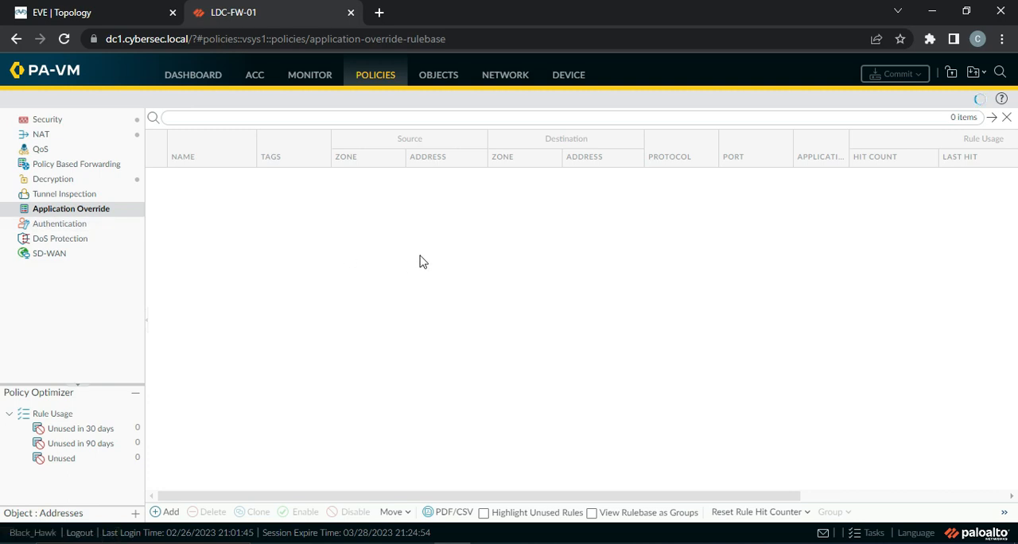
{"action": "left_click_drag", "start_coordinate": [712, 502], "coordinate": [768, 504]}
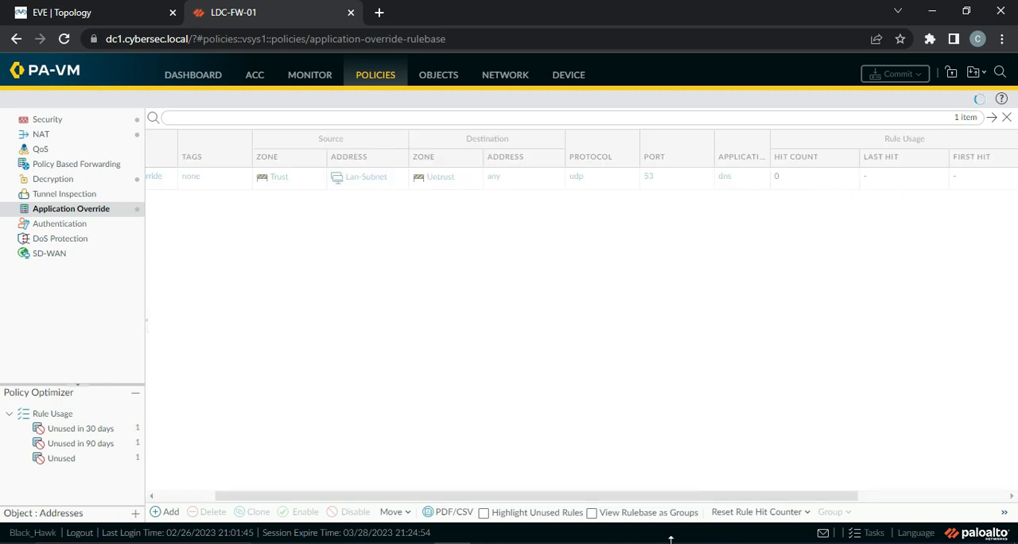
Switch to the Windows VM's Command Prompt, stop the running ping and run nslookup cisco.com
{"action": "left_click", "coordinate": [635, 542]}
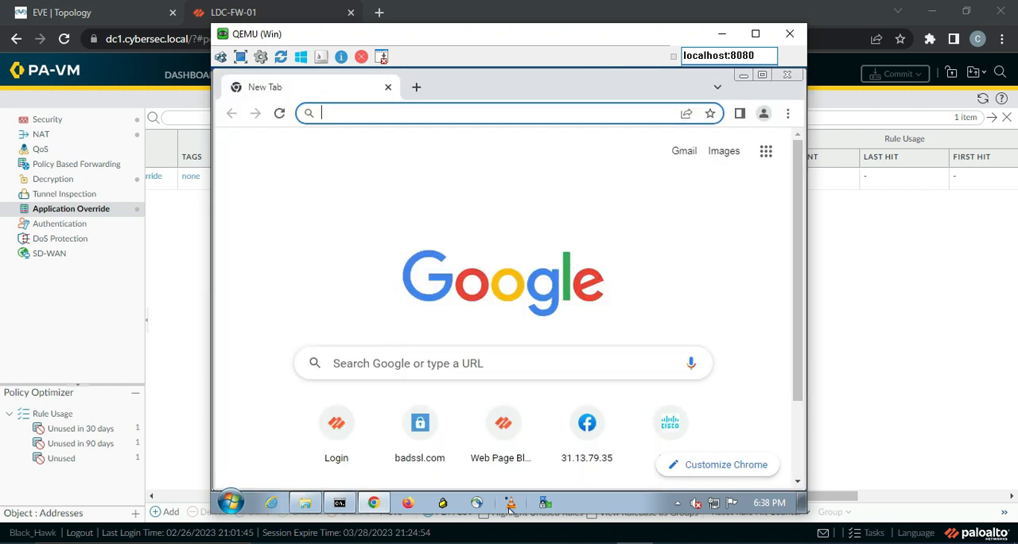
{"action": "left_click", "coordinate": [340, 503]}
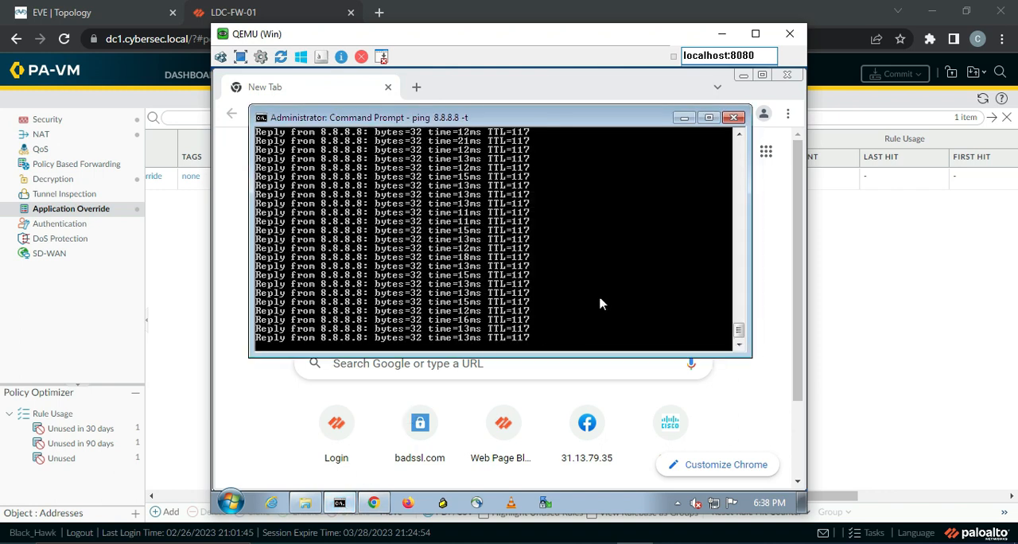
{"action": "key", "text": "Return"}
{"action": "key", "text": "Return"}
{"action": "key", "text": "Return"}
{"action": "key", "text": "Return"}
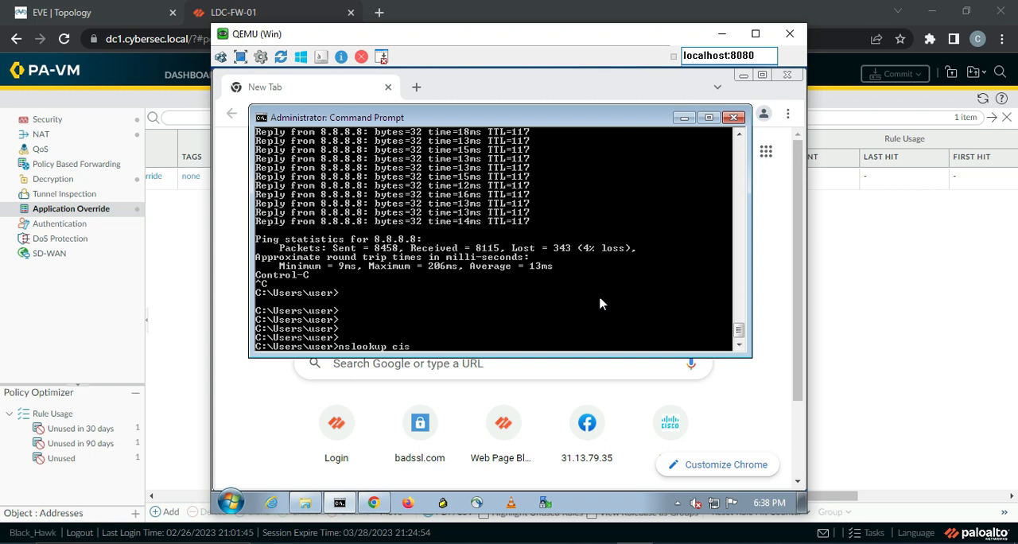
{"action": "type", "text": "nslookup cisco.com"}
{"action": "key", "text": "Return"}
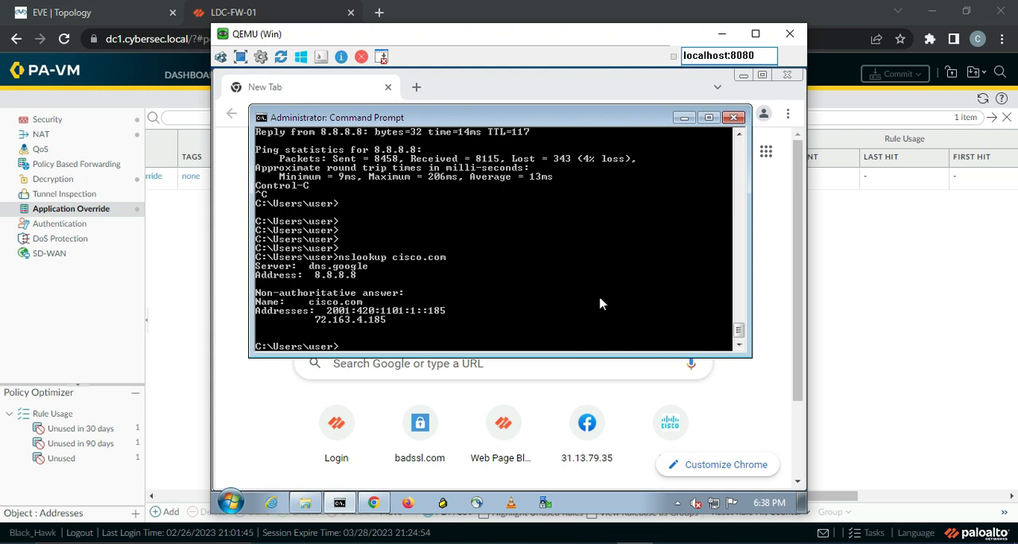
Return to the firewall and refresh the application override rulebase to check the DNS rule's hit count
{"action": "left_click", "coordinate": [876, 300]}
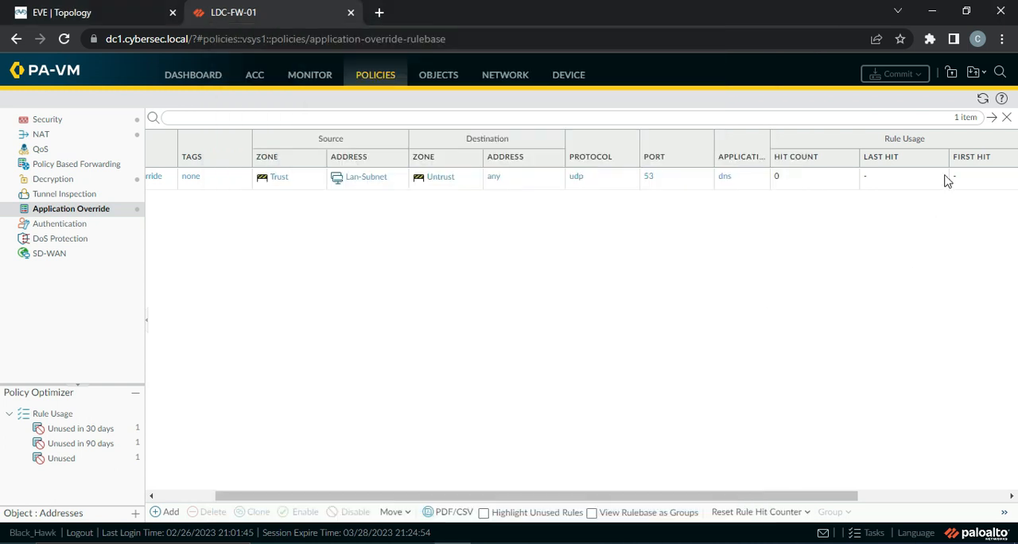
{"action": "left_click", "coordinate": [984, 99]}
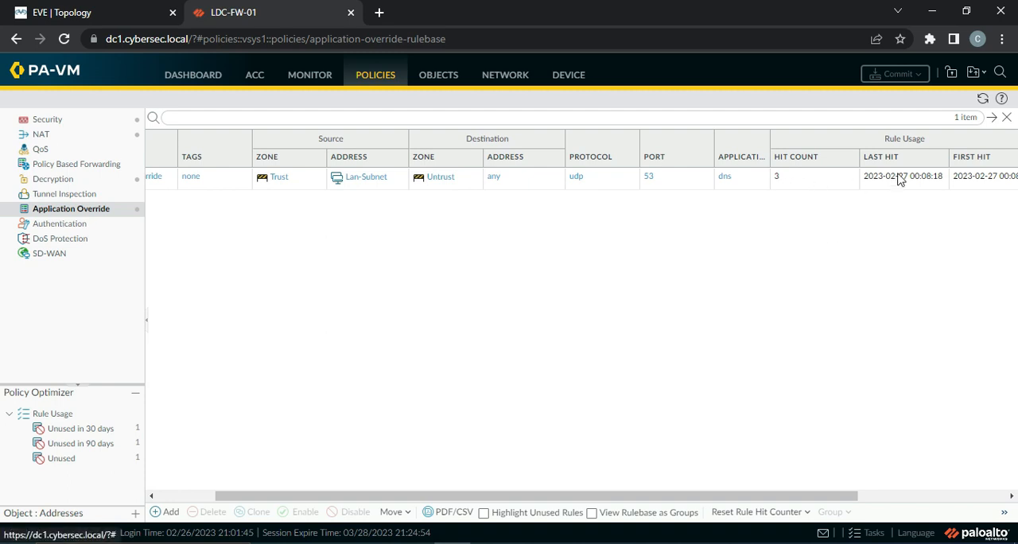
{"action": "left_click", "coordinate": [983, 98]}
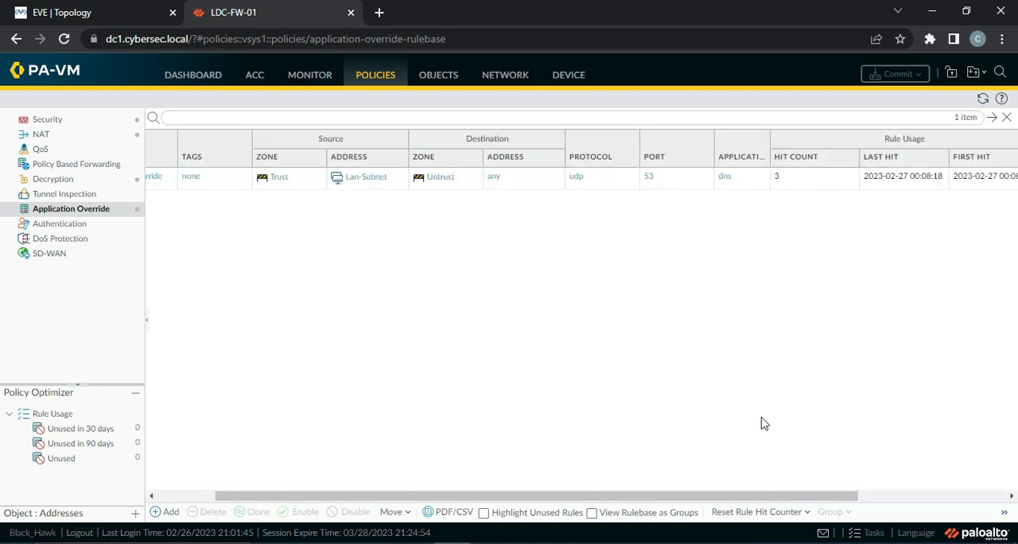
Run nslookup ngcloudx.com in the Windows VM's Command Prompt and return to the firewall's application override rules
{"action": "left_click", "coordinate": [635, 543]}
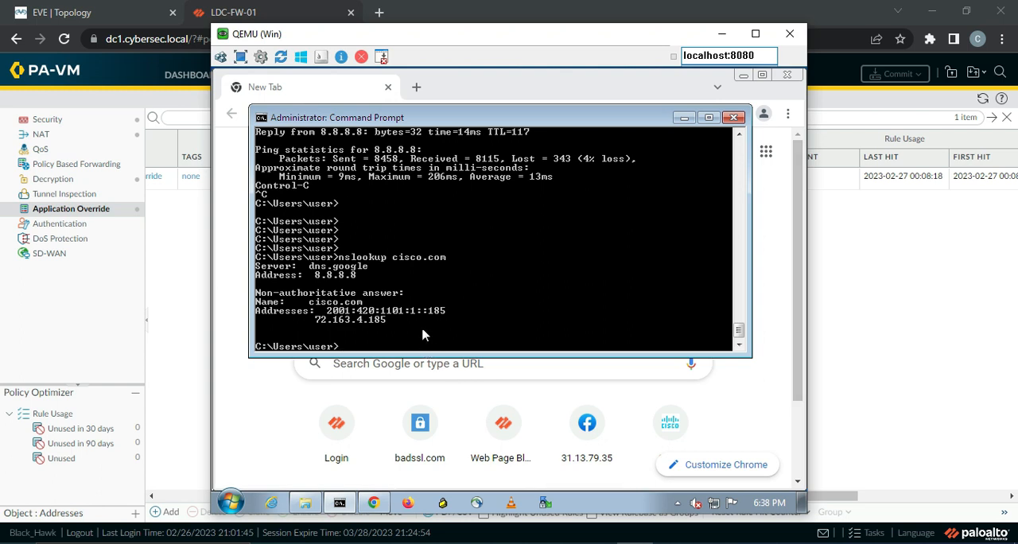
{"action": "key", "text": "Return"}
{"action": "key", "text": "Return"}
{"action": "key", "text": "Return"}
{"action": "key", "text": "Up"}
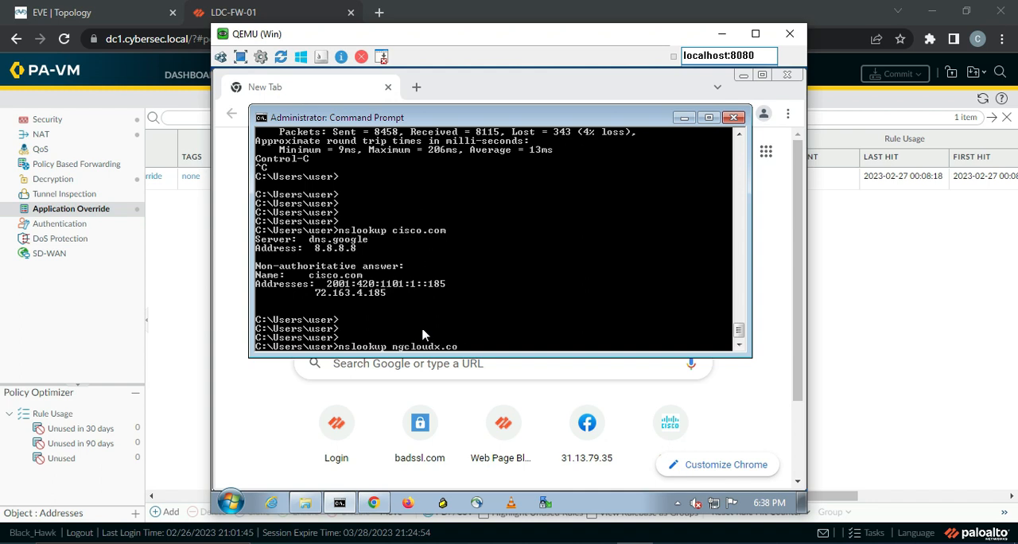
{"action": "type", "text": "m"}
{"action": "key", "text": "Return"}
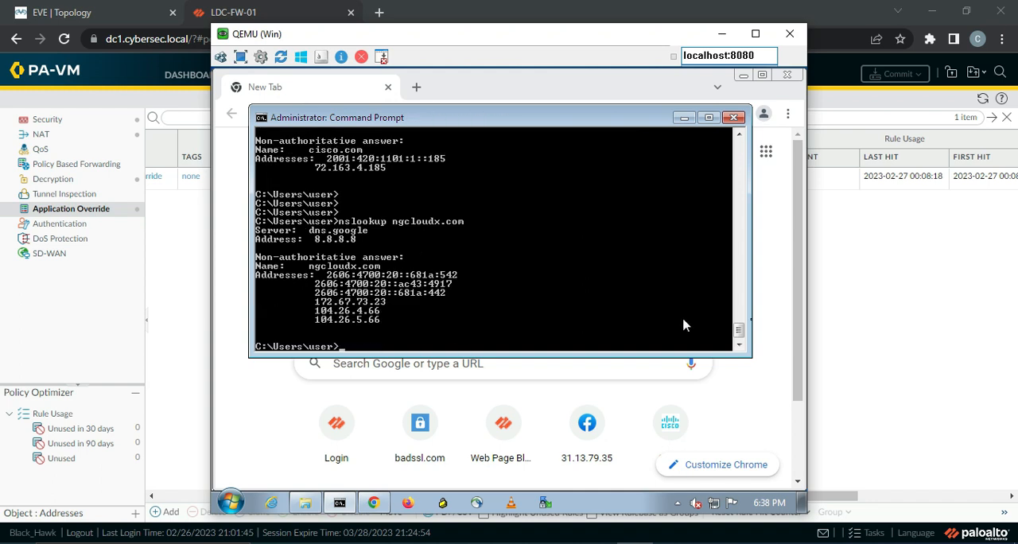
{"action": "left_click", "coordinate": [865, 331]}
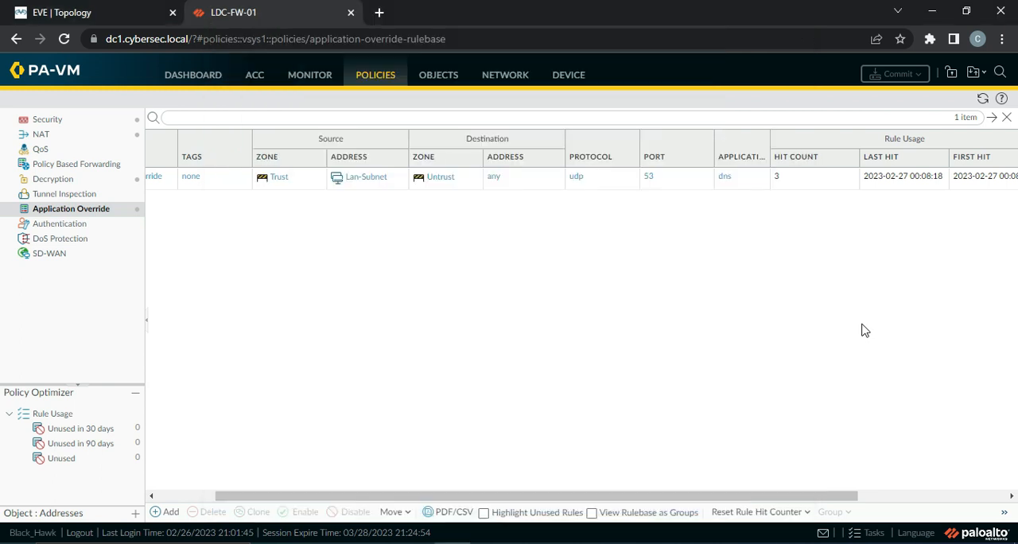
Refresh the application override rulebase and check the DNS rule's hit count again
{"action": "left_click", "coordinate": [984, 98]}
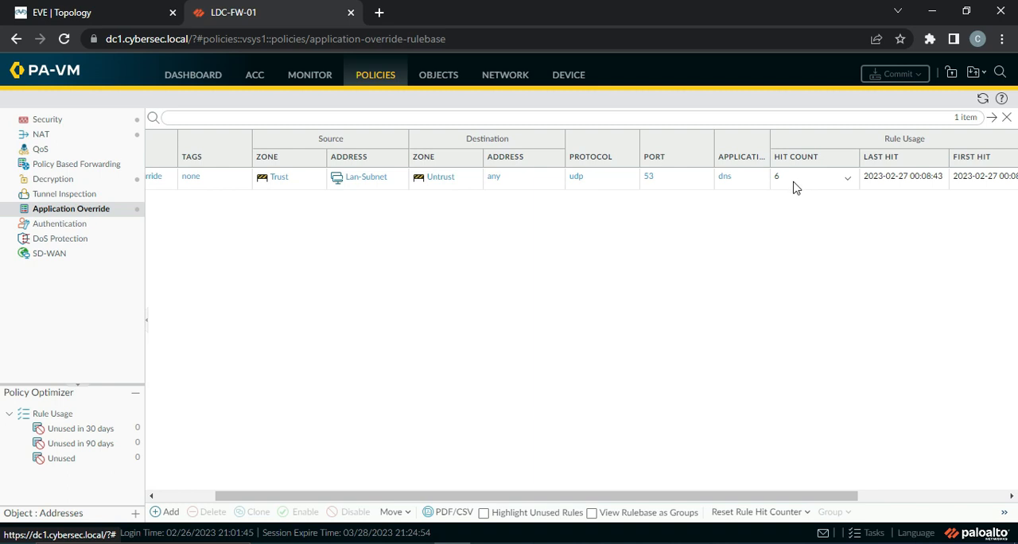
{"action": "left_click_drag", "start_coordinate": [413, 497], "coordinate": [270, 500]}
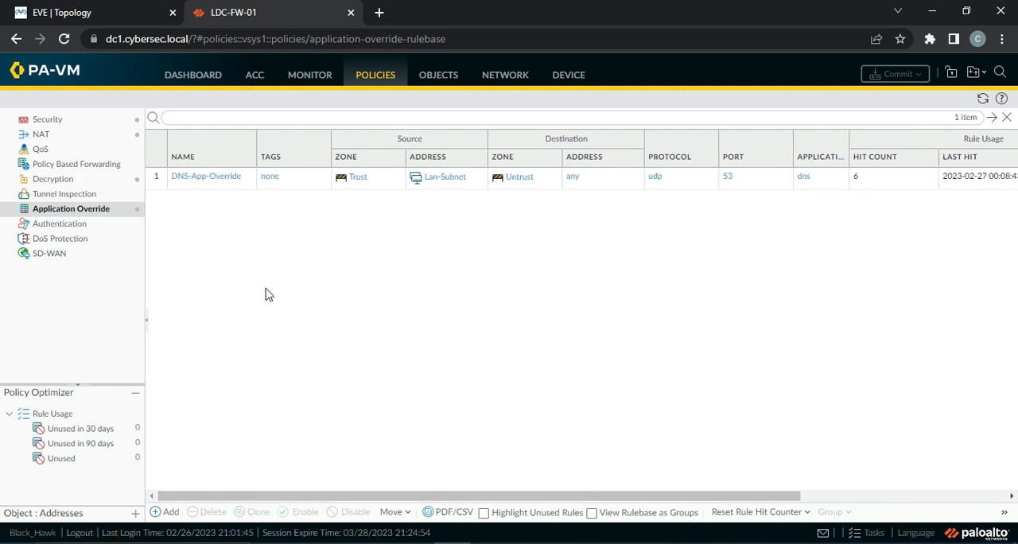
Filter the traffic log for source address 10.2.2.7 and destination port 53, and show the application column of the entries
{"action": "left_click", "coordinate": [302, 80]}
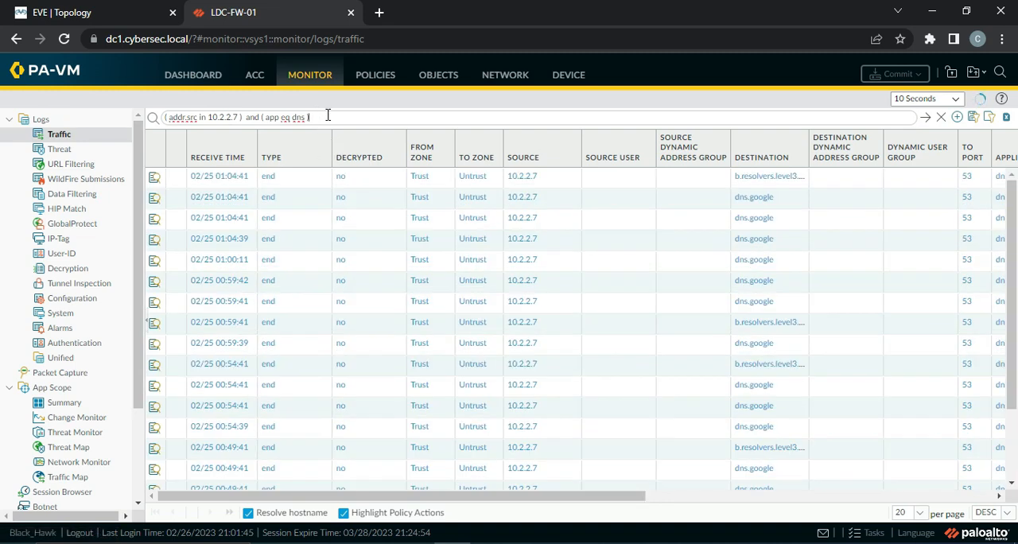
{"action": "key", "text": "BackSpace"}
{"action": "key", "text": "BackSpace"}
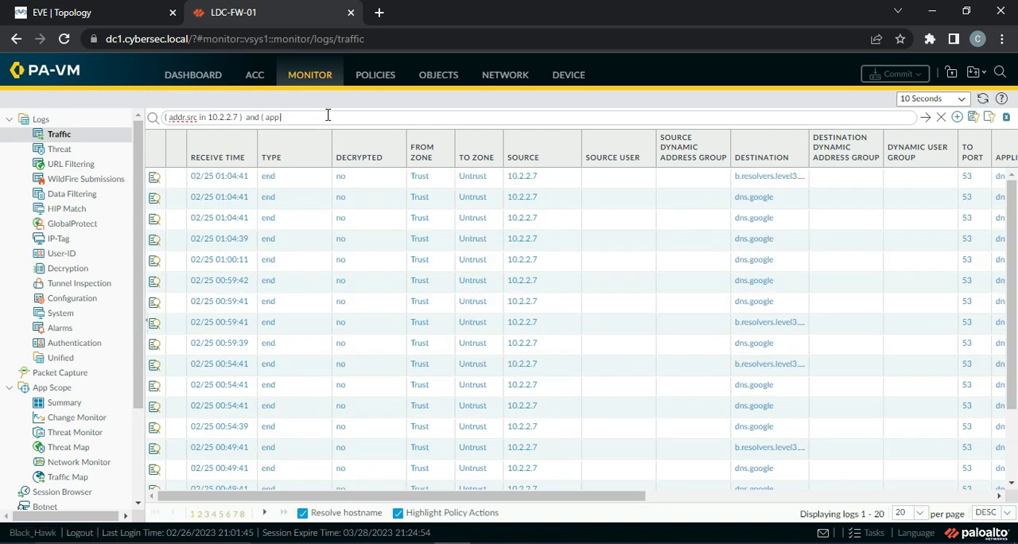
{"action": "left_click", "coordinate": [967, 179]}
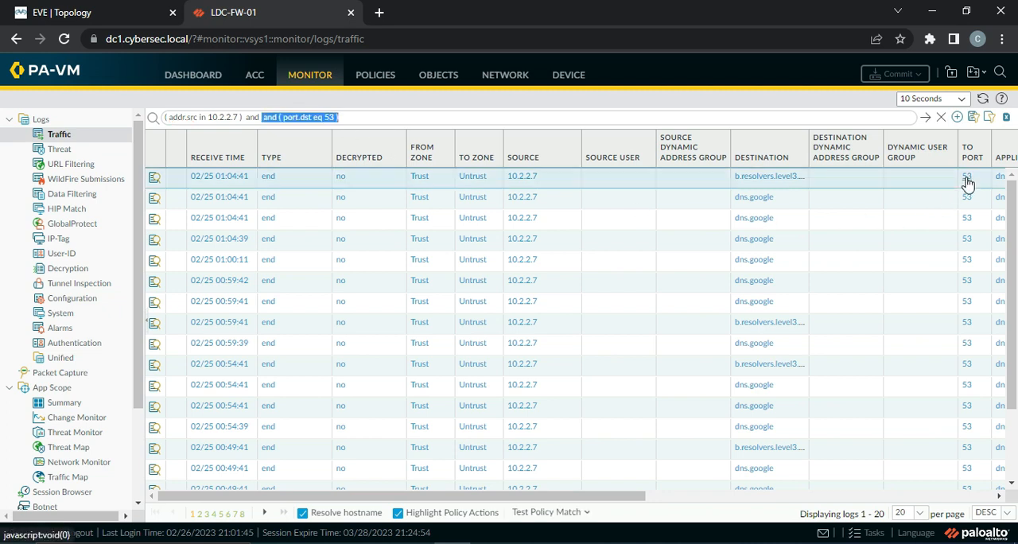
{"action": "left_click", "coordinate": [925, 117]}
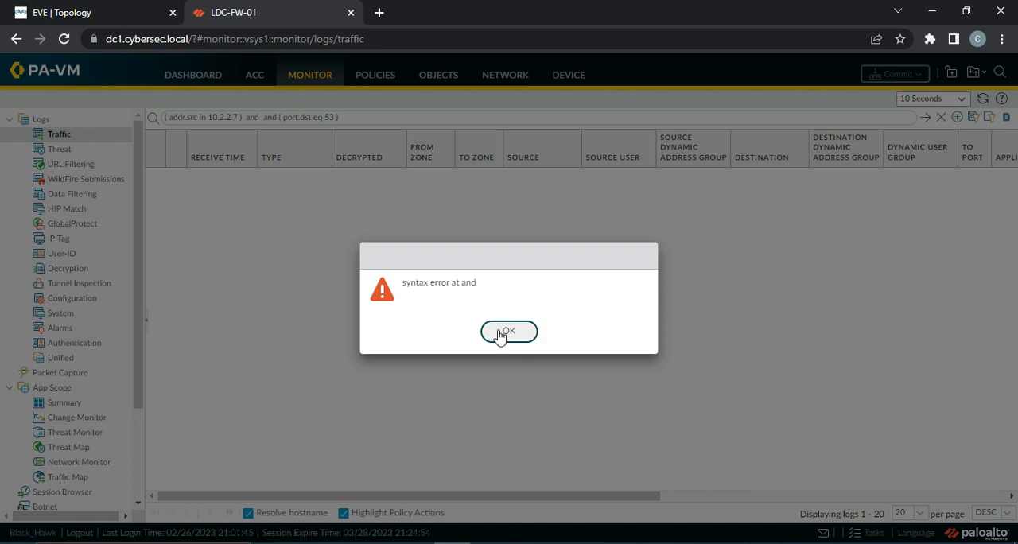
{"action": "left_click", "coordinate": [499, 334]}
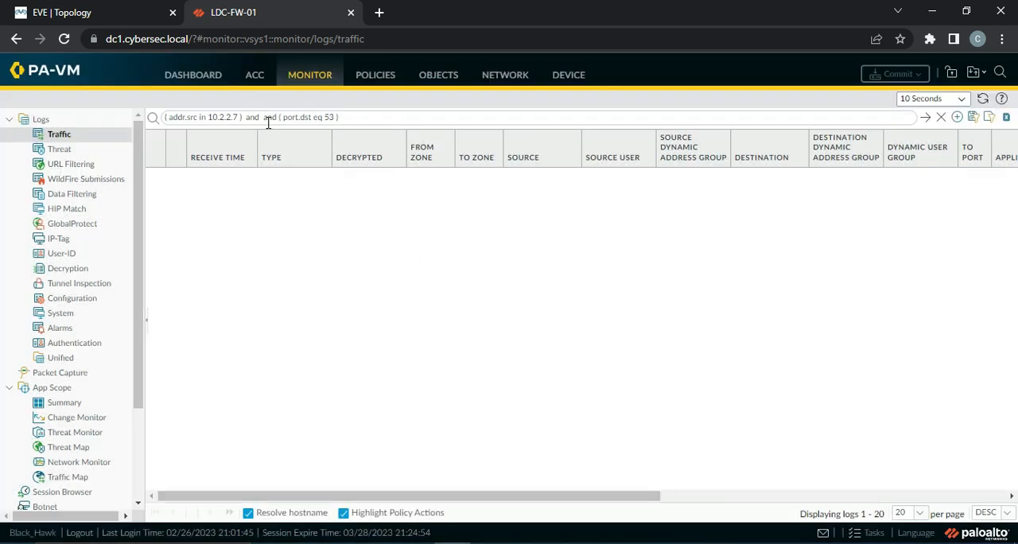
{"action": "key", "text": "BackSpace"}
{"action": "key", "text": "BackSpace"}
{"action": "key", "text": "BackSpace"}
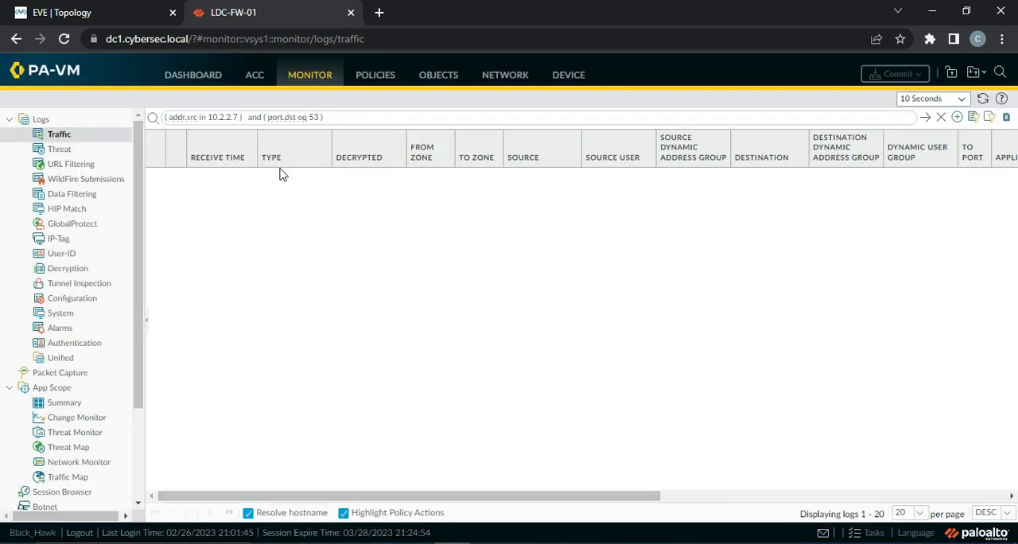
{"action": "left_click", "coordinate": [926, 117]}
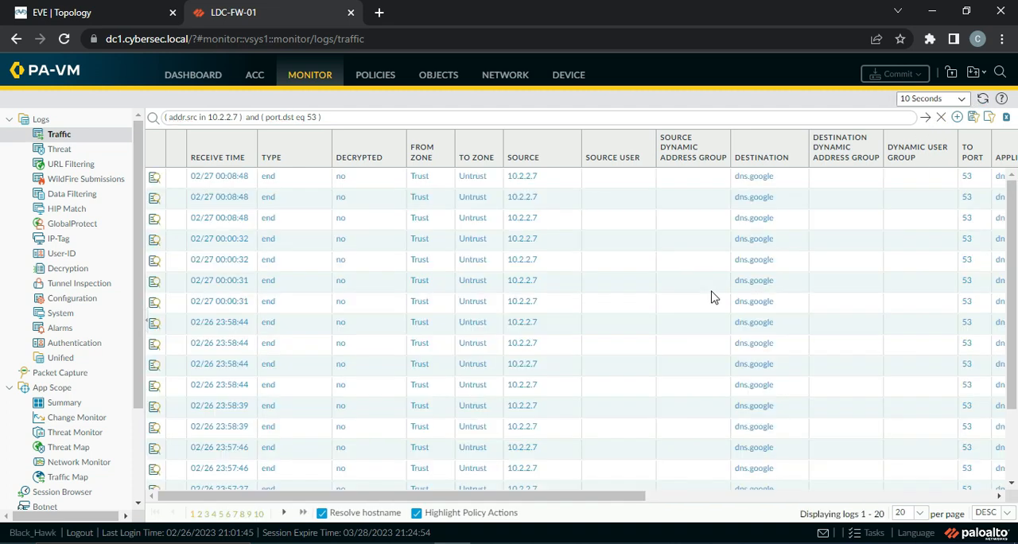
{"action": "left_click_drag", "start_coordinate": [602, 501], "coordinate": [797, 532]}
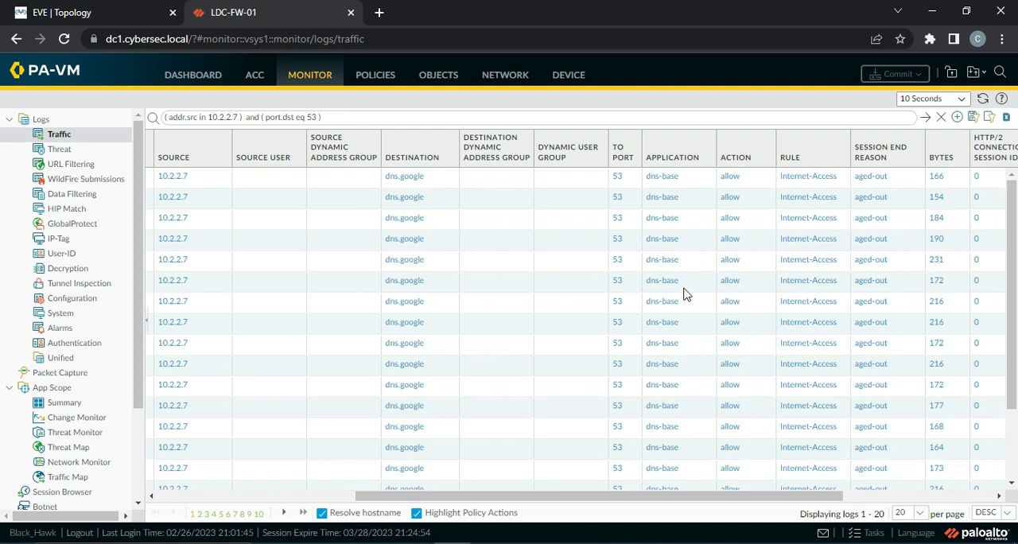
Review the protocol, port and application settings of the DNS-App-Override rule, closing it without changes
{"action": "left_click", "coordinate": [371, 83]}
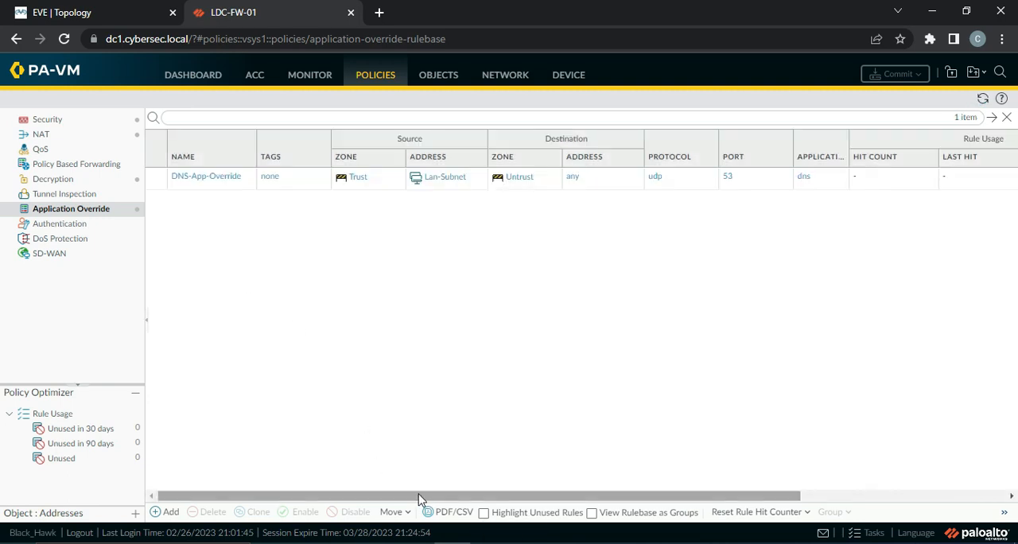
{"action": "left_click", "coordinate": [203, 176]}
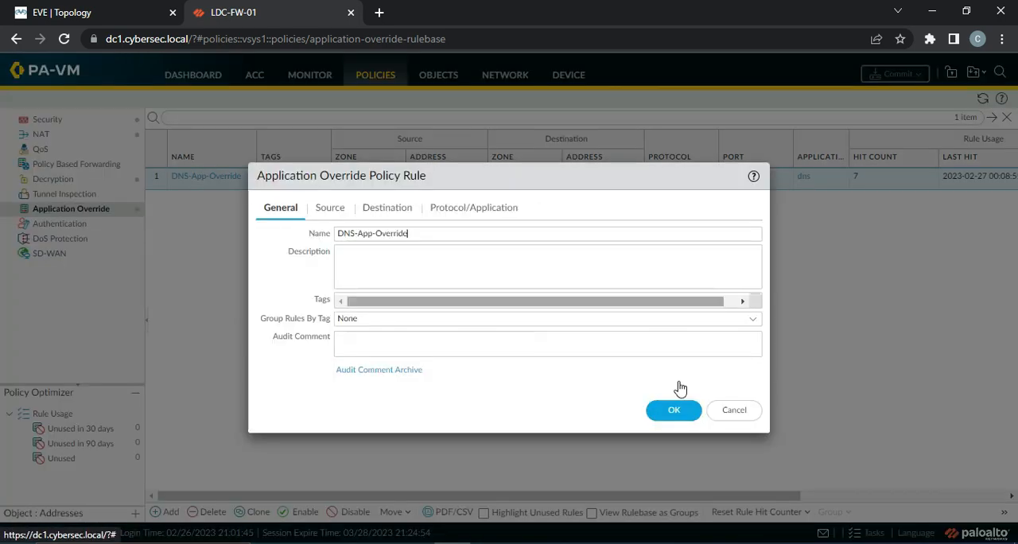
{"action": "left_click", "coordinate": [479, 213]}
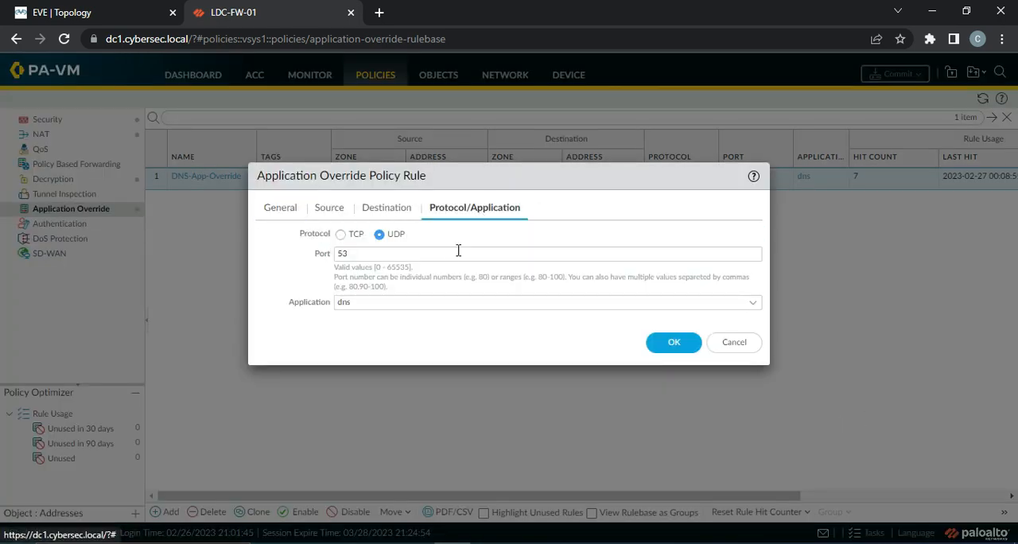
{"action": "left_click", "coordinate": [733, 342]}
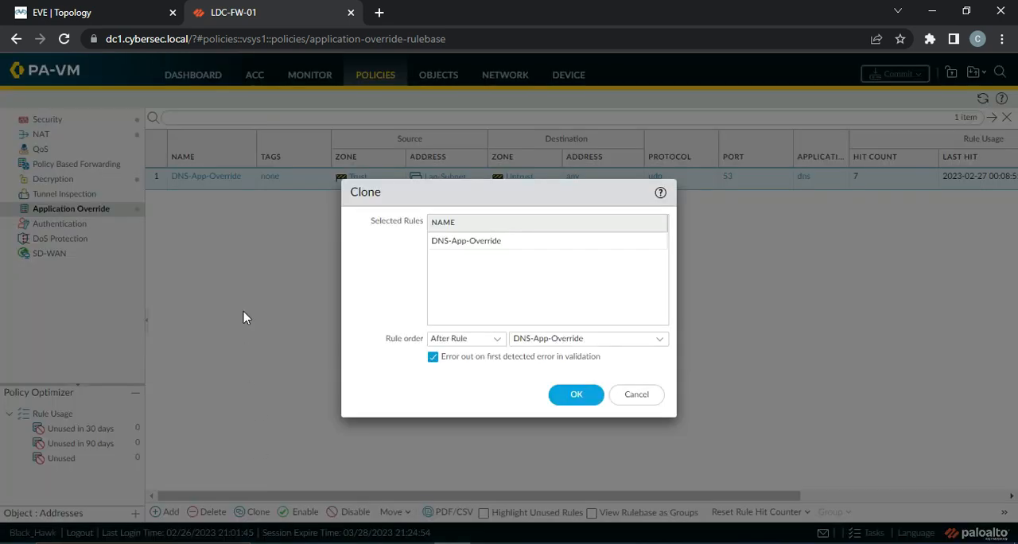
Clone the DNS-App-Override rule, placing the copy after the original rule
{"action": "left_click", "coordinate": [252, 511]}
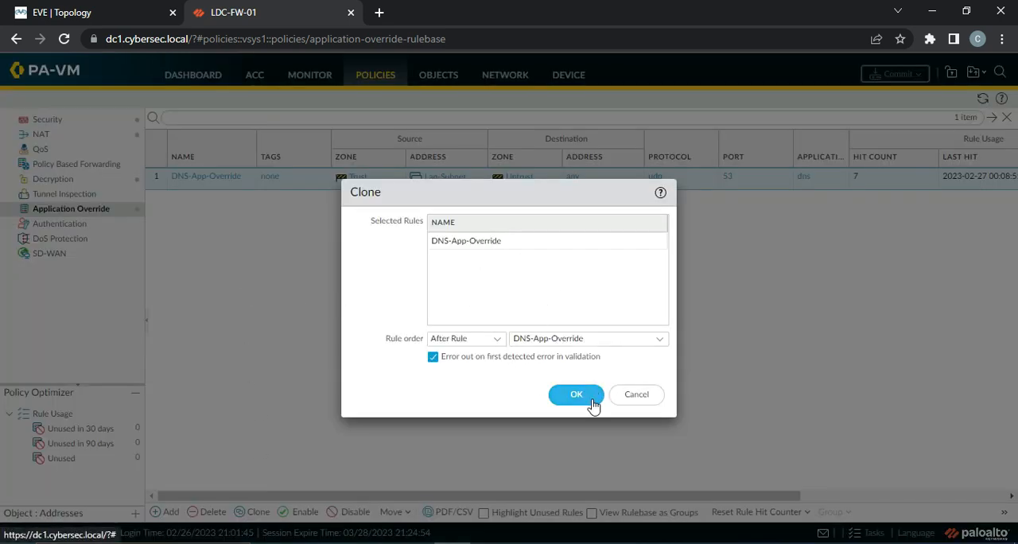
{"action": "left_click", "coordinate": [540, 339]}
{"action": "left_click", "coordinate": [446, 248]}
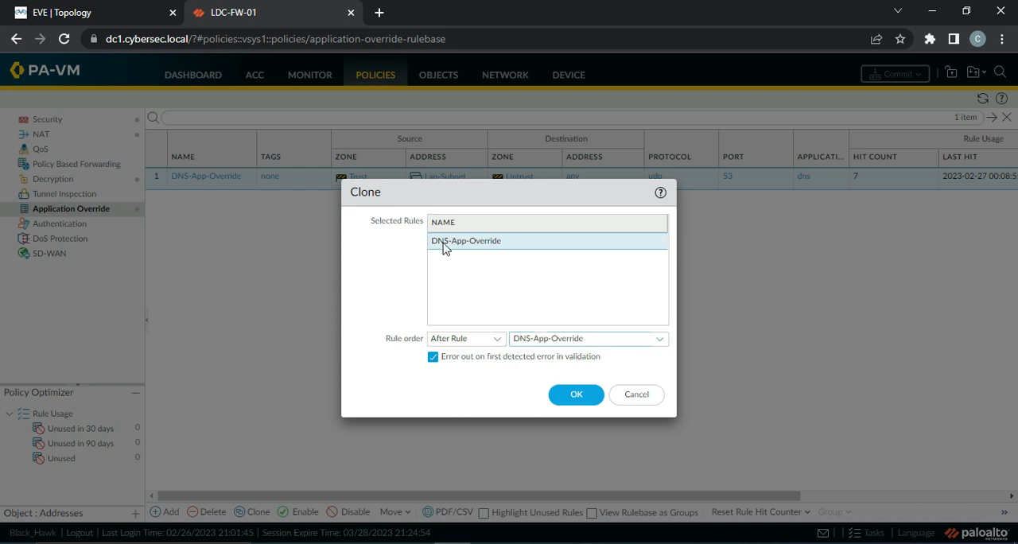
{"action": "left_click", "coordinate": [586, 395]}
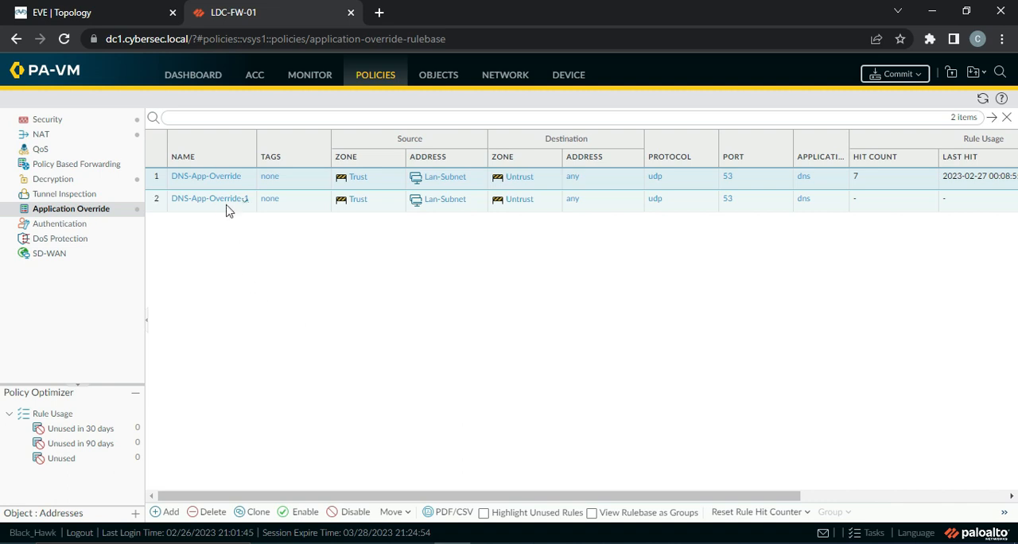
Open the cloned application override rule and rename it DNS-Base-App-Override
{"action": "left_click", "coordinate": [222, 206]}
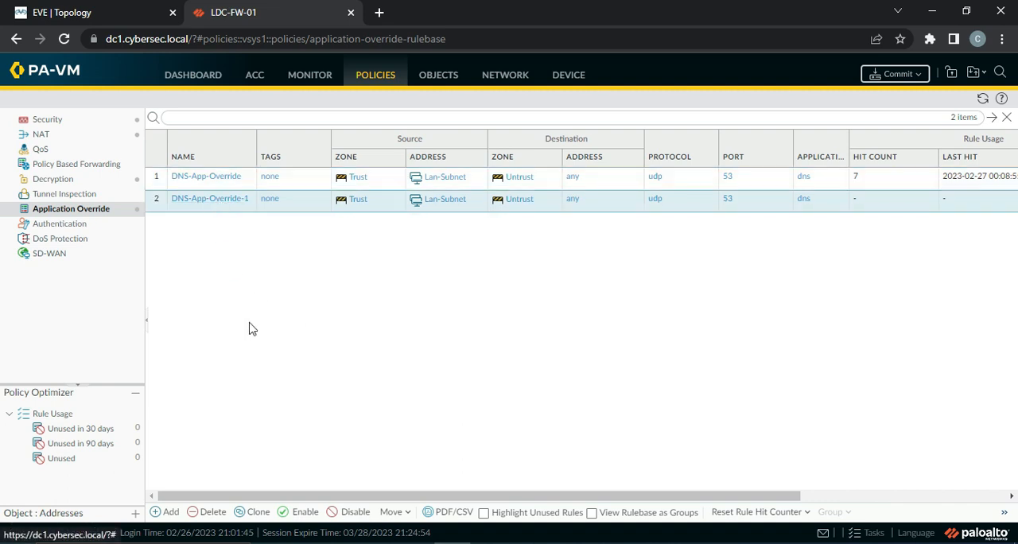
{"action": "left_click", "coordinate": [204, 200]}
{"action": "left_click", "coordinate": [432, 235]}
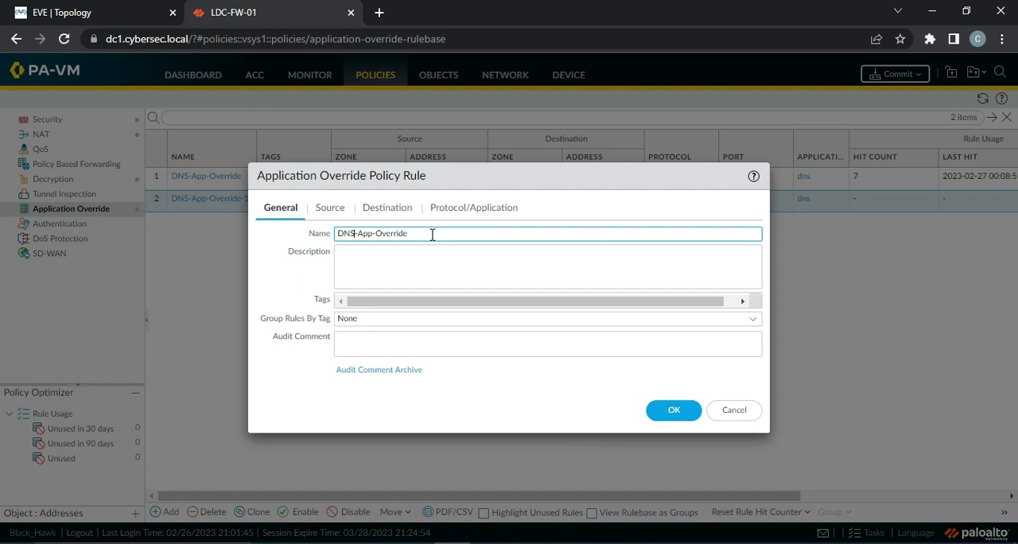
{"action": "type", "text": "-Base"}
Set the cloned rule's application to dns-base, keeping its source, destination and UDP port 53, and save the rule
{"action": "left_click", "coordinate": [335, 208]}
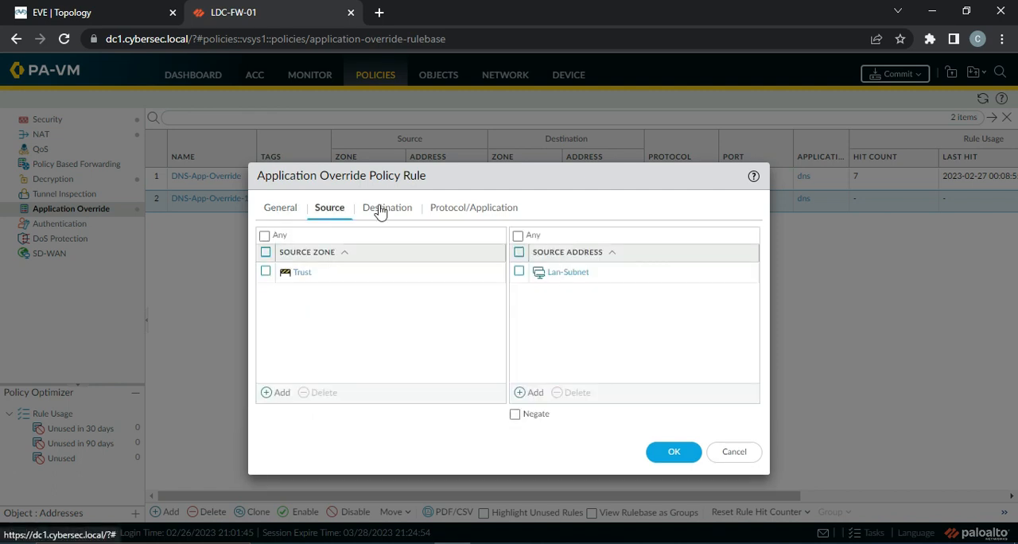
{"action": "left_click", "coordinate": [382, 208]}
{"action": "left_click", "coordinate": [470, 207]}
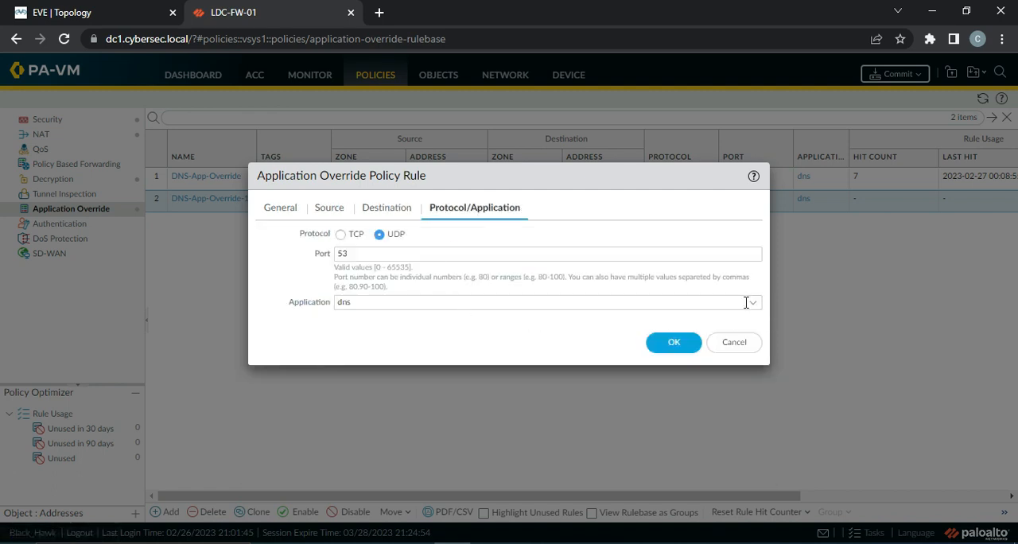
{"action": "left_click", "coordinate": [753, 307]}
{"action": "type", "text": "d"}
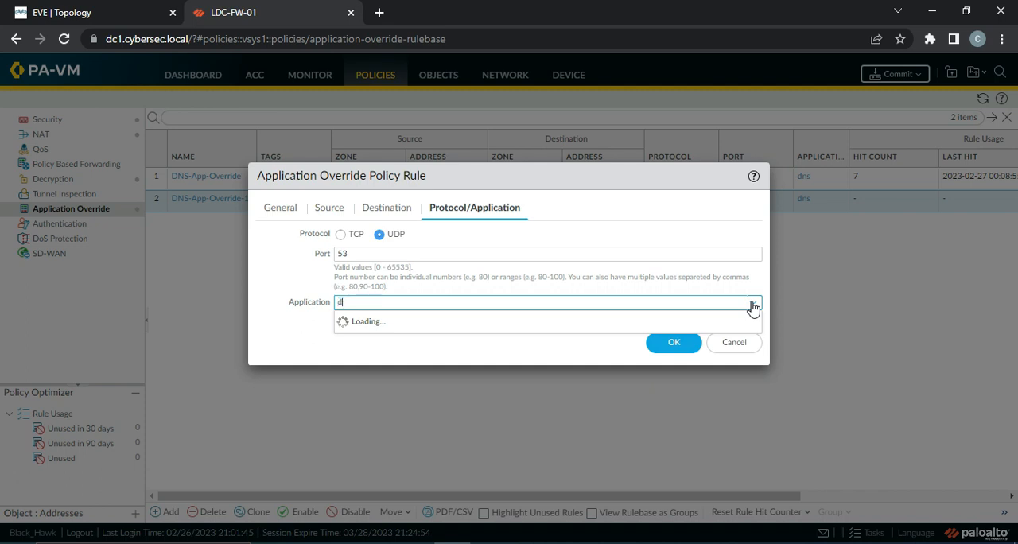
{"action": "type", "text": "ns"}
{"action": "key", "text": "BackSpace"}
{"action": "key", "text": "BackSpace"}
{"action": "key", "text": "BackSpace"}
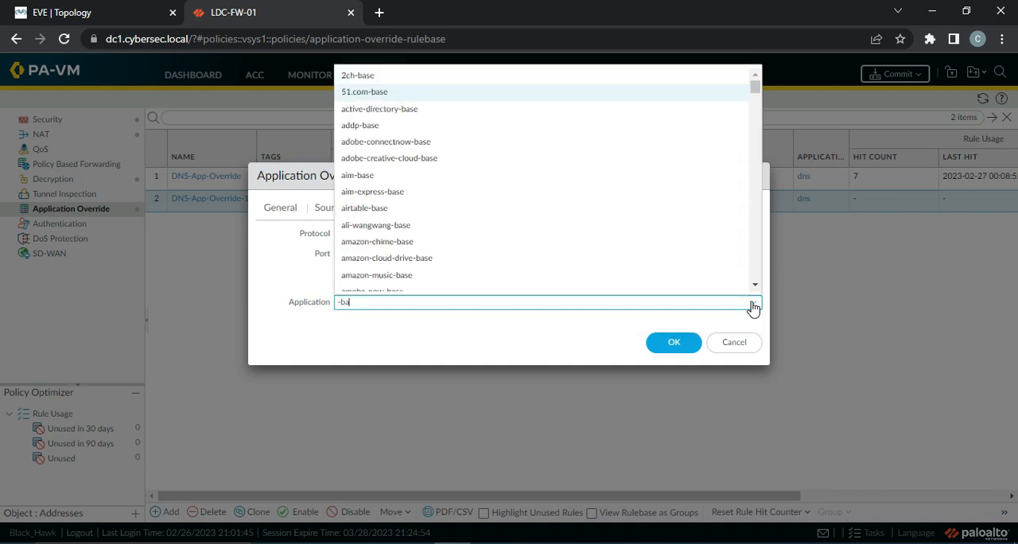
{"action": "key", "text": "BackSpace"}
{"action": "key", "text": "BackSpace"}
{"action": "key", "text": "BackSpace"}
{"action": "type", "text": "dns"}
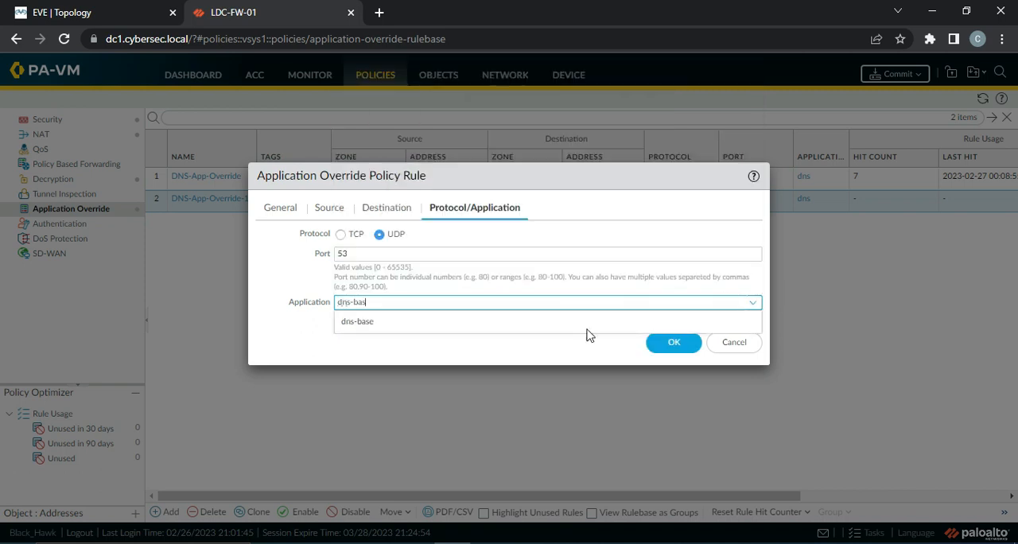
{"action": "left_click", "coordinate": [365, 323]}
{"action": "left_click", "coordinate": [668, 342]}
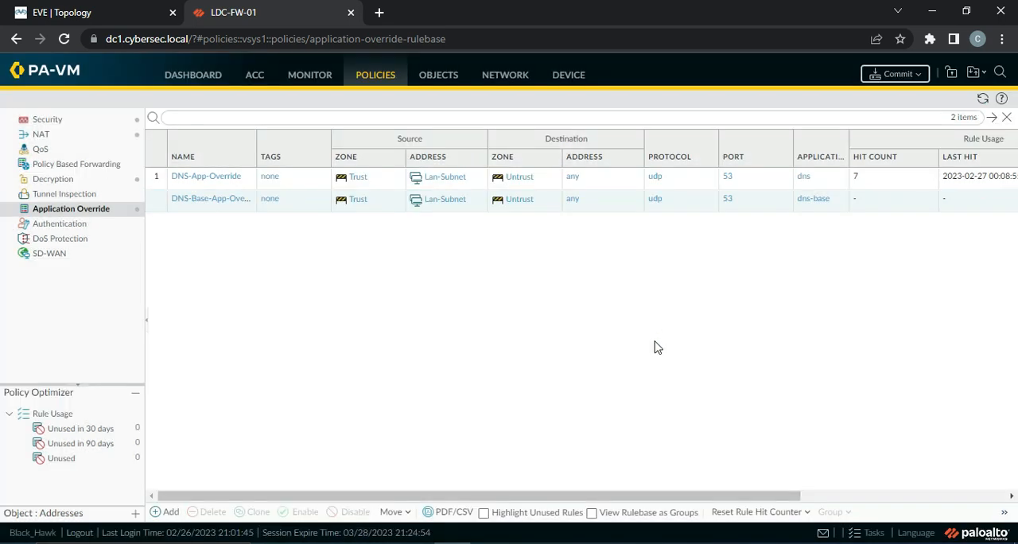
Commit all policy and object changes to the firewall and close the commit status
{"action": "left_click", "coordinate": [895, 77]}
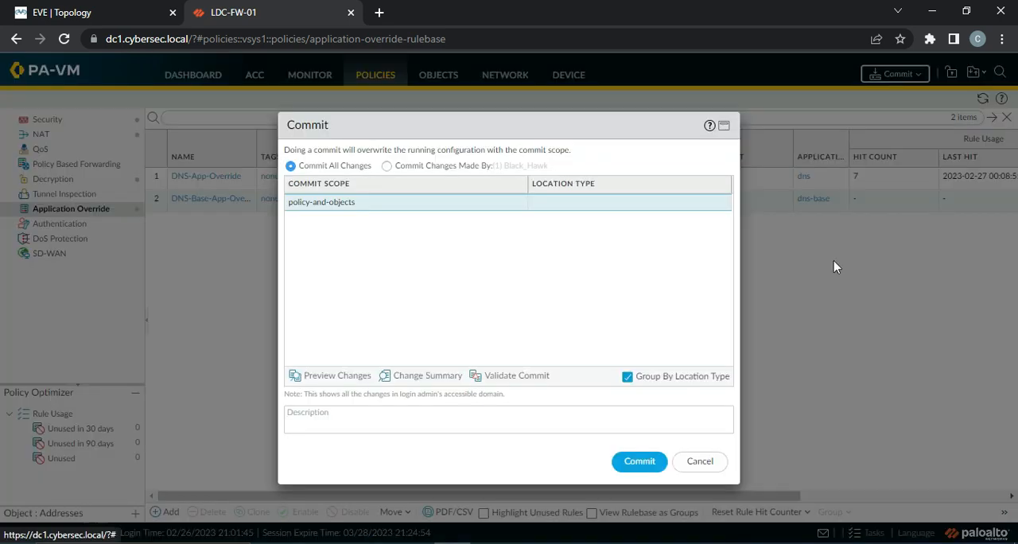
{"action": "left_click", "coordinate": [633, 466]}
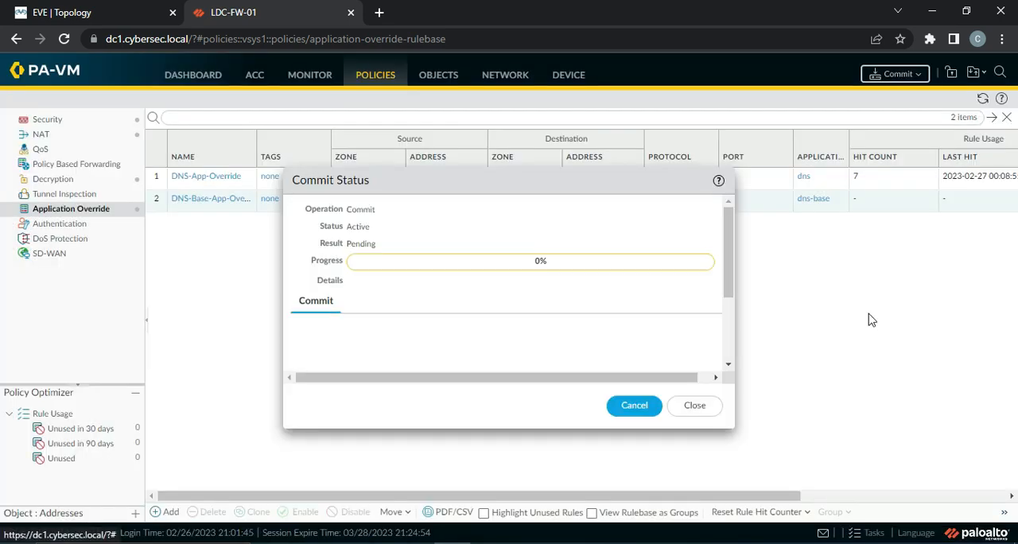
{"action": "left_click", "coordinate": [708, 407]}
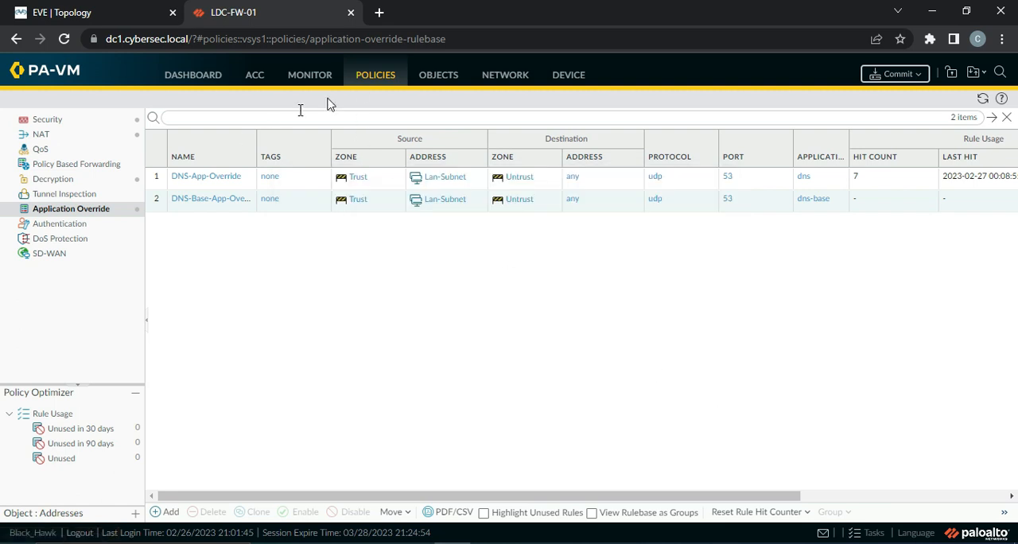
Examine the applications and rules recorded for the port 53 sessions in the filtered traffic log
{"action": "left_click", "coordinate": [316, 77]}
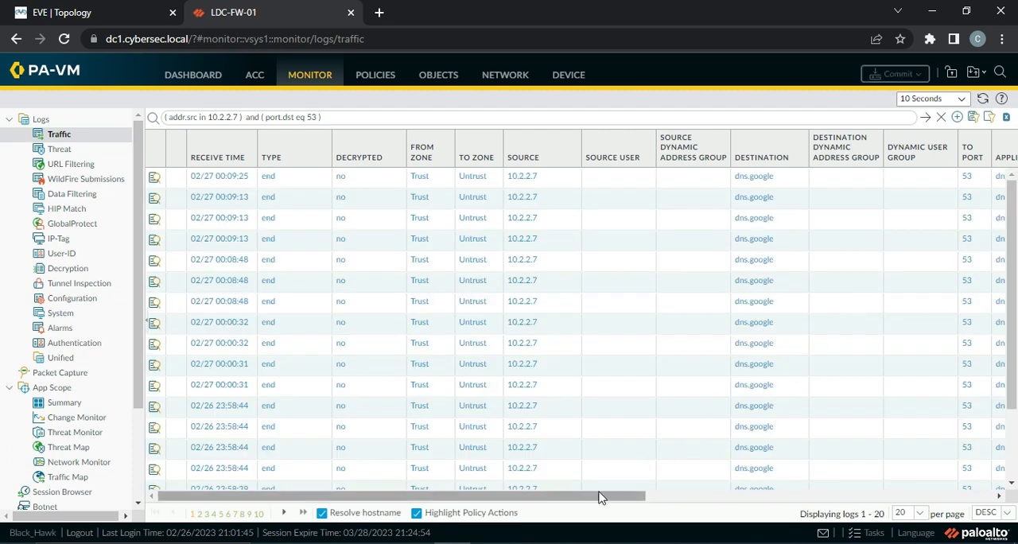
{"action": "left_click_drag", "start_coordinate": [598, 495], "coordinate": [786, 510]}
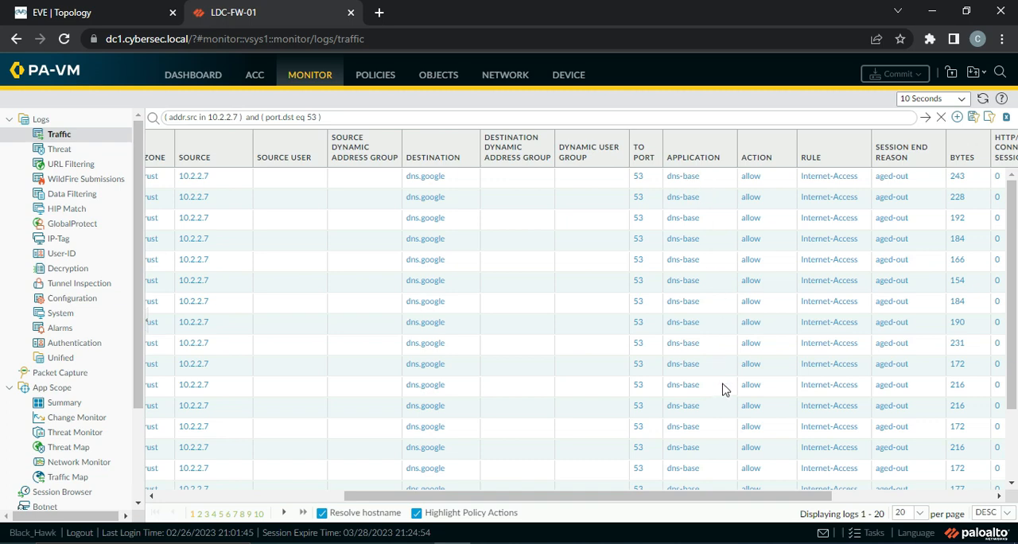
Search the firewall's application objects for dns
{"action": "left_click", "coordinate": [446, 75]}
{"action": "scroll", "coordinate": [132, 275], "scroll_direction": "up", "scroll_amount": 3}
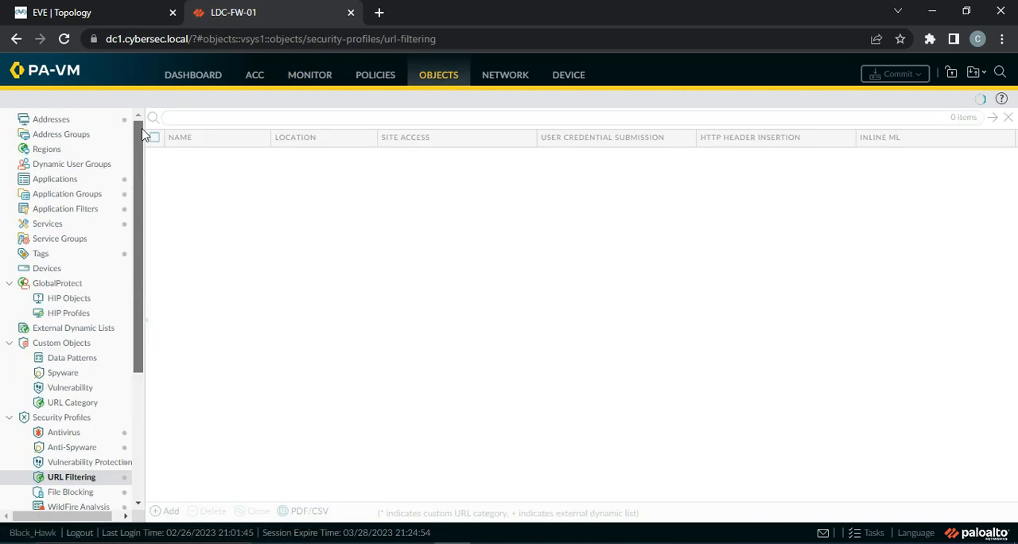
{"action": "left_click", "coordinate": [78, 179]}
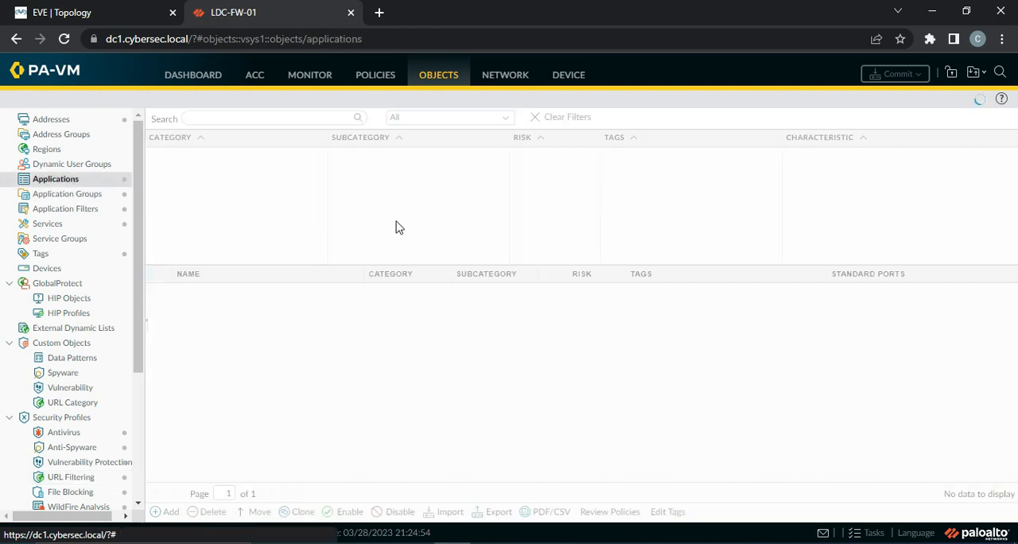
{"action": "left_click", "coordinate": [233, 117]}
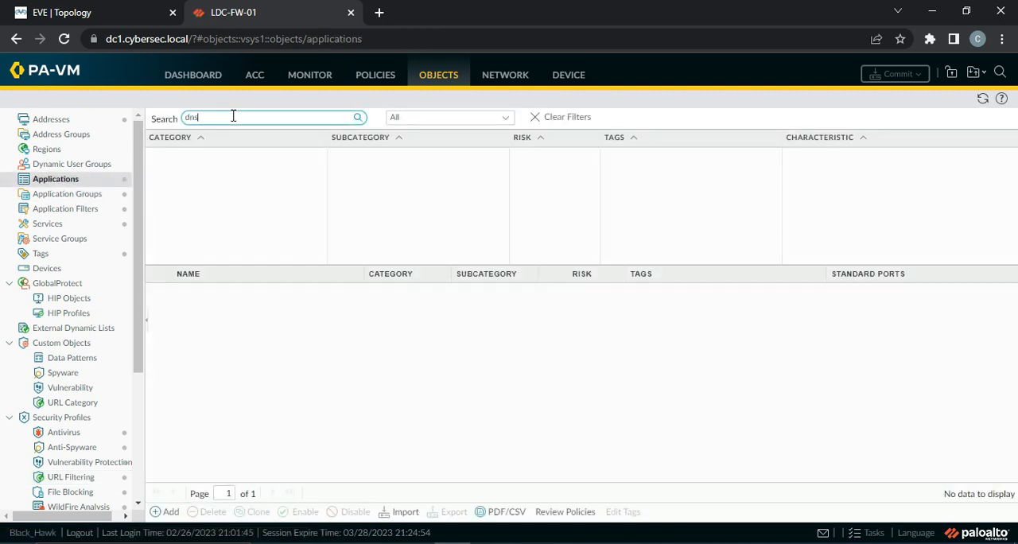
{"action": "type", "text": "dns"}
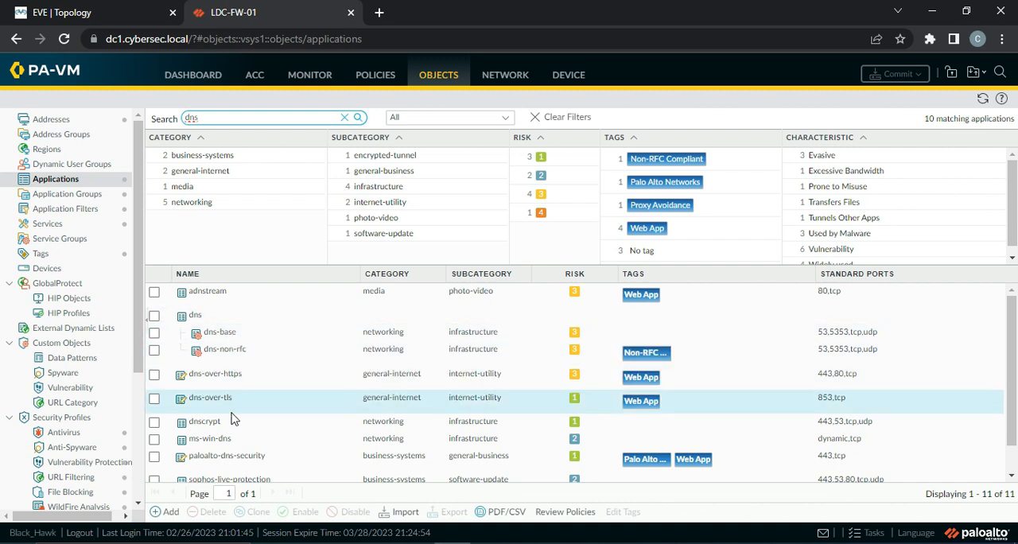
Return to the traffic log and check the progress of the running commit in the Task Manager
{"action": "left_click", "coordinate": [317, 82]}
{"action": "left_click", "coordinate": [865, 538]}
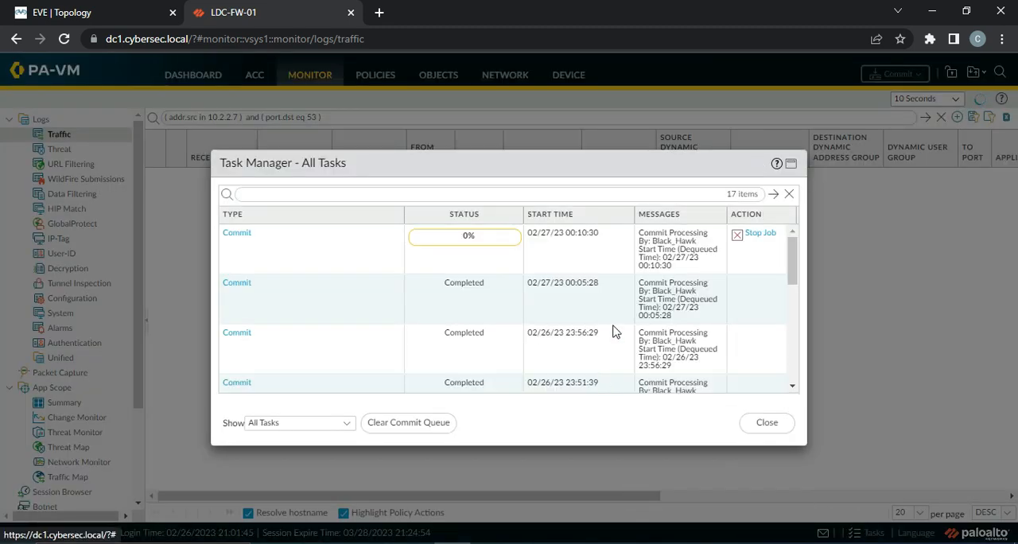
{"action": "left_click", "coordinate": [768, 427]}
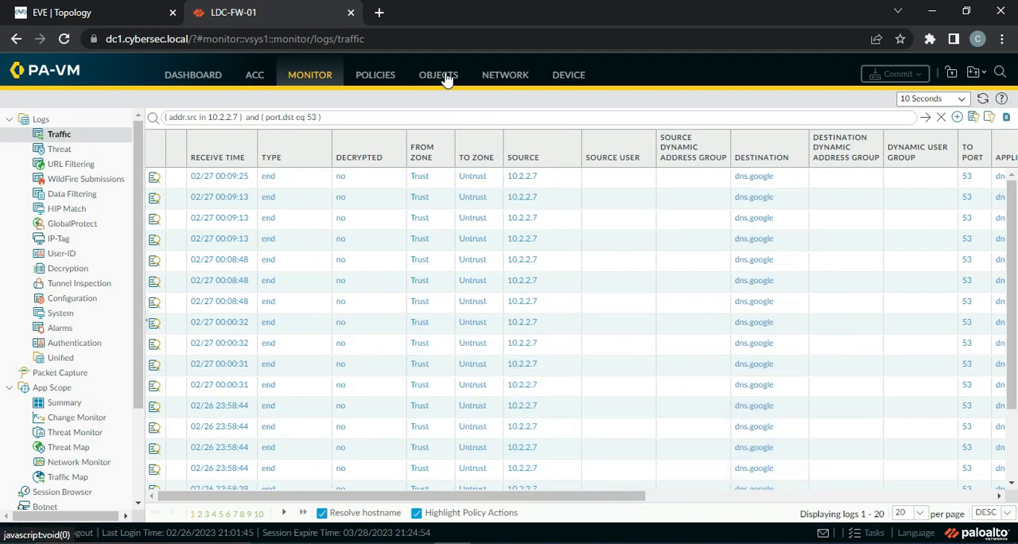
Start a new static address group object named London DC Address Group
{"action": "left_click", "coordinate": [439, 75]}
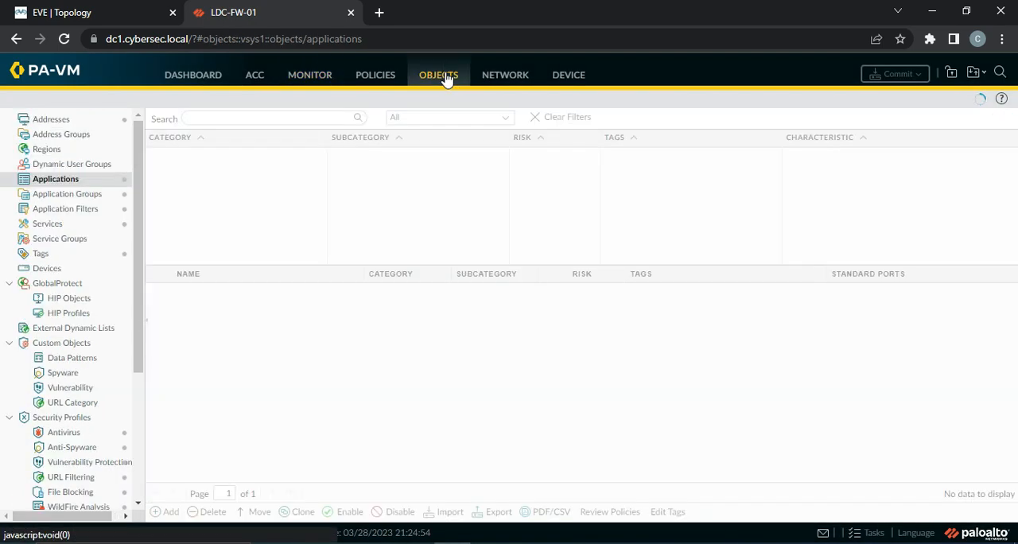
{"action": "left_click", "coordinate": [85, 121]}
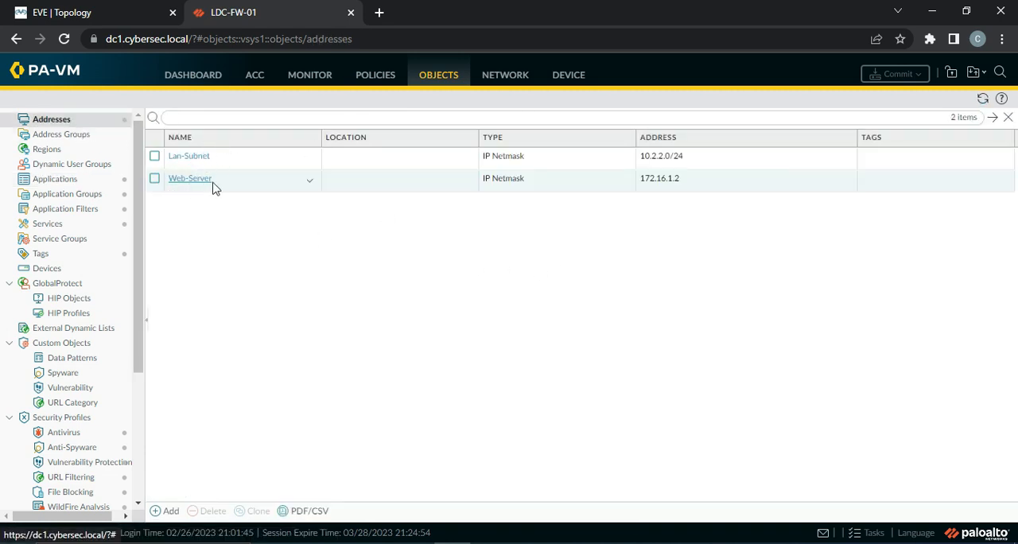
{"action": "left_click", "coordinate": [69, 136]}
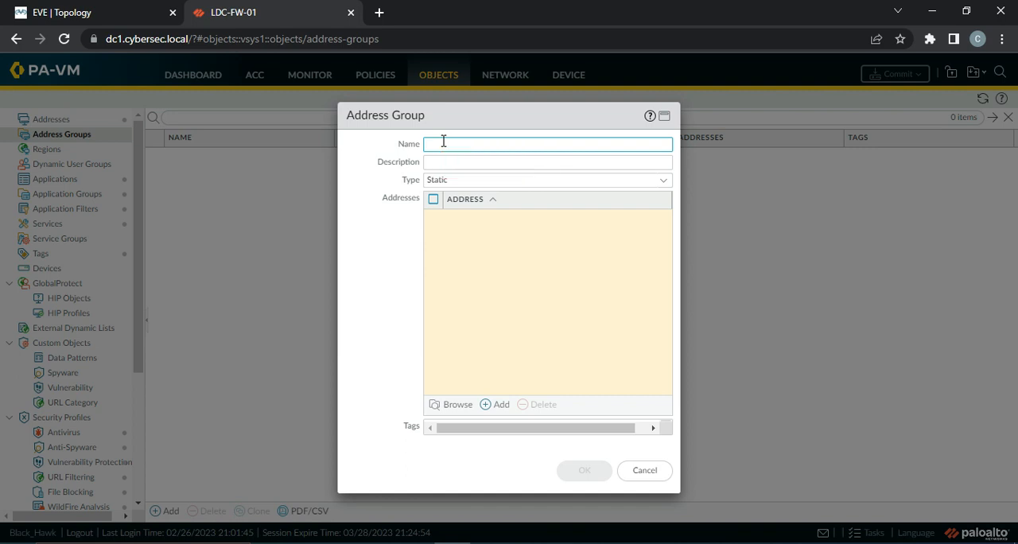
{"action": "type", "text": "DC Addres"}
{"action": "type", "text": "C Grou"}
{"action": "type", "text": " Gr"}
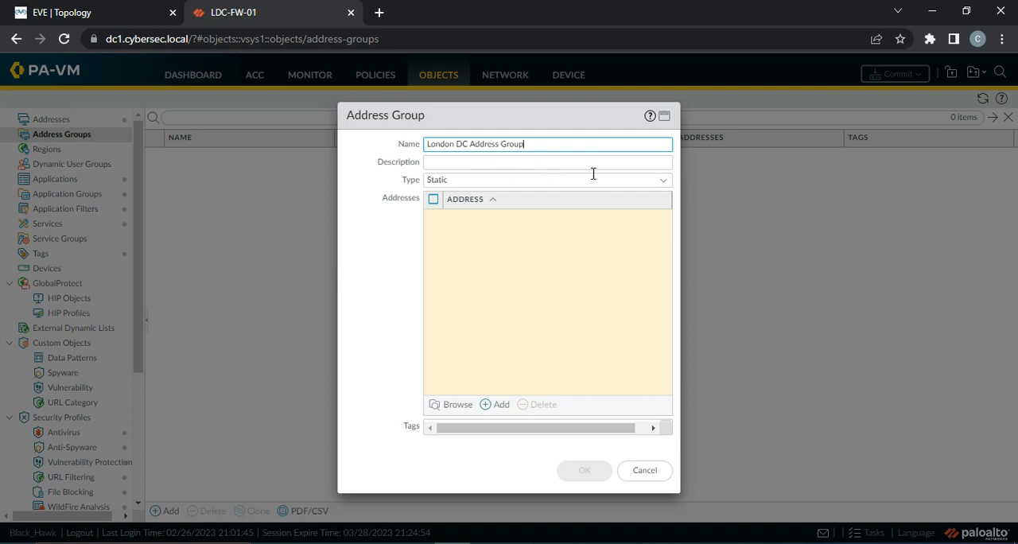
{"action": "left_click", "coordinate": [659, 181]}
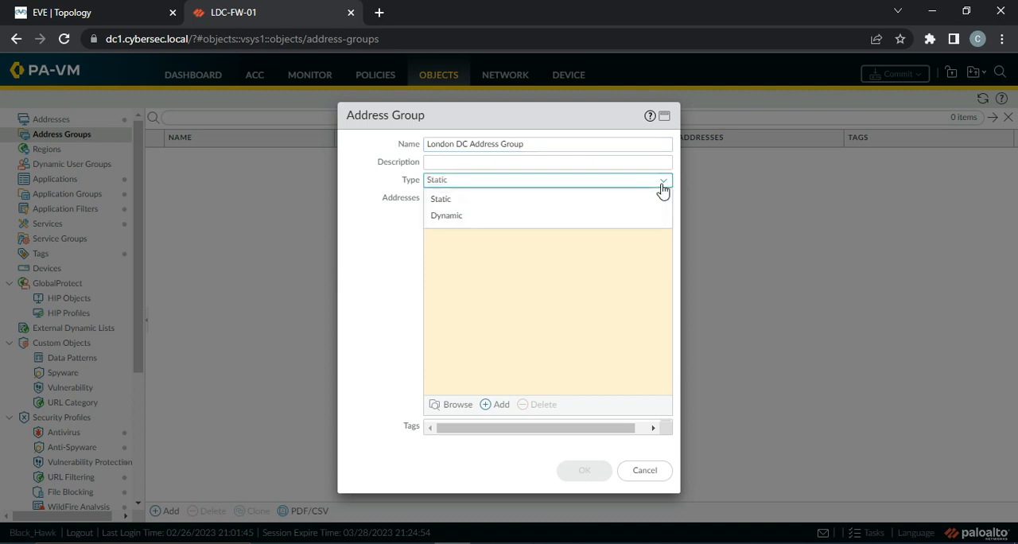
{"action": "left_click", "coordinate": [662, 183]}
Add the Lan-Subnet and Web-Server addresses to the London DC Address Group and save the group
{"action": "left_click", "coordinate": [493, 405]}
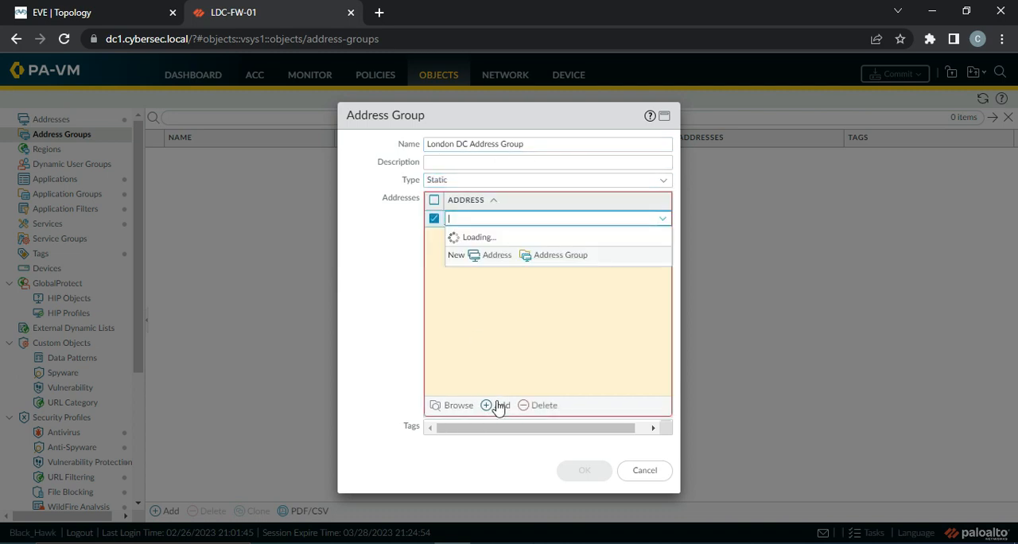
{"action": "left_click", "coordinate": [487, 248]}
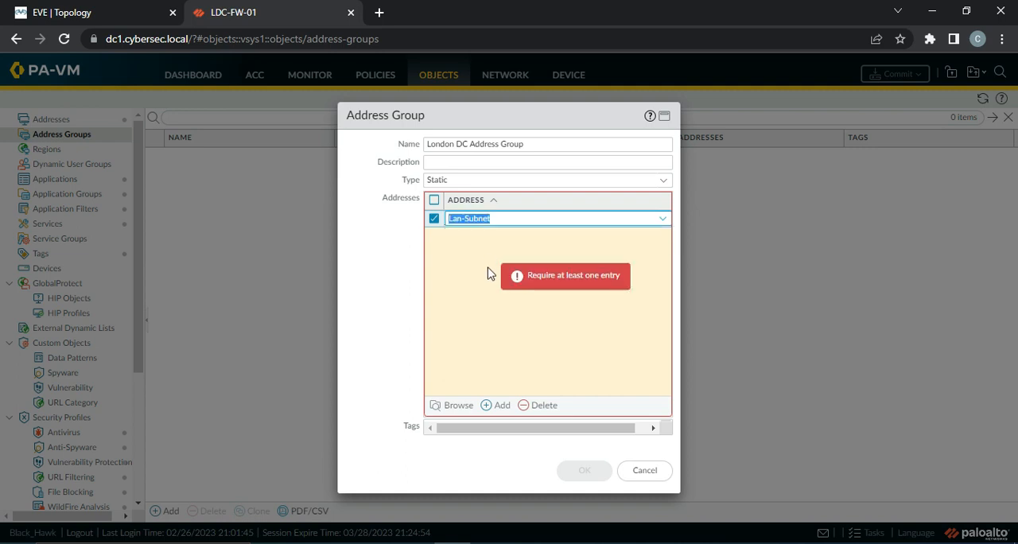
{"action": "left_click", "coordinate": [493, 405]}
{"action": "left_click", "coordinate": [488, 279]}
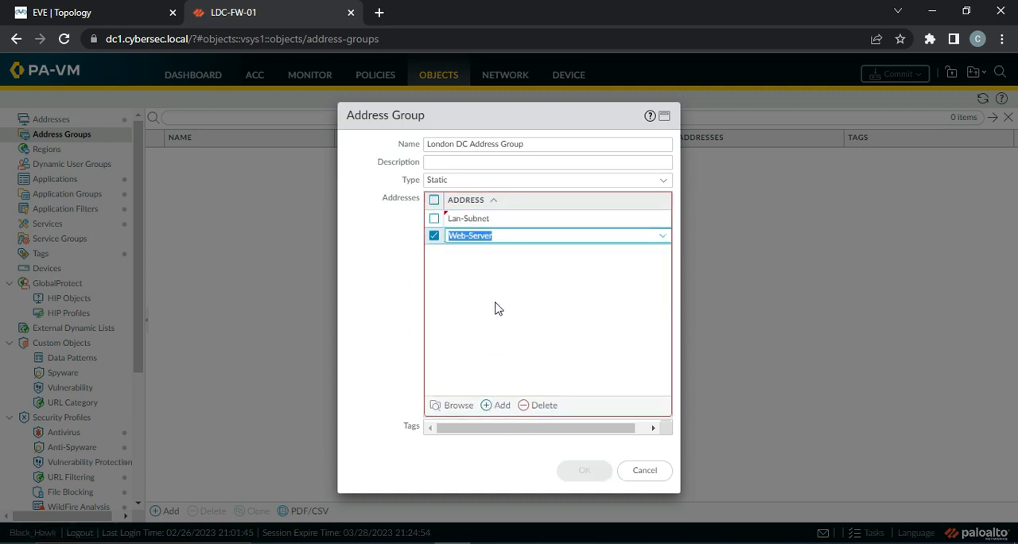
{"action": "left_click", "coordinate": [503, 339]}
{"action": "left_click", "coordinate": [432, 235]}
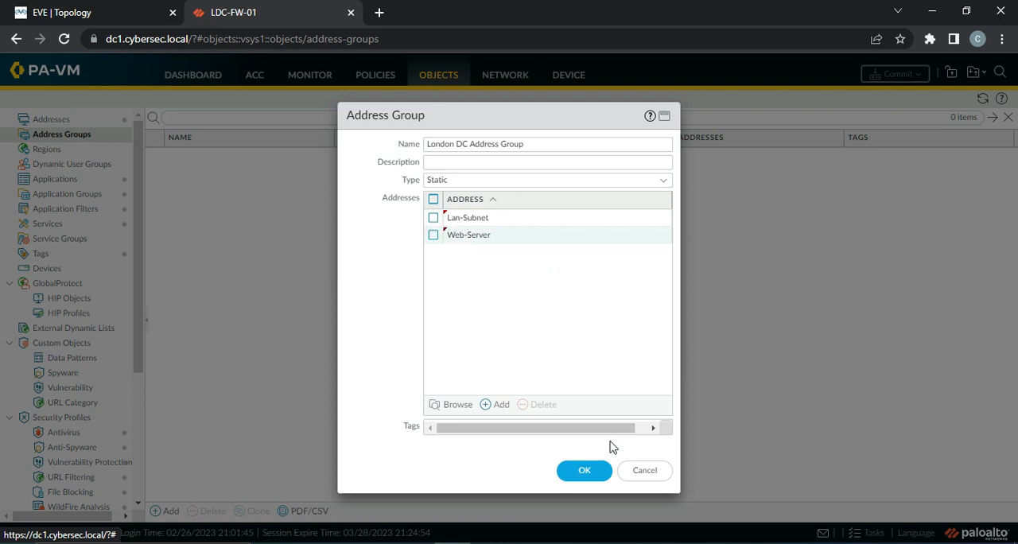
{"action": "left_click", "coordinate": [595, 477]}
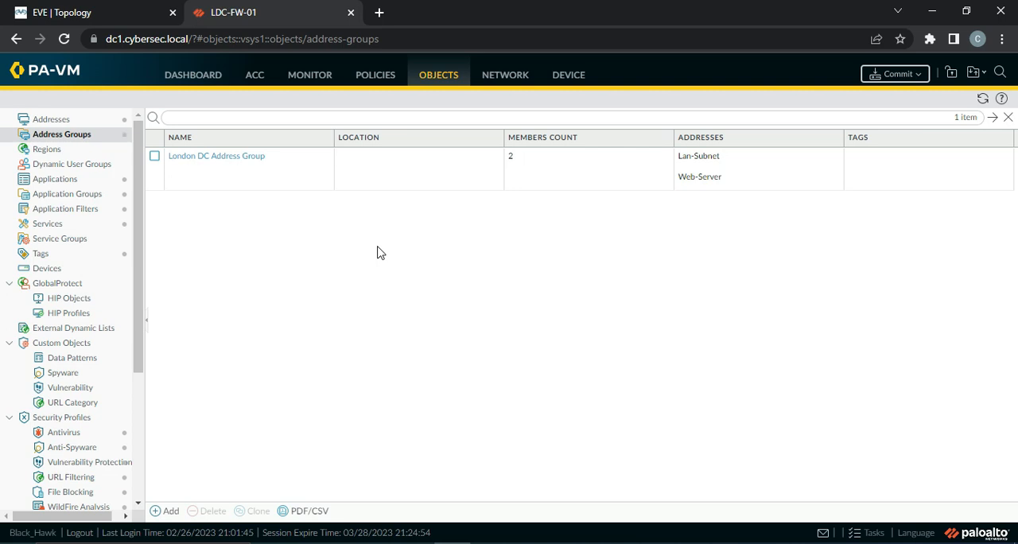
{"action": "left_click", "coordinate": [69, 151]}
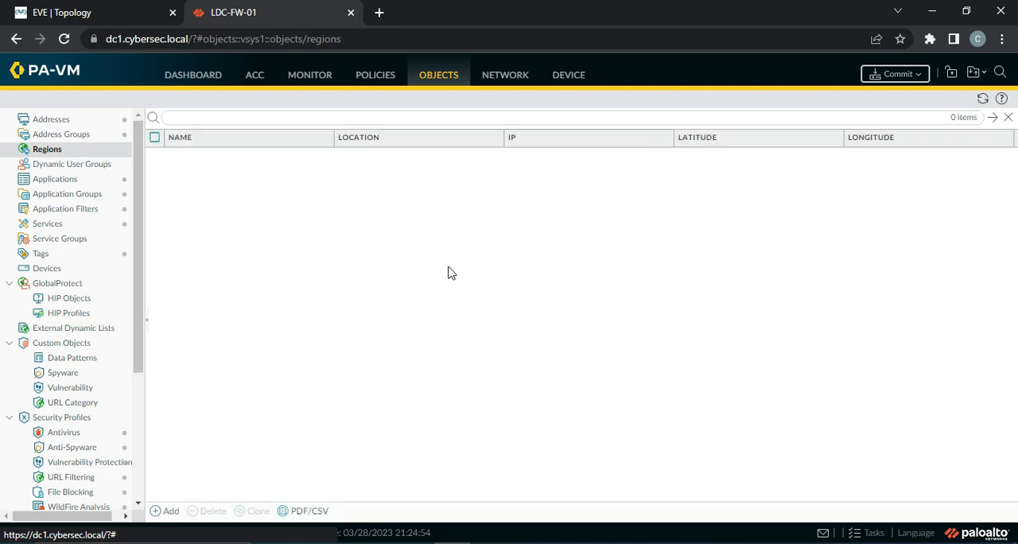
{"action": "left_click", "coordinate": [165, 510]}
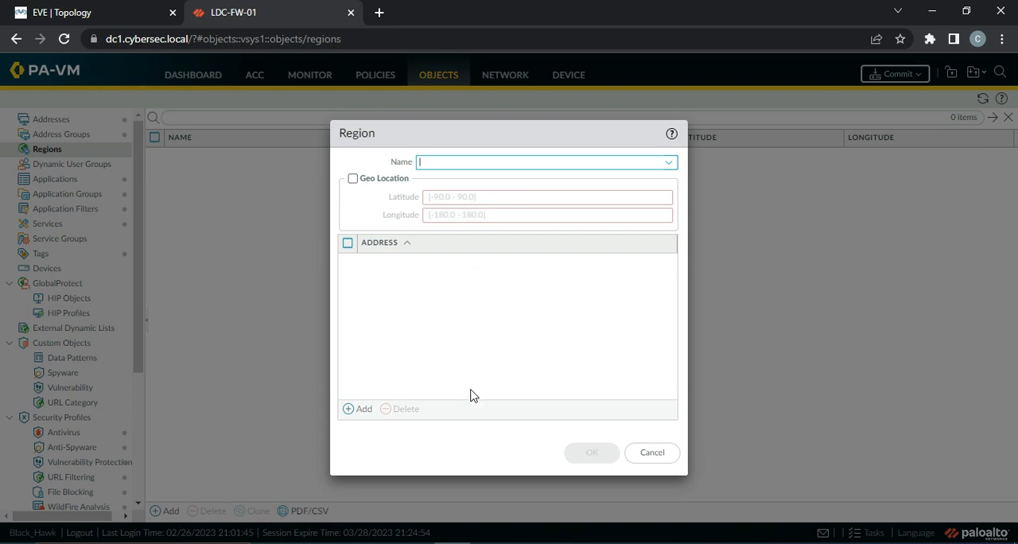
{"action": "left_click", "coordinate": [653, 452]}
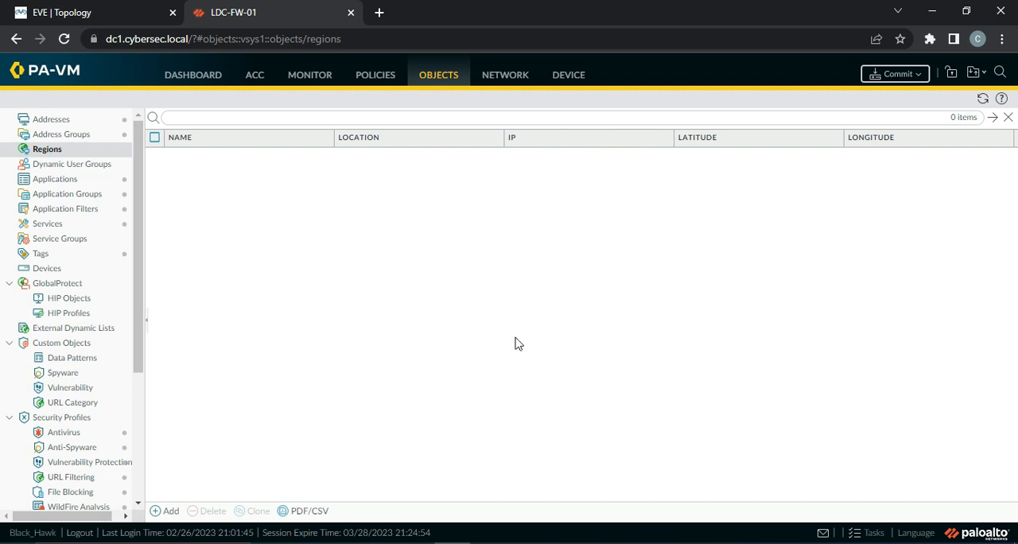
Restrict the Web-Server-Access security rule's source address to the IN (India) region and save the rule
{"action": "left_click", "coordinate": [379, 85]}
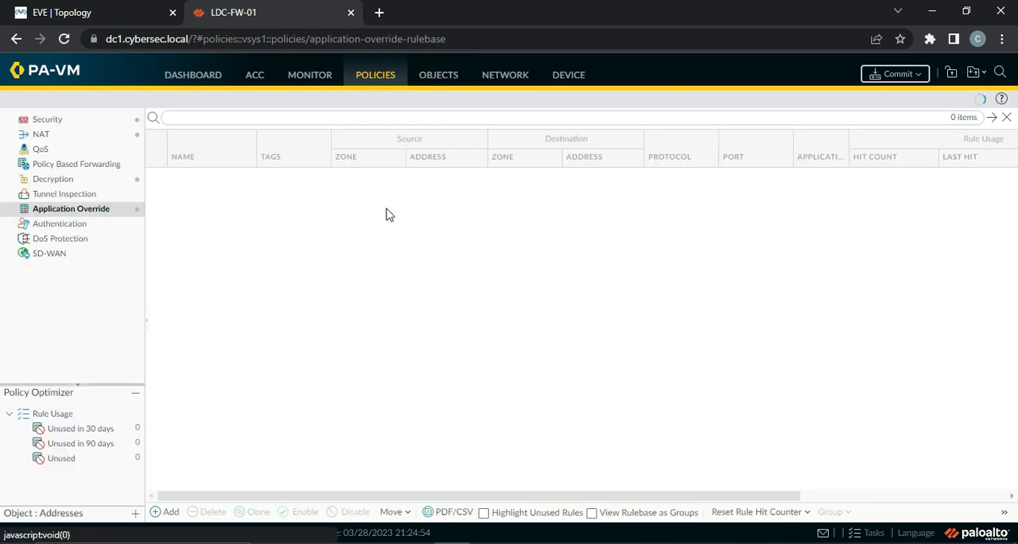
{"action": "left_click", "coordinate": [83, 121]}
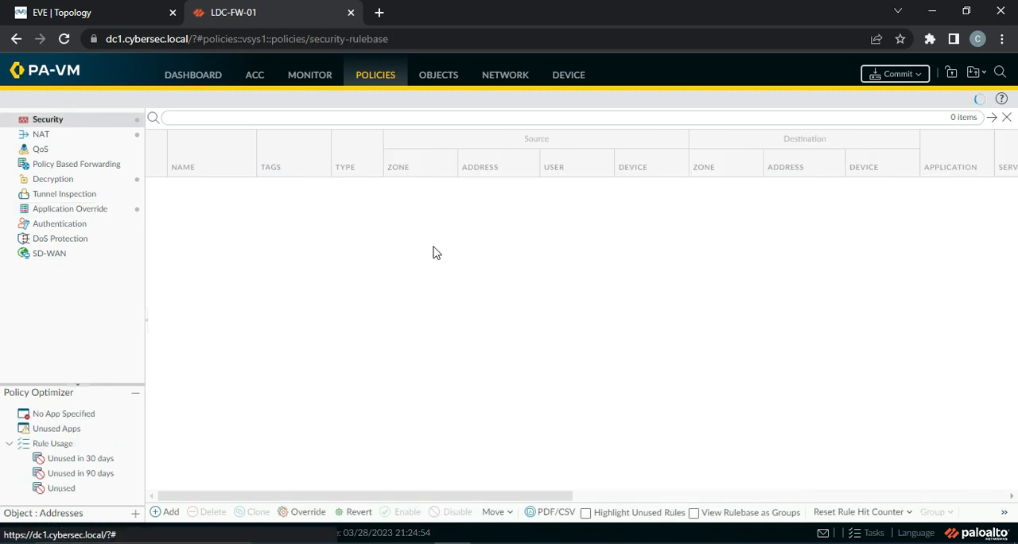
{"action": "left_click", "coordinate": [202, 251]}
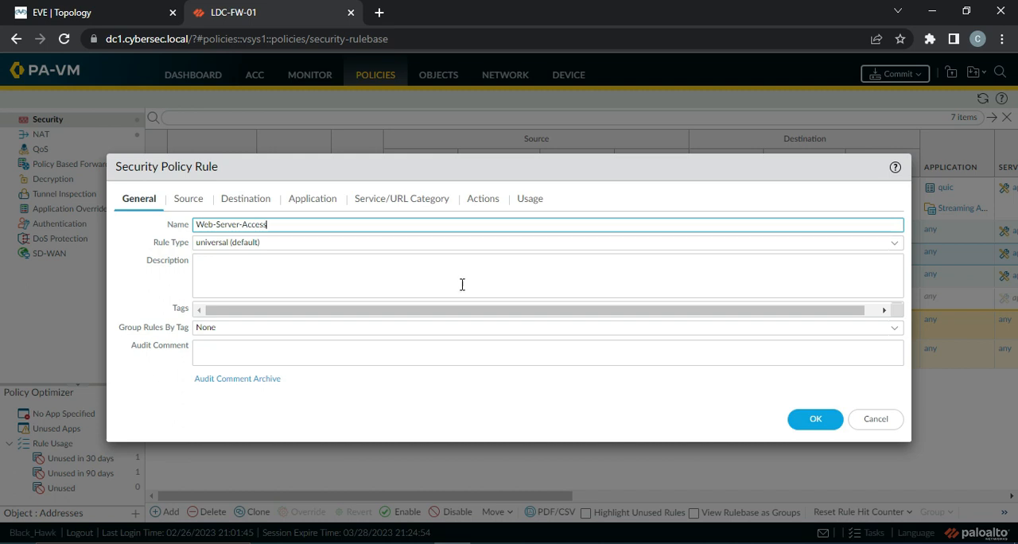
{"action": "left_click", "coordinate": [191, 199]}
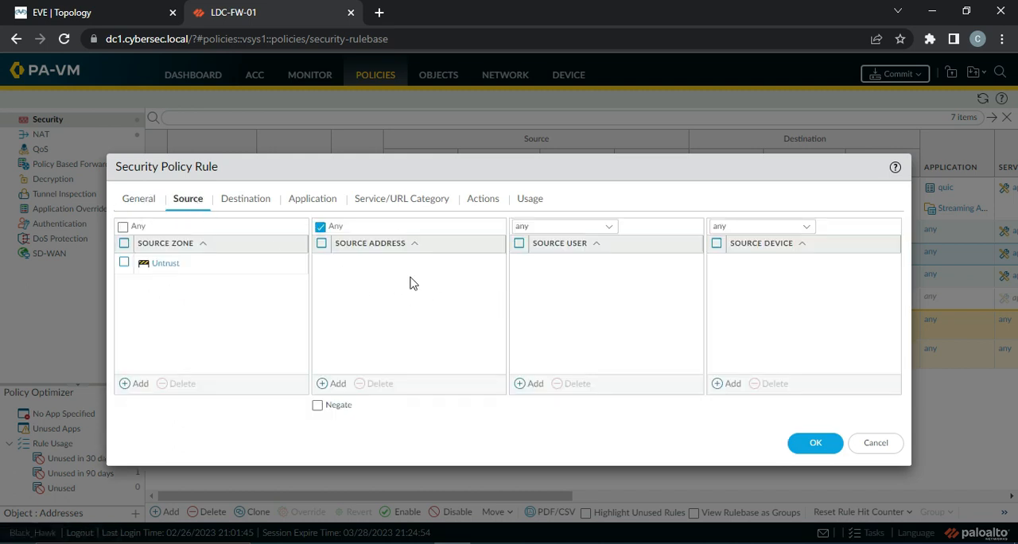
{"action": "left_click", "coordinate": [337, 384]}
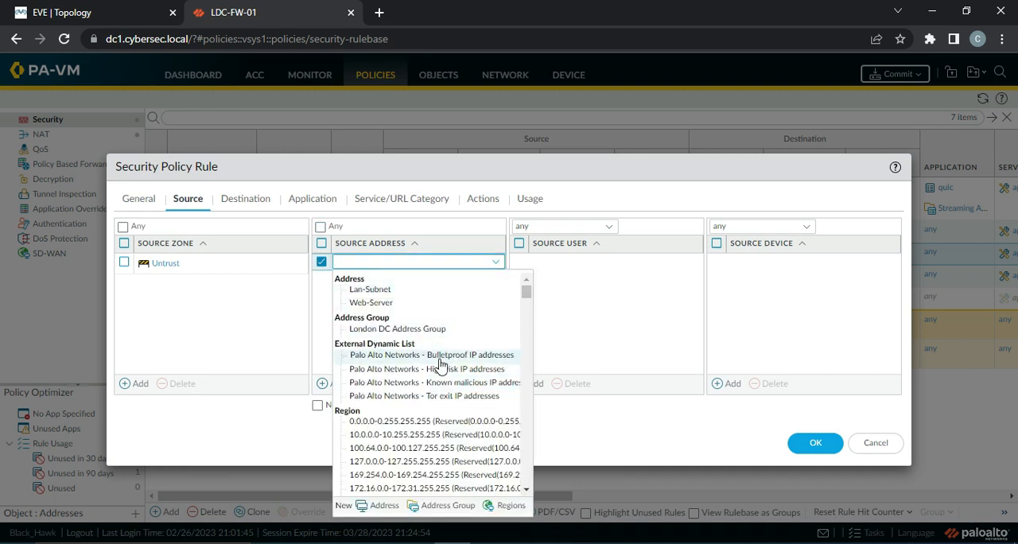
{"action": "scroll", "coordinate": [445, 364], "scroll_direction": "down", "scroll_amount": 5}
{"action": "scroll", "coordinate": [442, 364], "scroll_direction": "up", "scroll_amount": 3}
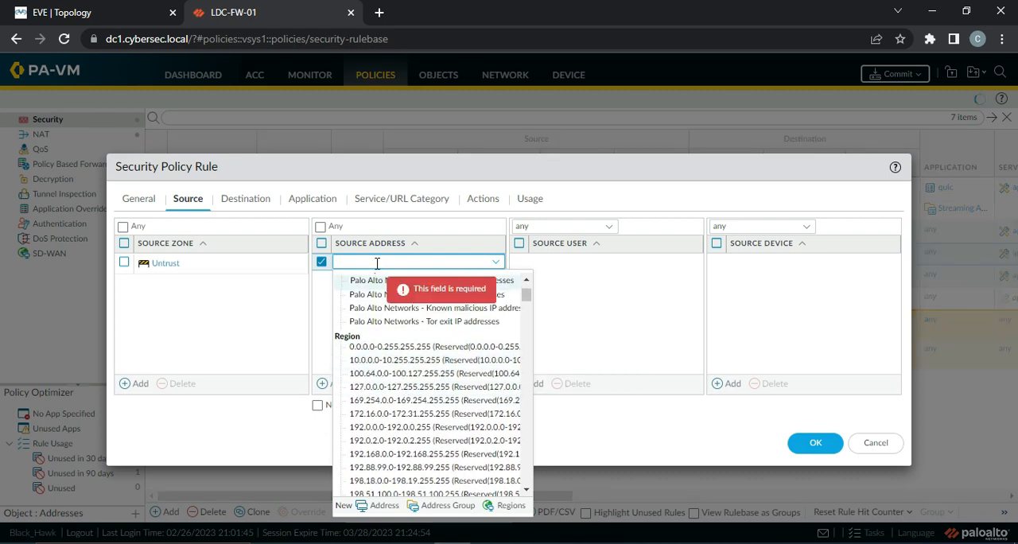
{"action": "type", "text": "IN"}
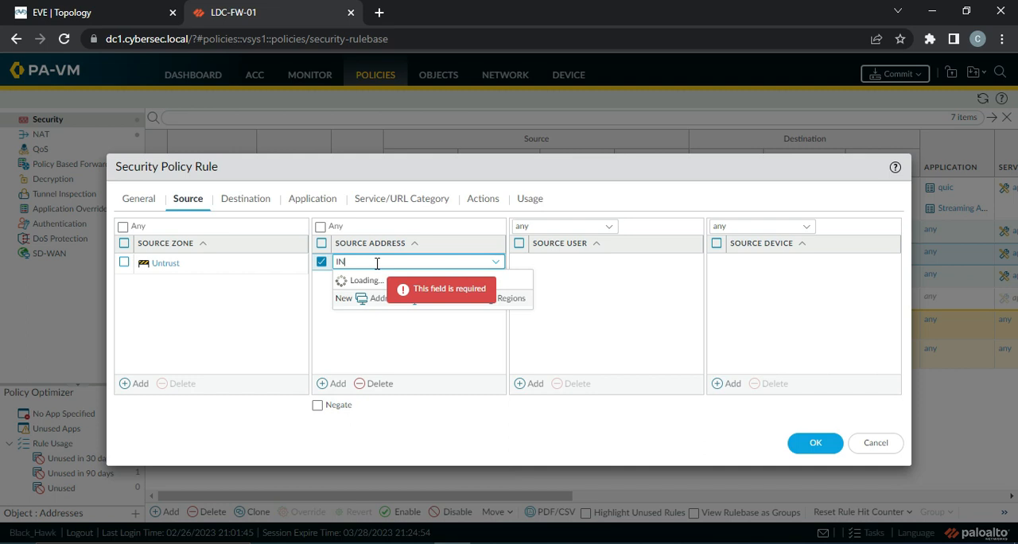
{"action": "scroll", "coordinate": [414, 402], "scroll_direction": "down", "scroll_amount": 2}
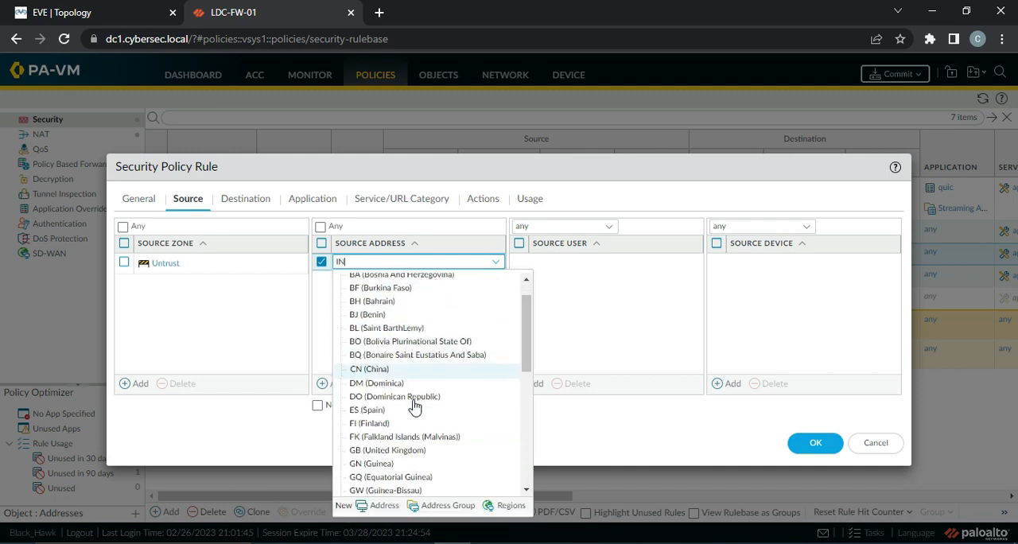
{"action": "scroll", "coordinate": [415, 407], "scroll_direction": "down", "scroll_amount": 3}
{"action": "left_click", "coordinate": [396, 404]}
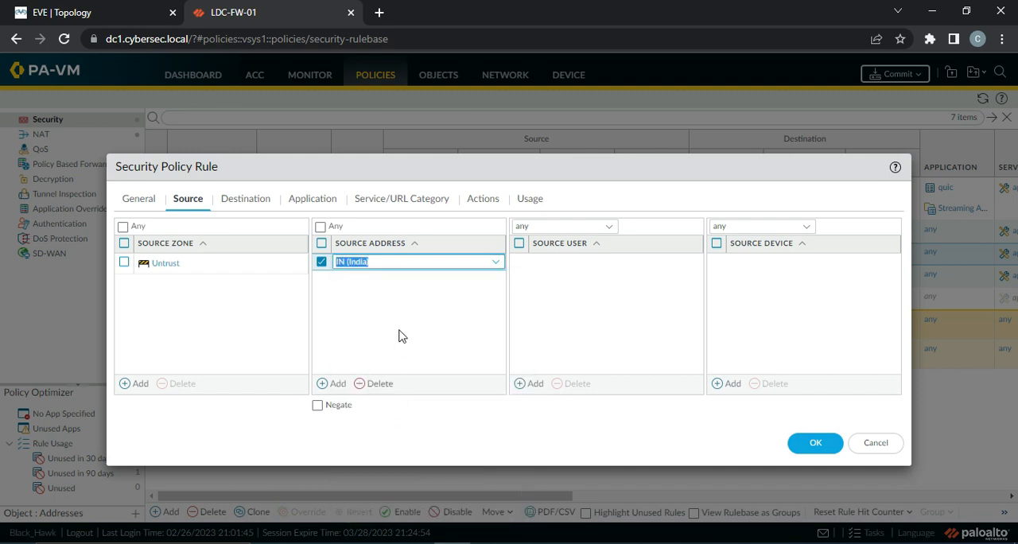
{"action": "left_click", "coordinate": [402, 336]}
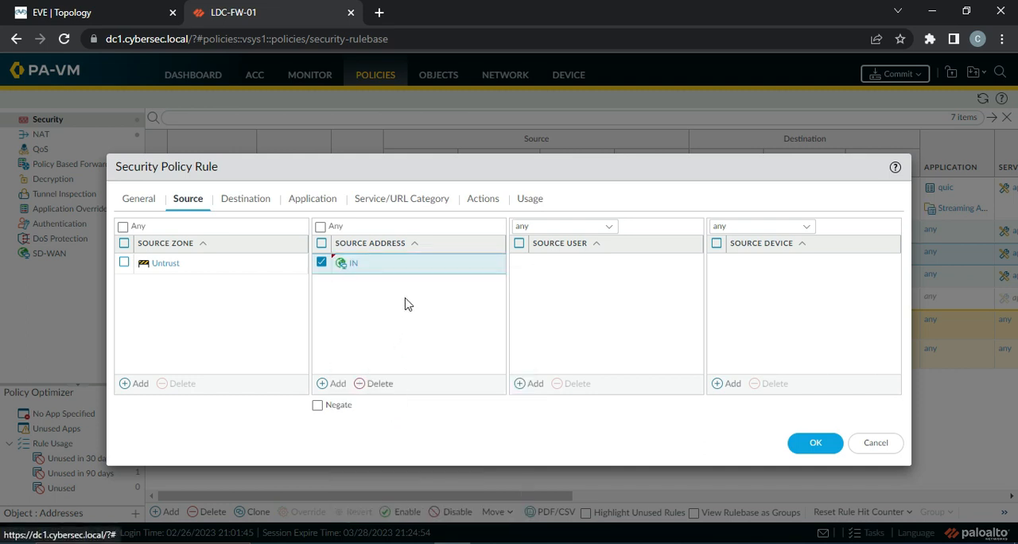
{"action": "left_click", "coordinate": [816, 443]}
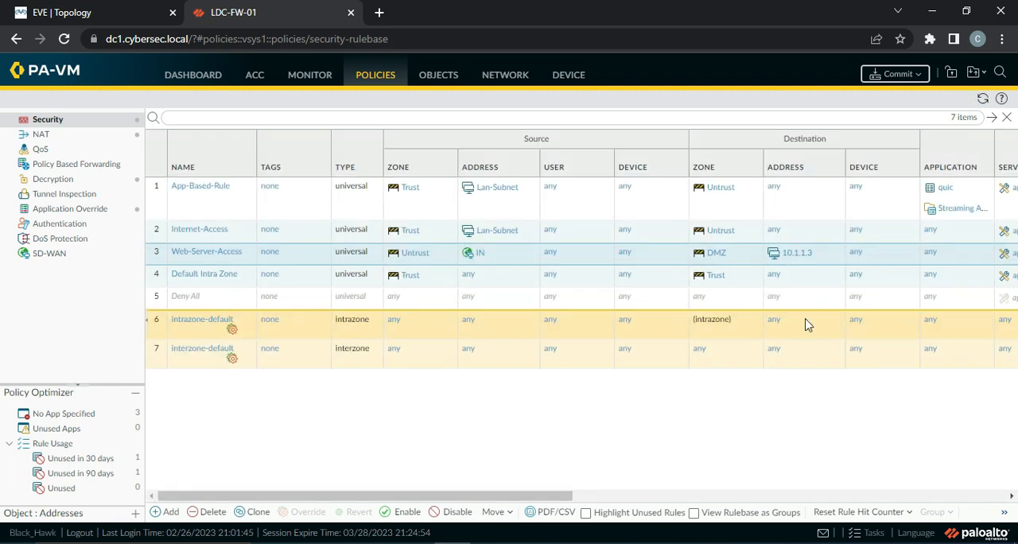
Commit all policy and object changes, close the commit status and check the commit's progress in the Task Manager
{"action": "left_click", "coordinate": [889, 79]}
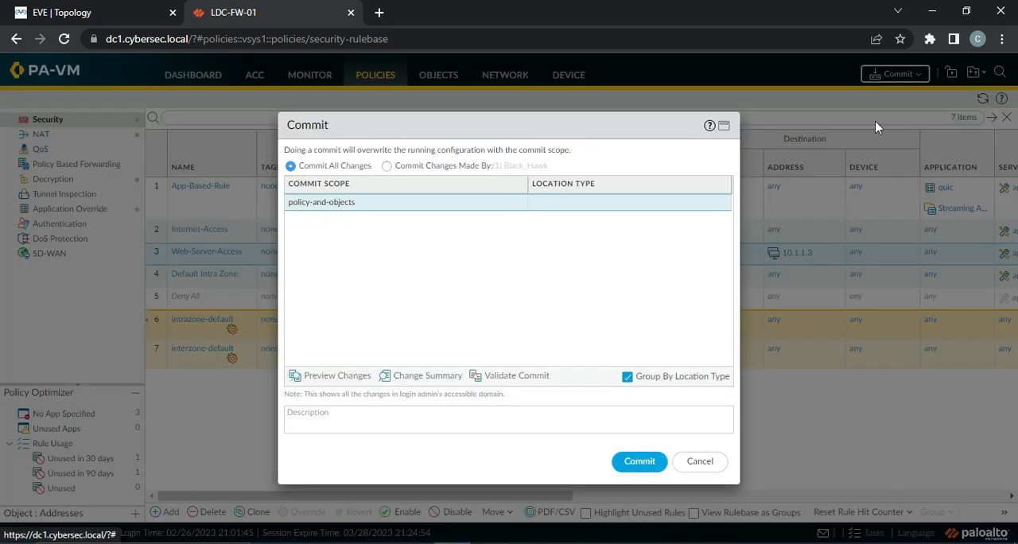
{"action": "left_click", "coordinate": [636, 468]}
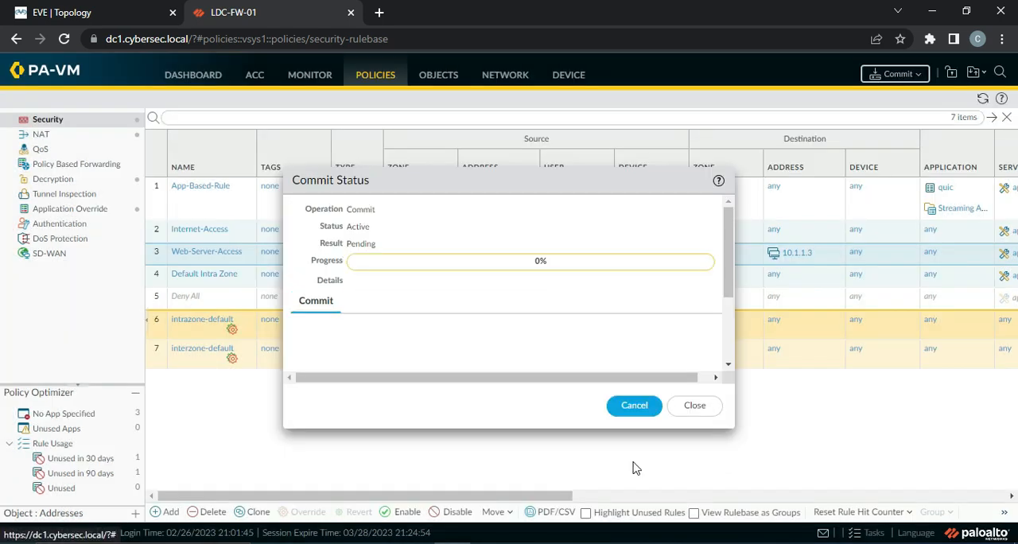
{"action": "left_click", "coordinate": [691, 409]}
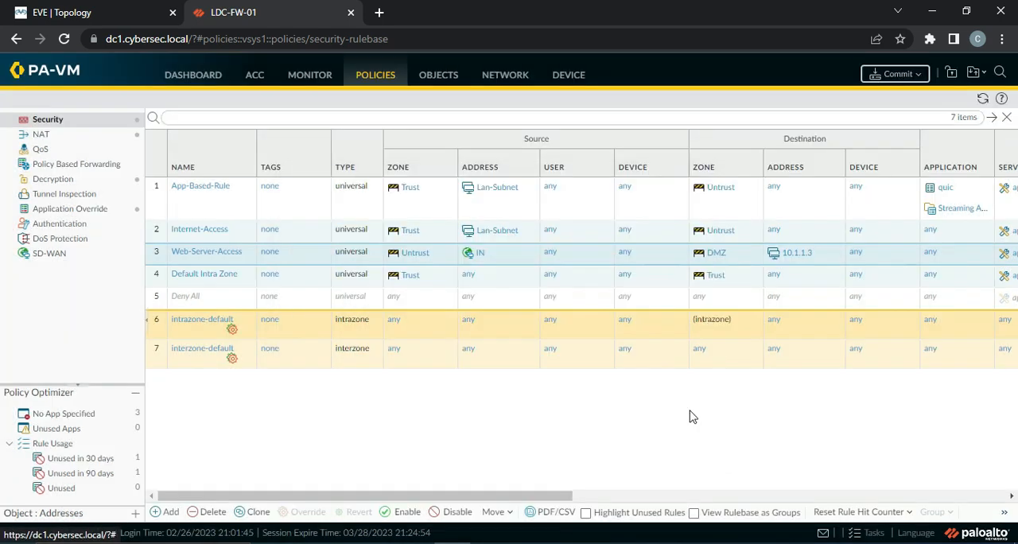
{"action": "left_click", "coordinate": [869, 533]}
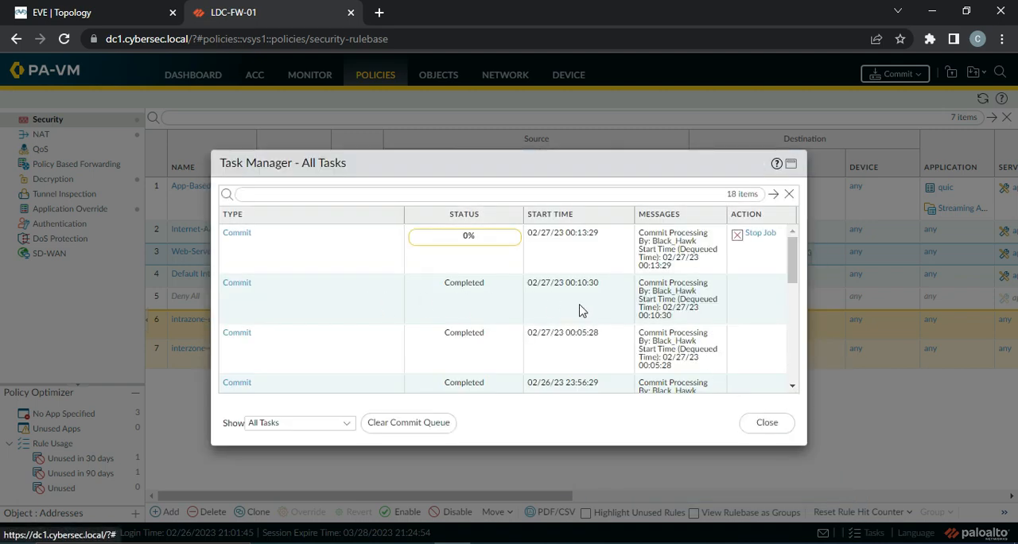
{"action": "left_click", "coordinate": [767, 422]}
{"action": "mouse_move", "coordinate": [626, 489]}
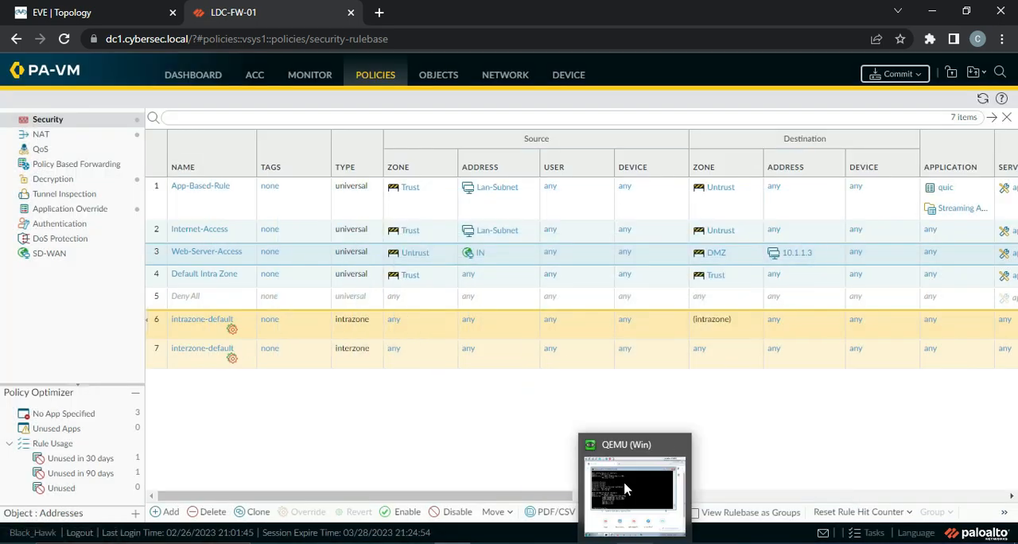
Refresh the application override rules' usage data and try to reset the rule hit counter for all rules
{"action": "left_click", "coordinate": [68, 210]}
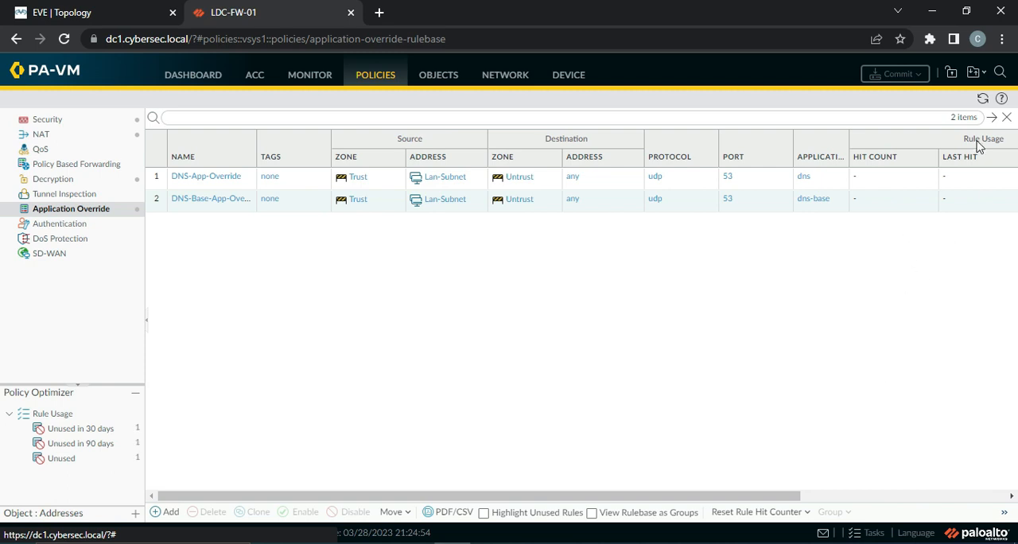
{"action": "left_click", "coordinate": [983, 100]}
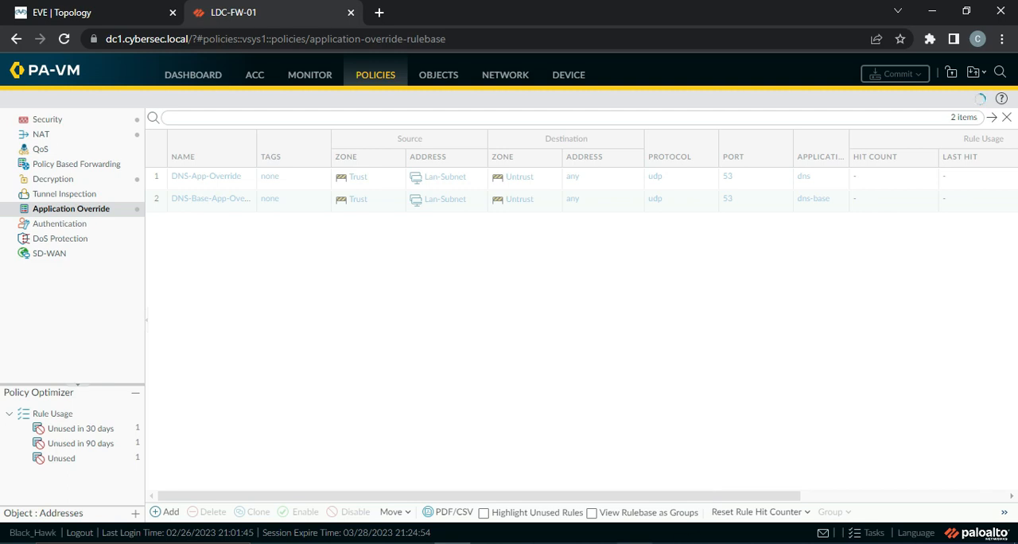
{"action": "mouse_move", "coordinate": [635, 543]}
{"action": "left_click", "coordinate": [757, 512]}
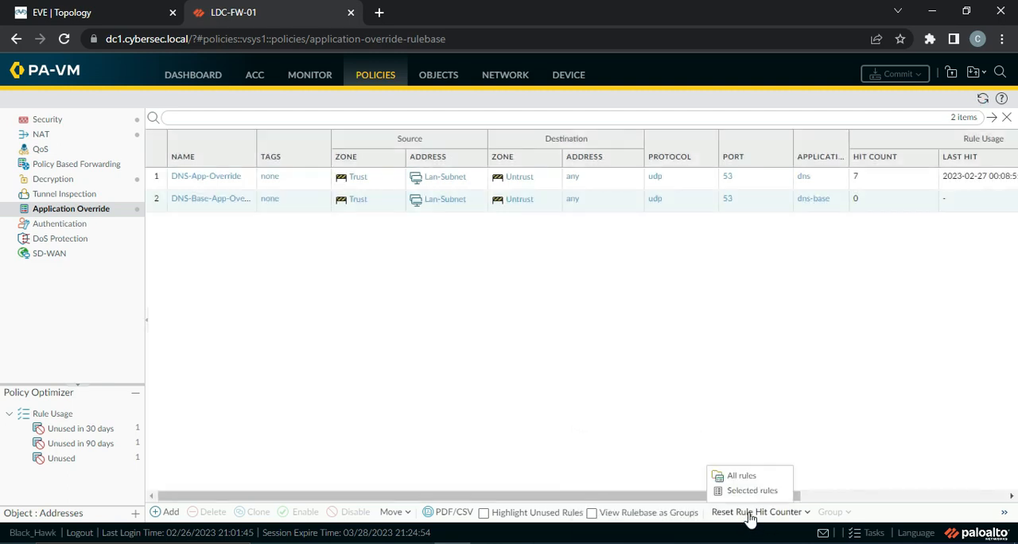
{"action": "left_click", "coordinate": [744, 477]}
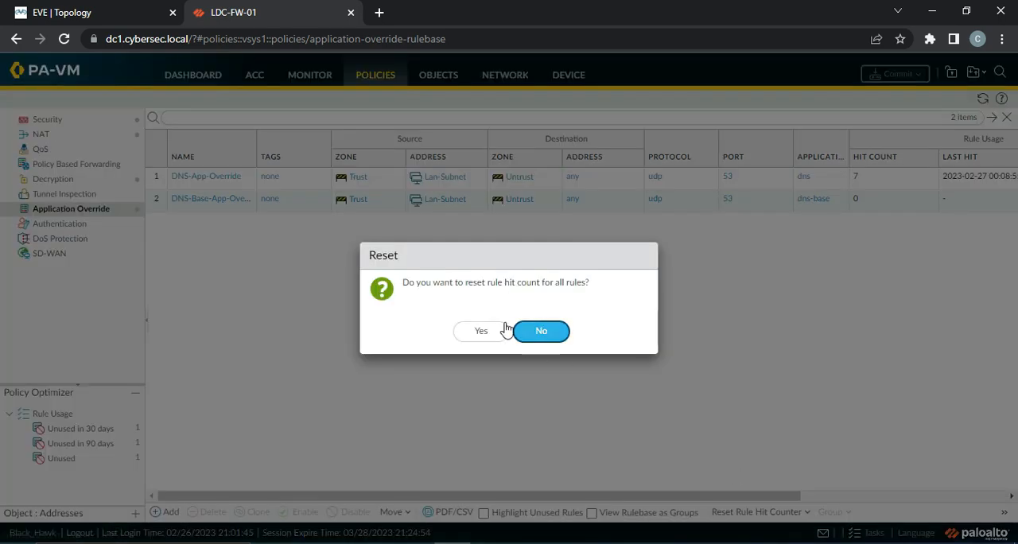
{"action": "left_click", "coordinate": [480, 338]}
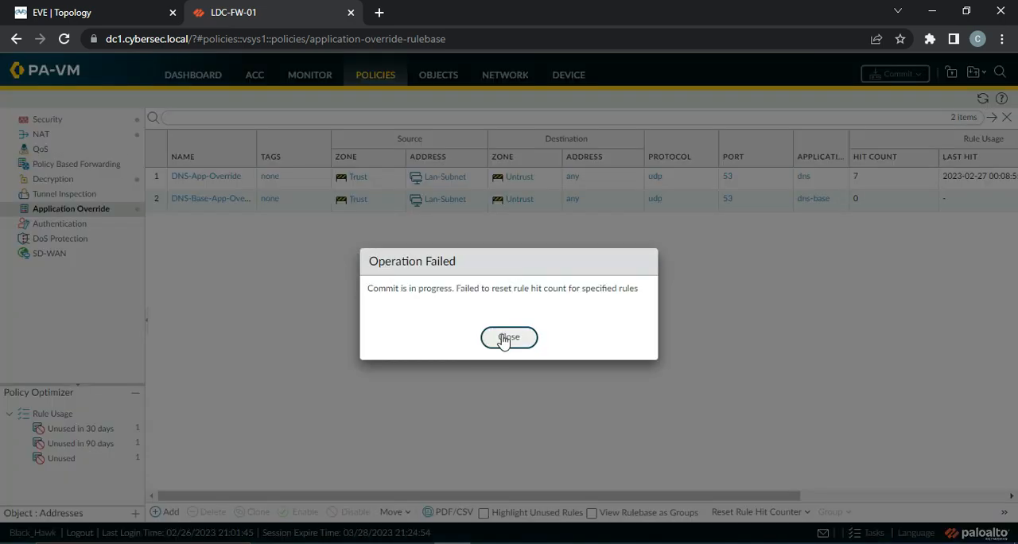
{"action": "left_click", "coordinate": [502, 340]}
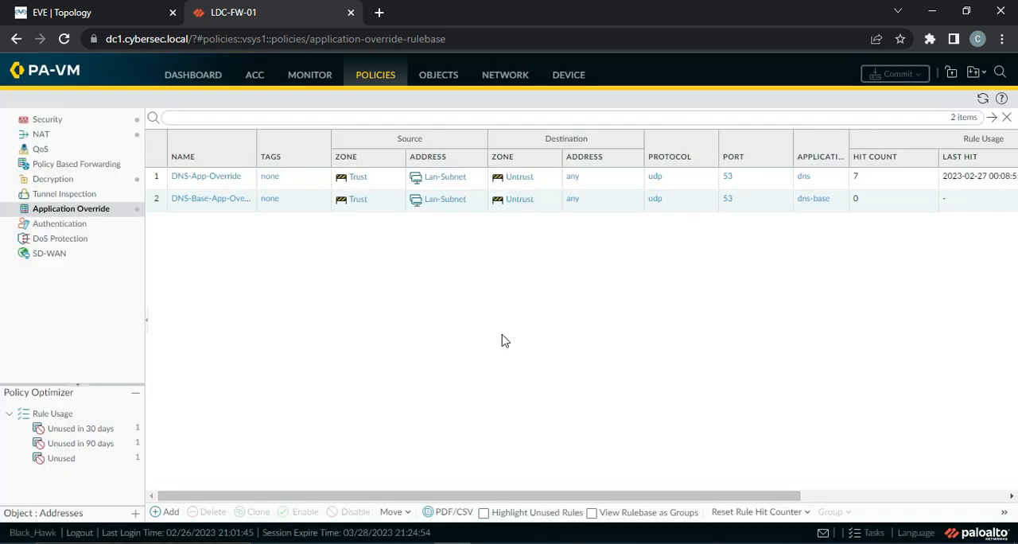
Check the commit's progress in the Task Manager and rerun nslookup ngcloudx.com in the QEMU Windows machine's Command Prompt
{"action": "left_click", "coordinate": [882, 530]}
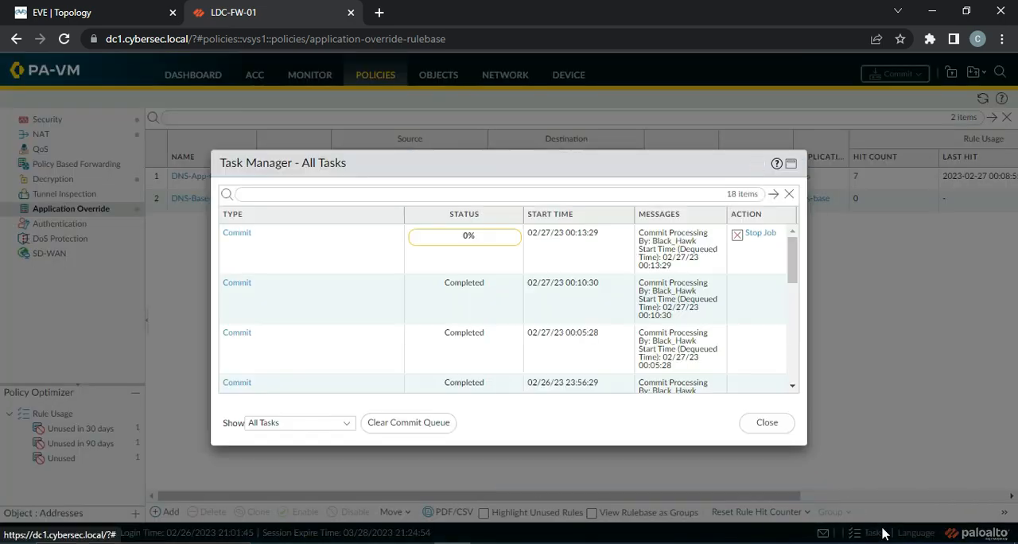
{"action": "left_click", "coordinate": [753, 419]}
{"action": "key", "text": "alt+Tab"}
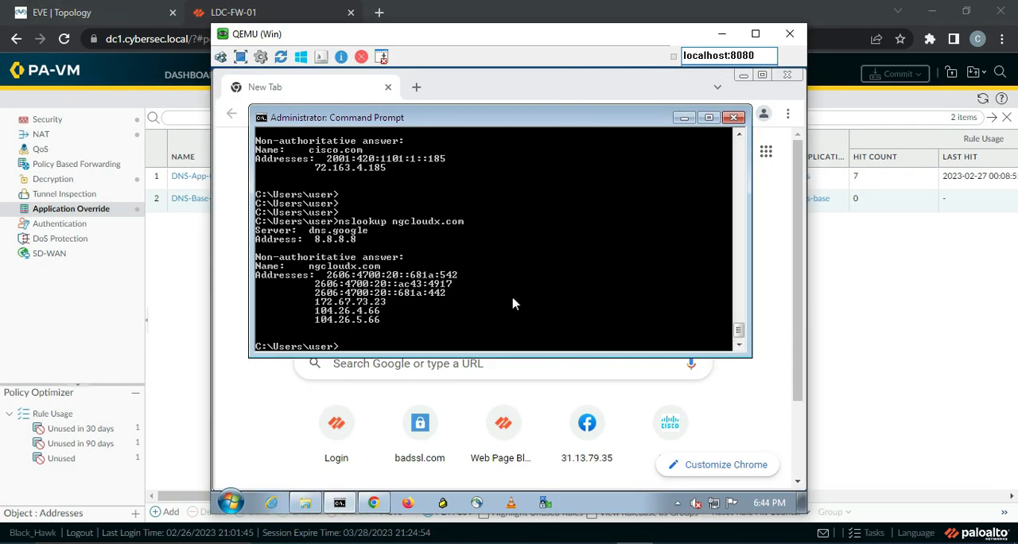
{"action": "key", "text": "Up"}
{"action": "key", "text": "Return"}
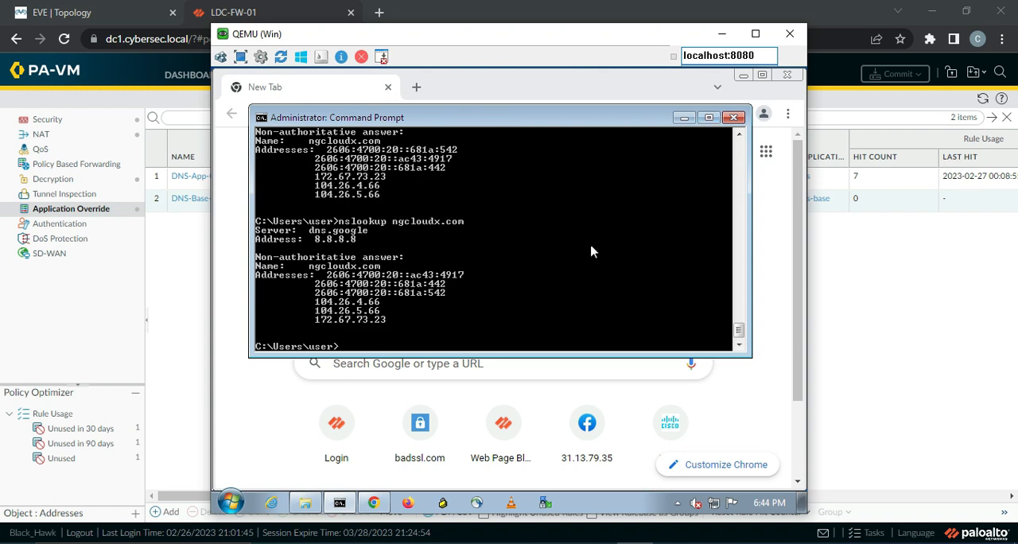
Run nslookup for linkedin.com in the Command Prompt to generate more DNS traffic
{"action": "key", "text": "Up"}
{"action": "key", "text": "BackSpace"}
{"action": "key", "text": "BackSpace"}
{"action": "key", "text": "BackSpace"}
{"action": "key", "text": "BackSpace"}
{"action": "key", "text": "BackSpace"}
{"action": "key", "text": "BackSpace"}
{"action": "key", "text": "BackSpace"}
{"action": "key", "text": "BackSpace"}
{"action": "key", "text": "BackSpace"}
{"action": "key", "text": "BackSpace"}
{"action": "key", "text": "BackSpace"}
{"action": "type", "text": "linkedin.com"}
{"action": "key", "text": "Return"}
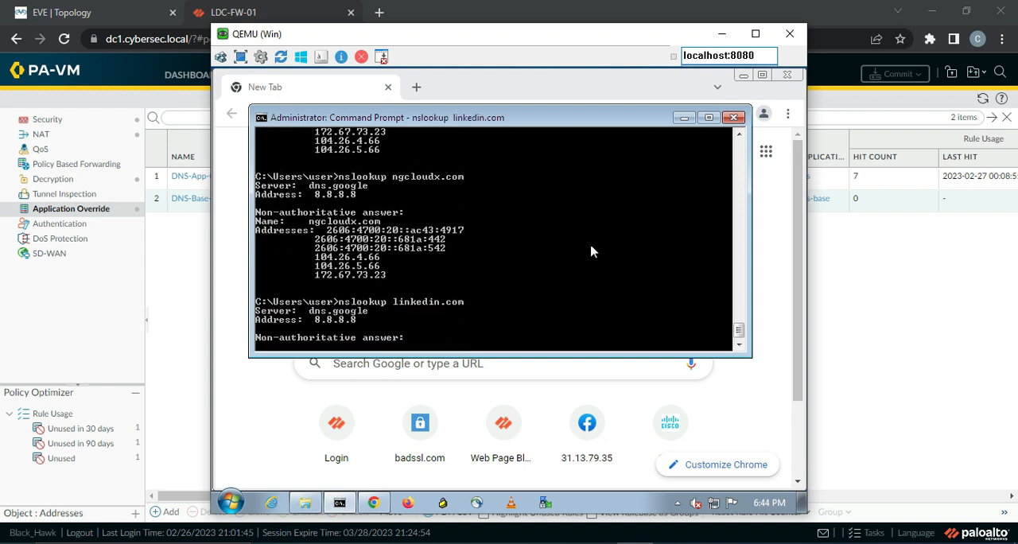
Switch back to the firewall and refresh the filtered traffic log, examining the application and rule recorded for port 53 sessions
{"action": "key", "text": "alt+Tab"}
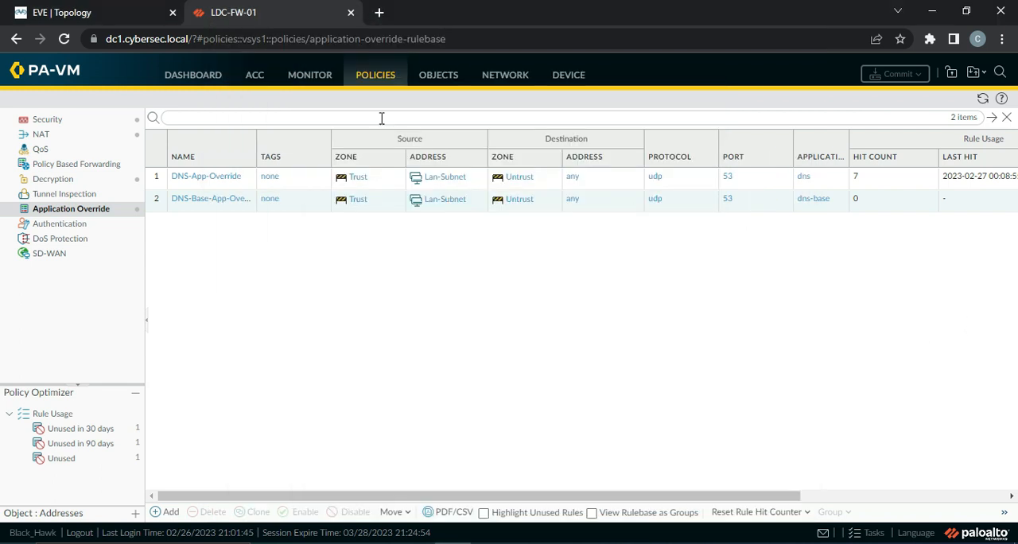
{"action": "left_click", "coordinate": [311, 79]}
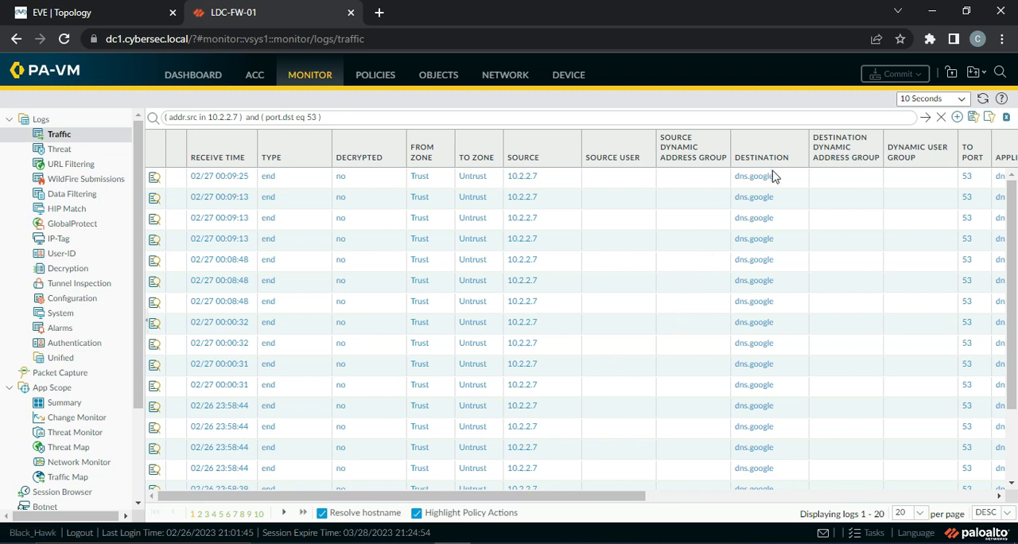
{"action": "left_click_drag", "start_coordinate": [580, 497], "coordinate": [738, 514]}
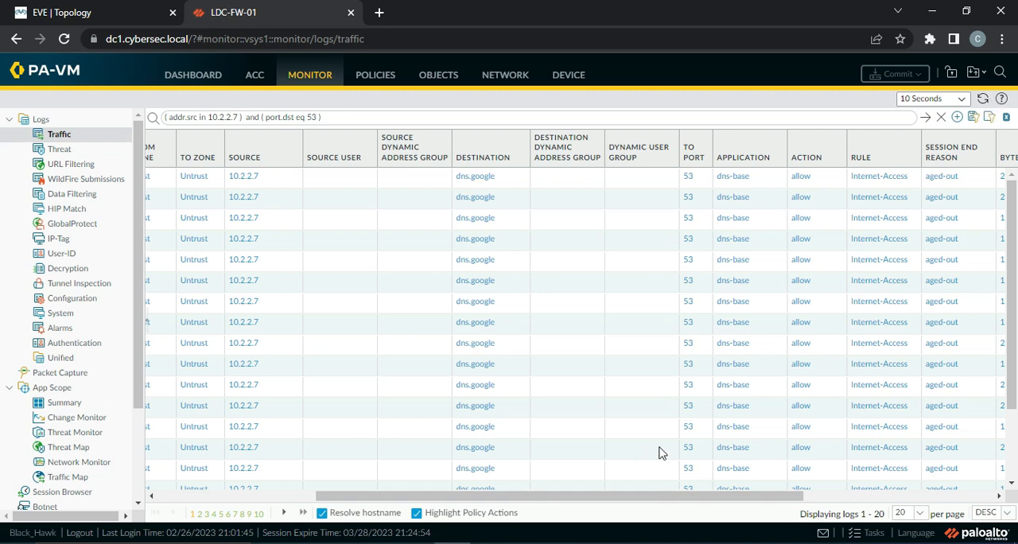
{"action": "left_click_drag", "start_coordinate": [689, 504], "coordinate": [519, 504]}
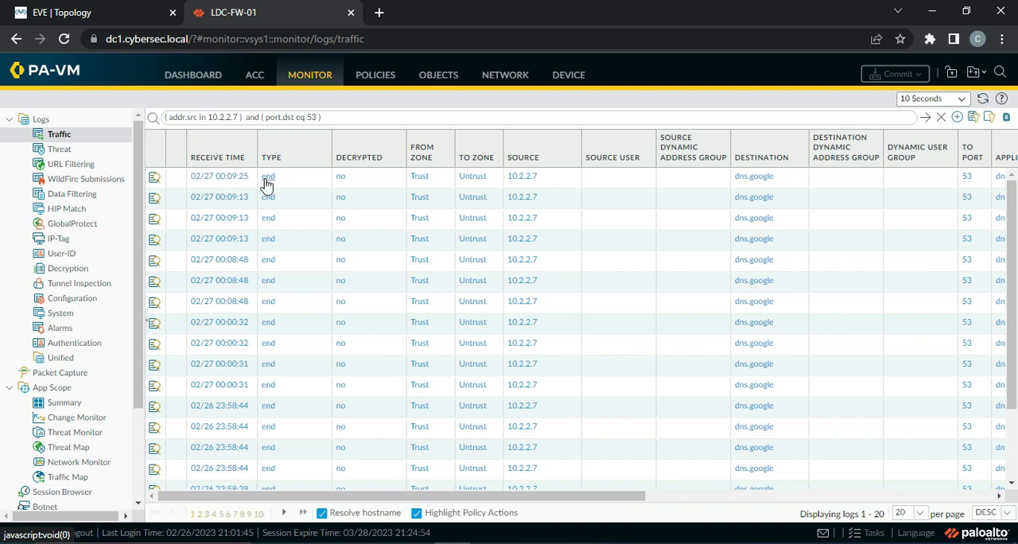
{"action": "left_click", "coordinate": [982, 100]}
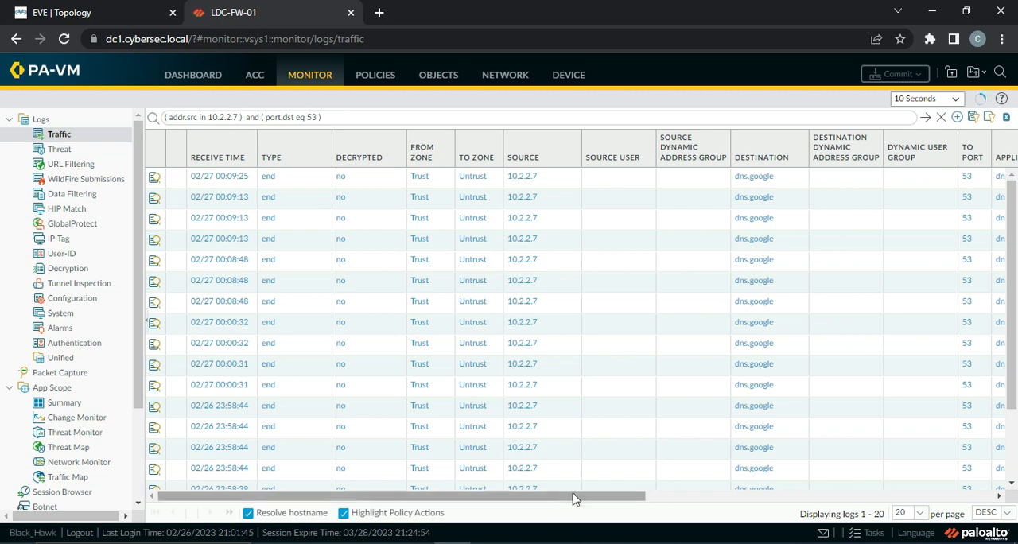
{"action": "left_click_drag", "start_coordinate": [549, 502], "coordinate": [445, 506]}
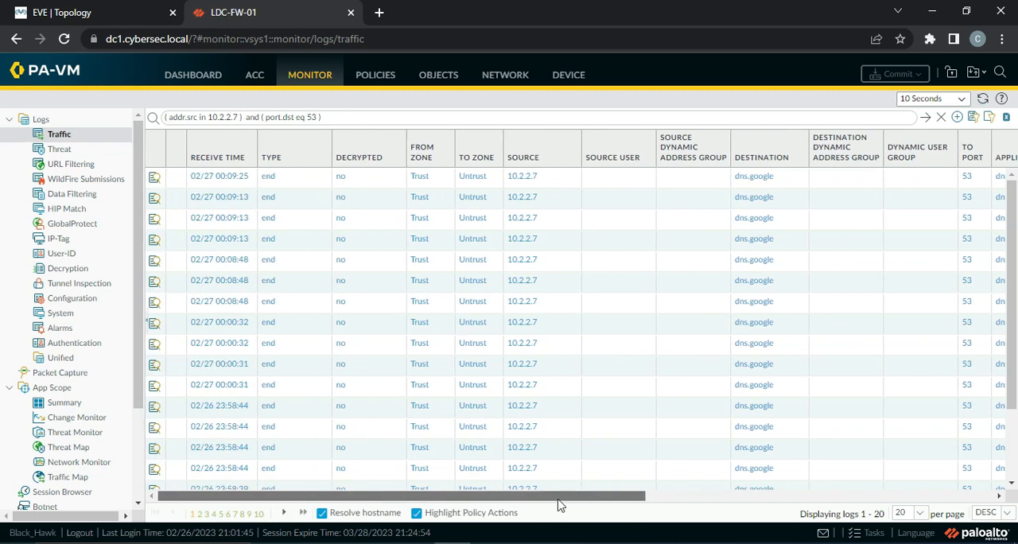
{"action": "left_click_drag", "start_coordinate": [562, 504], "coordinate": [769, 517]}
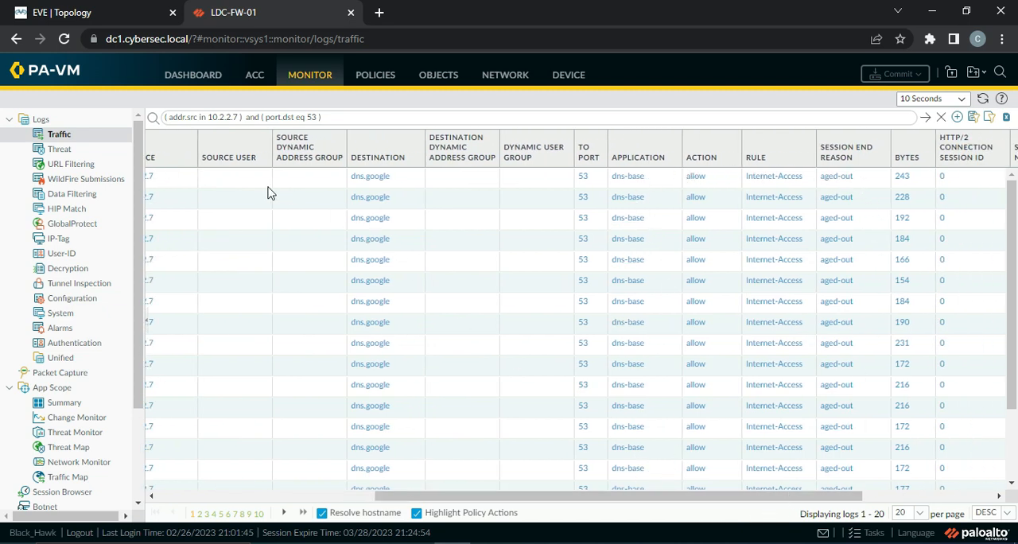
Examine the hit counts and last-hit times of the two DNS application override rules
{"action": "left_click", "coordinate": [370, 77]}
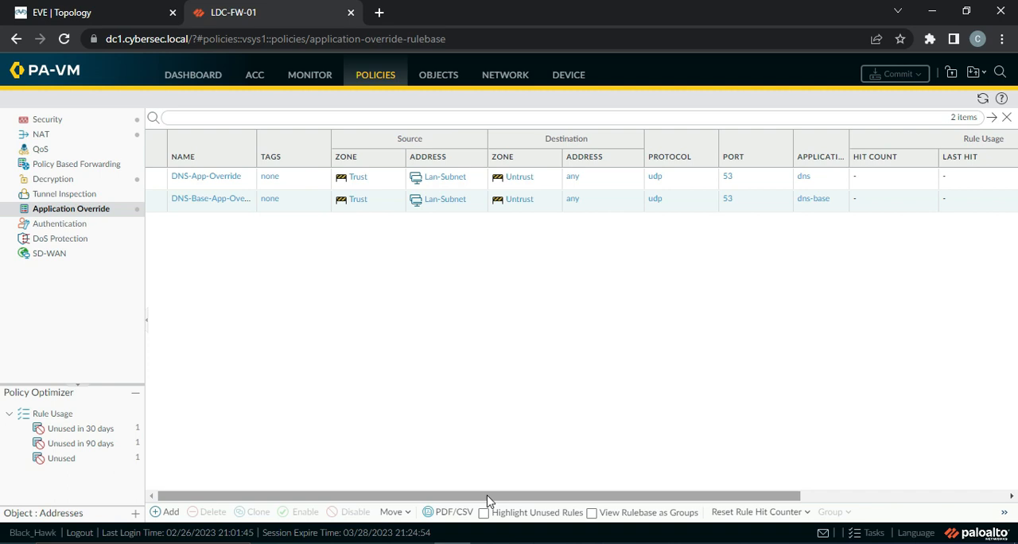
{"action": "left_click_drag", "start_coordinate": [487, 497], "coordinate": [590, 498]}
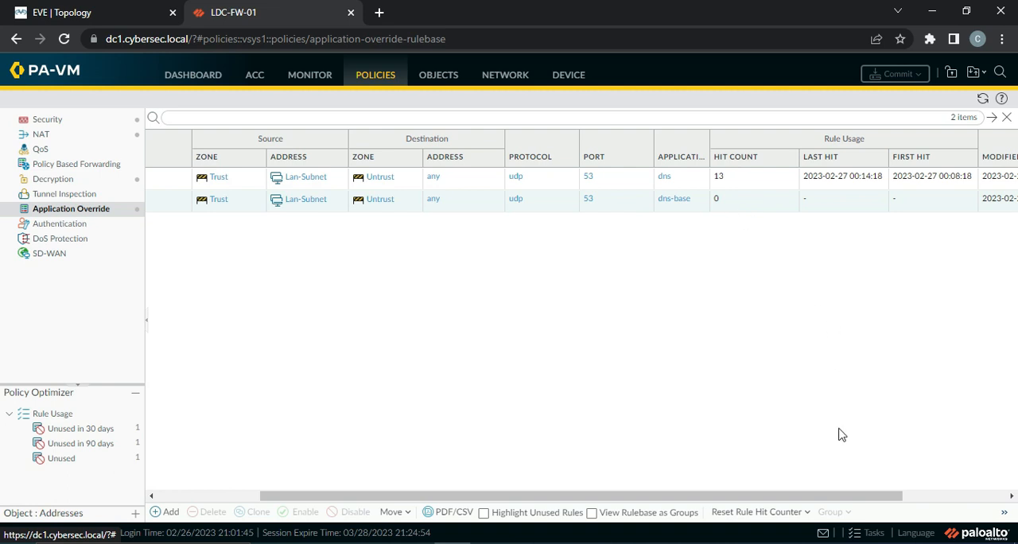
{"action": "left_click_drag", "start_coordinate": [769, 497], "coordinate": [673, 498]}
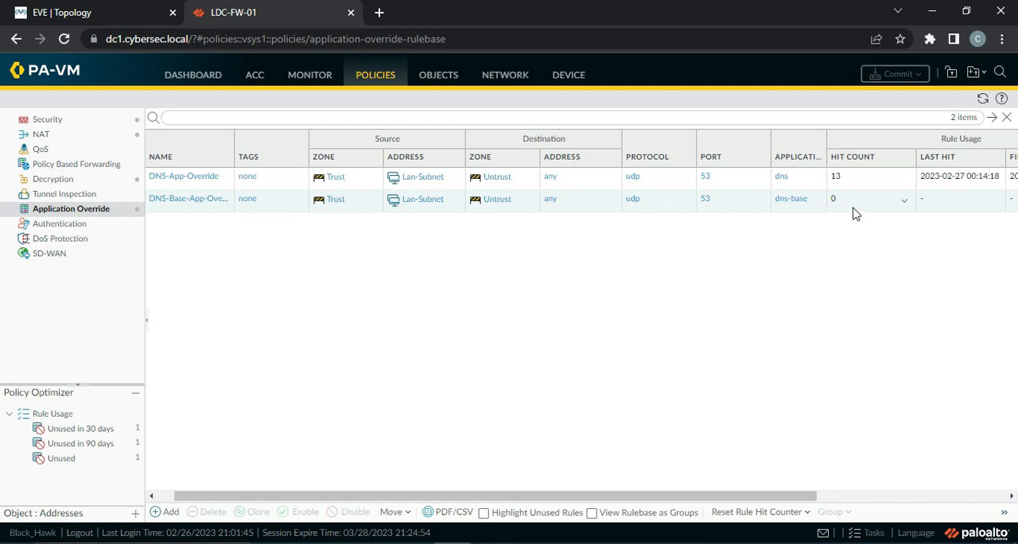
{"action": "left_click_drag", "start_coordinate": [525, 498], "coordinate": [508, 498]}
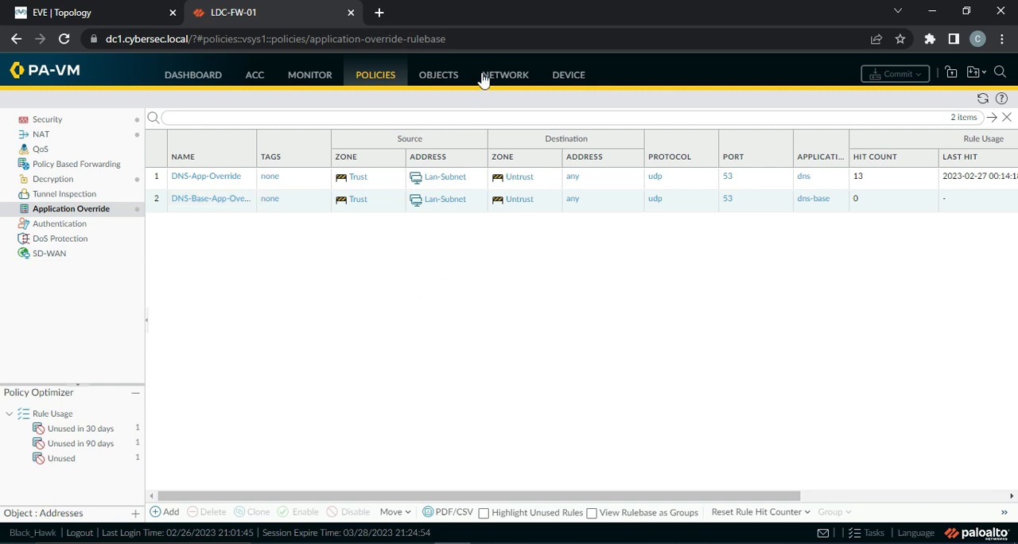
{"action": "left_click", "coordinate": [451, 74]}
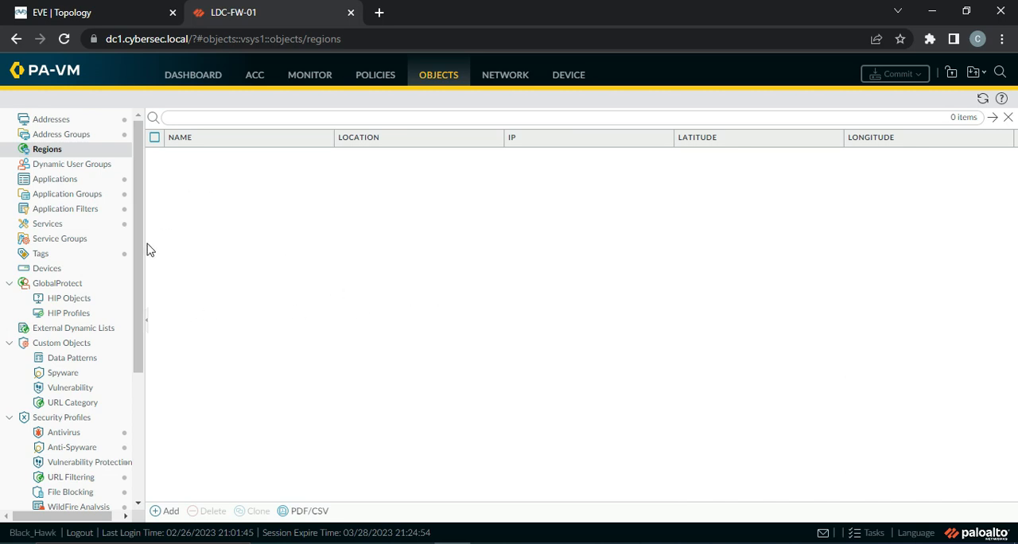
{"action": "left_click_drag", "start_coordinate": [140, 231], "coordinate": [159, 151]}
{"action": "left_click", "coordinate": [370, 79]}
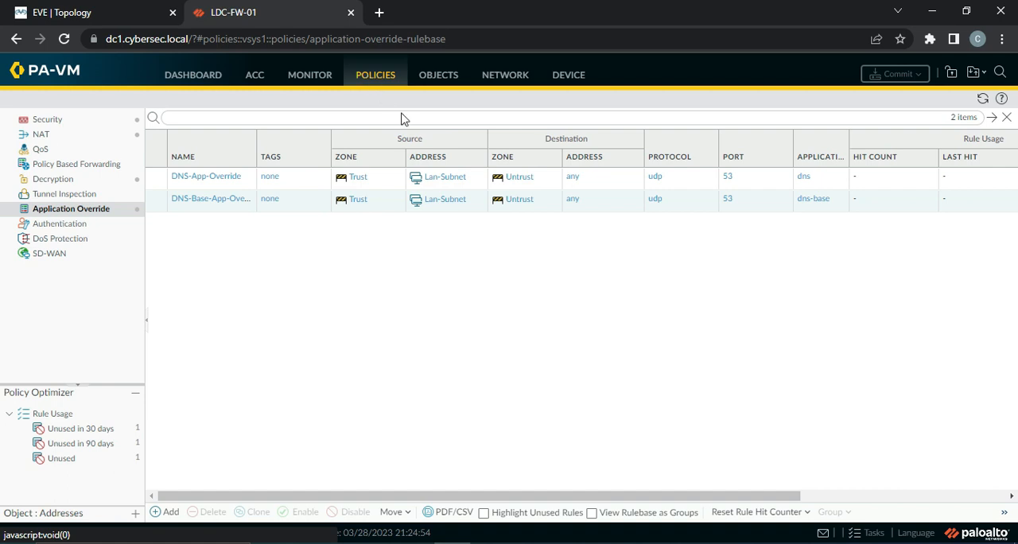
Open the App Scope summary and examine the top gainers, losers, bandwidth-consuming sources, applications, app categories and threats
{"action": "left_click", "coordinate": [308, 79]}
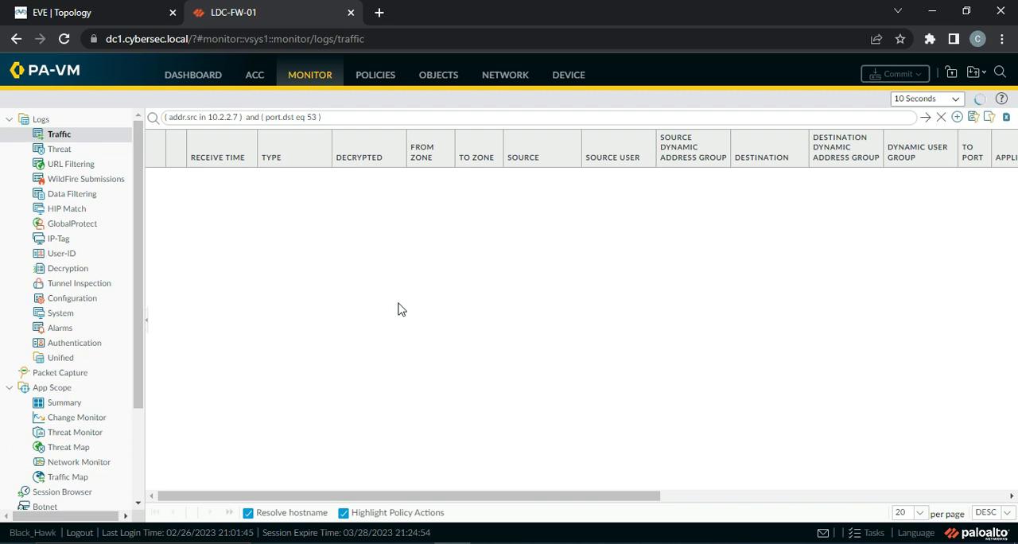
{"action": "left_click", "coordinate": [69, 382]}
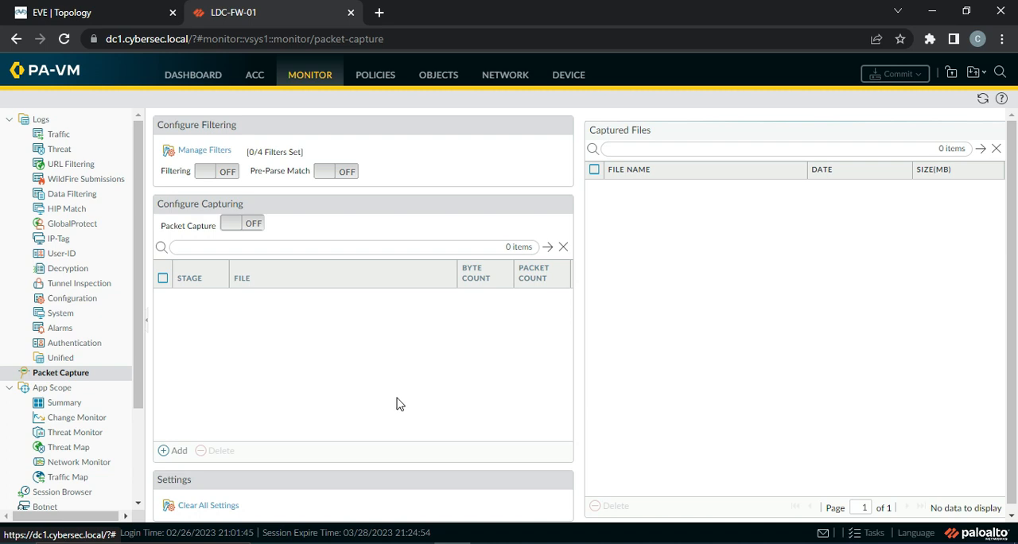
{"action": "left_click", "coordinate": [70, 403]}
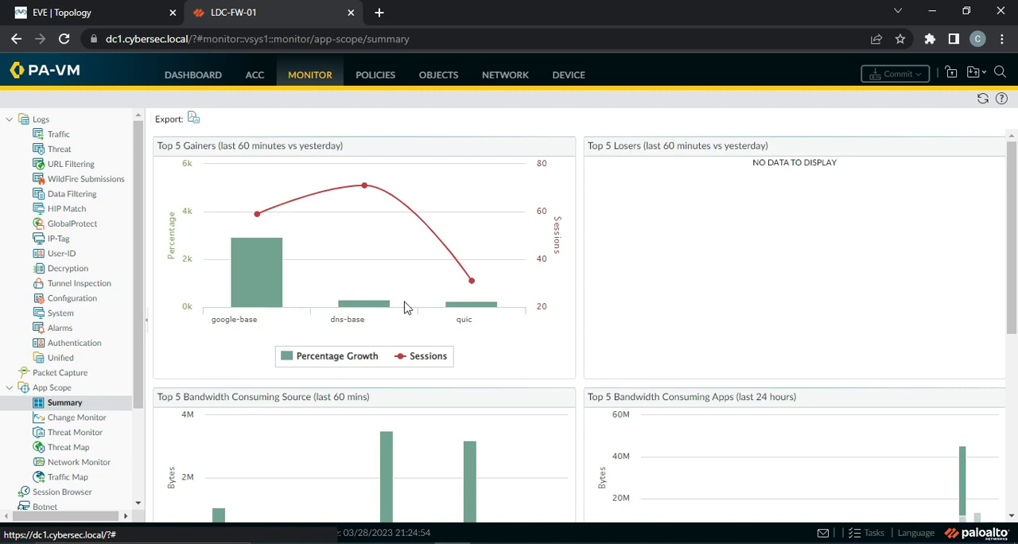
{"action": "mouse_move", "coordinate": [260, 261]}
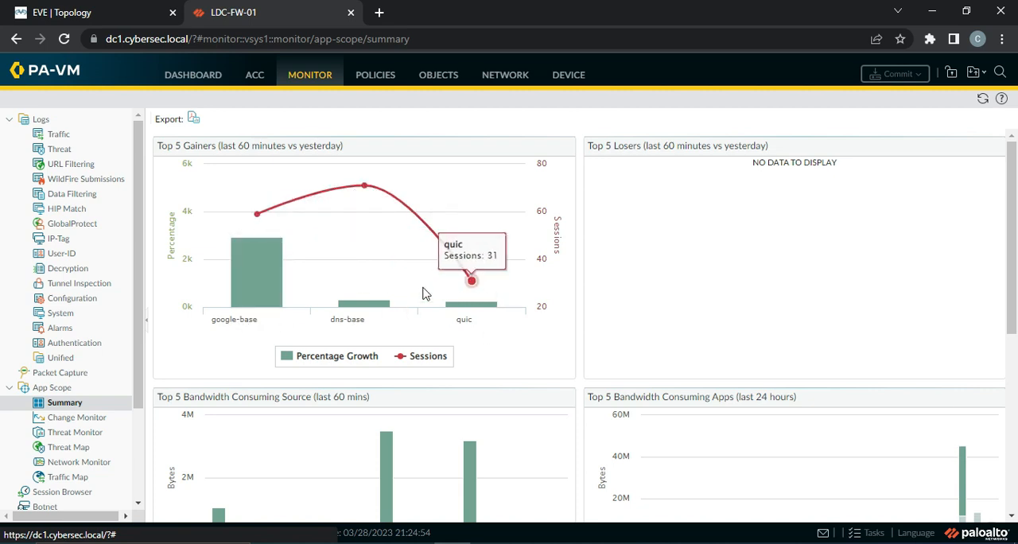
{"action": "scroll", "coordinate": [691, 293], "scroll_direction": "down", "scroll_amount": 4}
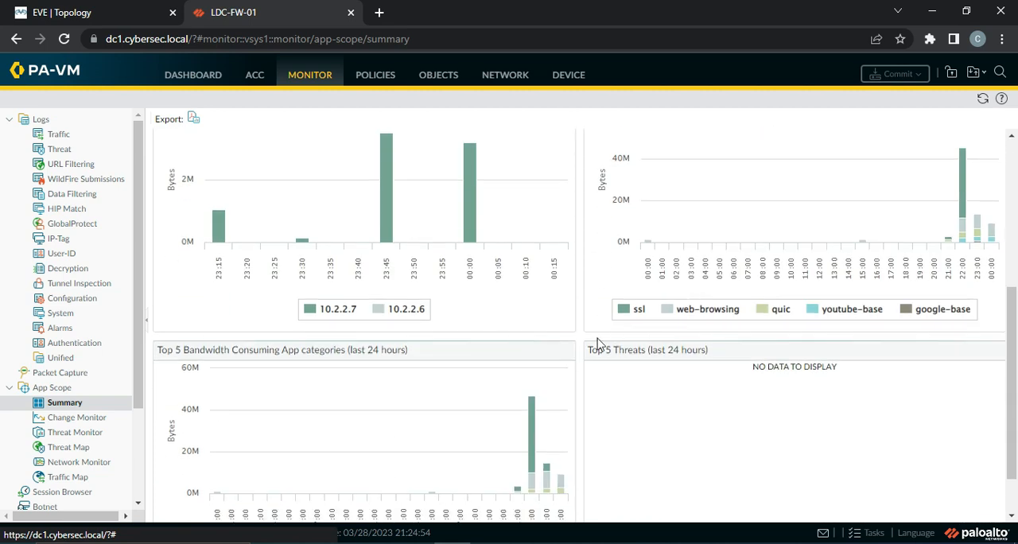
{"action": "scroll", "coordinate": [402, 342], "scroll_direction": "up", "scroll_amount": 1}
{"action": "mouse_move", "coordinate": [183, 321]}
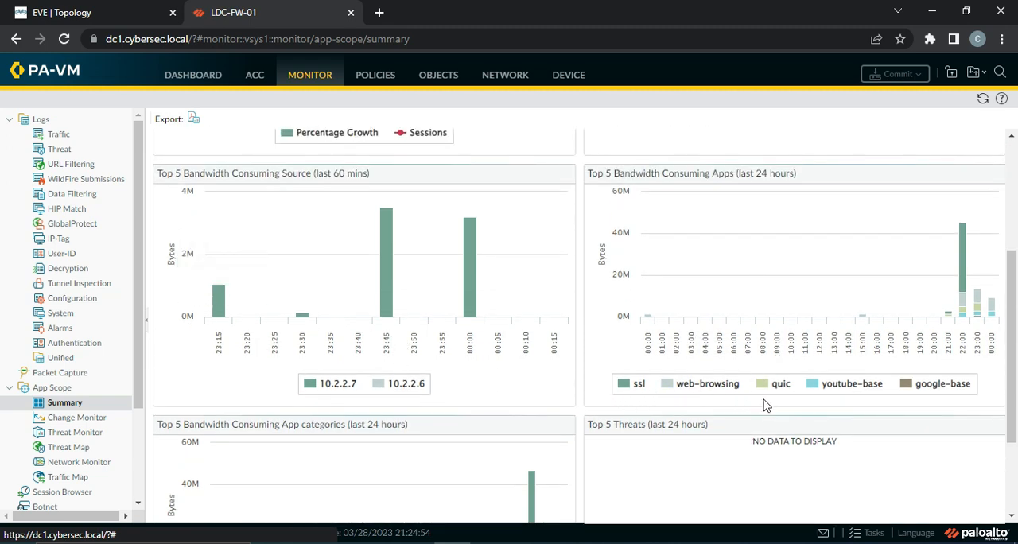
{"action": "scroll", "coordinate": [863, 407], "scroll_direction": "down", "scroll_amount": 2}
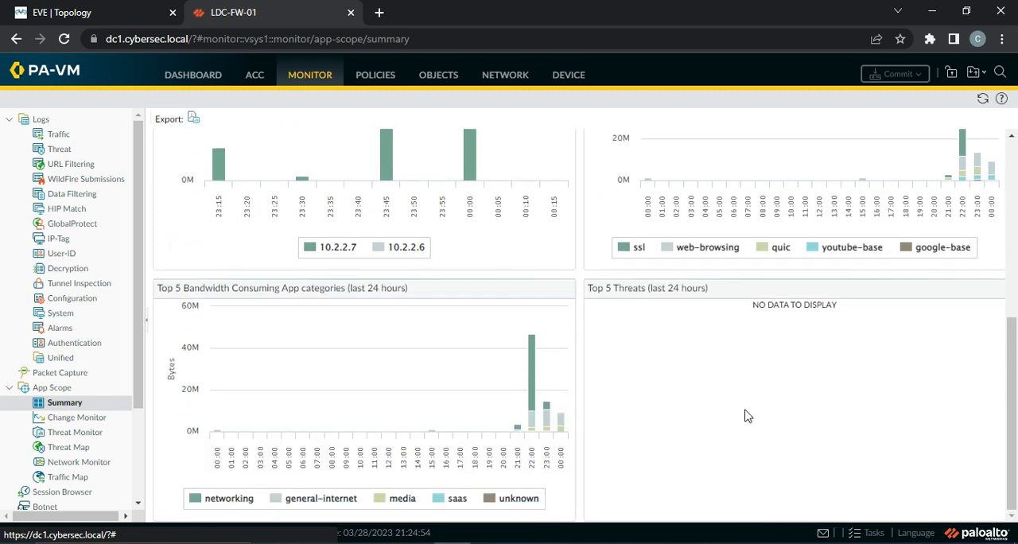
{"action": "scroll", "coordinate": [729, 422], "scroll_direction": "up", "scroll_amount": 4}
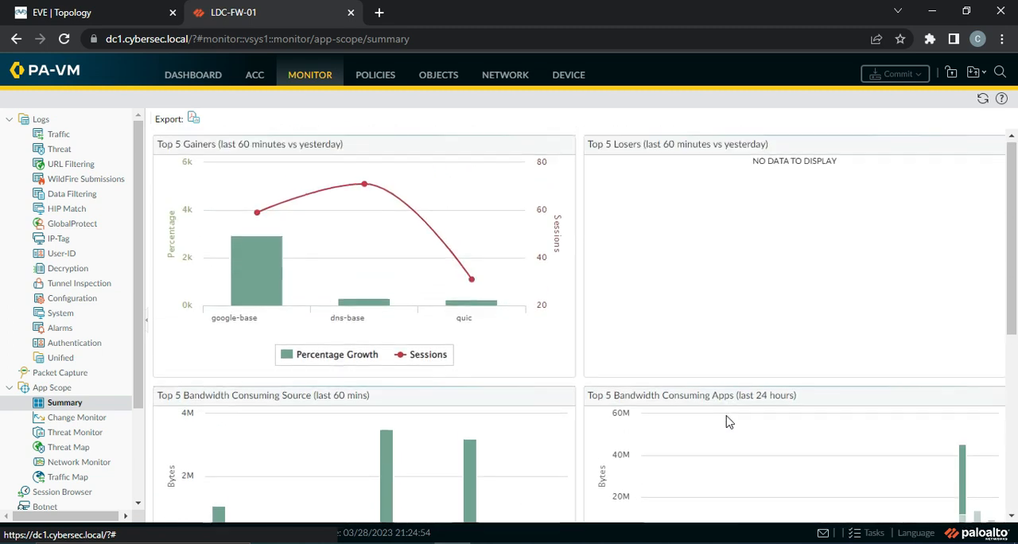
View the App Scope change monitor by Application Category and by Source Address
{"action": "left_click", "coordinate": [66, 425]}
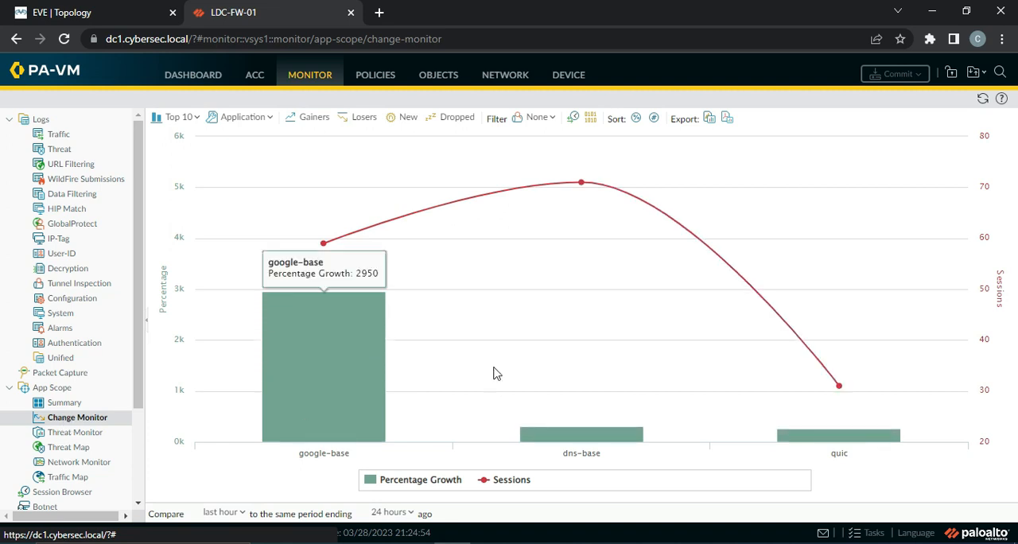
{"action": "left_click", "coordinate": [257, 116]}
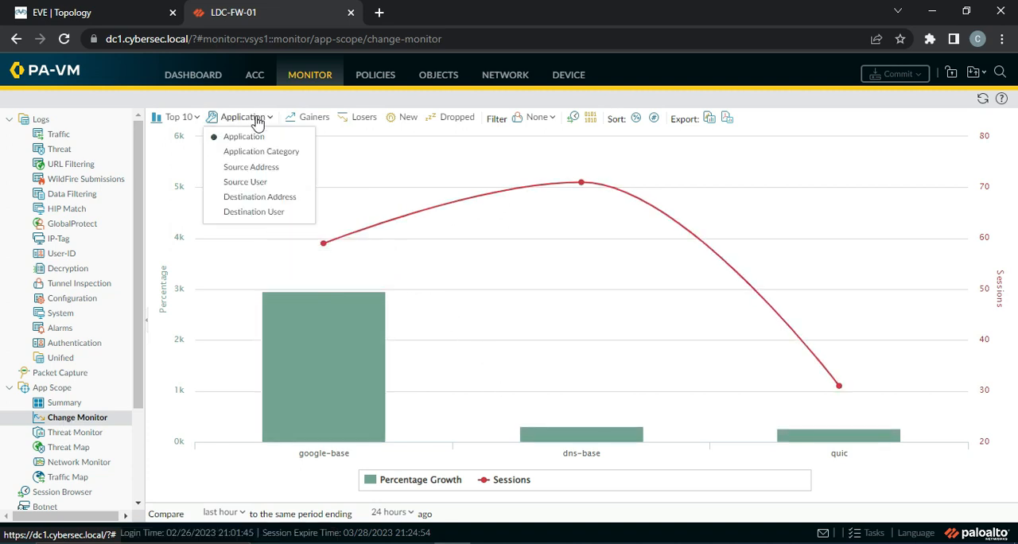
{"action": "left_click", "coordinate": [263, 151]}
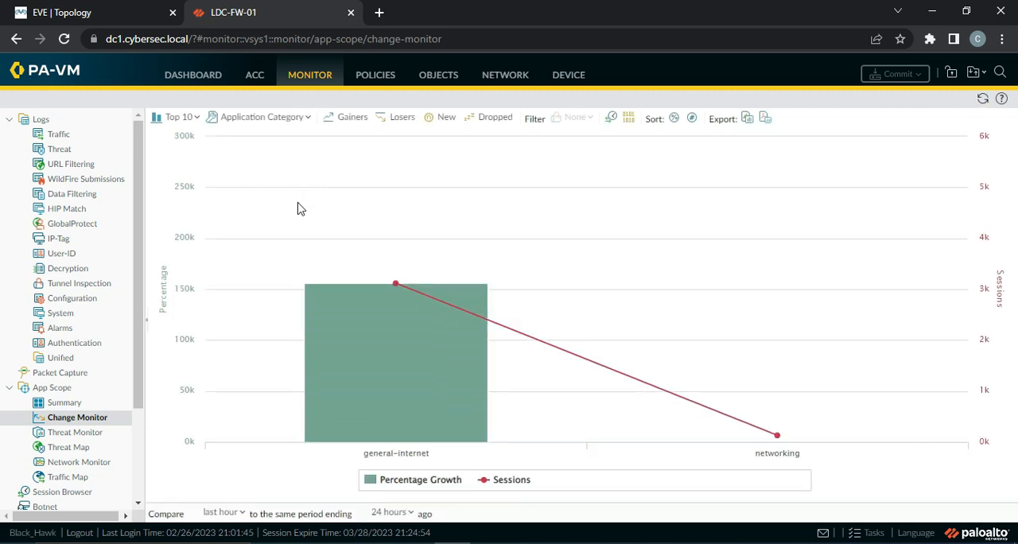
{"action": "left_click", "coordinate": [269, 120]}
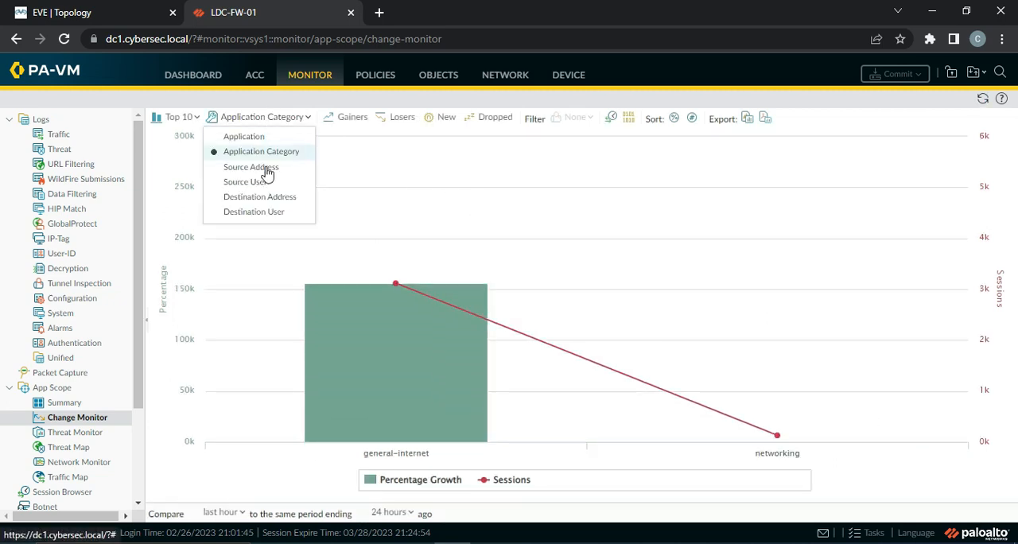
{"action": "left_click", "coordinate": [267, 168]}
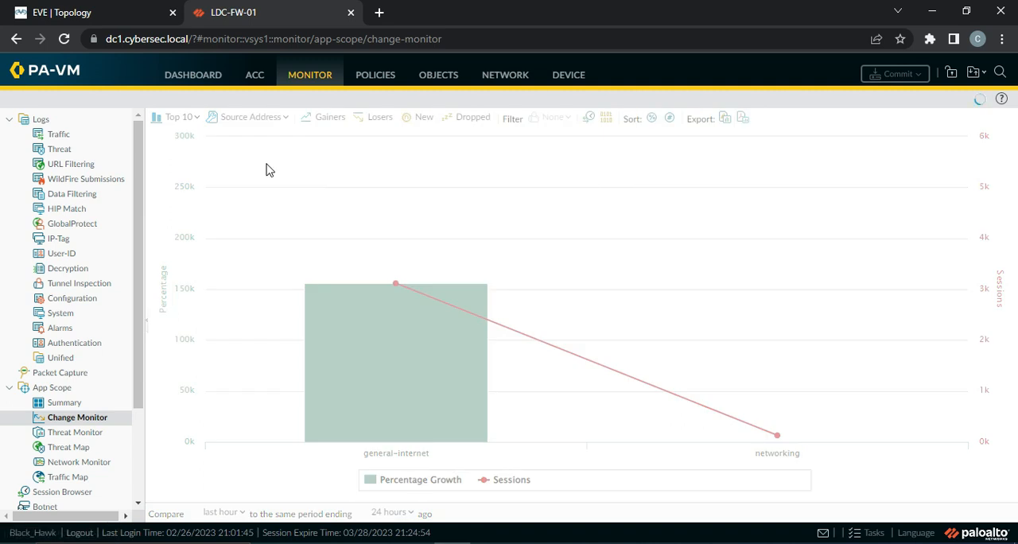
{"action": "mouse_move", "coordinate": [579, 309]}
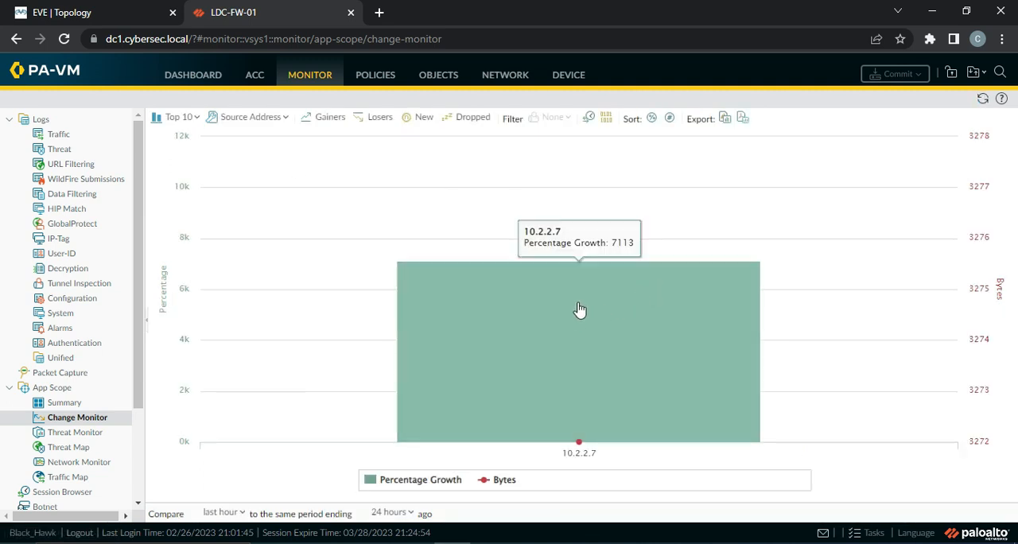
Set the change monitor back to Application and view the biggest gainers and losers
{"action": "left_click", "coordinate": [252, 118]}
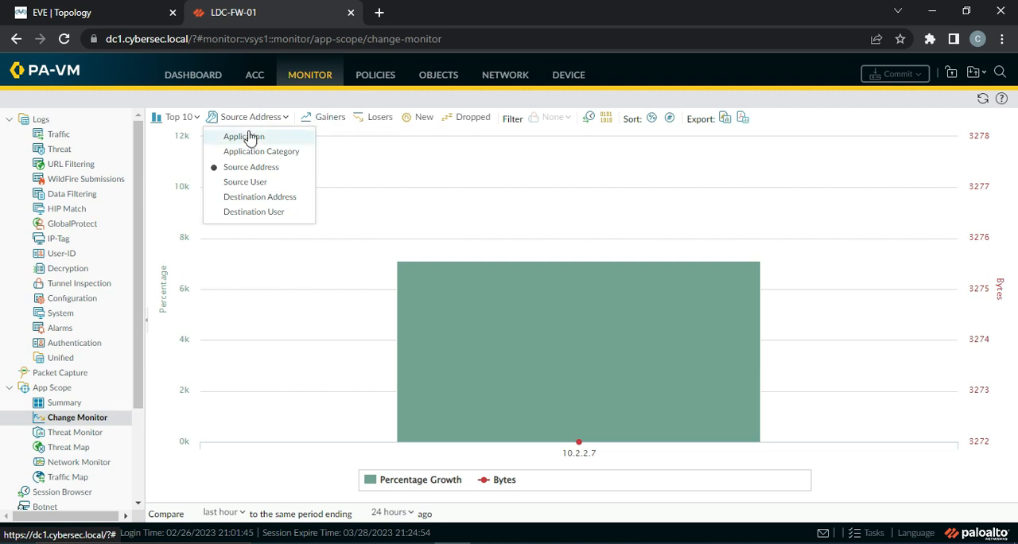
{"action": "left_click", "coordinate": [249, 137]}
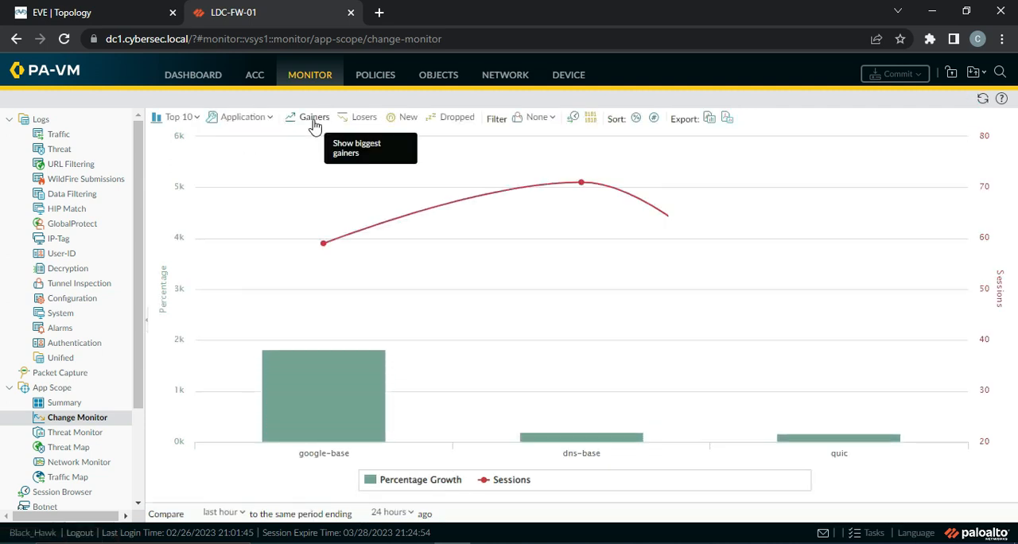
{"action": "left_click", "coordinate": [302, 117]}
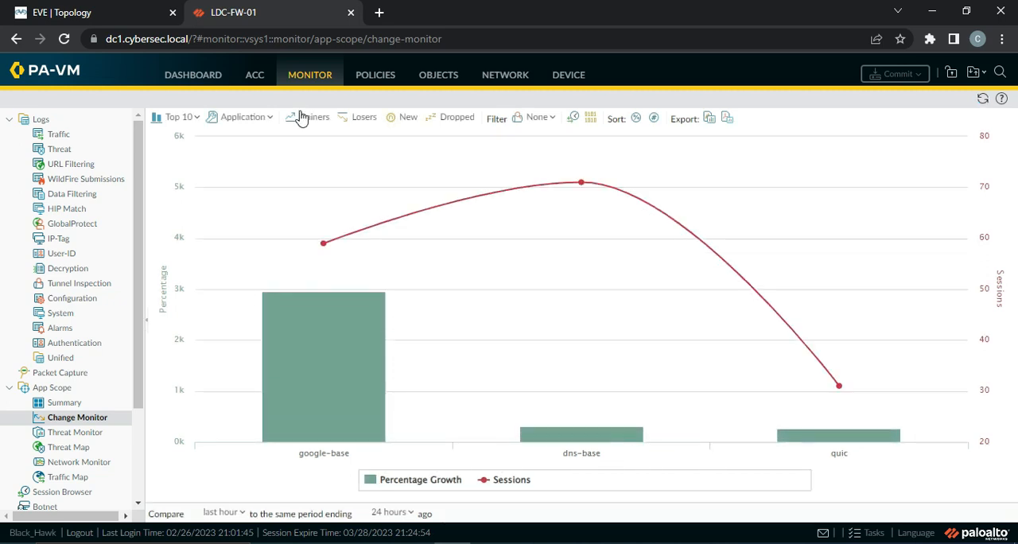
{"action": "left_click", "coordinate": [348, 117]}
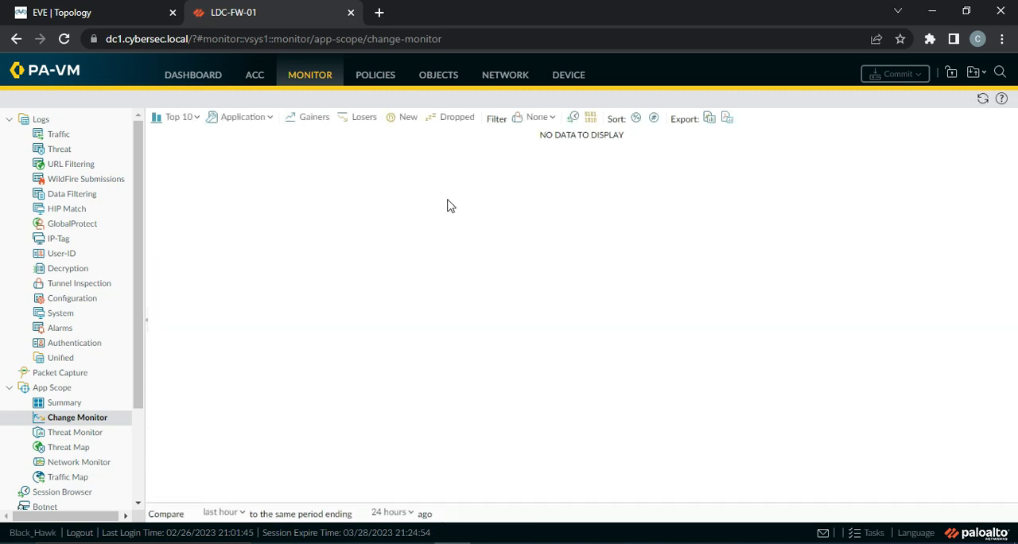
View the App Scope threat monitor, threat map and network monitor, checking the bytes per application in the tallest network bar
{"action": "left_click", "coordinate": [63, 435]}
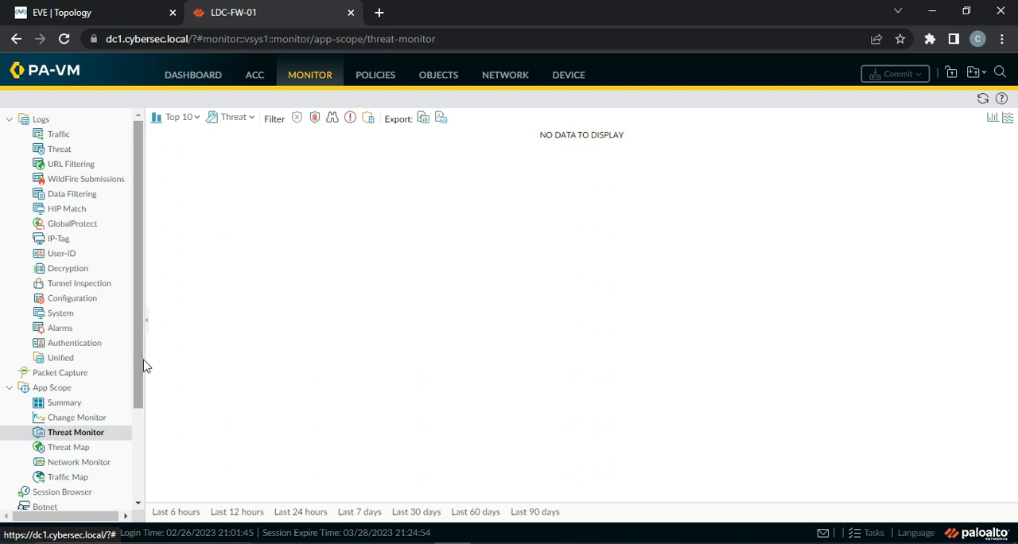
{"action": "left_click_drag", "start_coordinate": [141, 364], "coordinate": [141, 439]}
{"action": "left_click", "coordinate": [70, 344]}
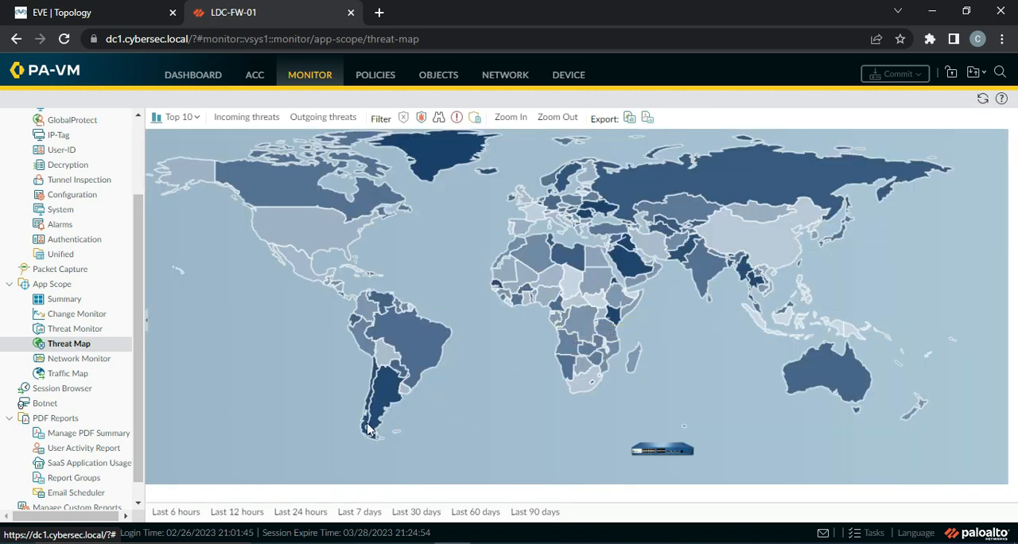
{"action": "left_click", "coordinate": [94, 363]}
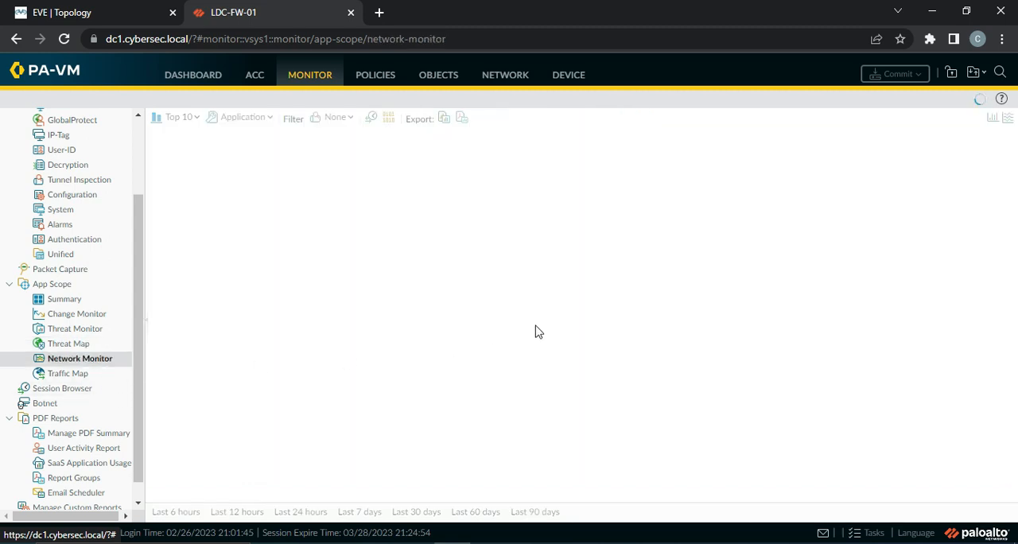
{"action": "mouse_move", "coordinate": [792, 413]}
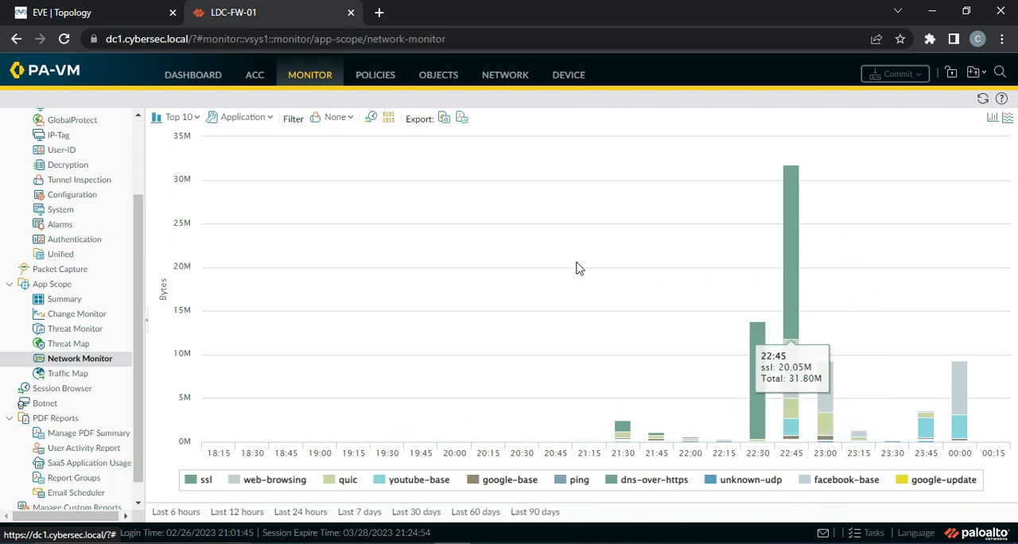
Open the App Scope traffic map, examine the India and Reserved sources, and dismiss the telemetry notice
{"action": "left_click", "coordinate": [71, 375]}
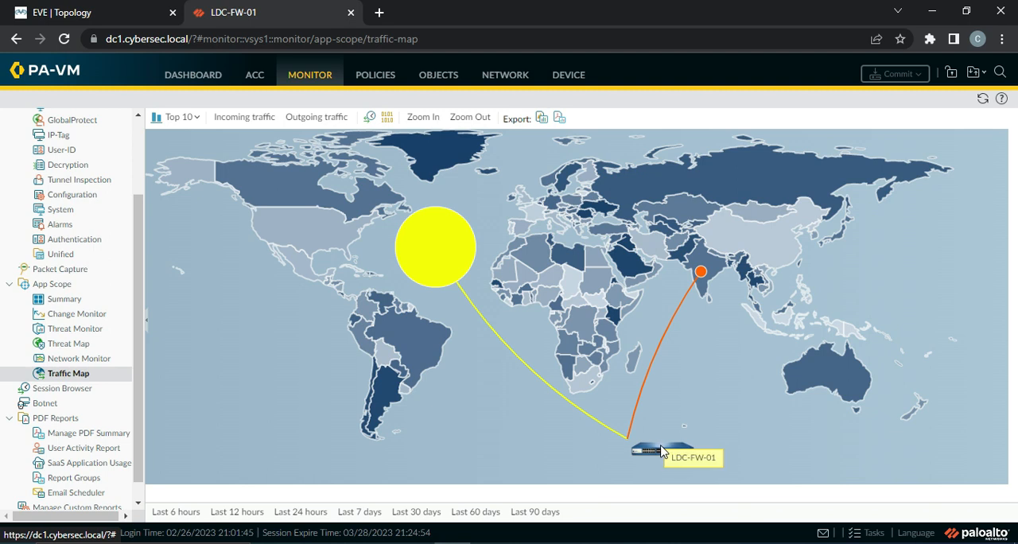
{"action": "mouse_move", "coordinate": [701, 276]}
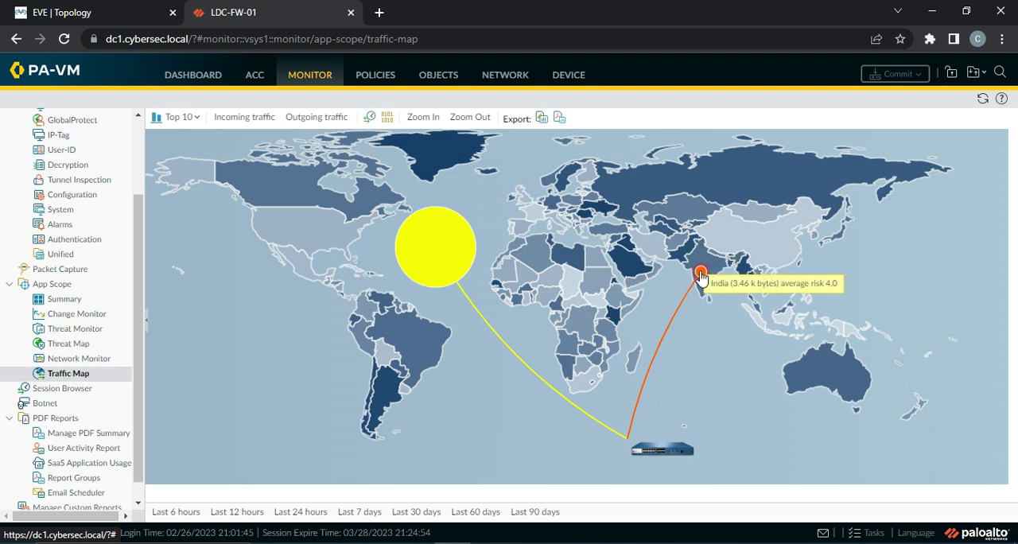
{"action": "mouse_move", "coordinate": [428, 258]}
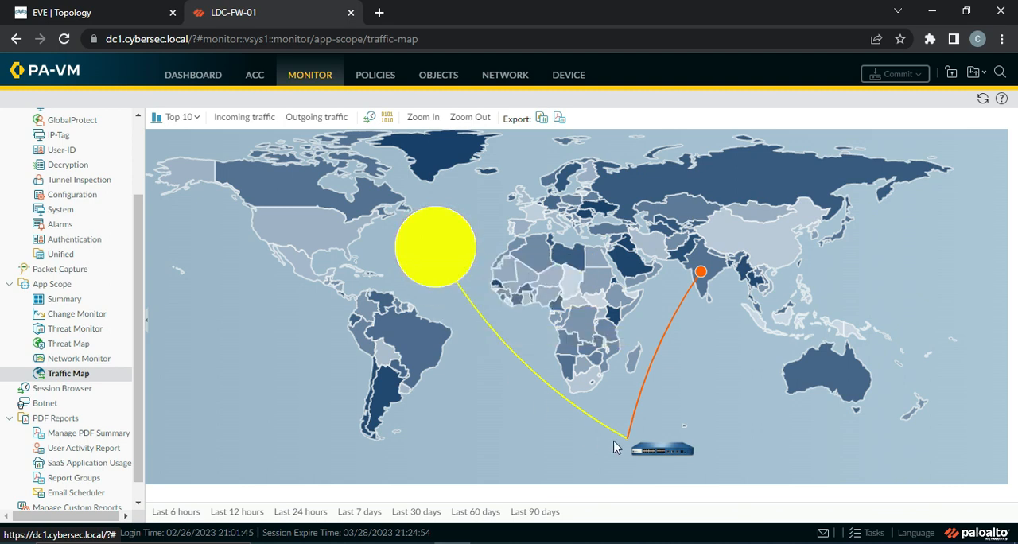
{"action": "left_click", "coordinate": [418, 253]}
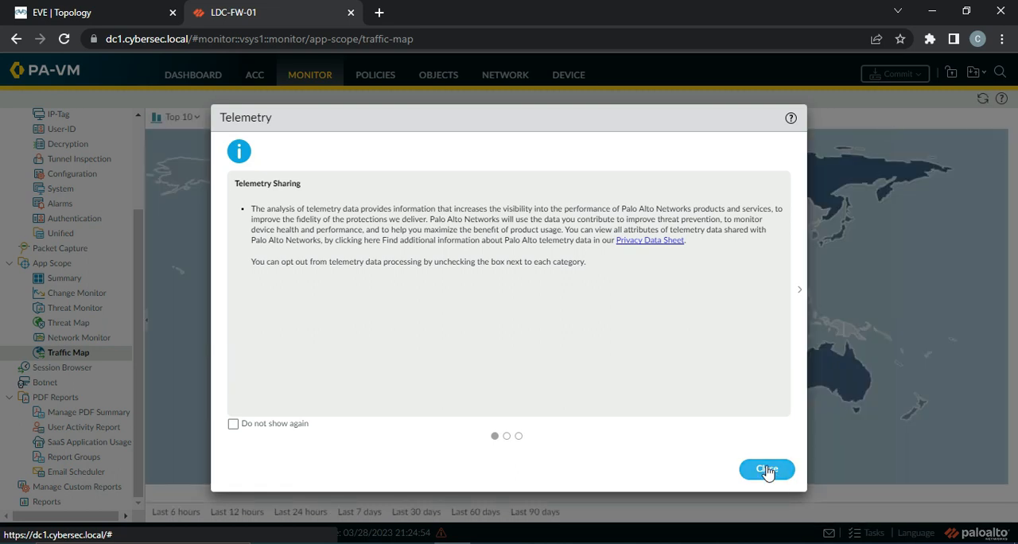
{"action": "left_click", "coordinate": [767, 470]}
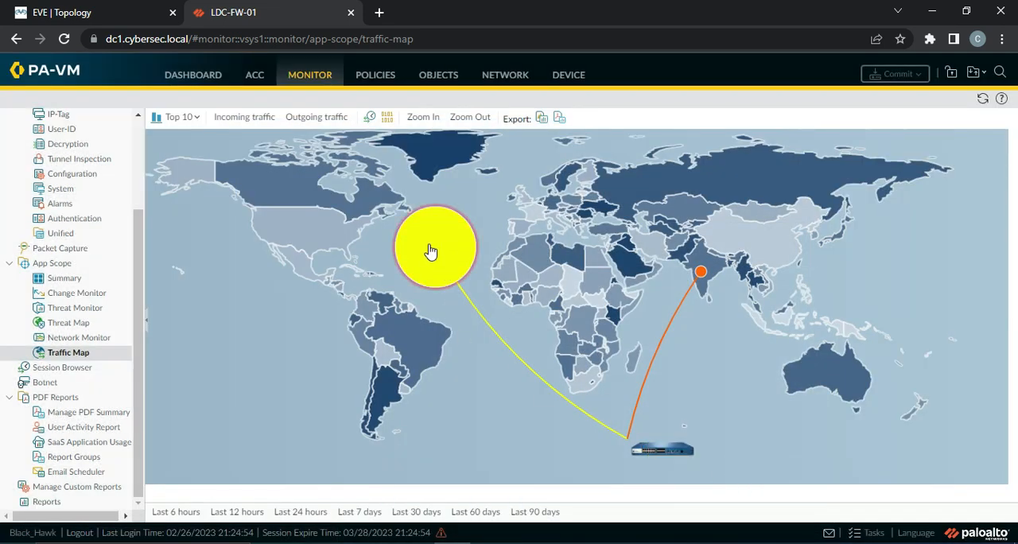
{"action": "mouse_move", "coordinate": [440, 260]}
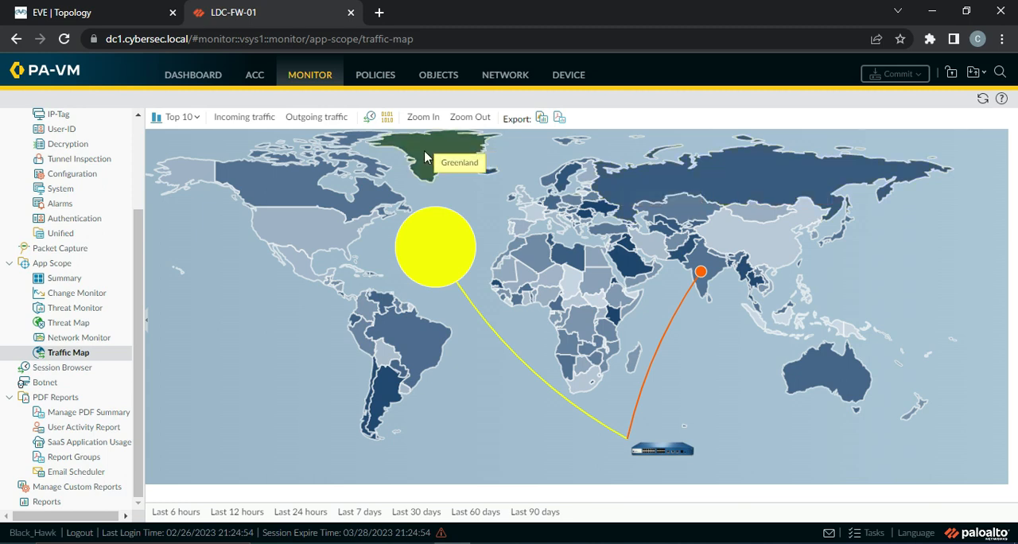
View the traffic map's outgoing traffic by country, and return to incoming traffic to check the Reserved and India sources
{"action": "left_click", "coordinate": [316, 119]}
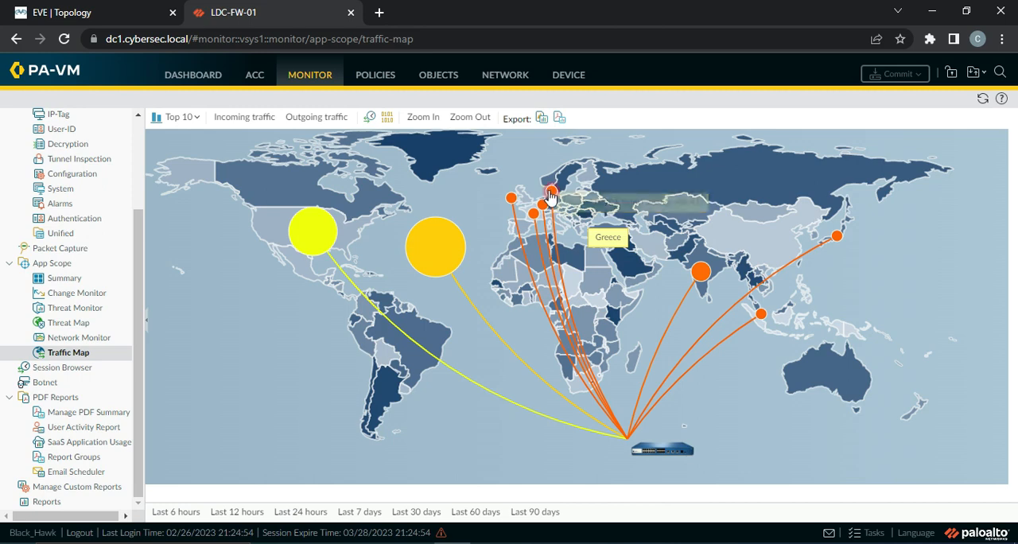
{"action": "mouse_move", "coordinate": [513, 204]}
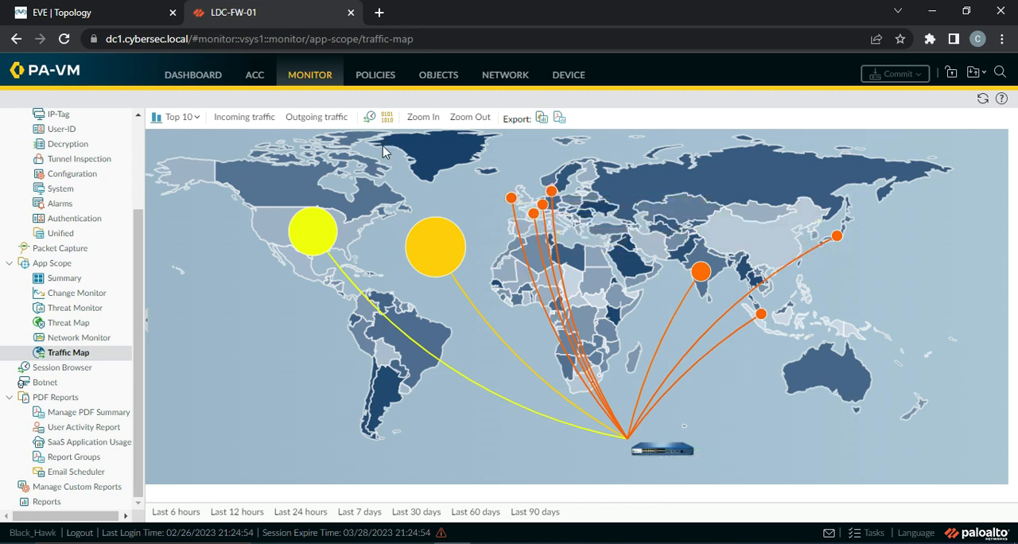
{"action": "left_click", "coordinate": [245, 118]}
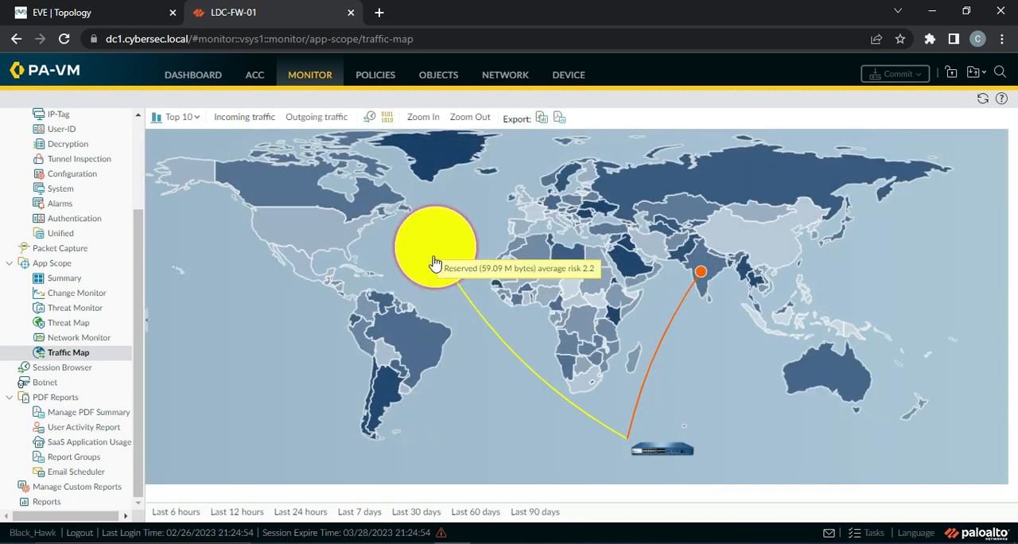
{"action": "mouse_move", "coordinate": [701, 275]}
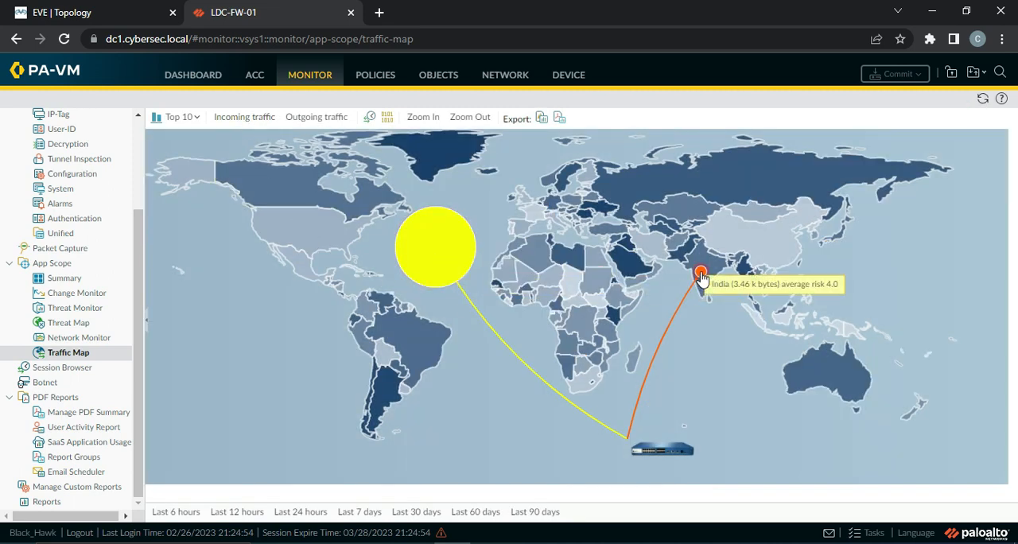
{"action": "mouse_move", "coordinate": [660, 451]}
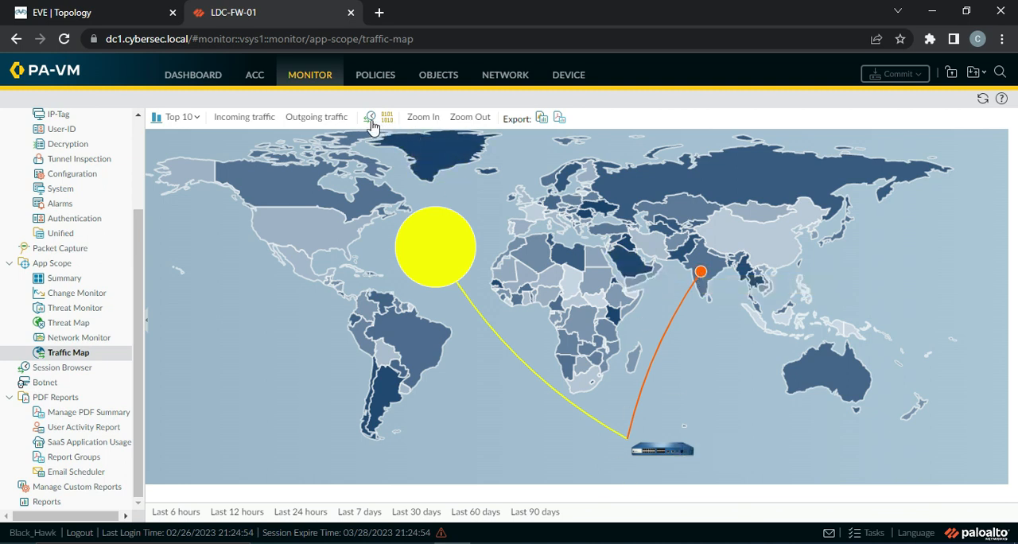
Expand the traffic map to the Top 25 and display its outgoing traffic
{"action": "left_click", "coordinate": [178, 117]}
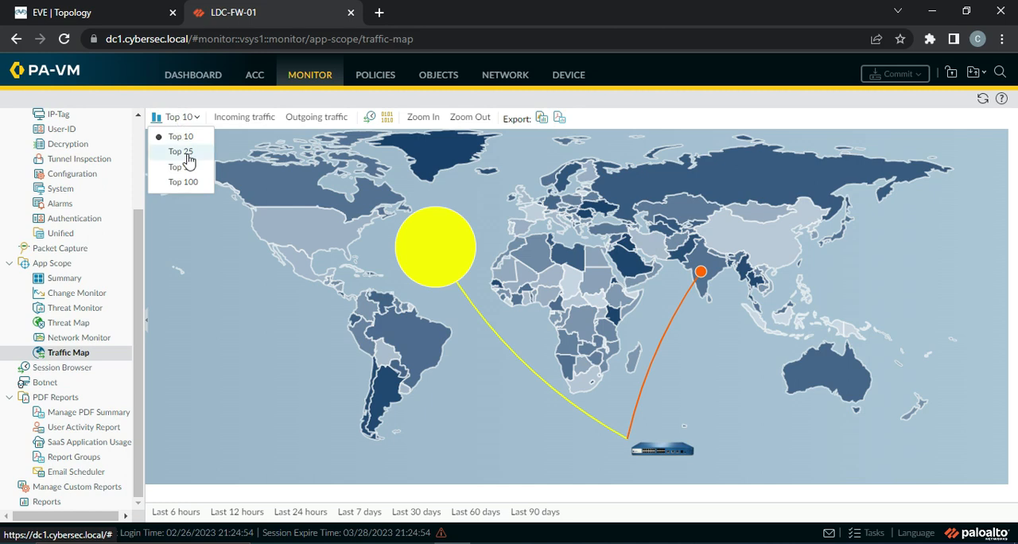
{"action": "left_click", "coordinate": [182, 152]}
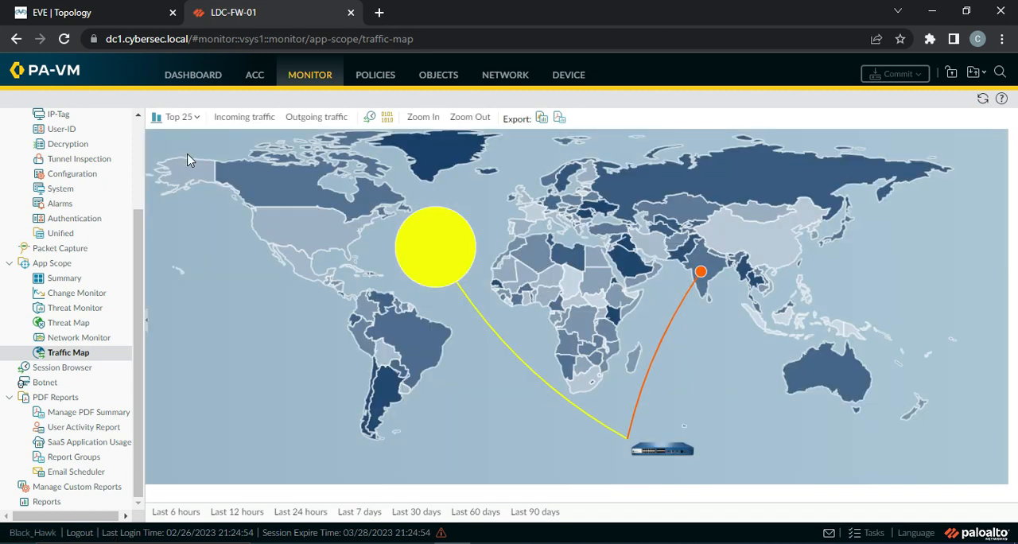
{"action": "left_click", "coordinate": [299, 120]}
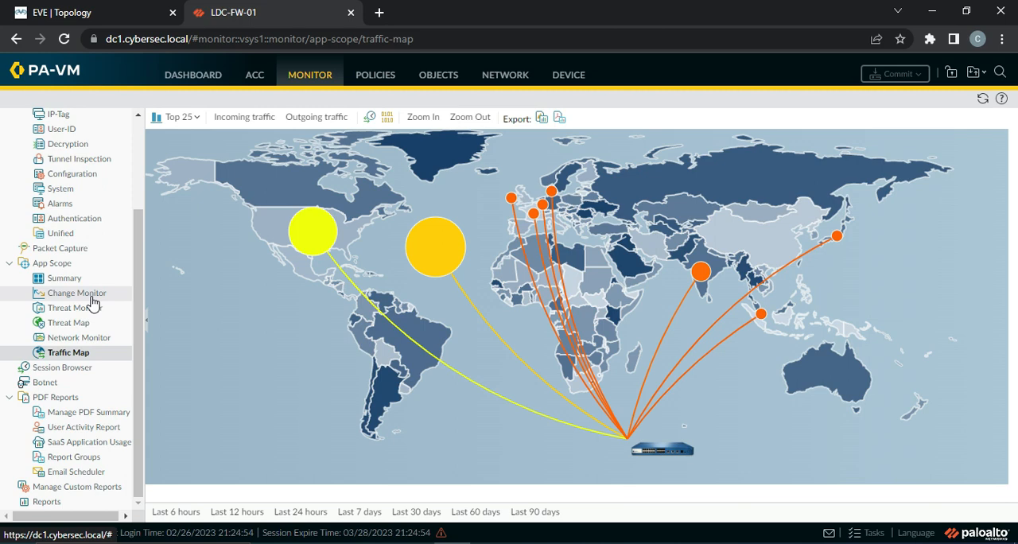
Open the firewall dashboard to view its system resources and other status widgets
{"action": "left_click_drag", "start_coordinate": [139, 276], "coordinate": [145, 154]}
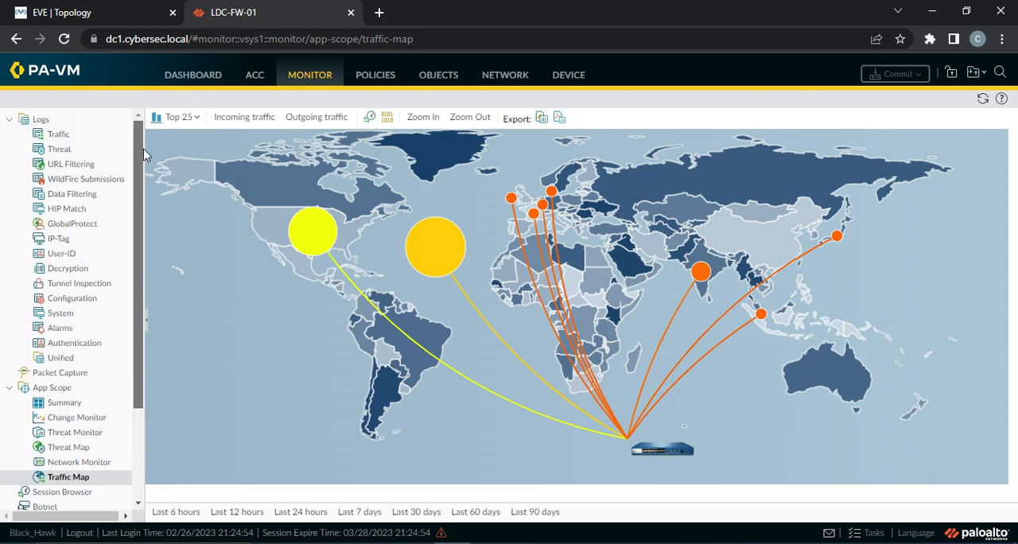
{"action": "left_click", "coordinate": [214, 74]}
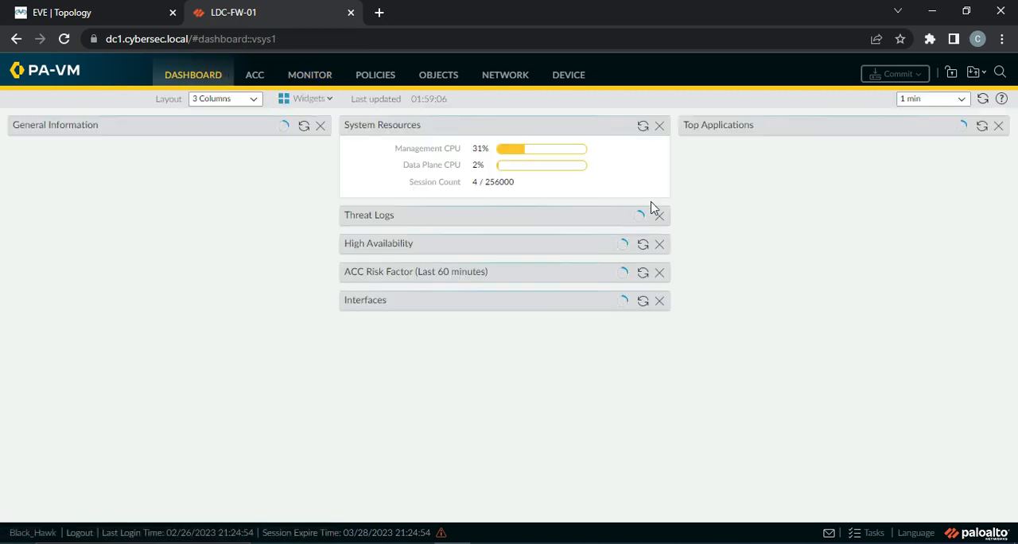